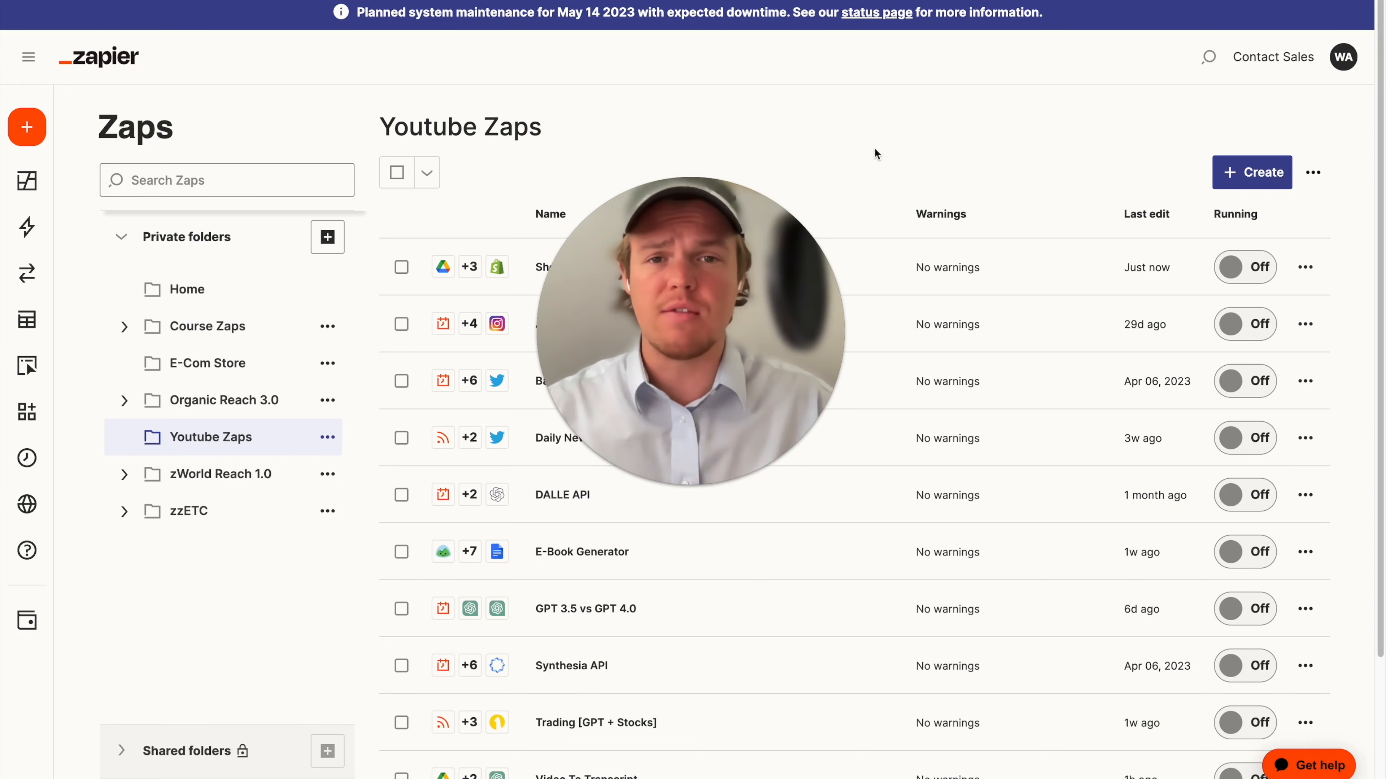
# Step: Create a new Zap in the Youtube Zaps folder and name it "AI Automated Email [GPT-4]"
pyautogui.moveTo(785, 280); pyautogui.dragTo(709, 222)
pyautogui.click(1245, 183)
pyautogui.click(823, 205)
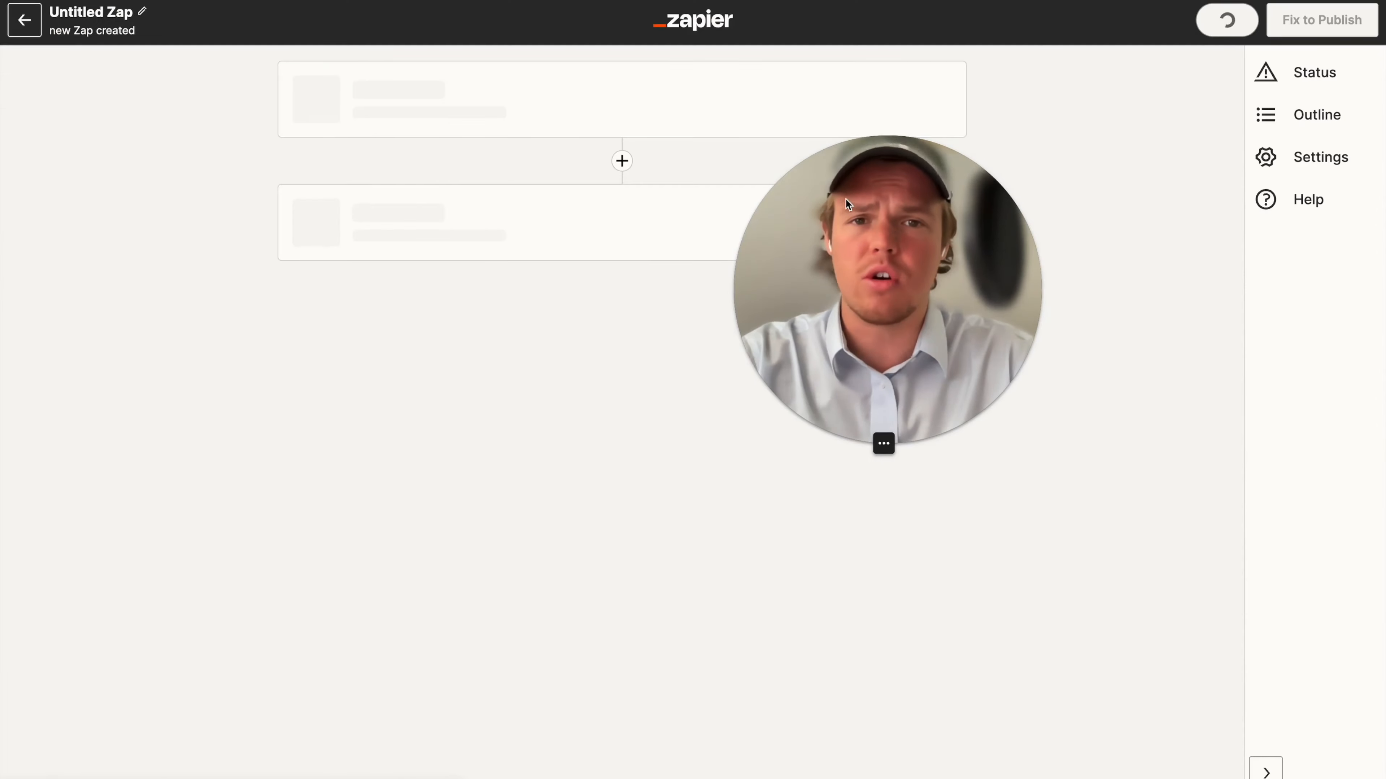
pyautogui.moveTo(847, 203); pyautogui.dragTo(959, 220)
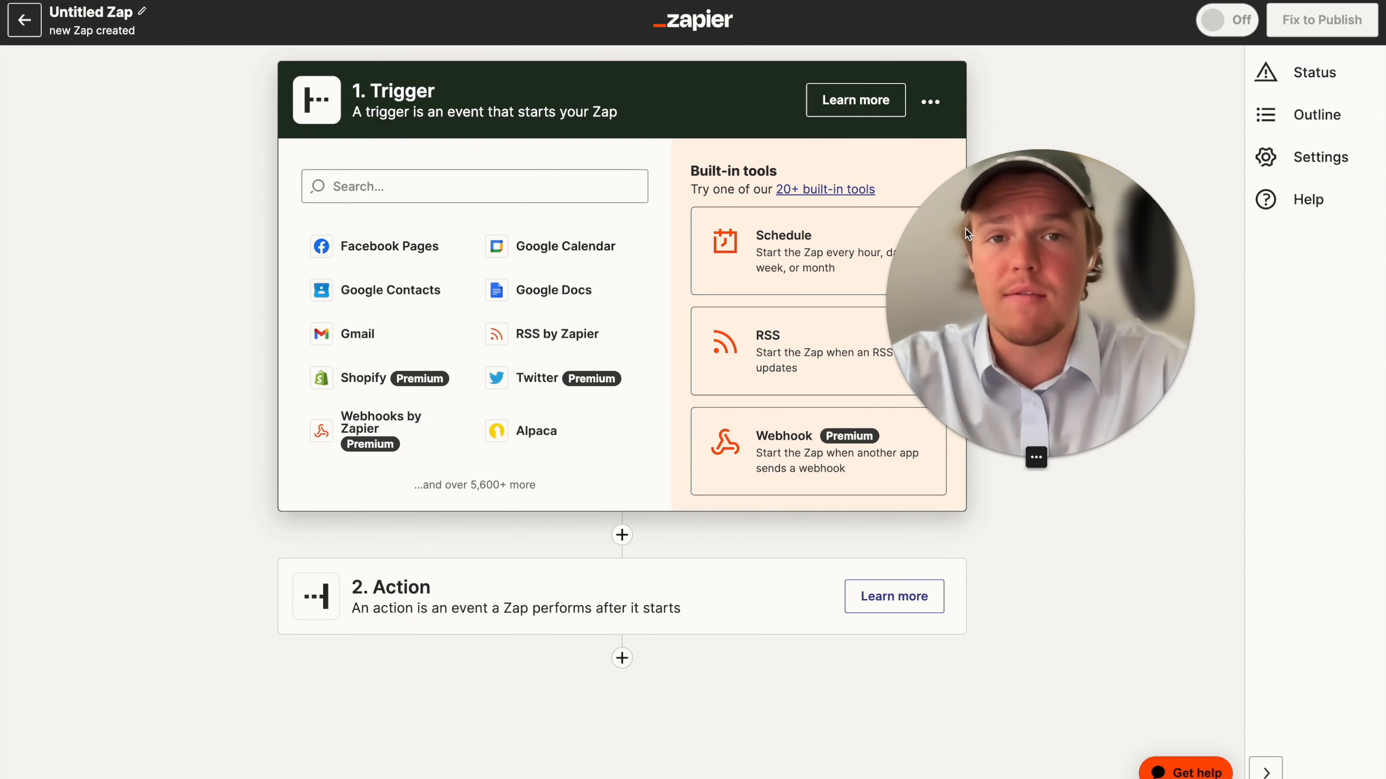
pyautogui.moveTo(964, 228); pyautogui.dragTo(1047, 216)
pyautogui.click(110, 10)
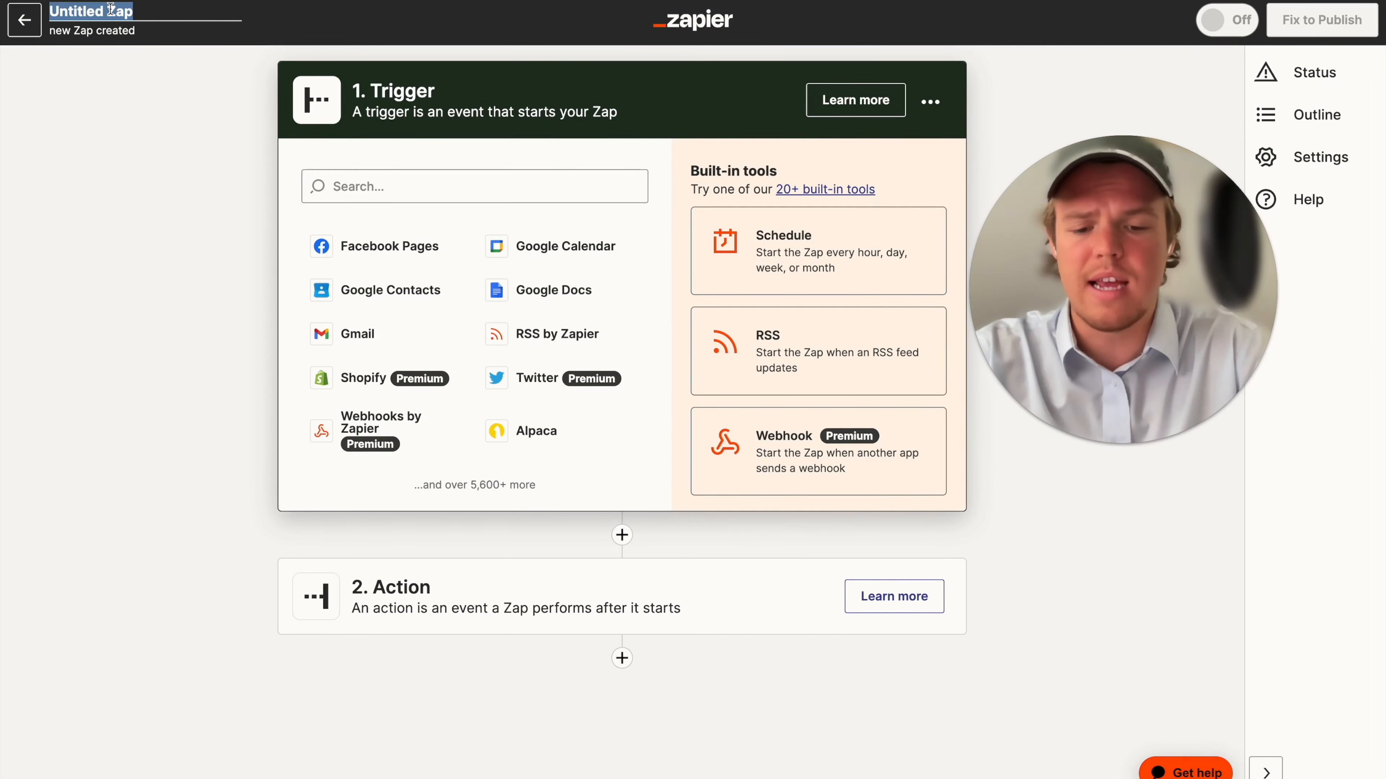
pyautogui.write('AI Automated Ema')
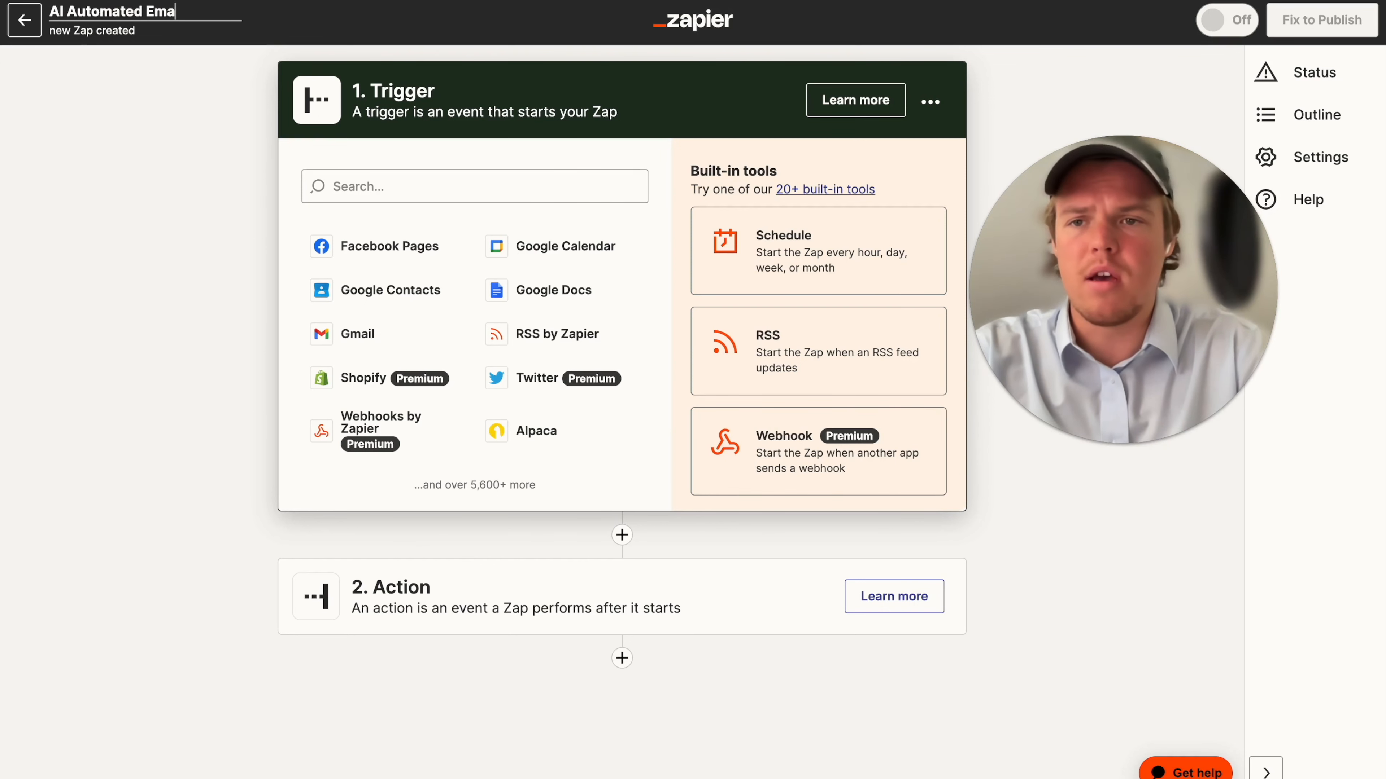
pyautogui.write('il [GPT-4]')
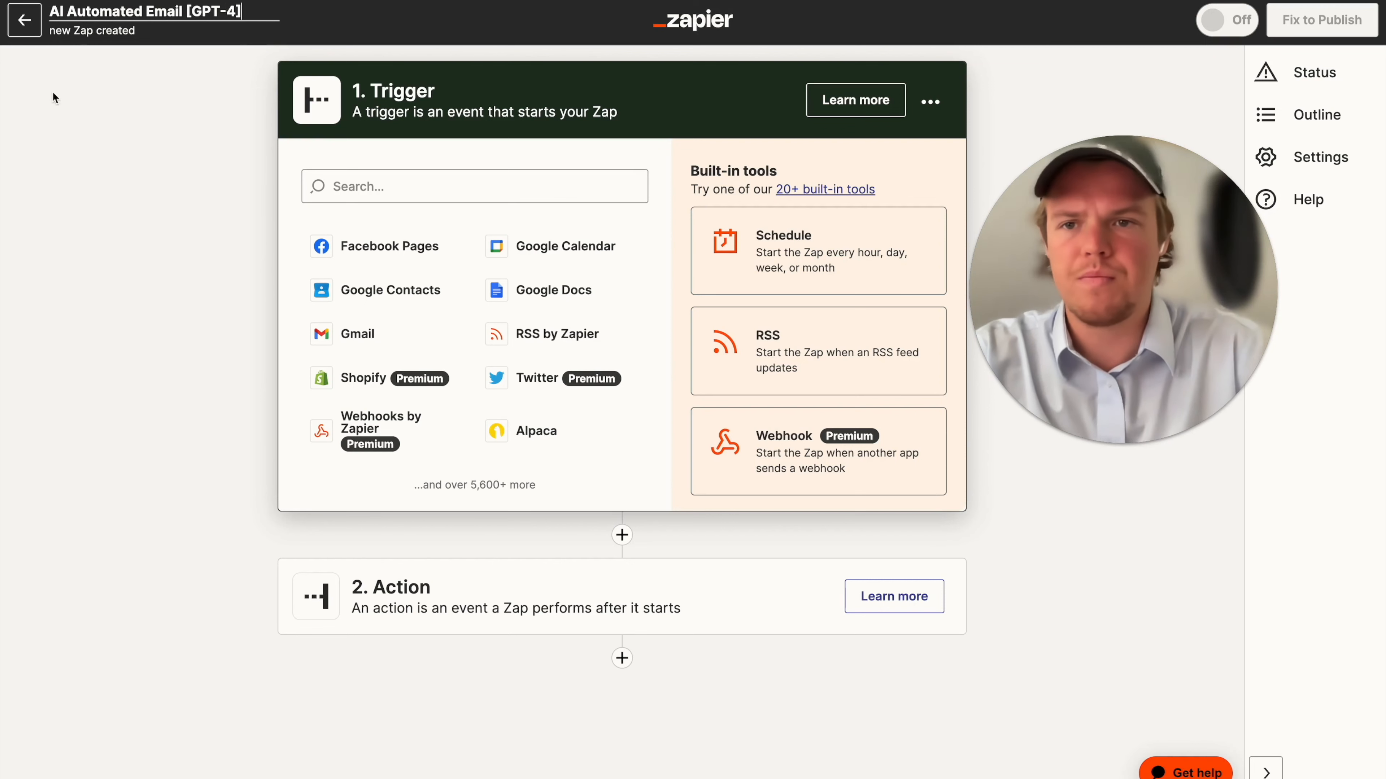
pyautogui.click(28, 189)
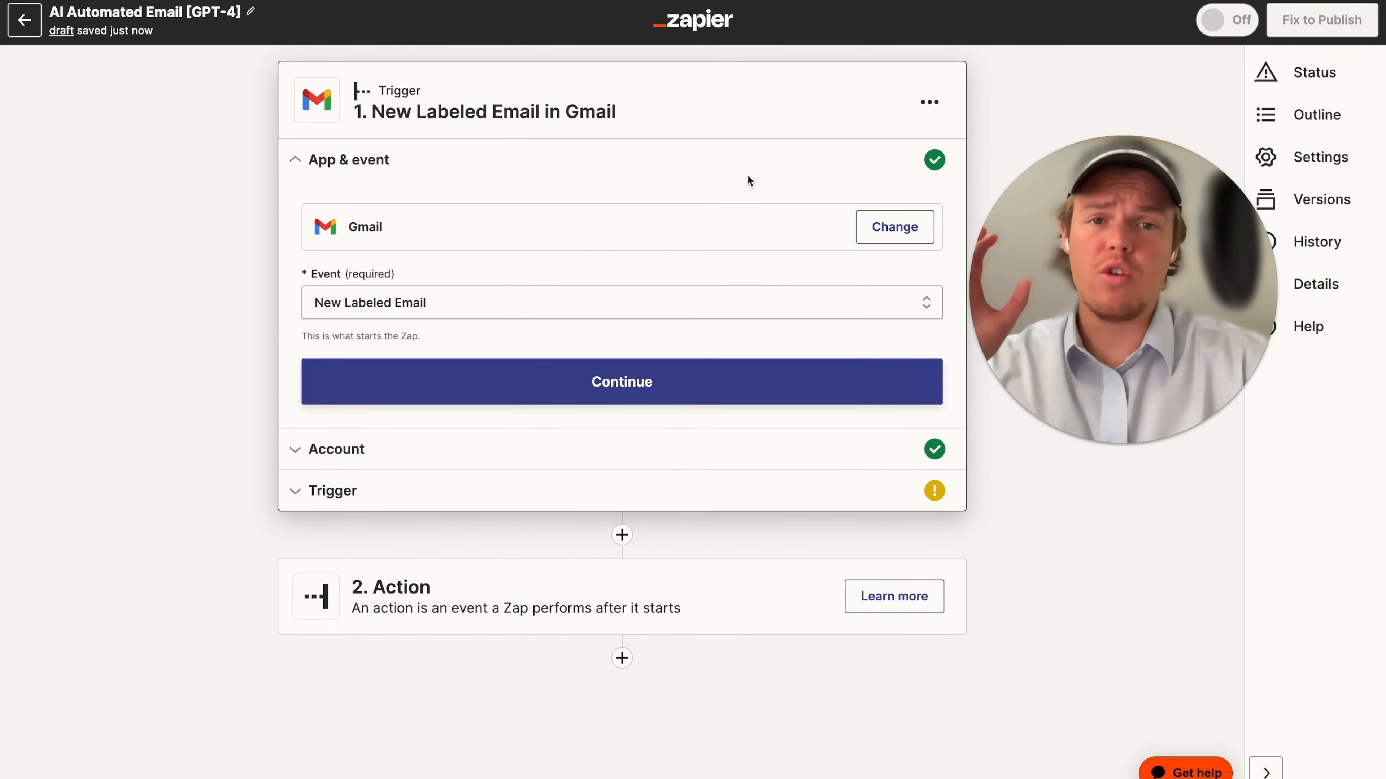
# Step: Accept the New Labeled Email event and the connected Gmail account for the Zap's trigger
pyautogui.click(597, 383)
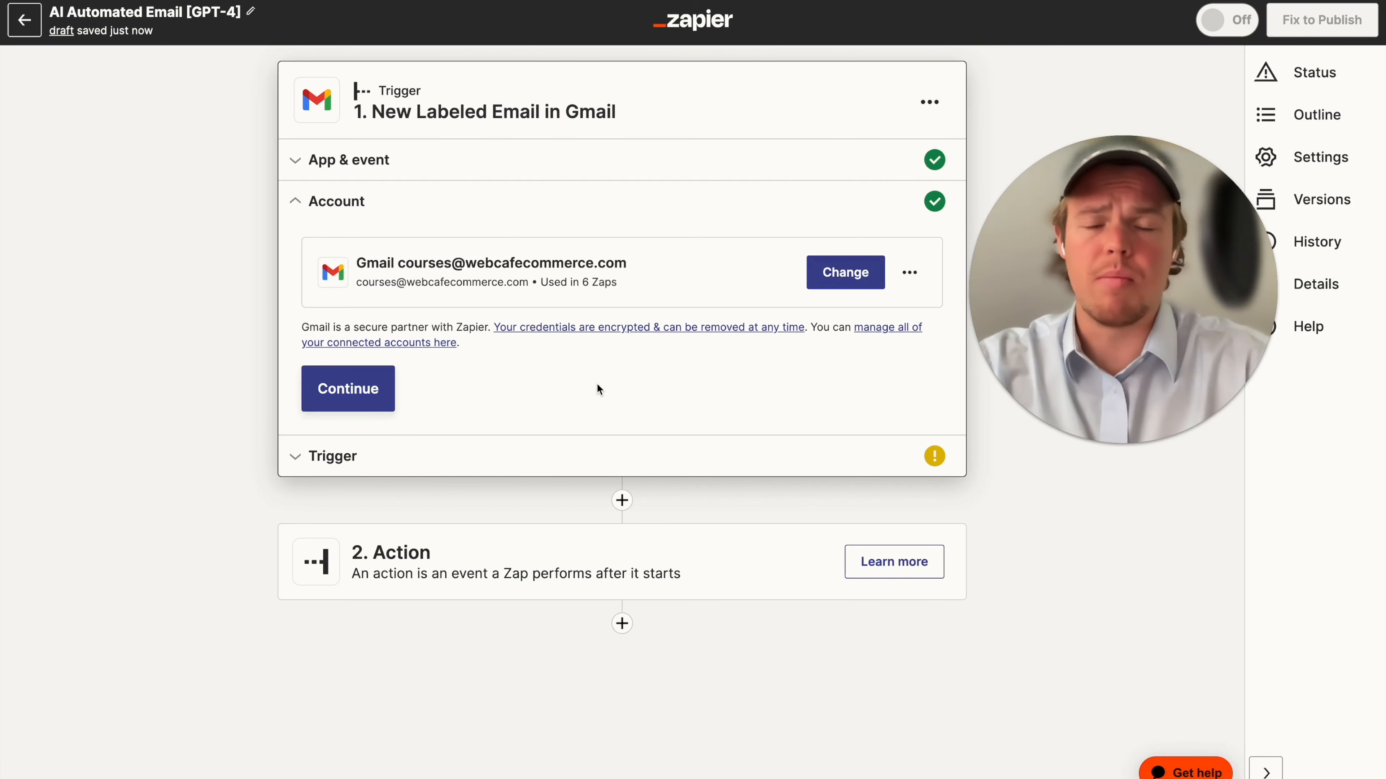
pyautogui.click(378, 397)
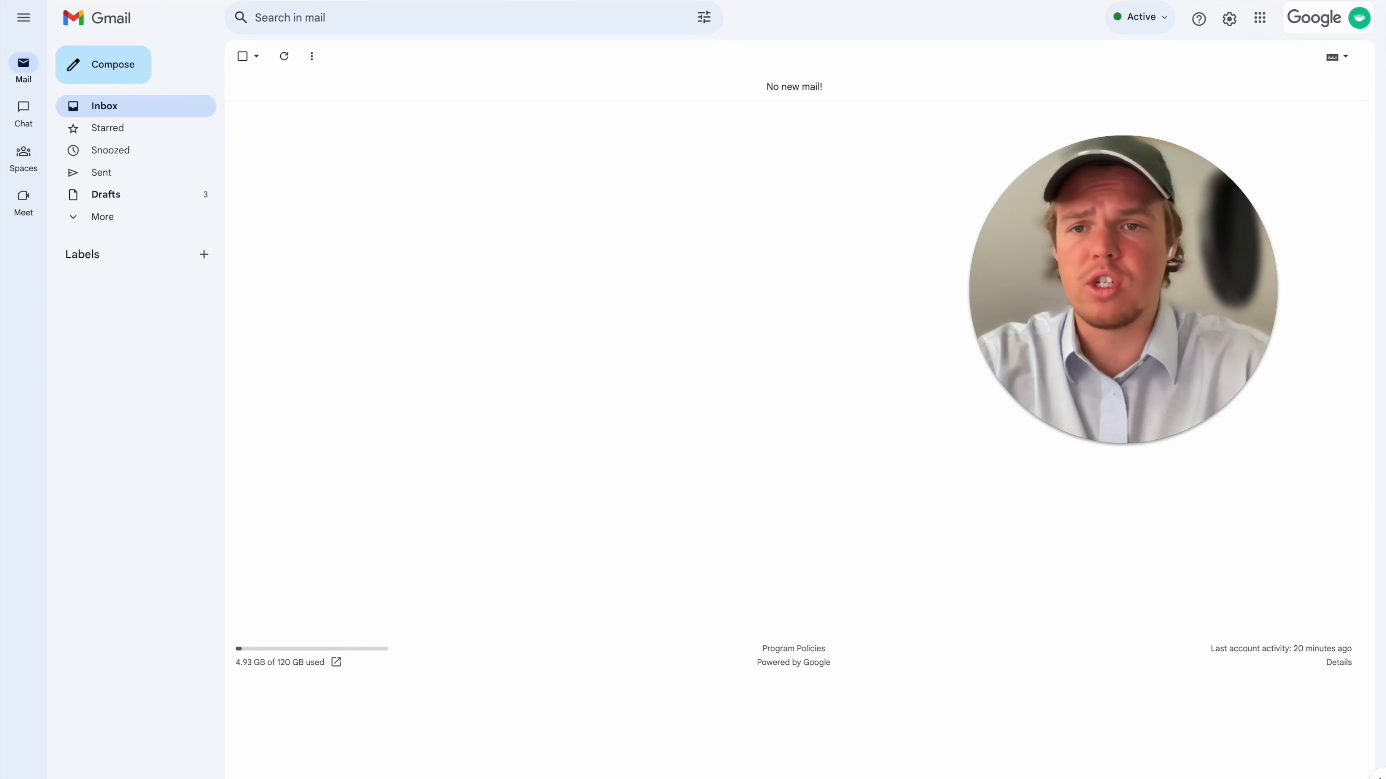
# Step: Switch to Gmail and create a new label named customerresponse, without nesting it under another label
pyautogui.click(313, 58)
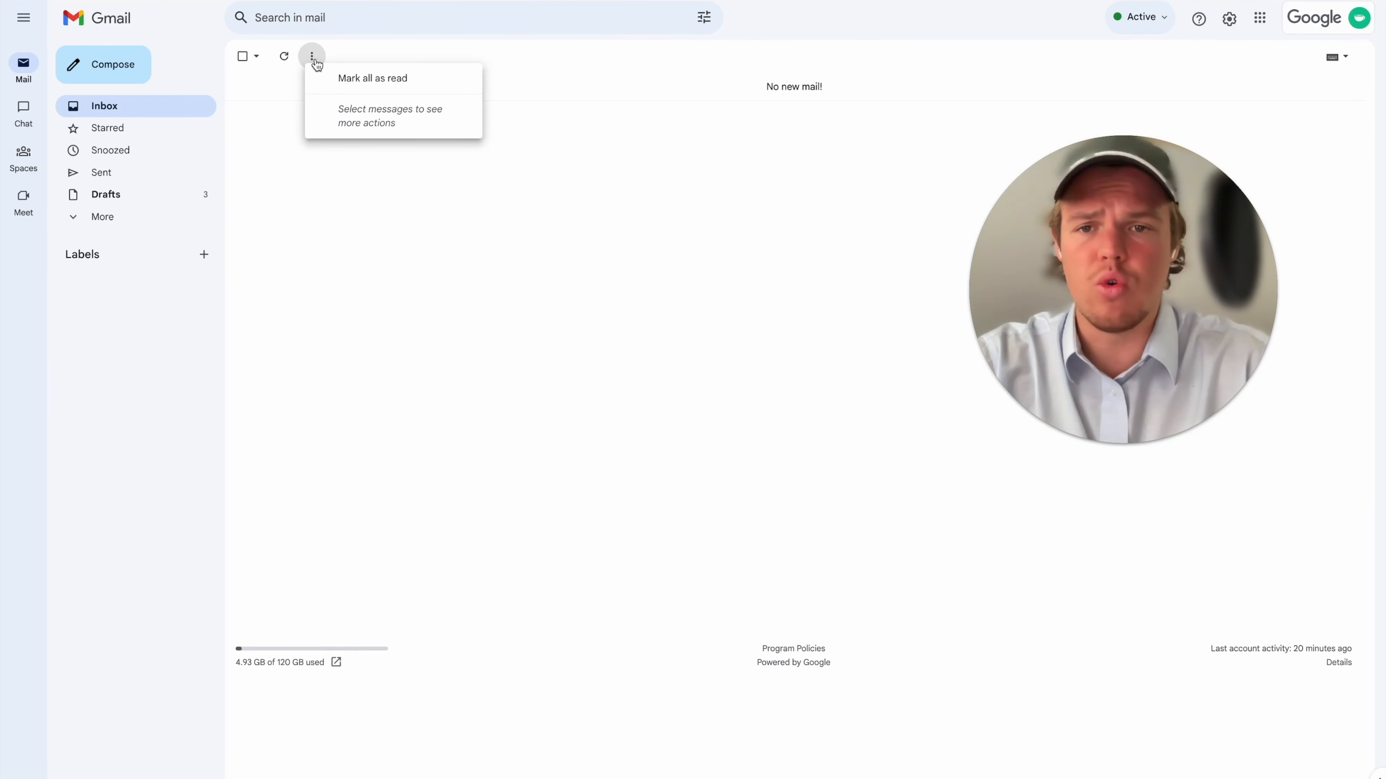
pyautogui.click(315, 61)
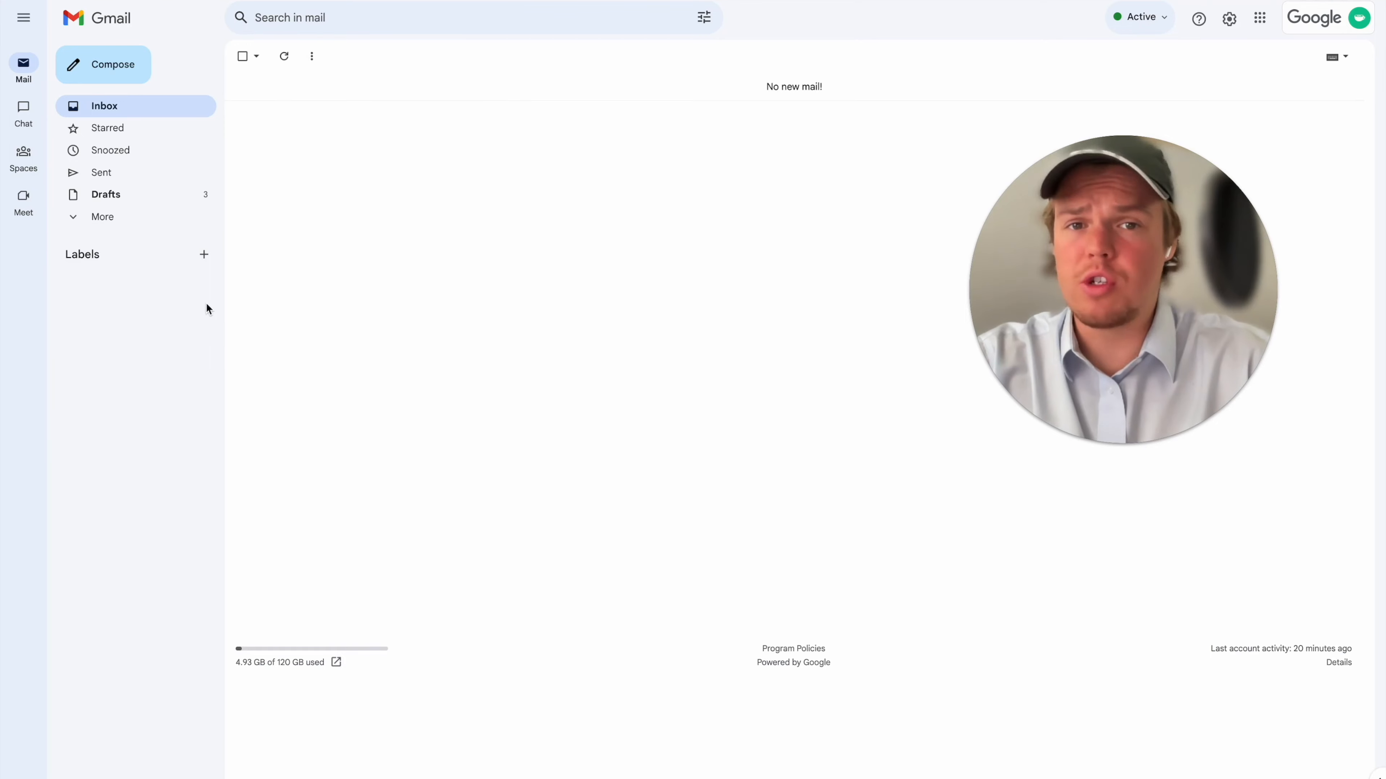
pyautogui.click(203, 255)
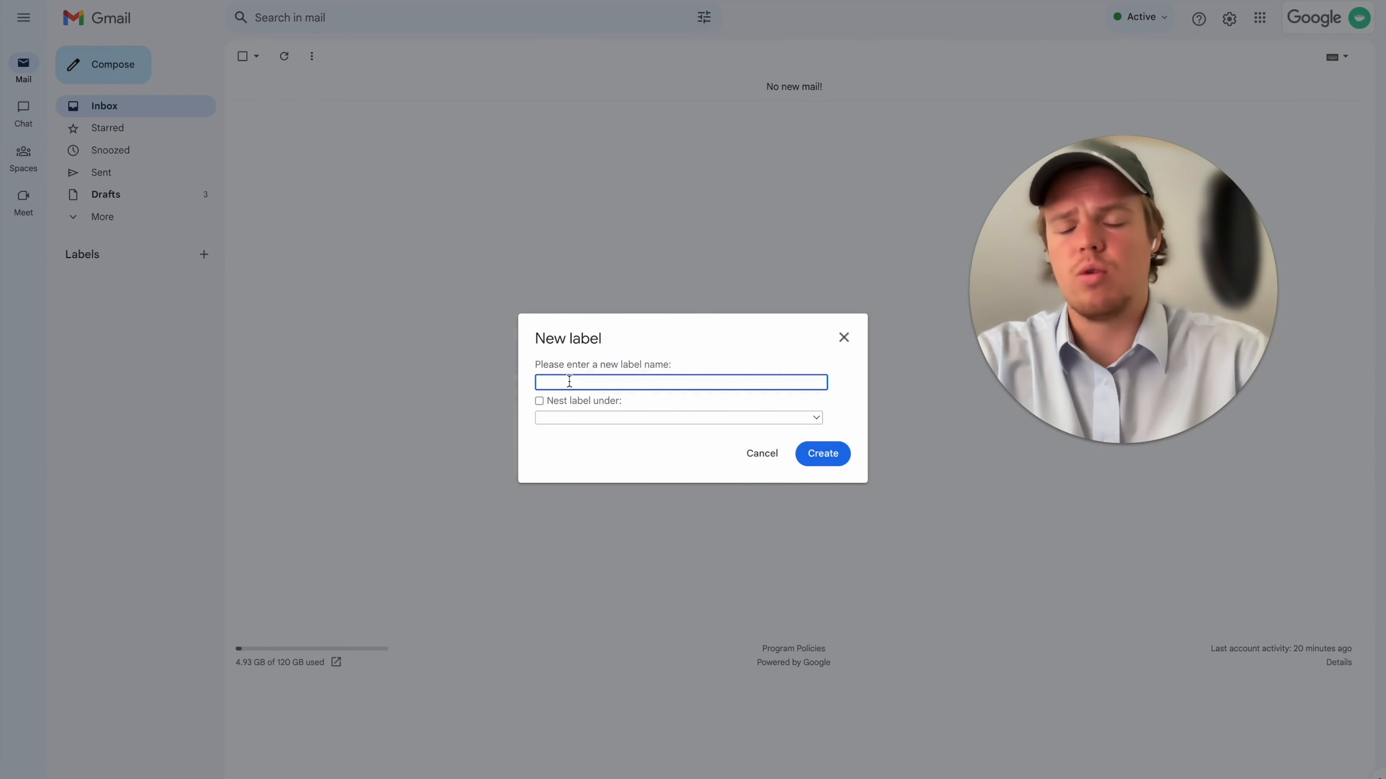
pyautogui.write('cust')
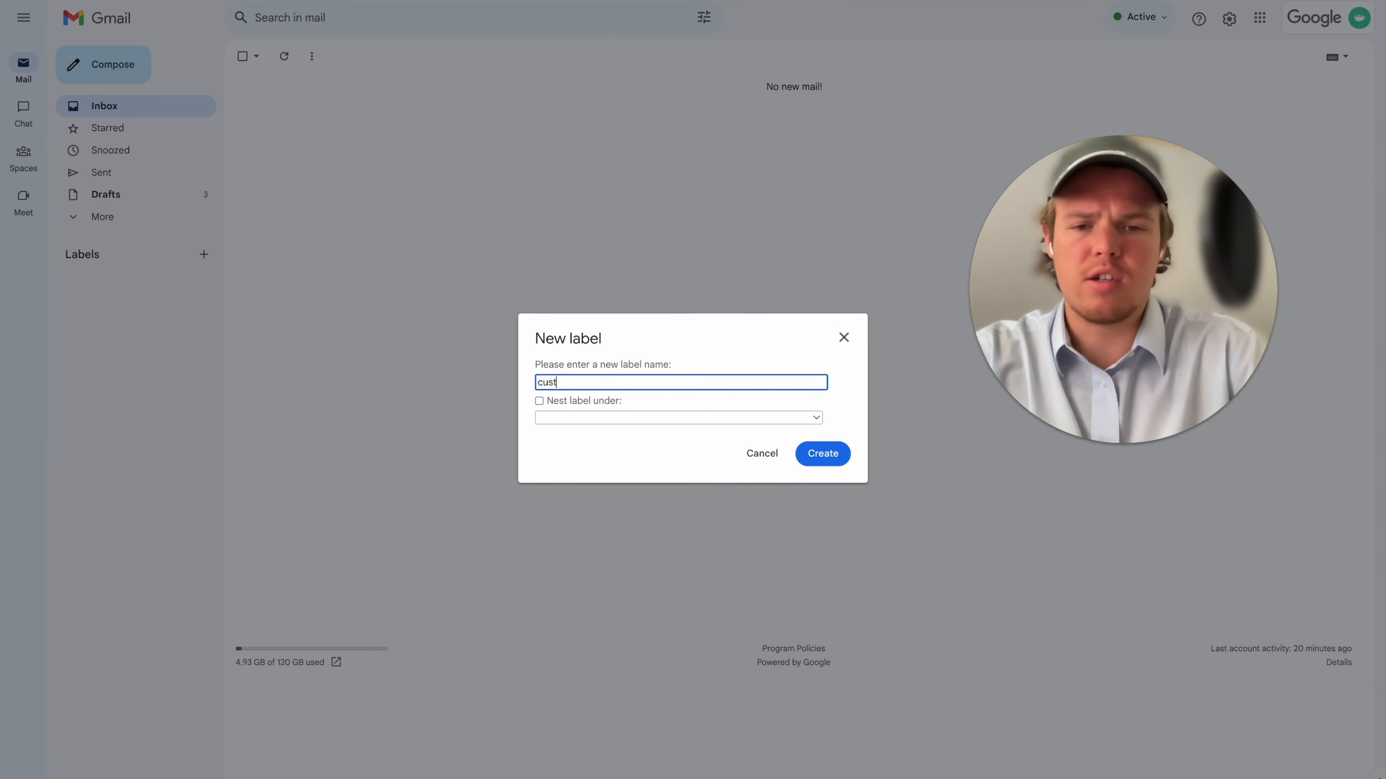
pyautogui.write('omerresponse')
pyautogui.click(579, 442)
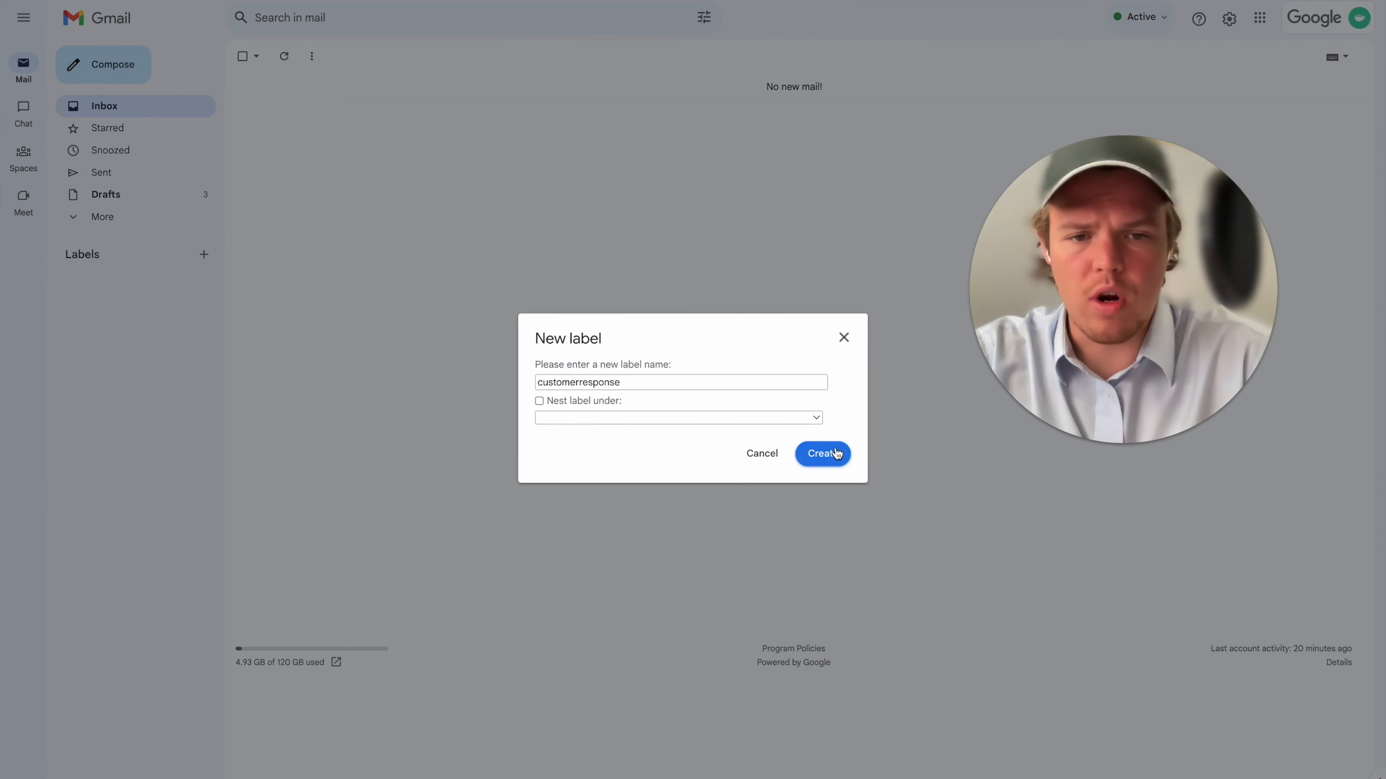
pyautogui.click(834, 455)
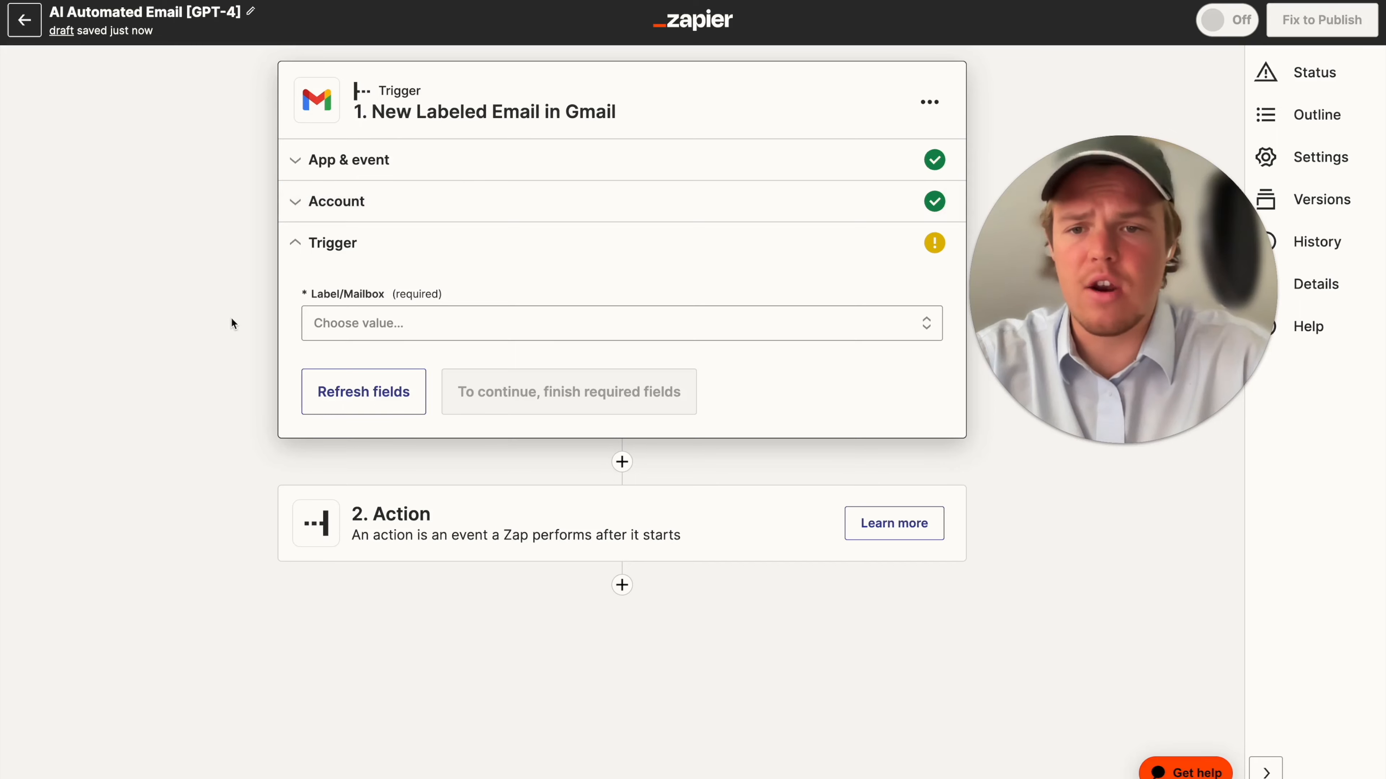
# Step: Back in Zapier, refresh the trigger fields and set the Label/Mailbox to customerresponse
pyautogui.click(513, 330)
pyautogui.scroll(-8, 511, 543)
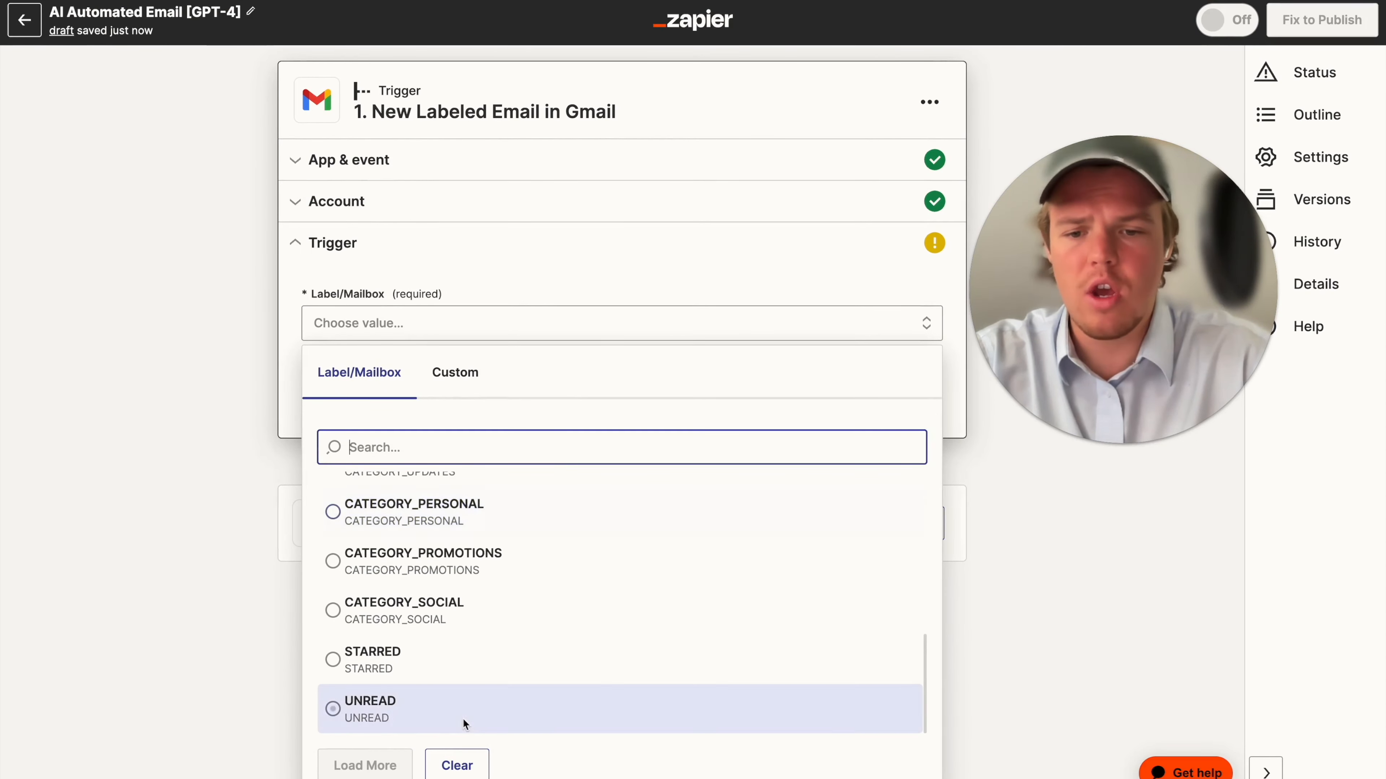
pyautogui.click(457, 764)
pyautogui.click(420, 407)
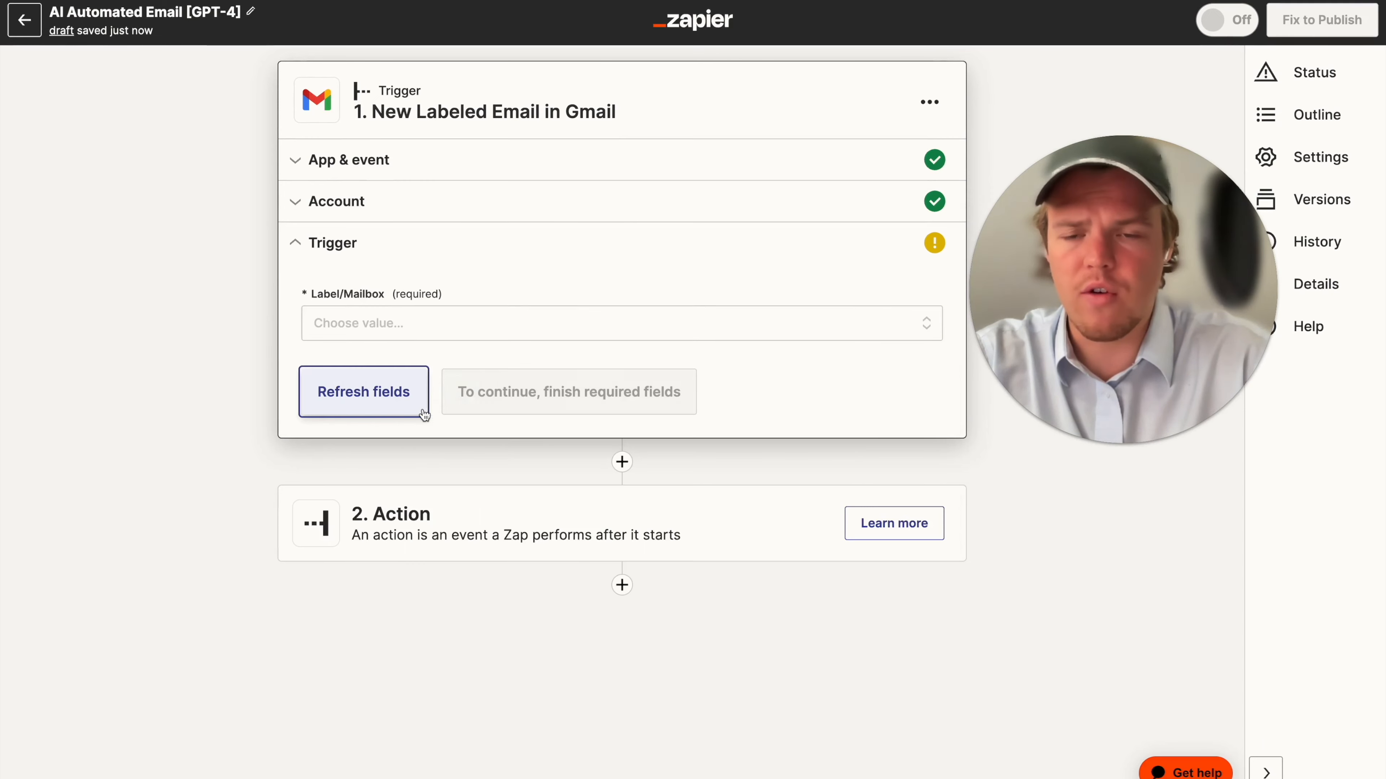
pyautogui.click(439, 334)
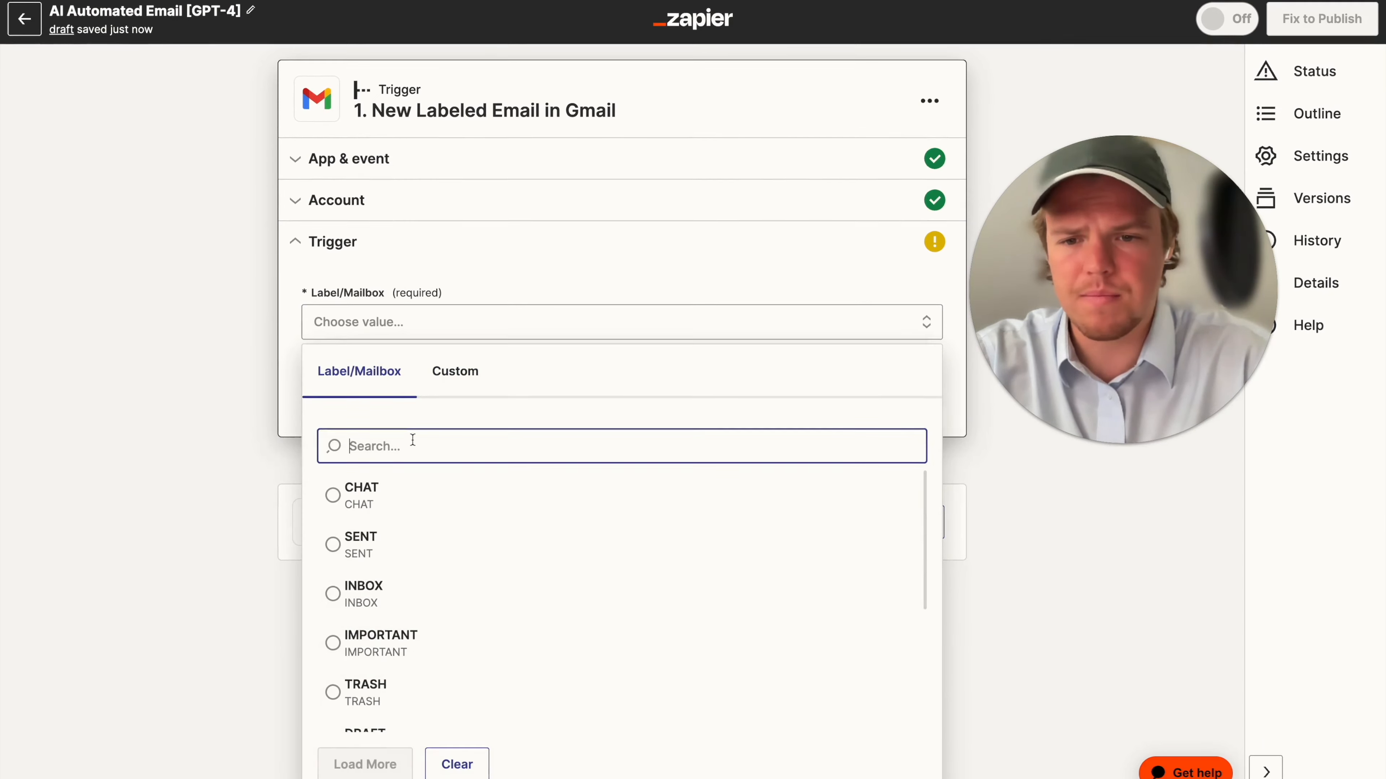
pyautogui.click(217, 443)
pyautogui.click(535, 314)
pyautogui.scroll(-4, 453, 621)
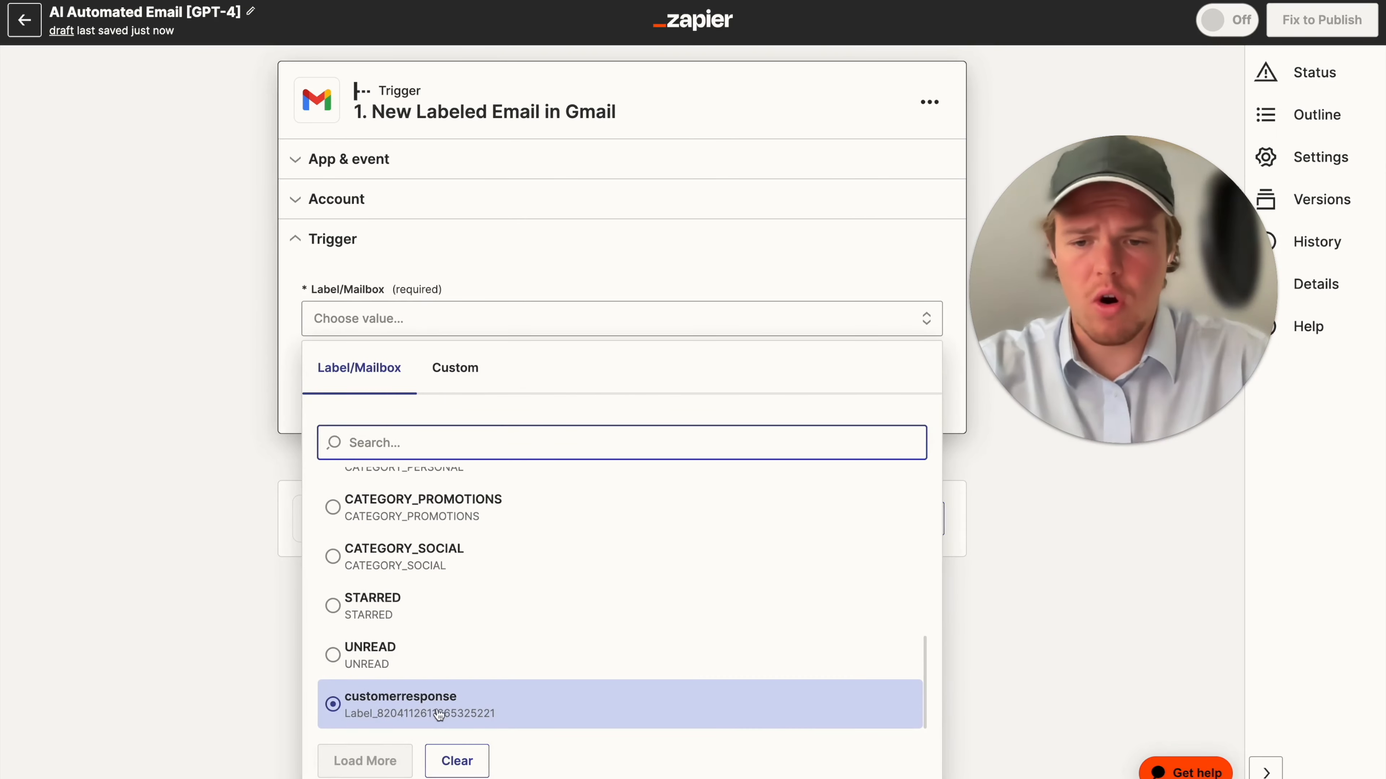
pyautogui.click(426, 706)
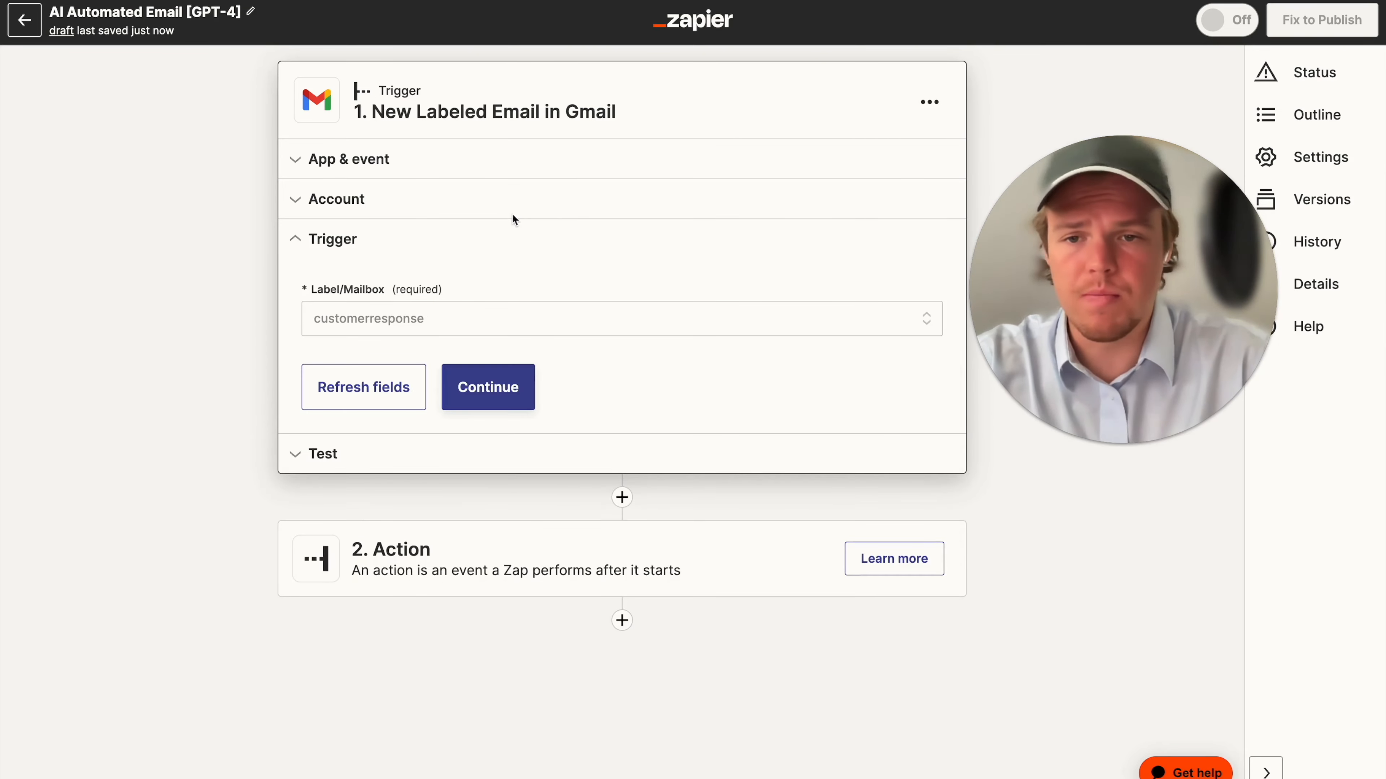
pyautogui.click(494, 383)
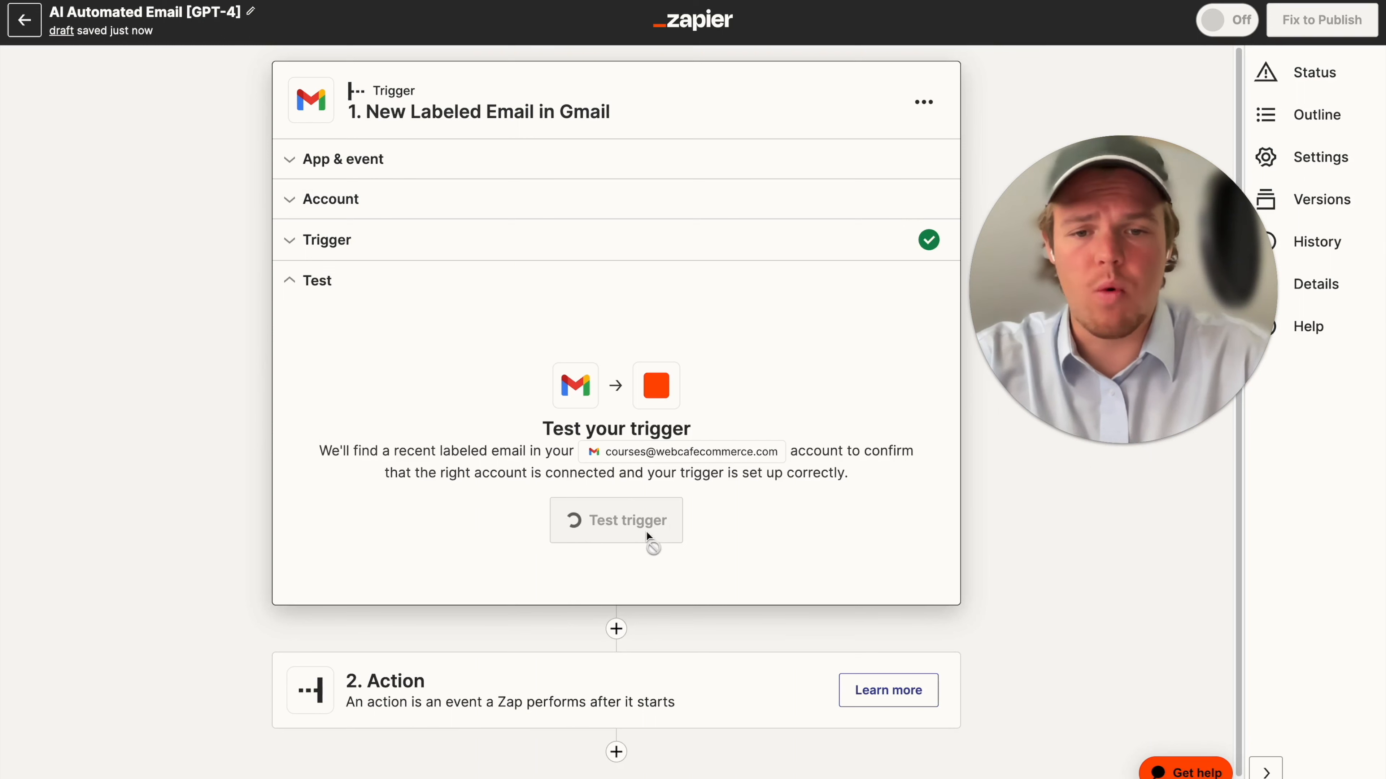
# Step: Test the Gmail trigger for a recent labeled email
pyautogui.click(628, 521)
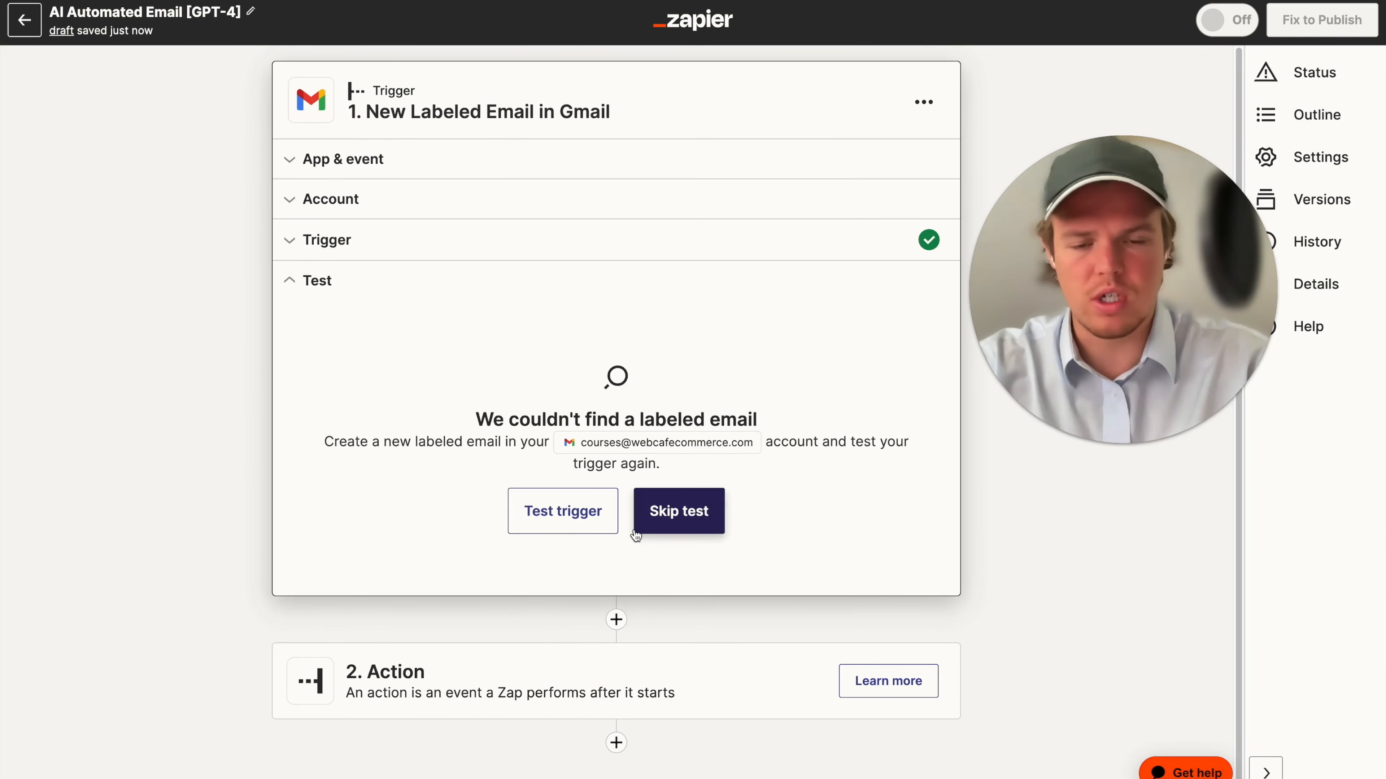
pyautogui.scroll(-1, 622, 457)
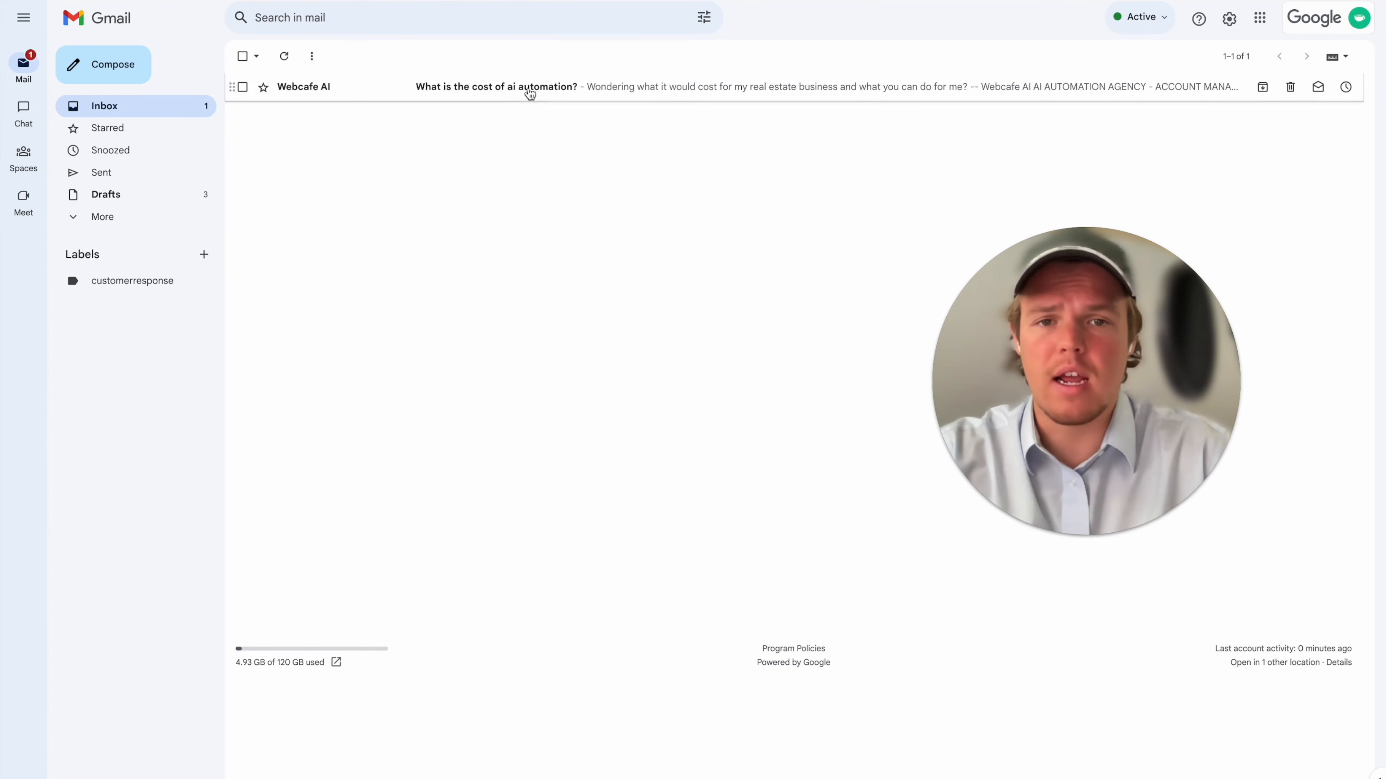
# Step: Apply the customerresponse label to the "What is the cost of ai automation?" email in Gmail, and test the trigger again in Zapier
pyautogui.click(529, 89)
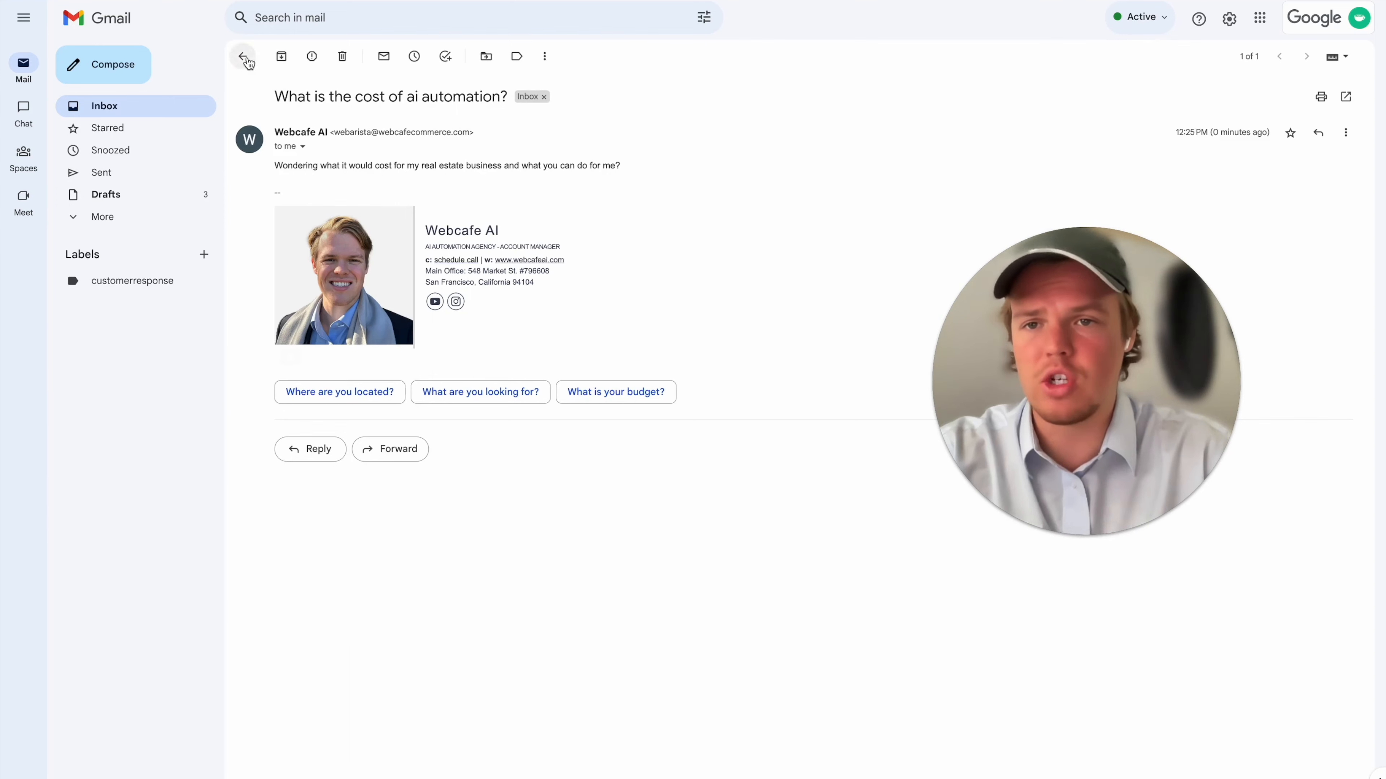
pyautogui.click(243, 56)
pyautogui.click(336, 94)
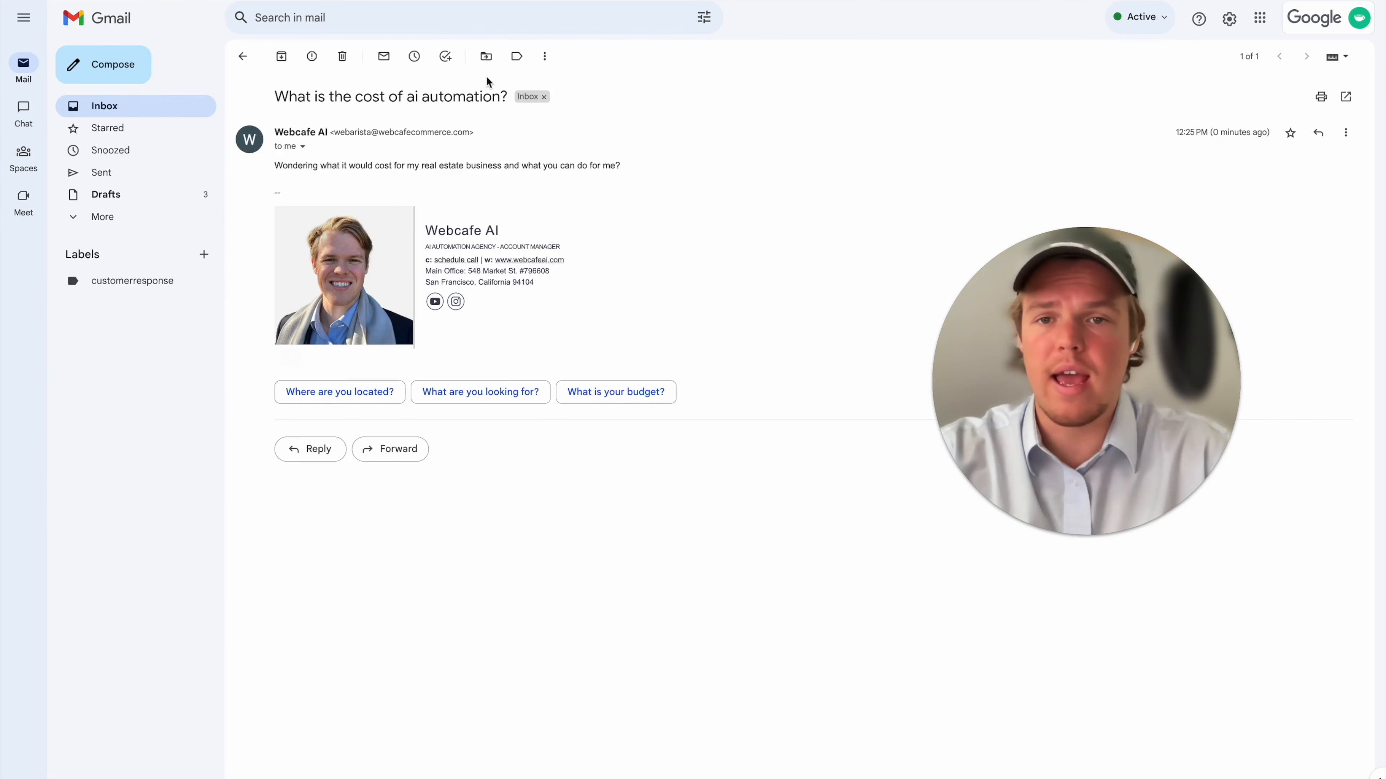
pyautogui.click(517, 57)
pyautogui.click(557, 135)
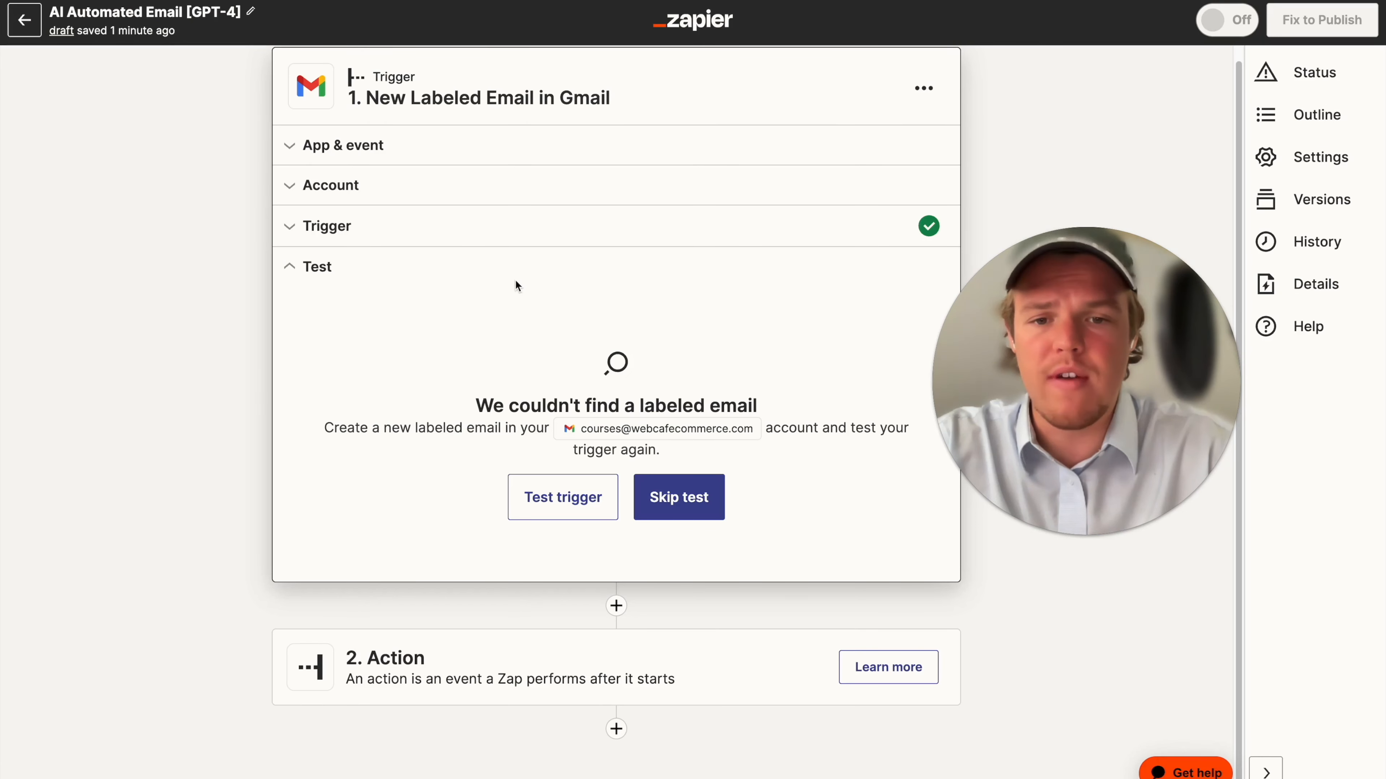
pyautogui.click(597, 499)
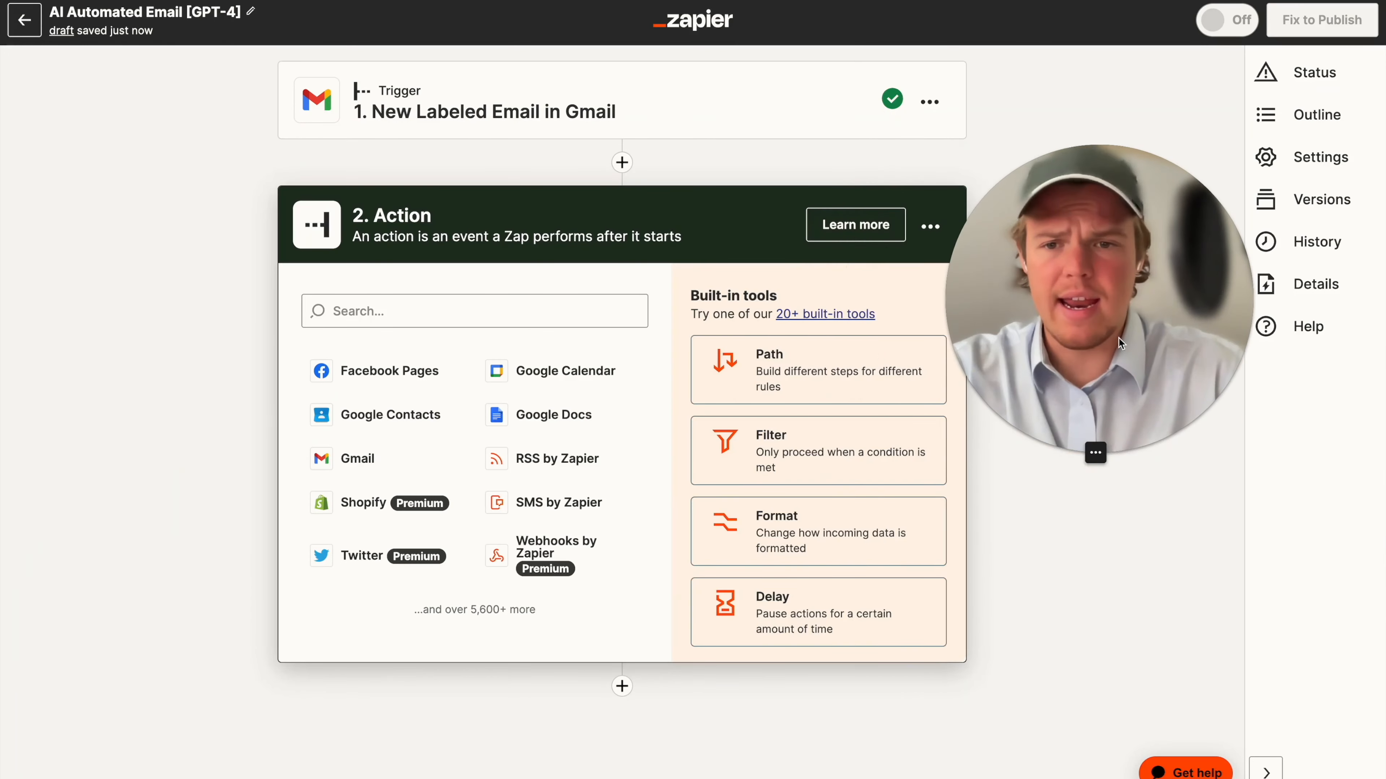
# Step: Add ChatGPT as the Zap's action with the Conversation event, and accept its connected account
pyautogui.click(463, 318)
pyautogui.write('chatgpt')
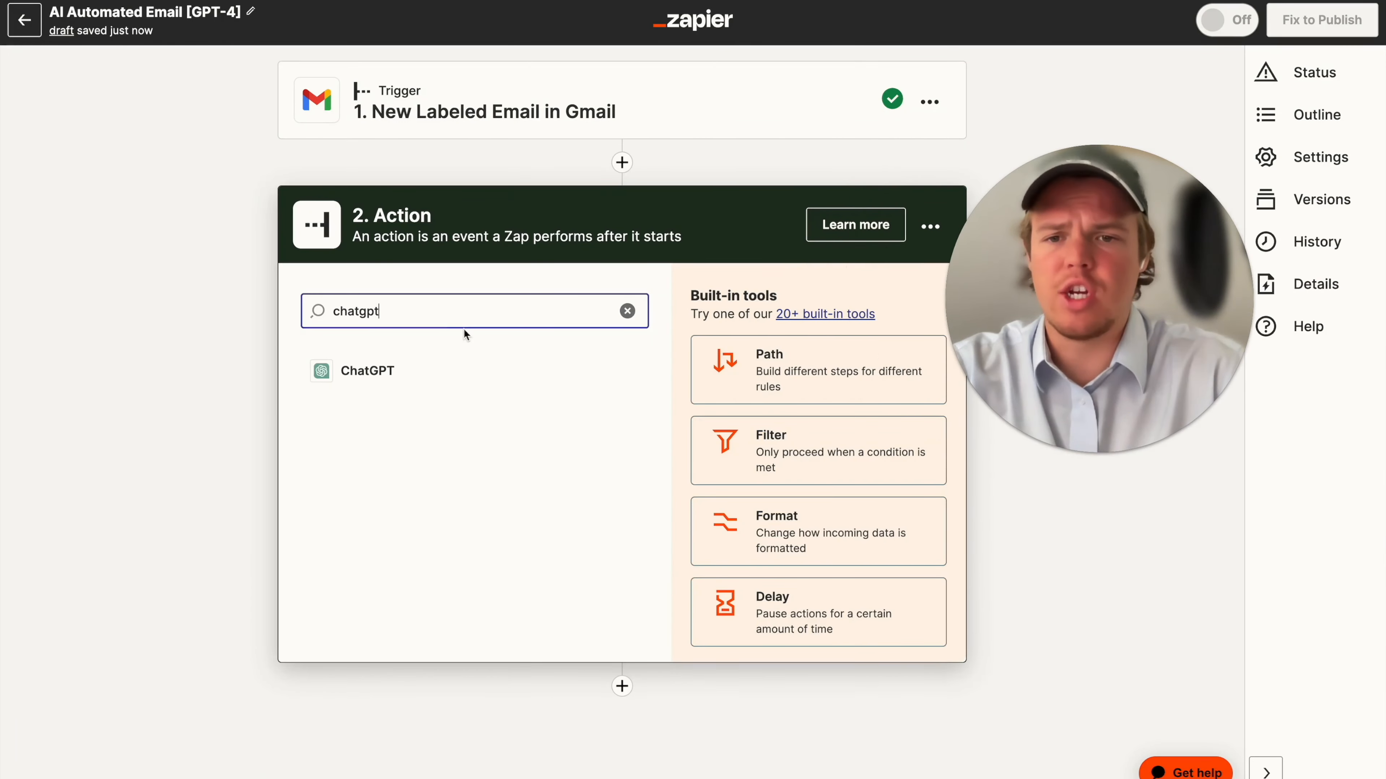
pyautogui.click(435, 372)
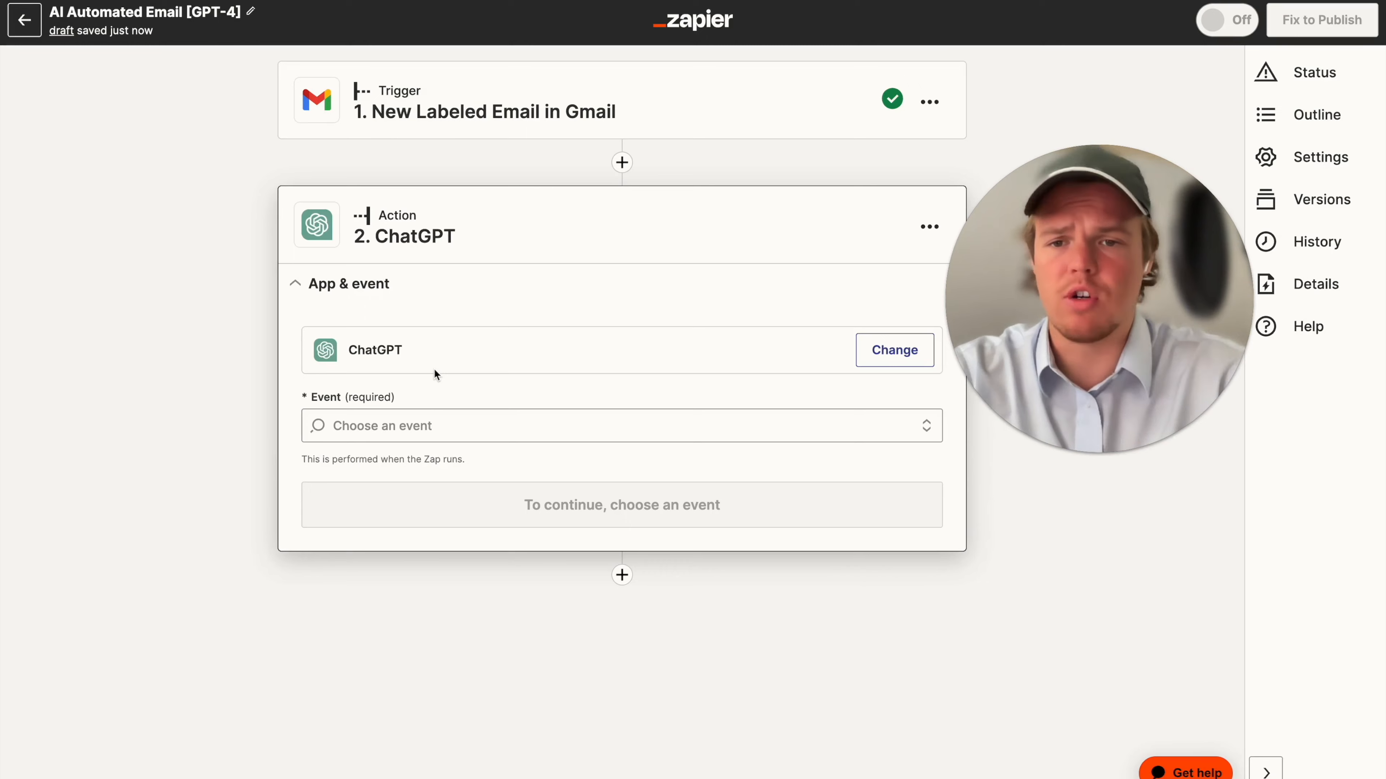
pyautogui.click(418, 433)
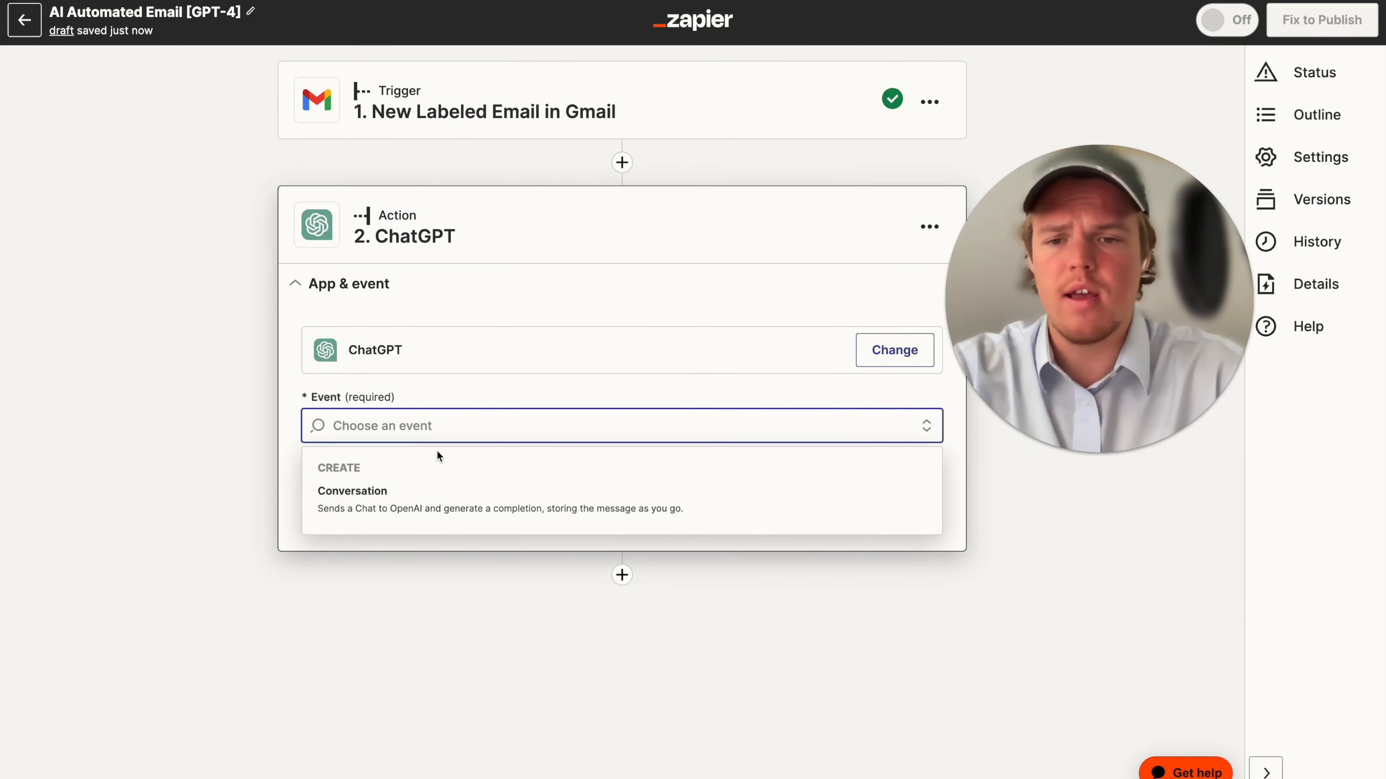
pyautogui.click(424, 489)
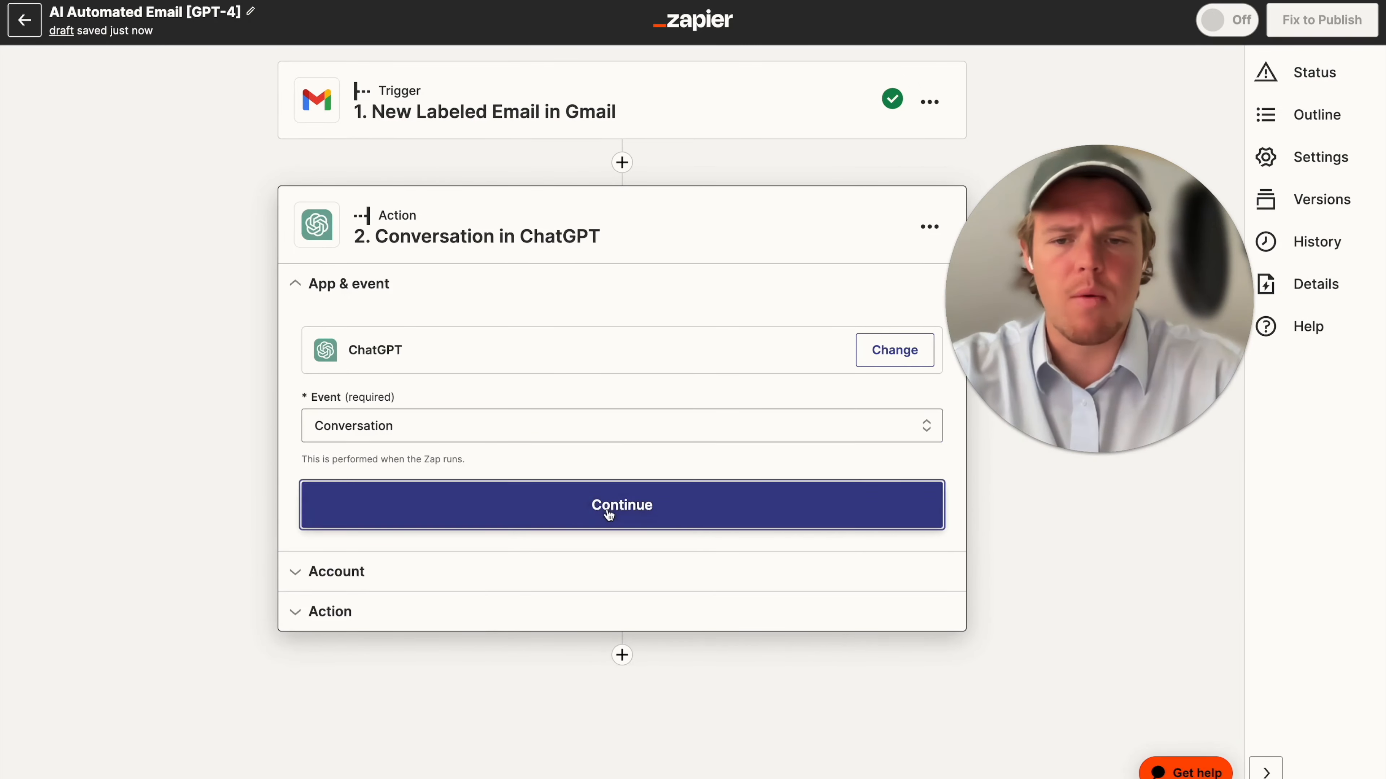
pyautogui.click(603, 513)
pyautogui.click(389, 507)
# Step: Start the ChatGPT action's User Message with "Based off the subject line of this email: ("
pyautogui.scroll(-1, 559, 480)
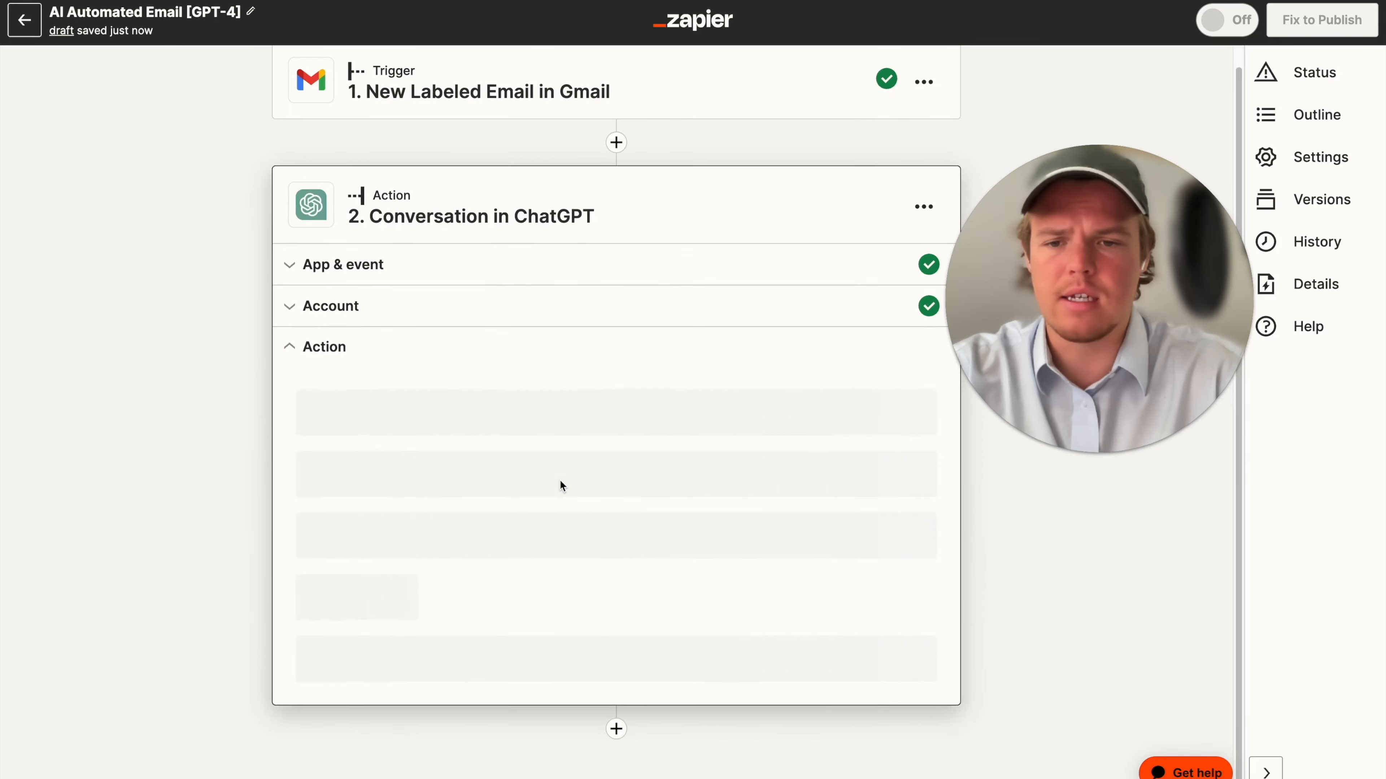
pyautogui.click(538, 413)
pyautogui.scroll(-3, 538, 451)
pyautogui.click(509, 315)
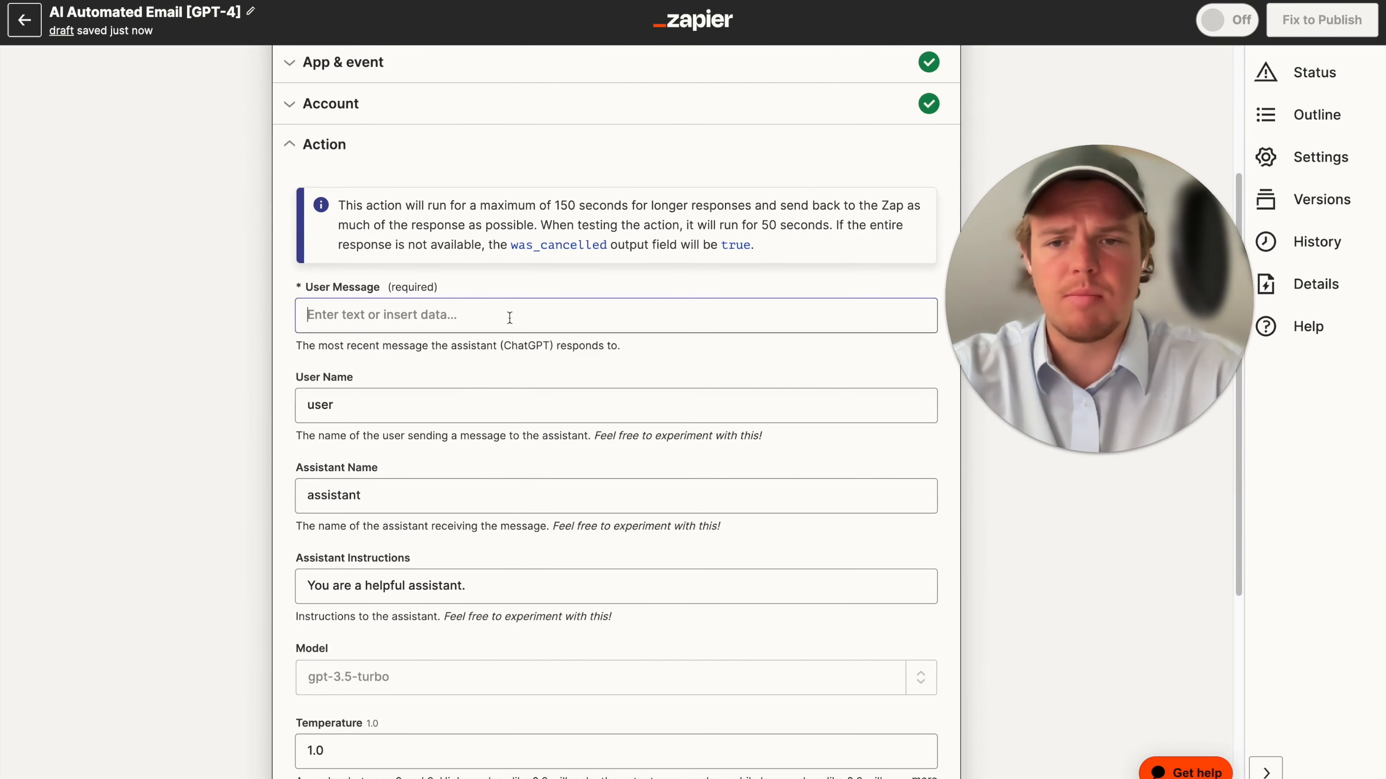
pyautogui.write('Based off the title of this email: (')
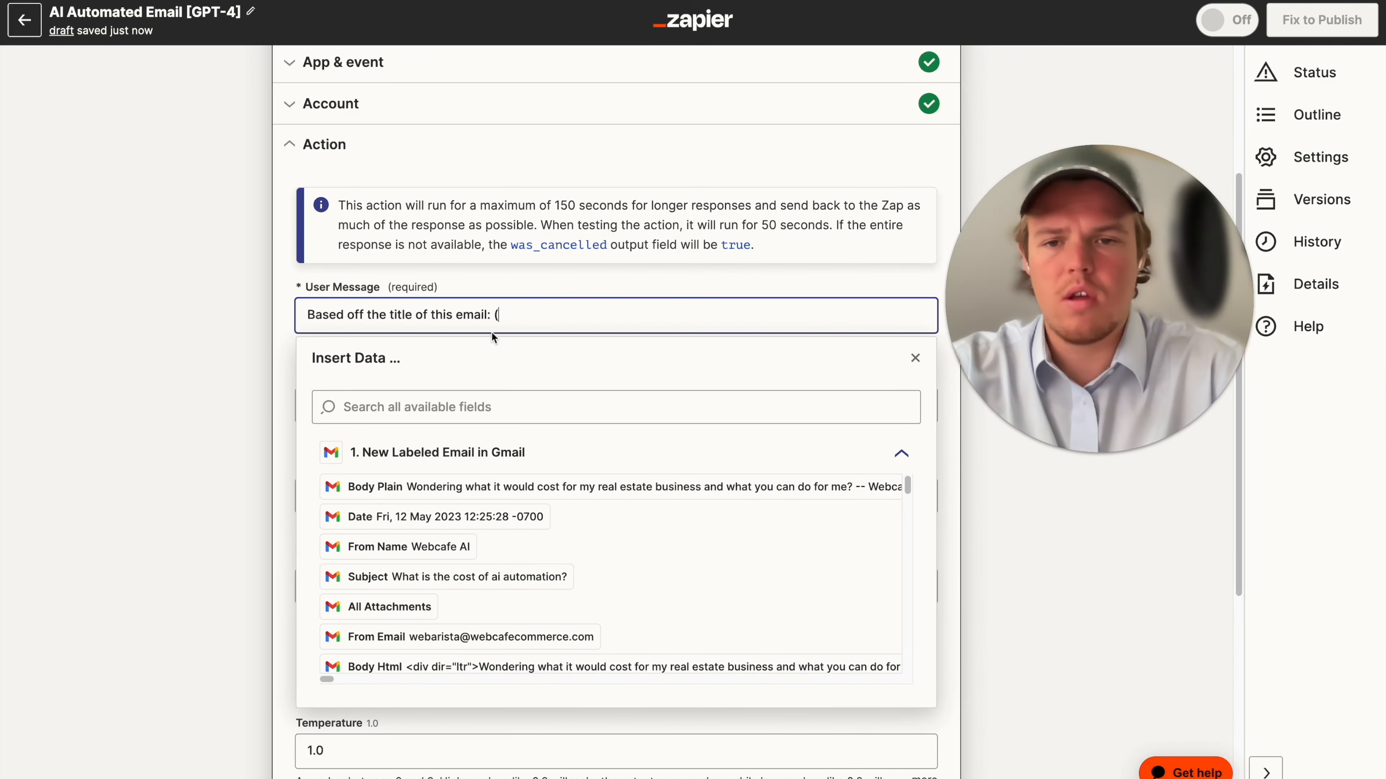
pyautogui.doubleClick(402, 314)
pyautogui.write('subjec')
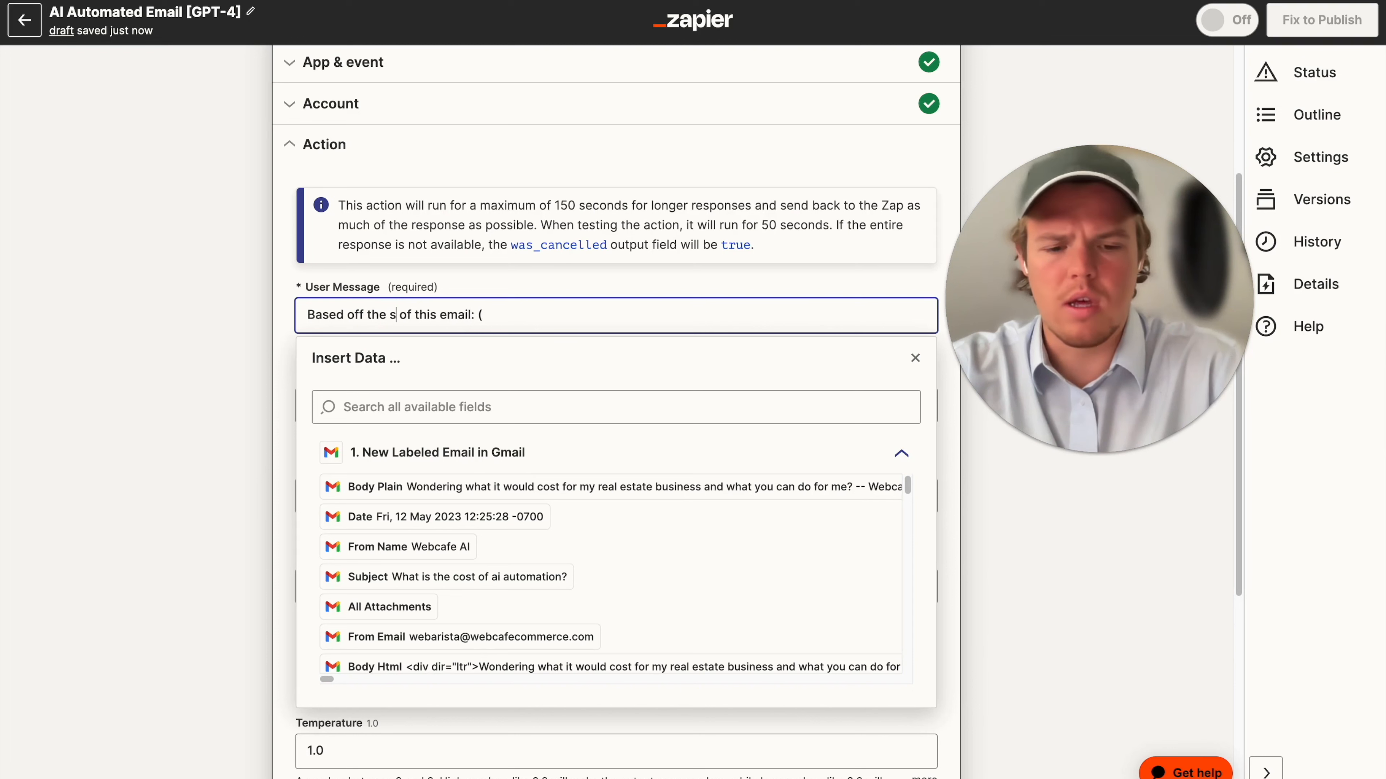
pyautogui.write('t line')
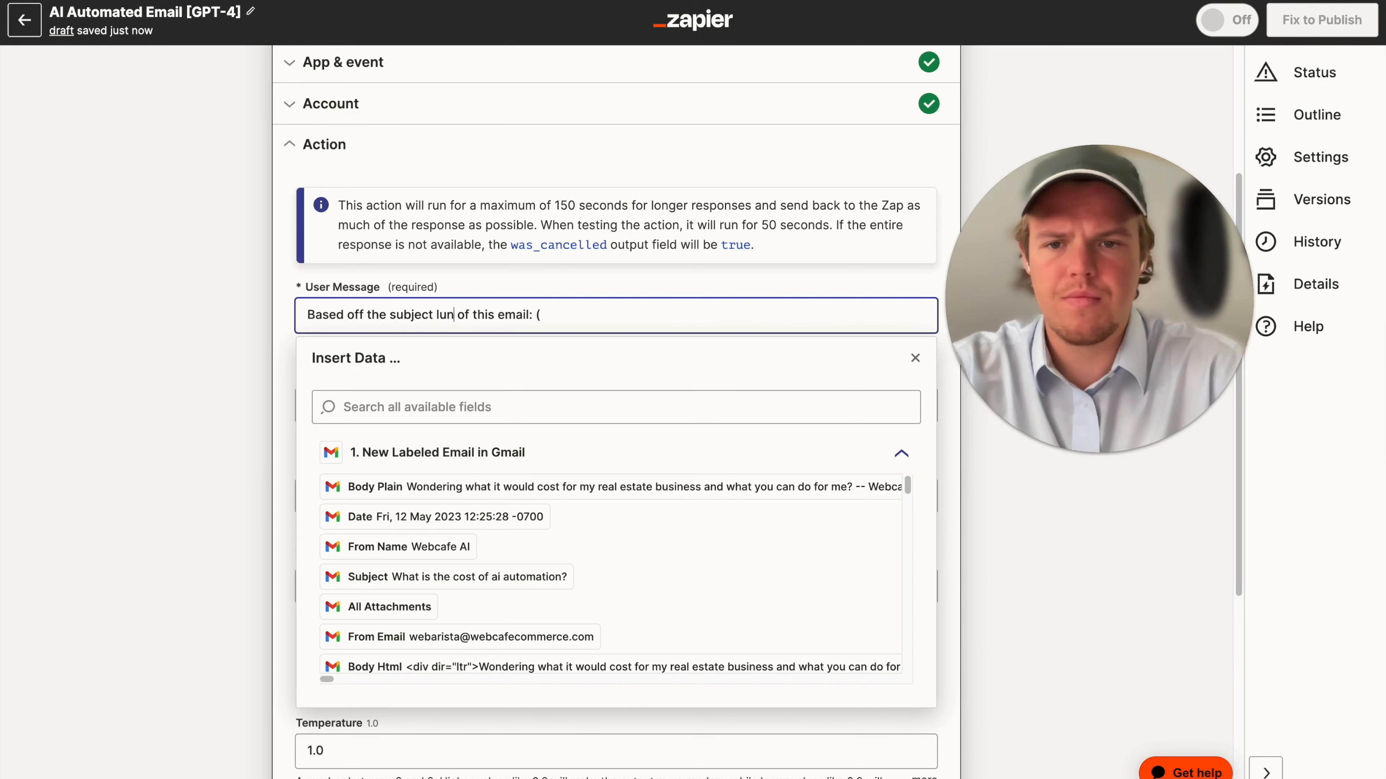
# Step: Find the Gmail trigger's Subject field, insert it into the User Message, and close the parenthesis
pyautogui.scroll(-1, 603, 612)
pyautogui.scroll(1, 603, 613)
pyautogui.scroll(-1, 603, 612)
pyautogui.scroll(1, 603, 613)
pyautogui.scroll(-1, 610, 587)
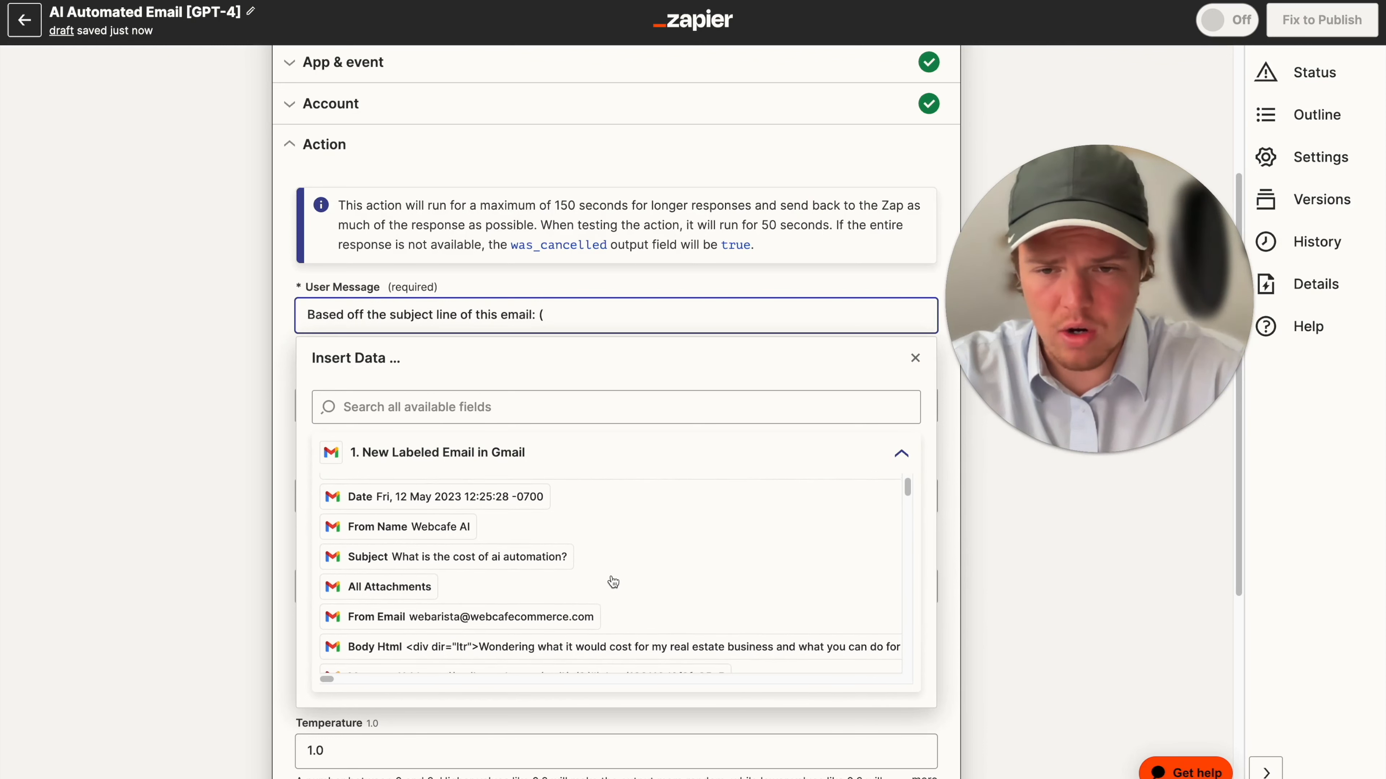
pyautogui.scroll(1, 610, 580)
pyautogui.scroll(-10, 603, 581)
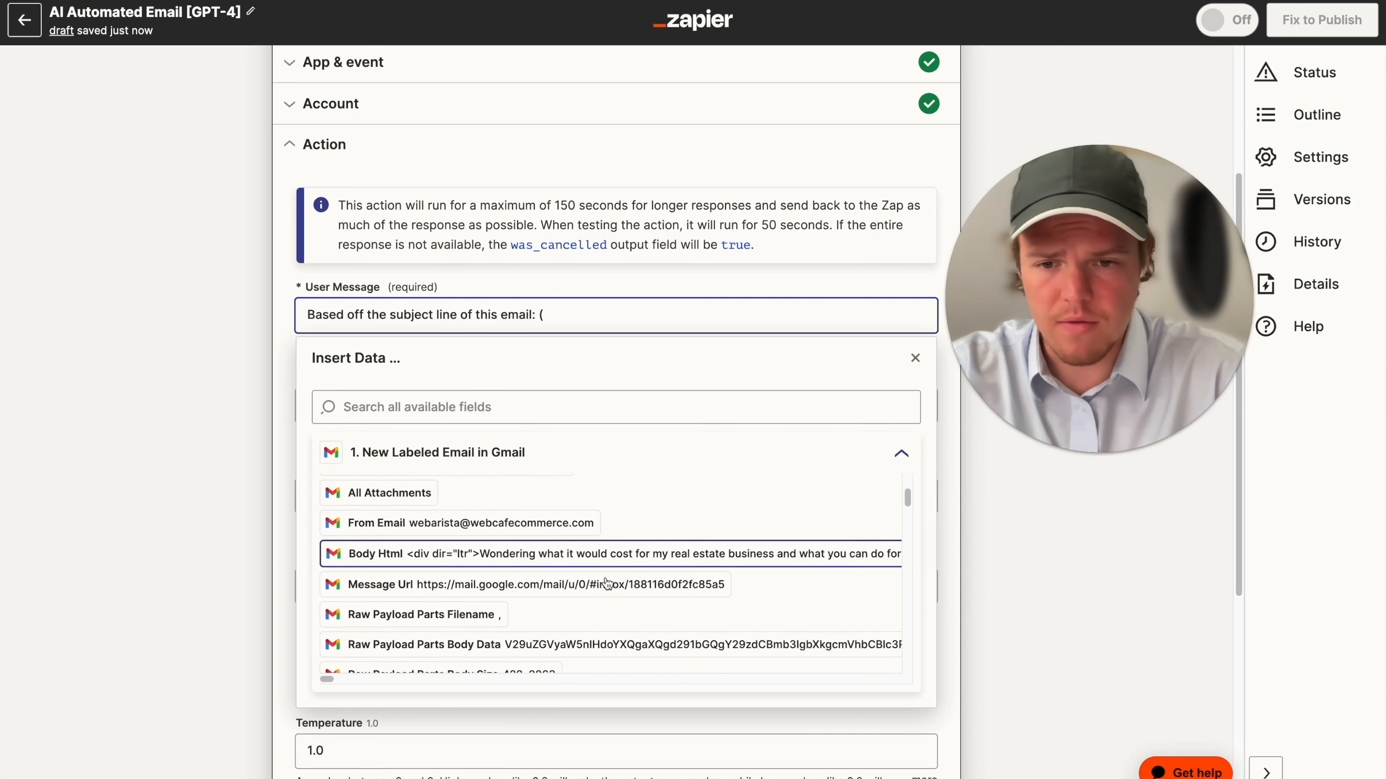
pyautogui.scroll(-5, 607, 583)
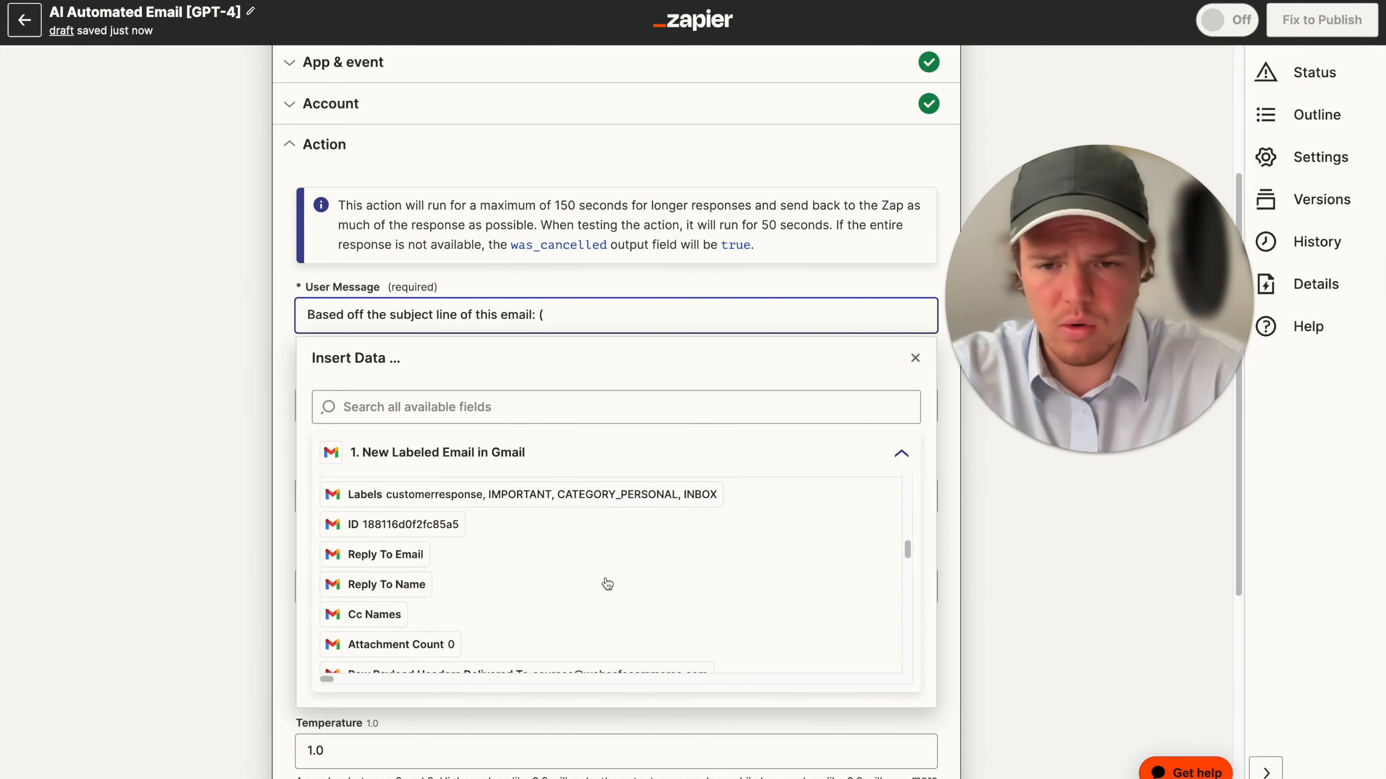
pyautogui.scroll(3, 607, 583)
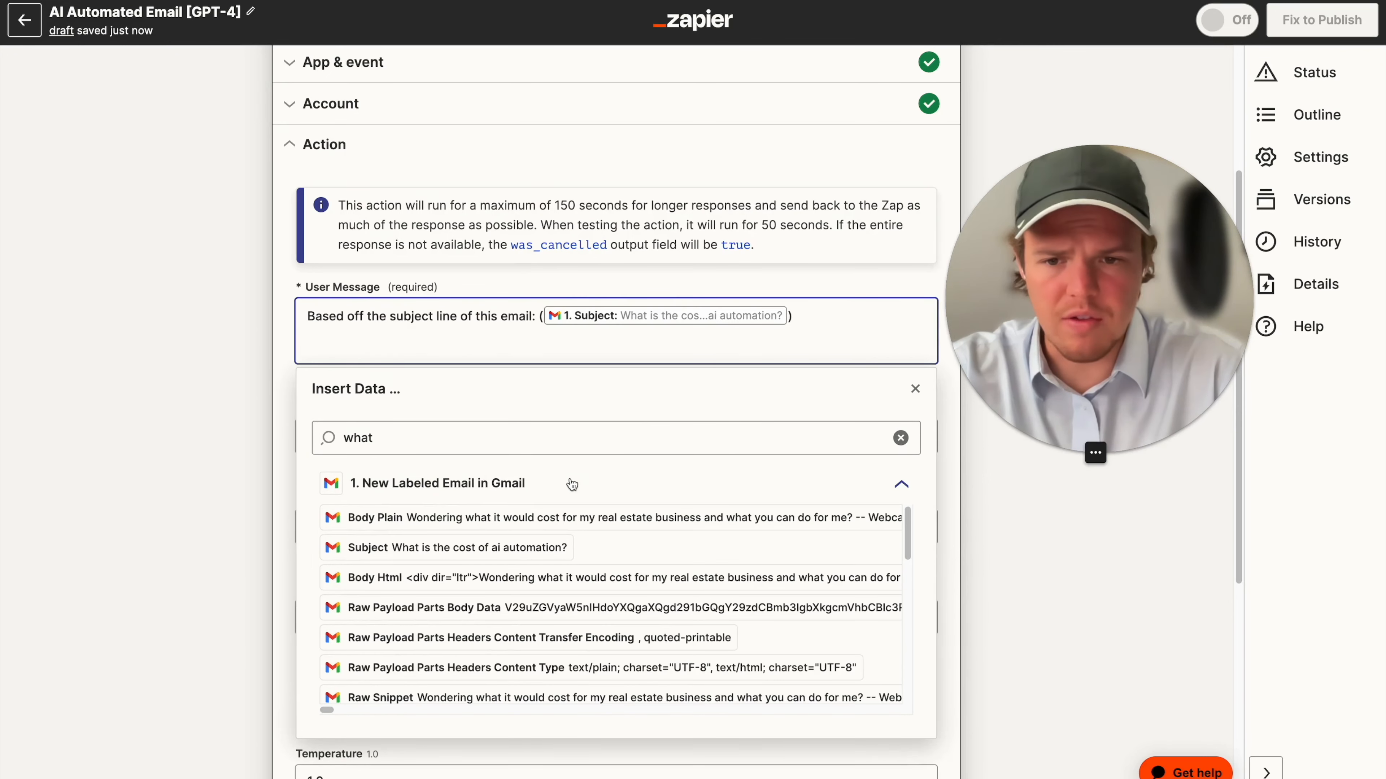
# Step: Add the line "and based off the body of this email: ()" to the User Message with Gmail's Body Plain field inside the parentheses
pyautogui.press('BackSpace')
pyautogui.press('BackSpace')
pyautogui.write('and based off the body of')
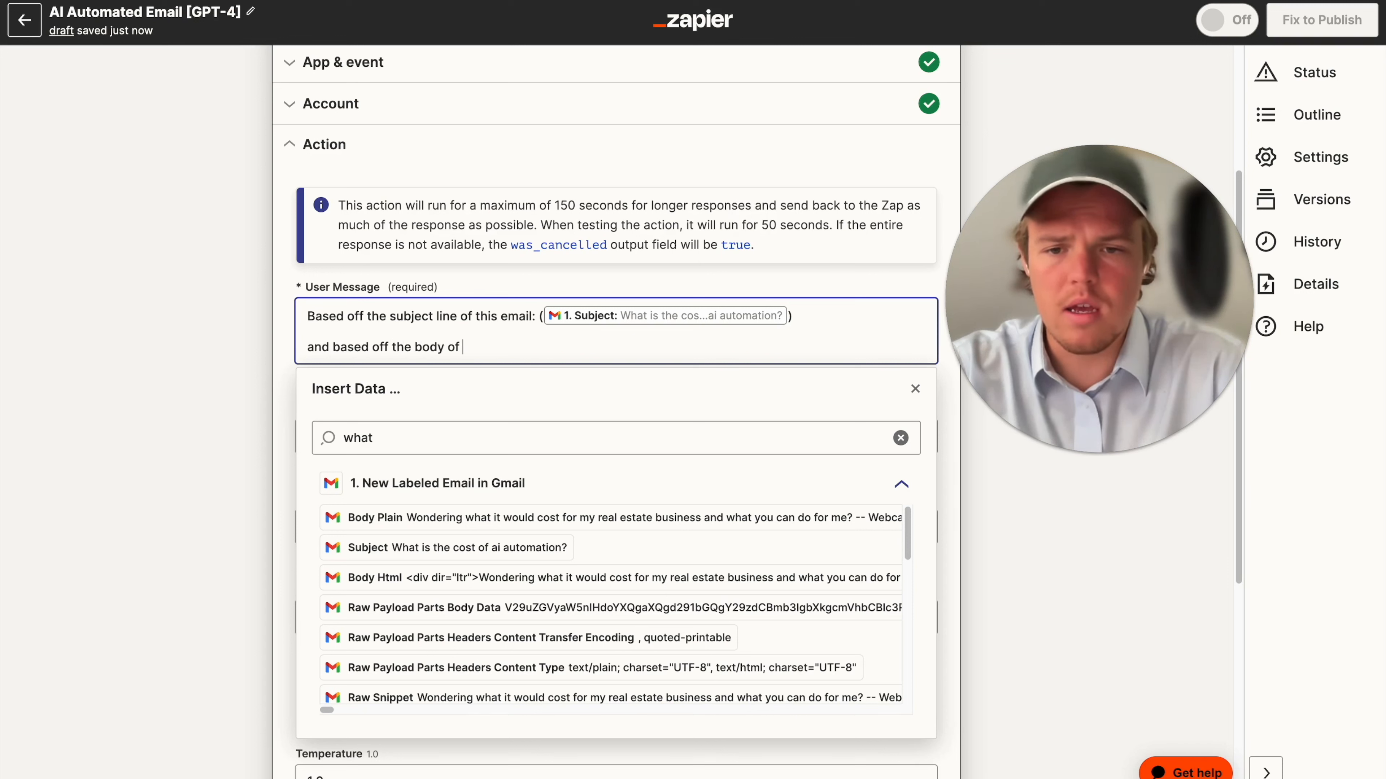
pyautogui.write(' this email: (')
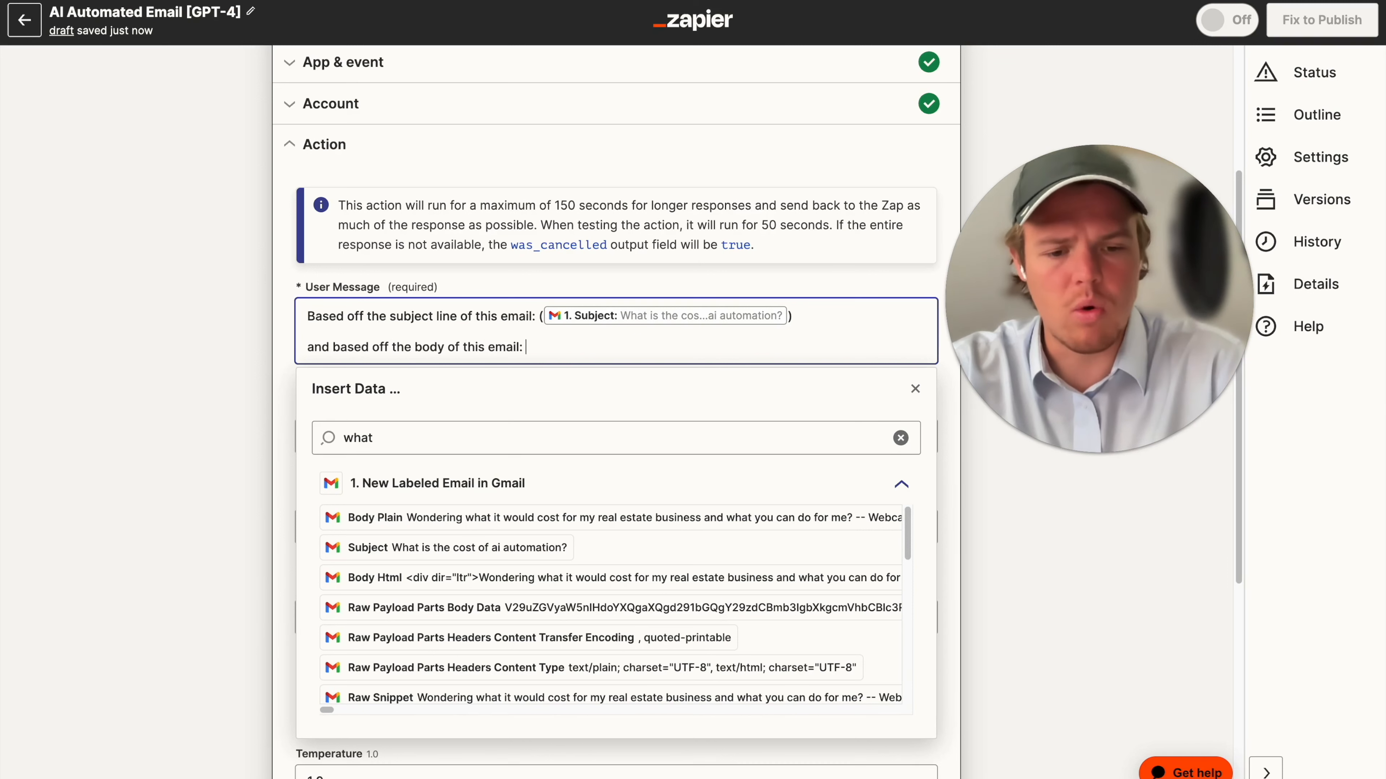
pyautogui.click(524, 516)
pyautogui.write(')')
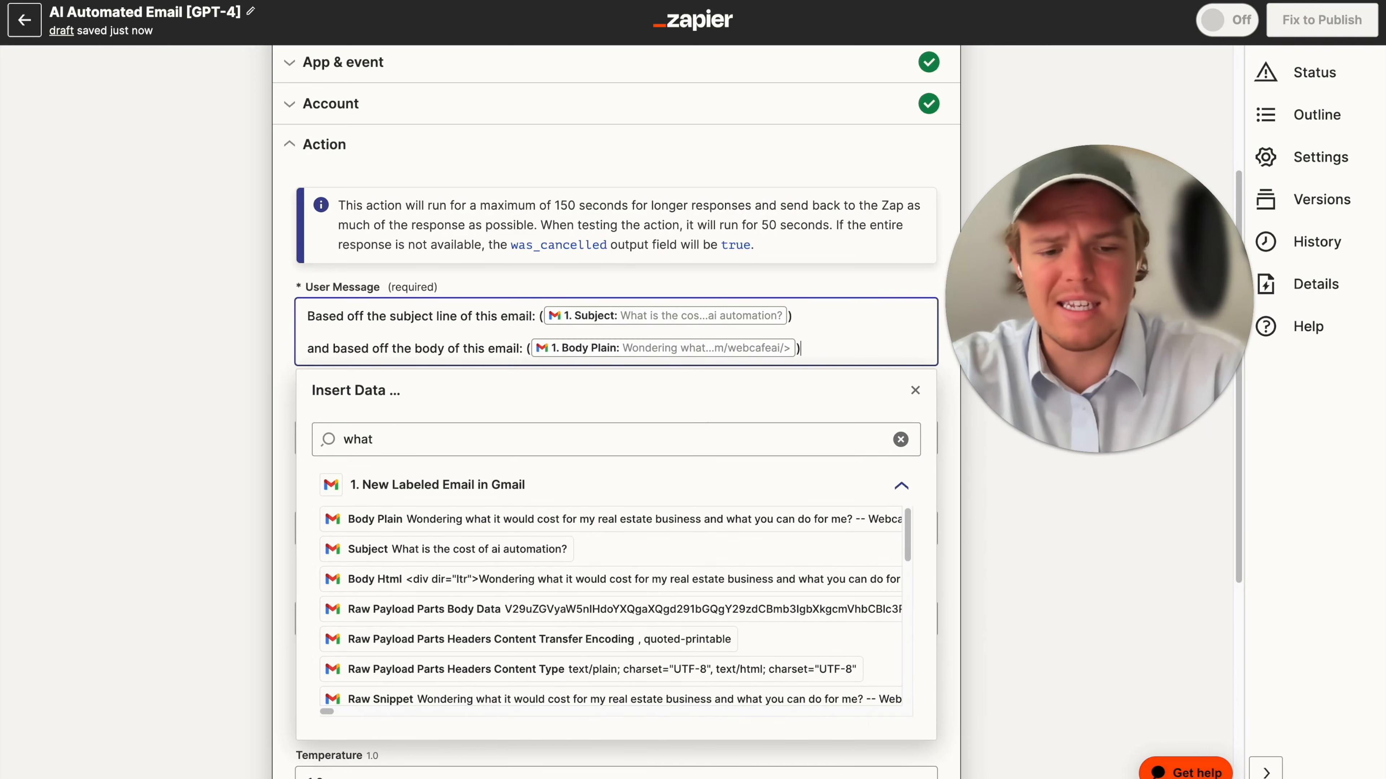
# Step: Add the line "Generate 3 business tones responses giving information about Webcafe AI services." to the User Message
pyautogui.press('Return')
pyautogui.press('Return')
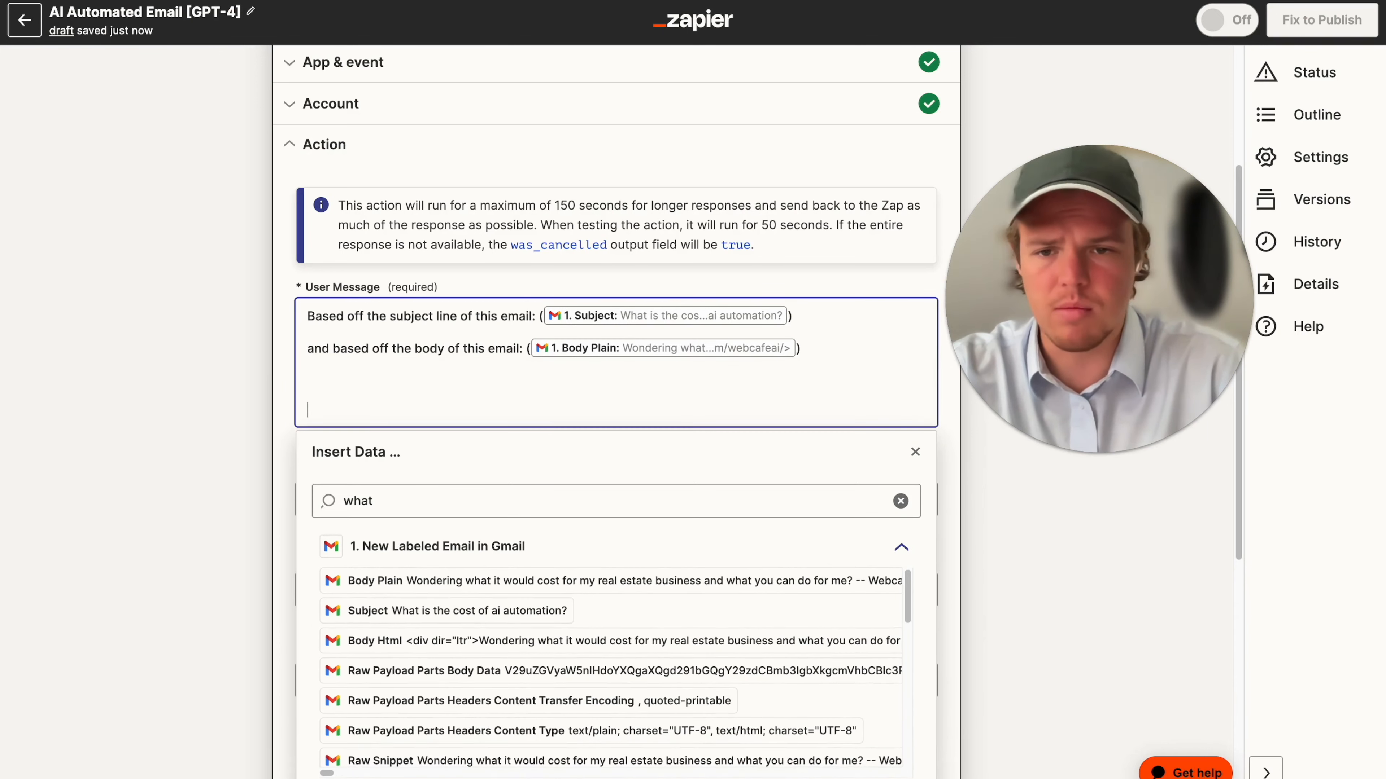
pyautogui.press('BackSpace')
pyautogui.write('Generate 3 business tones responses giving information about Webcafe AI serc')
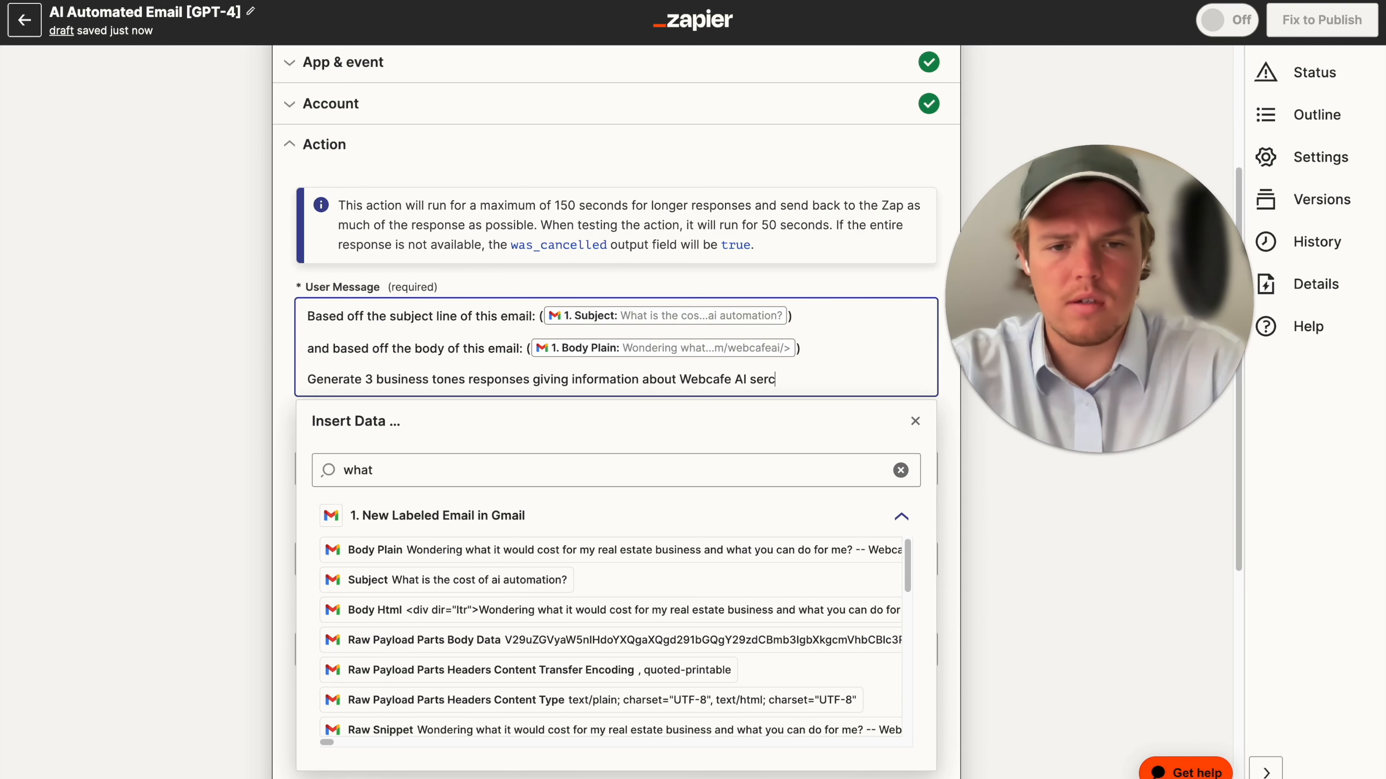
pyautogui.write('es.')
# Step: Add a "Context:" line holding, in parentheses, the Webcafe AI platform description with its 250, 500 and 1000 USD service tiers
pyautogui.press('Return')
pyautogui.press('Return')
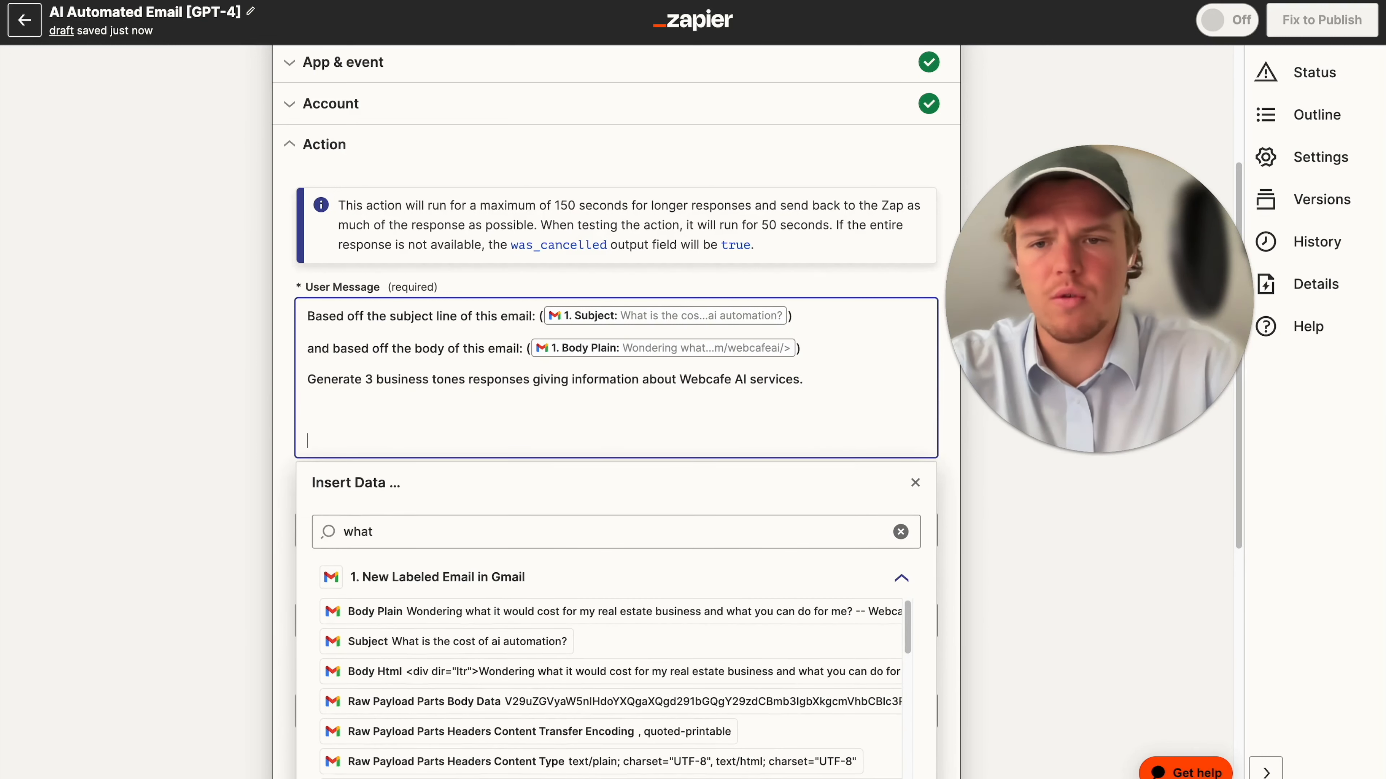
pyautogui.press('BackSpace')
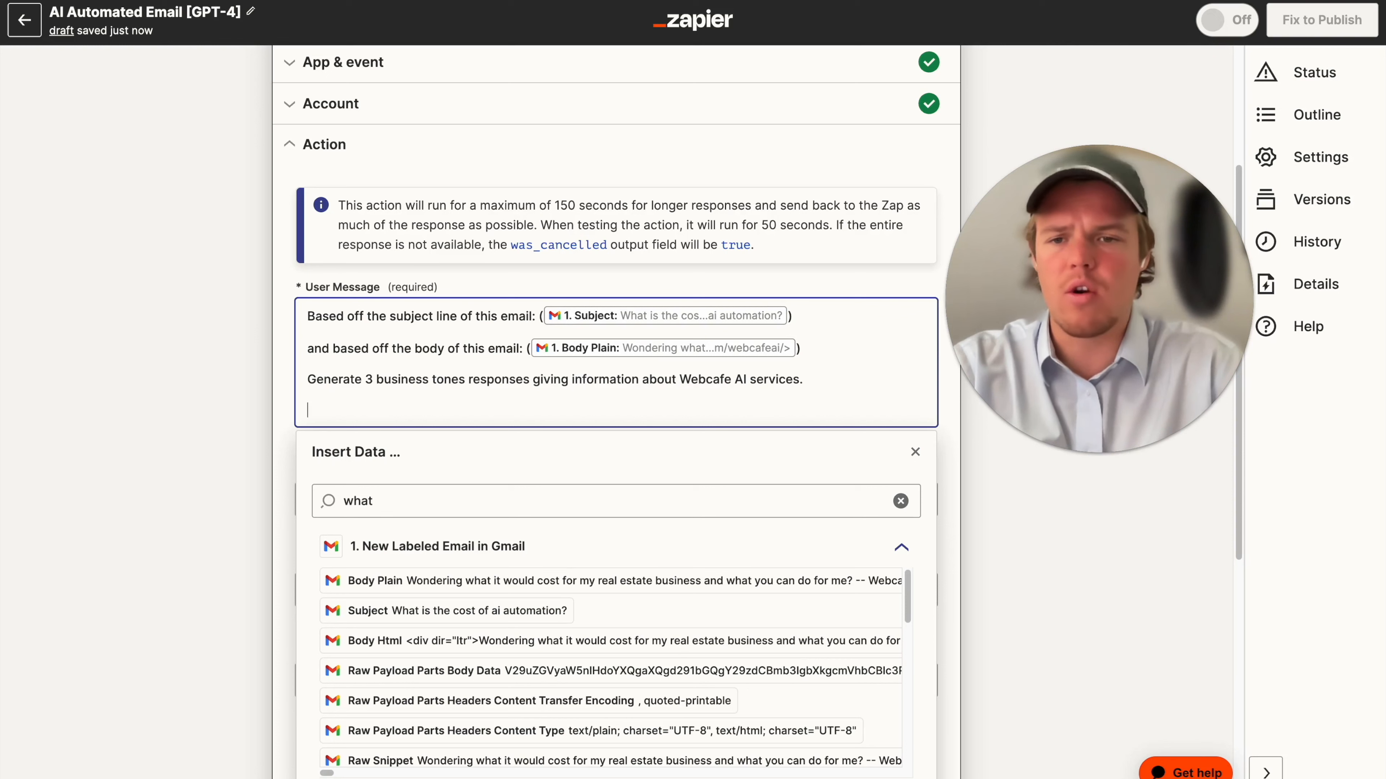
pyautogui.write('Context:')
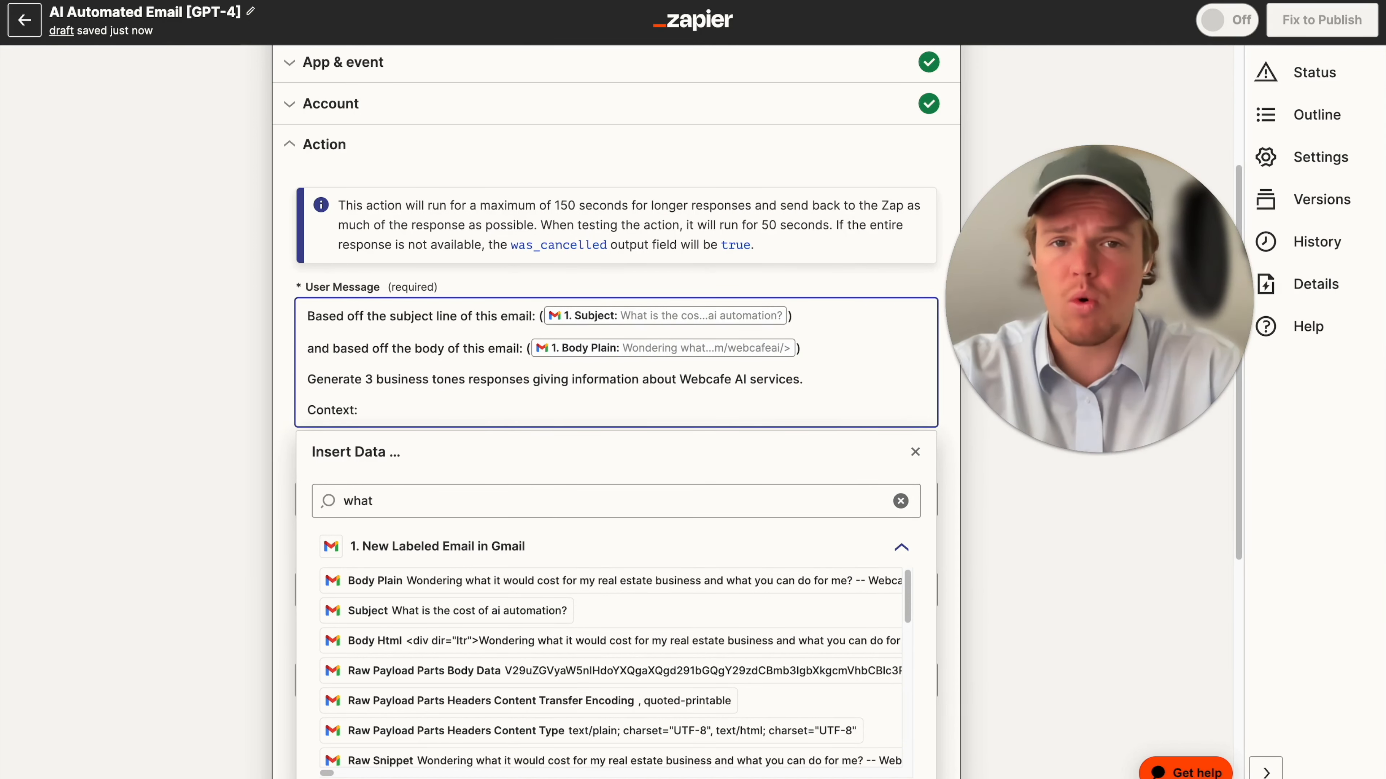
pyautogui.click(464, 377)
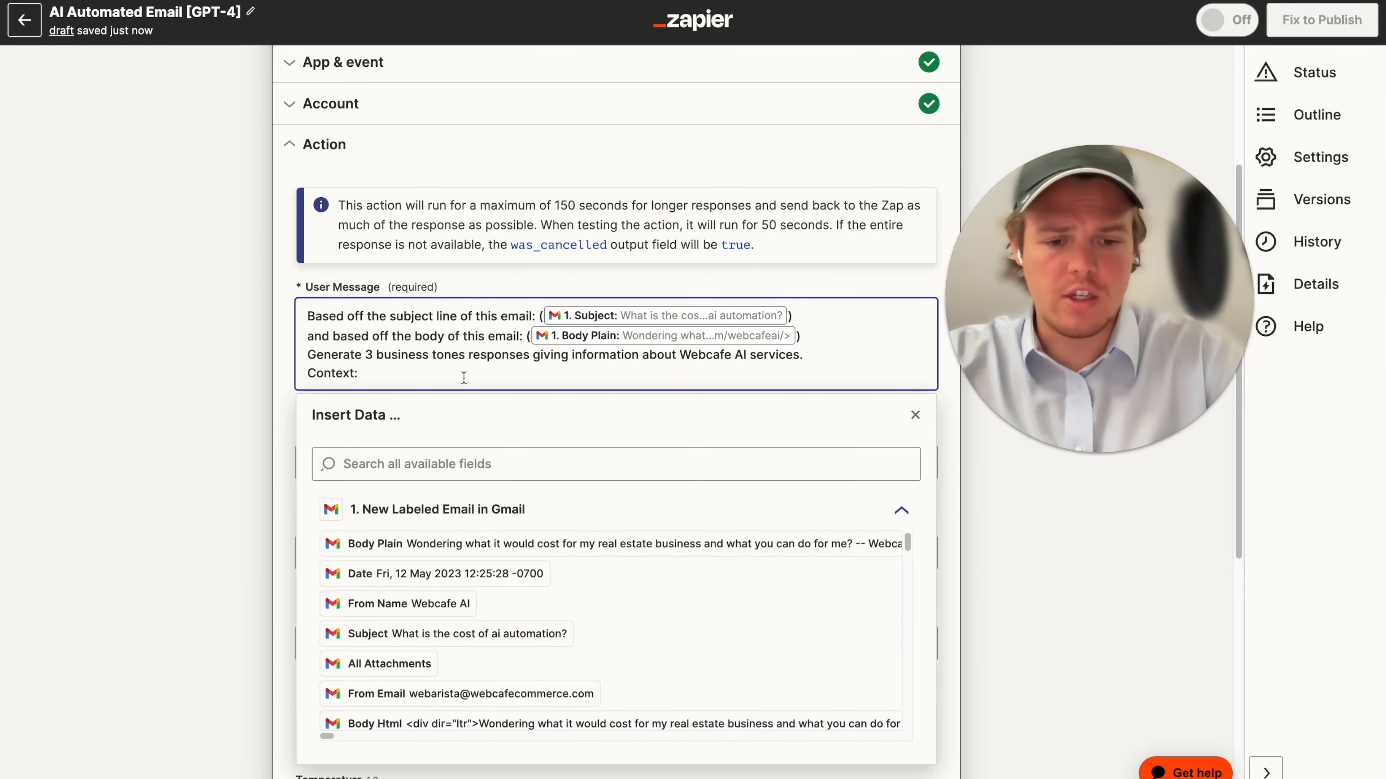
pyautogui.write('Webcafe AI, a revolutionary AI automation platform, is designed to streamline business processes and significantly enhance productivity, providing a cost-effective solution for businesses of all sizes. Offering three service tiers at 250 USD, 500 USD, and 1000 USD, it caters to various business needs, providing scalability and flexibility. The 250 USD tier is ideal for small businesses or startups, providing basic automation features to streamline operations. The 500 USD tier is suitable for mid-sized businesses, offering more complex automation capabilities to optimize performance. The 1000 USD tier is tailored for larger businesses or corporations, offering the most advanced automation tools to handle intricate processes and drive unprecedented levels of efficiency. Each tier is designed to ensure value for money while enabling businesses to operate more effectively, reduce overhead costs, and ultimately, increase profitability.')
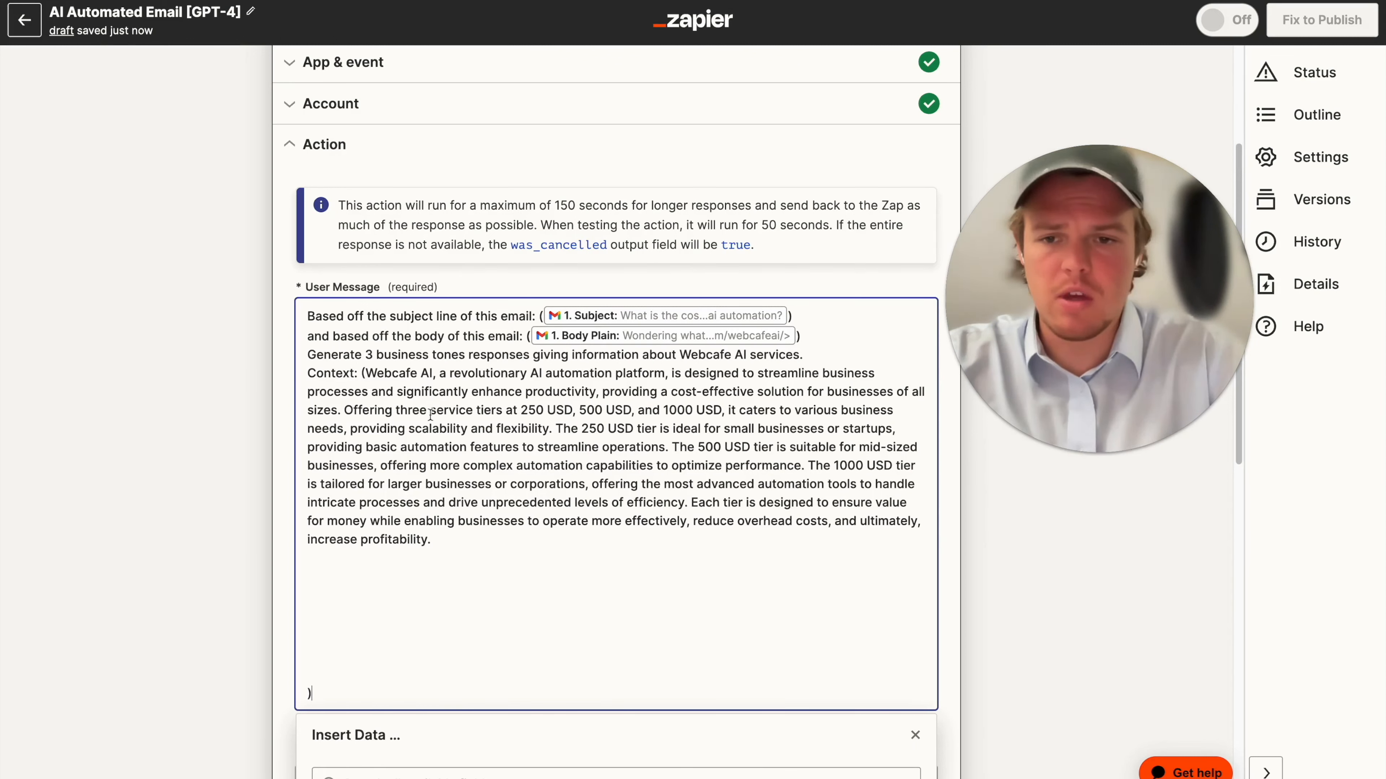
# Step: Remove the blank lines before the context's closing parenthesis, and separate the Context paragraph from the line above with an empty line
pyautogui.press('BackSpace')
pyautogui.press('BackSpace')
pyautogui.press('BackSpace')
pyautogui.press('BackSpace')
pyautogui.press('BackSpace')
pyautogui.press('BackSpace')
pyautogui.press('BackSpace')
pyautogui.press('BackSpace')
pyautogui.press('BackSpace')
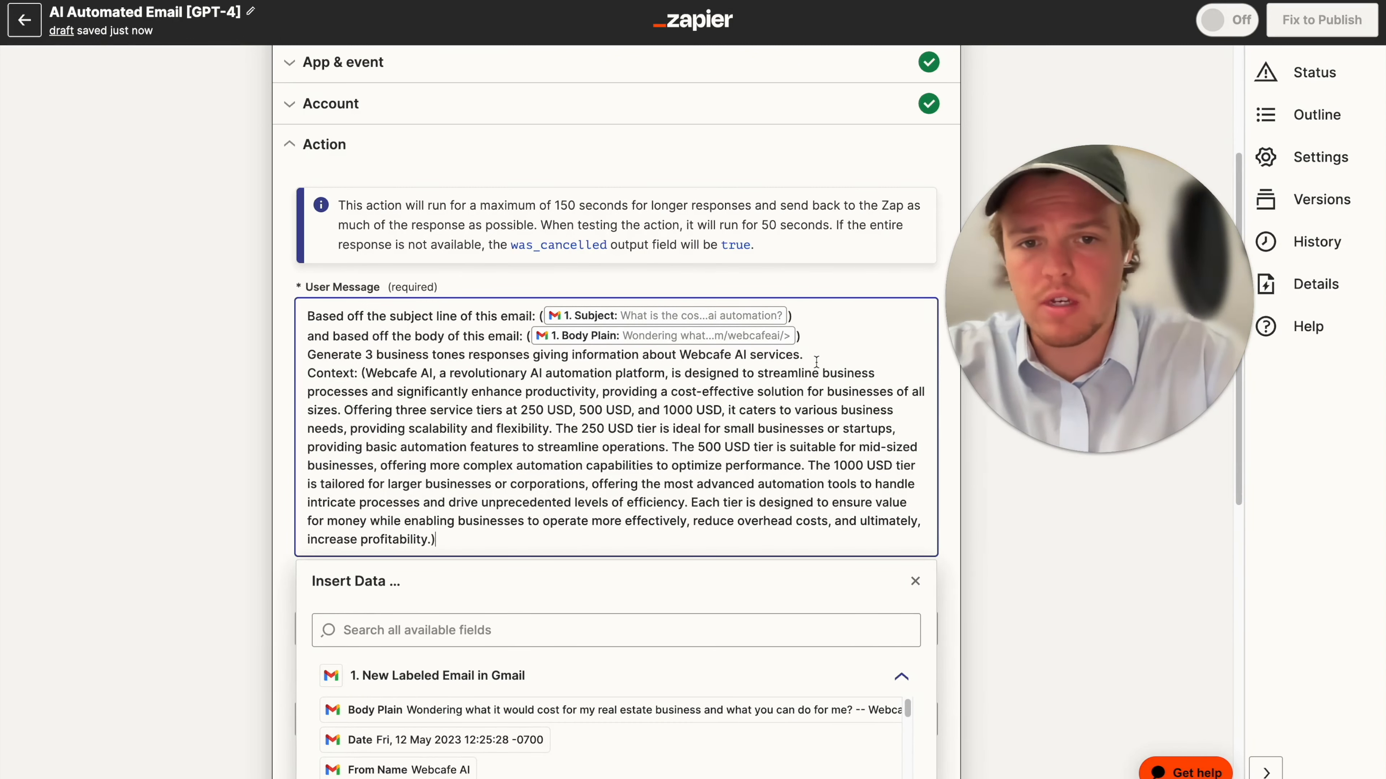
pyautogui.press('Return')
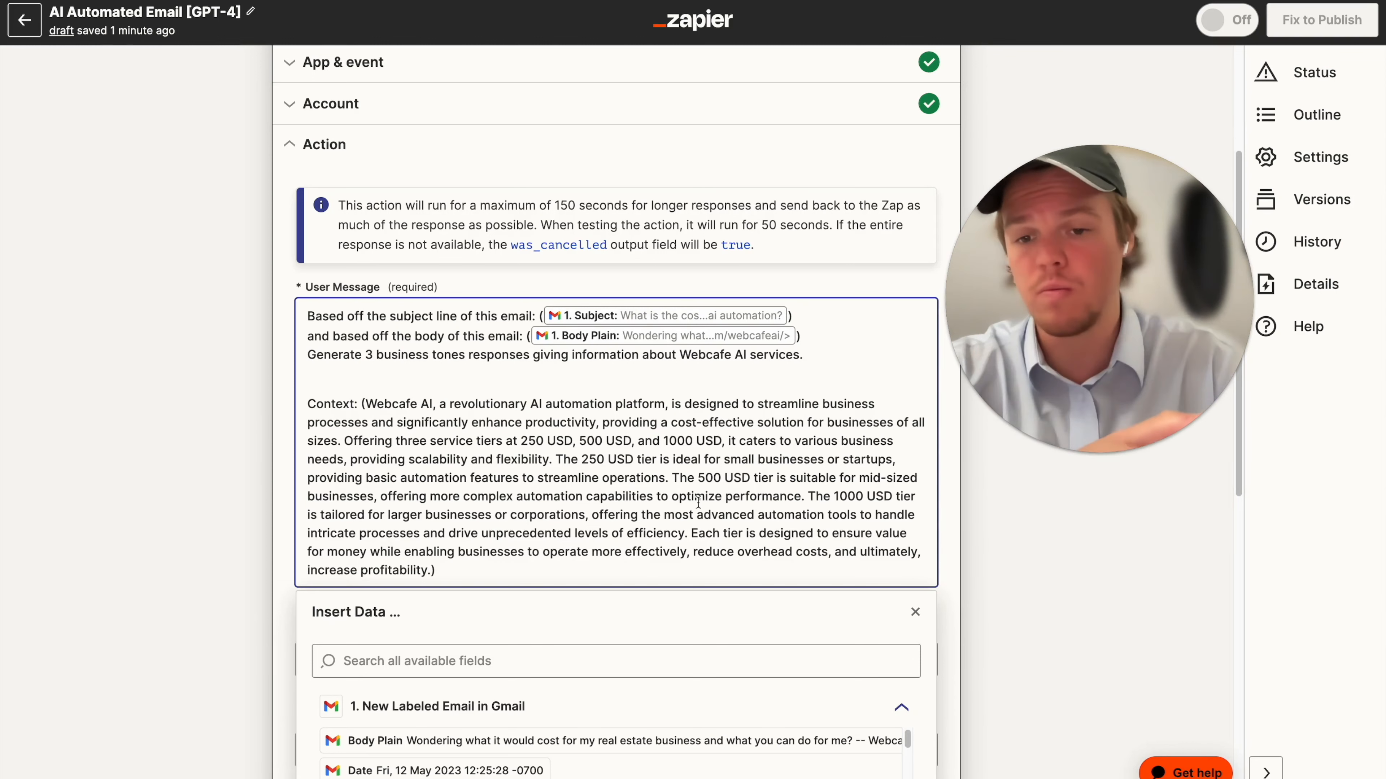
# Step: Below the context, add "Parameter: Give an example of how AI Automation can benefit the specific individual in the email."
pyautogui.click(537, 574)
pyautogui.press('Return')
pyautogui.write('Pa')
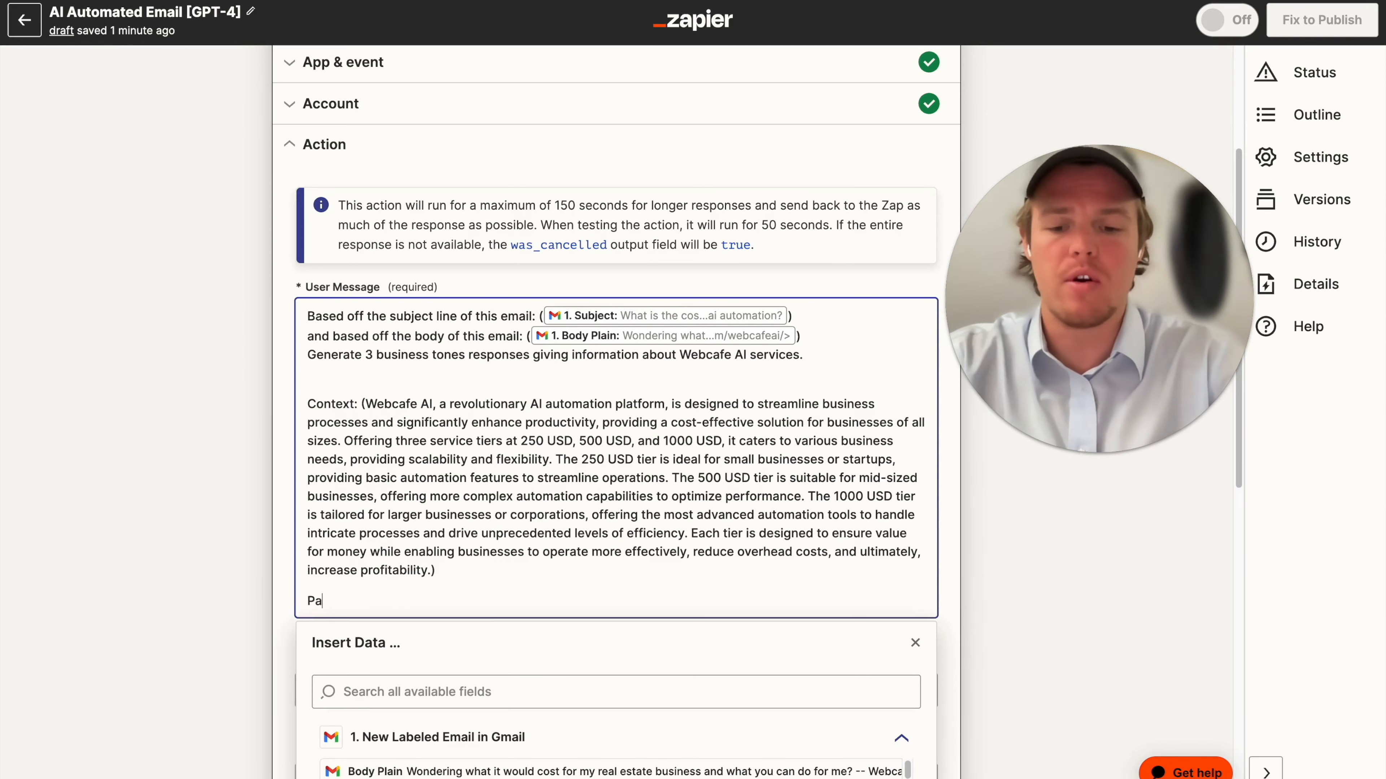
pyautogui.write('rameter: Give an example of how AI Automation can benefit the spe')
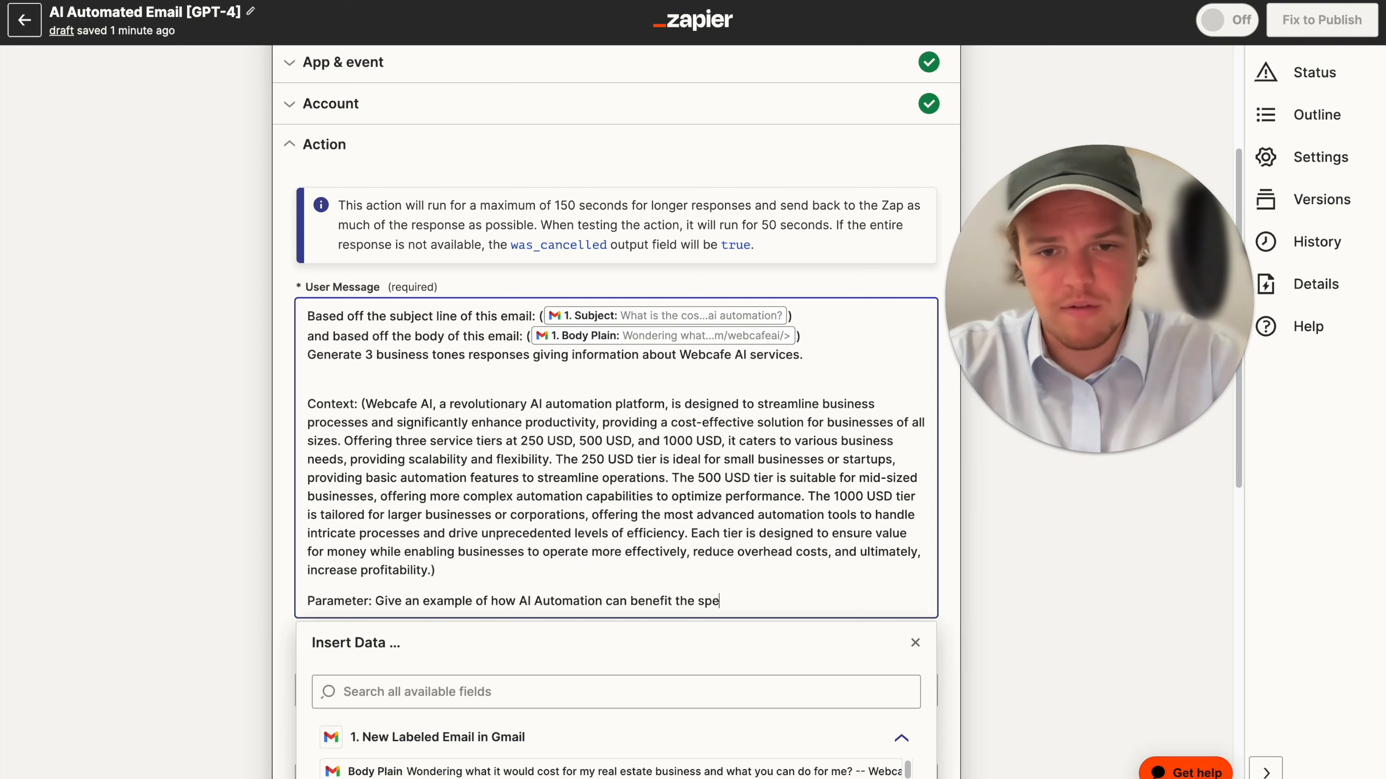
pyautogui.write('cific indivudual in t')
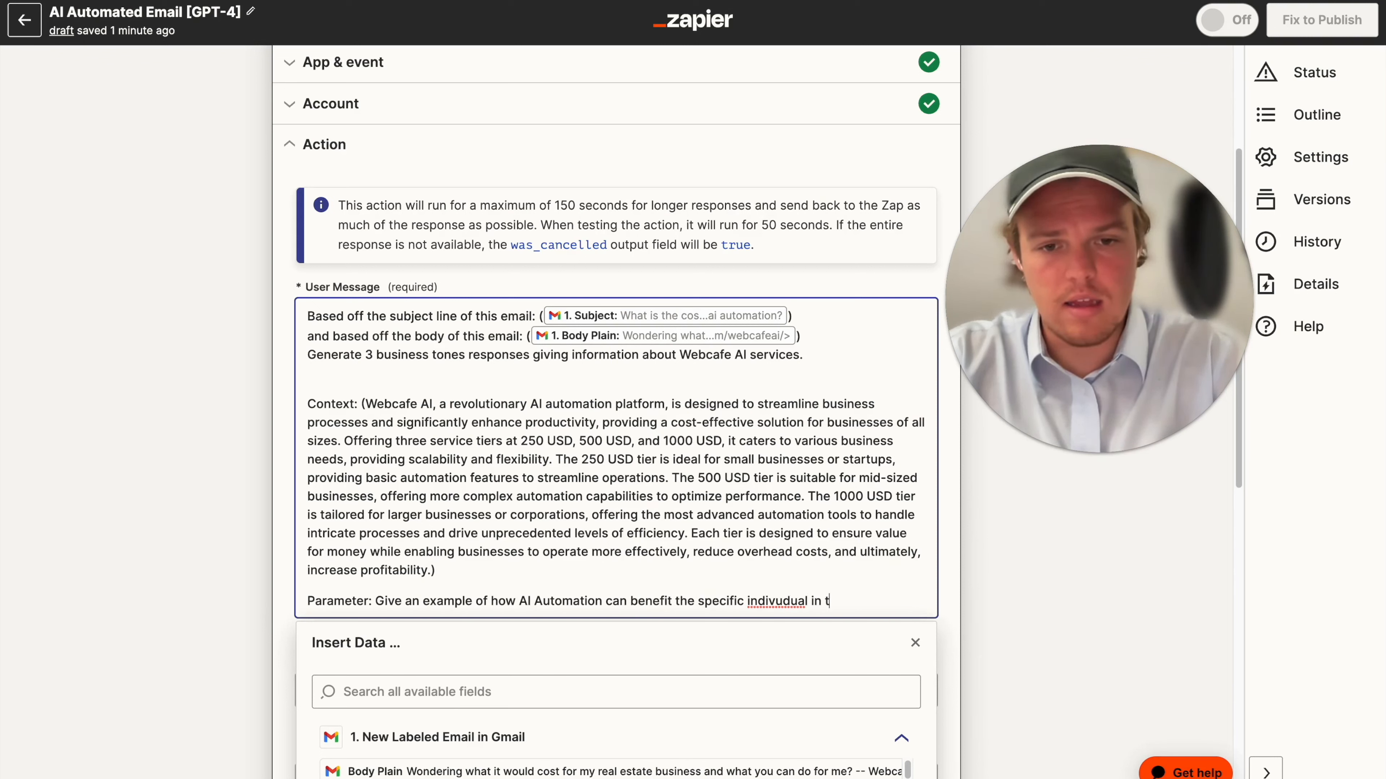
pyautogui.write('he email.')
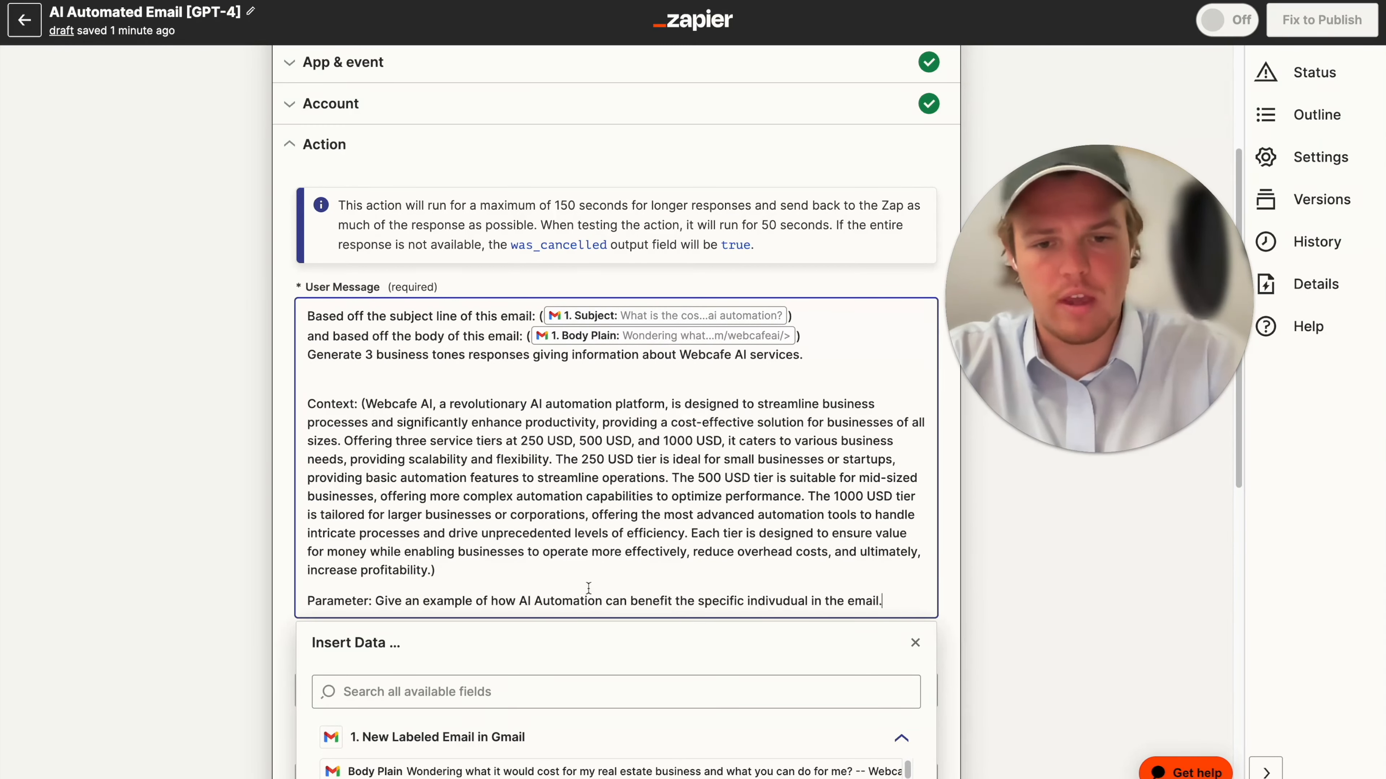
# Step: Correct the misspelled word in the Parameter line to "individual" using the spelling suggestion
pyautogui.rightClick(775, 600)
pyautogui.press('Escape')
pyautogui.scroll(-1, 777, 584)
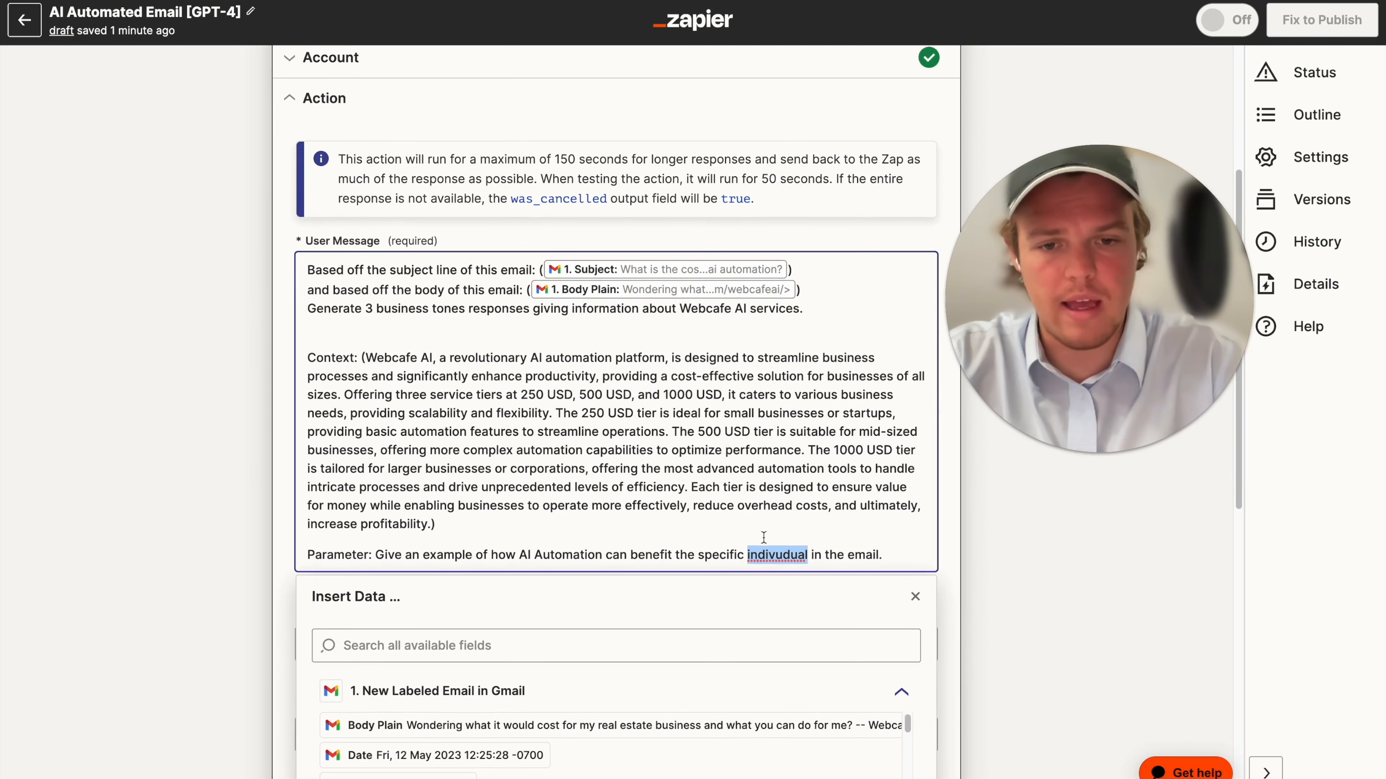
pyautogui.rightClick(781, 546)
pyautogui.press('Escape')
pyautogui.rightClick(764, 546)
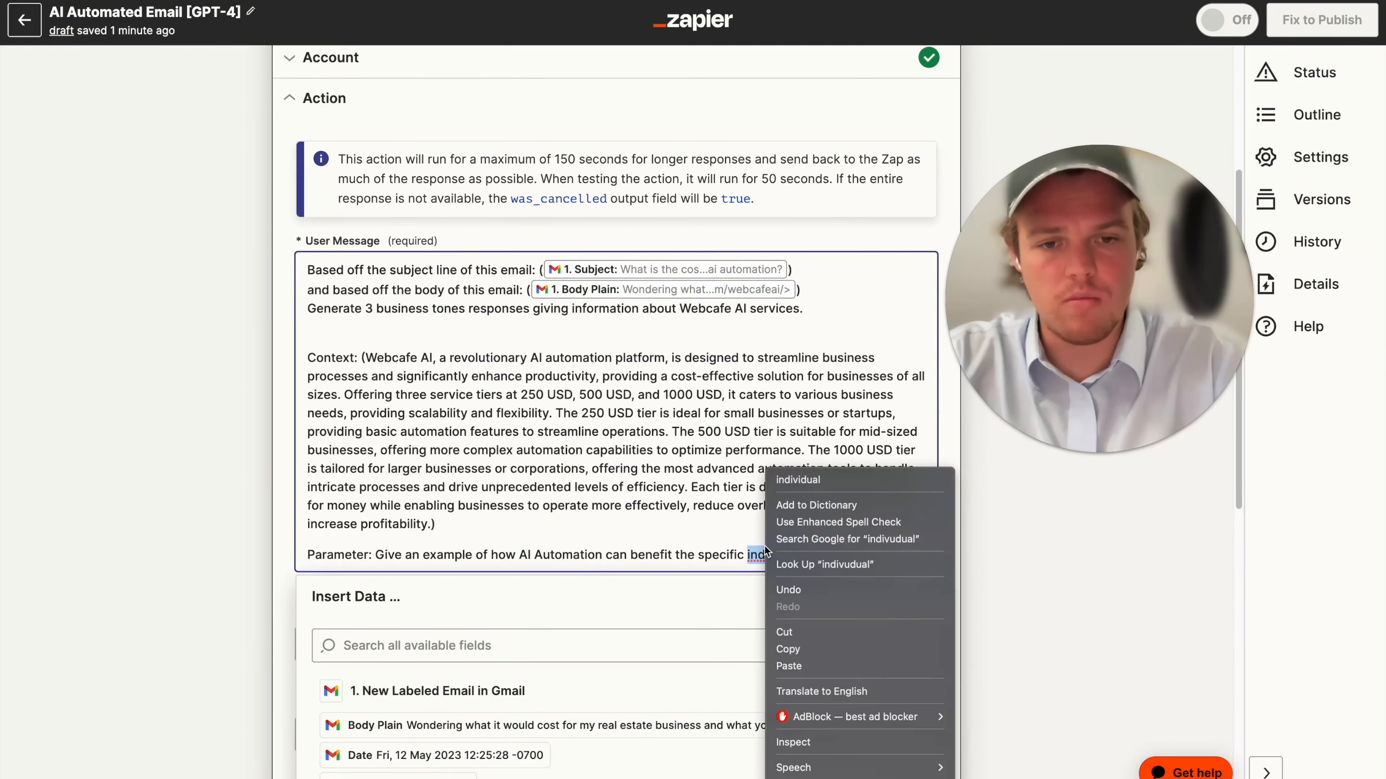
pyautogui.click(810, 482)
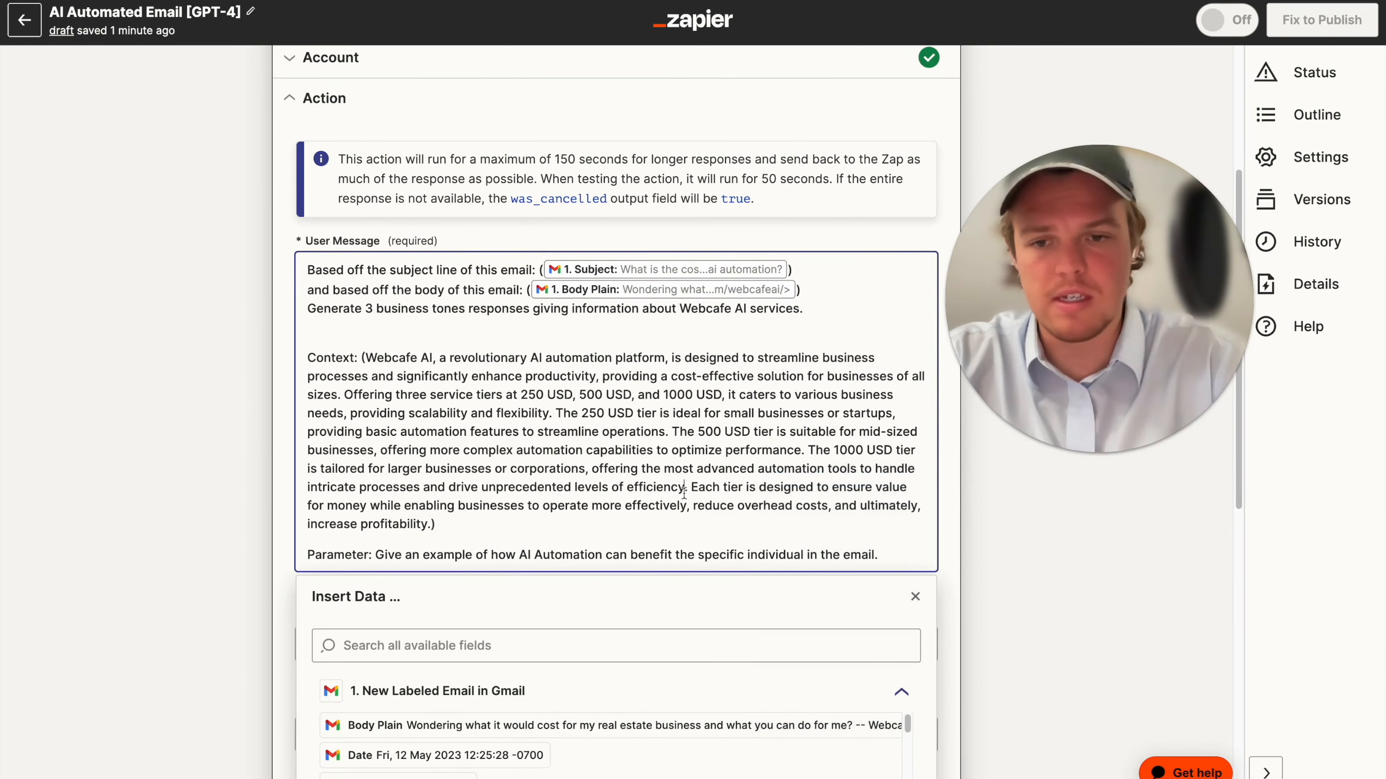
# Step: Set the ChatGPT action's Model to gpt-4
pyautogui.click(268, 549)
pyautogui.scroll(-5, 336, 554)
pyautogui.scroll(-3, 431, 437)
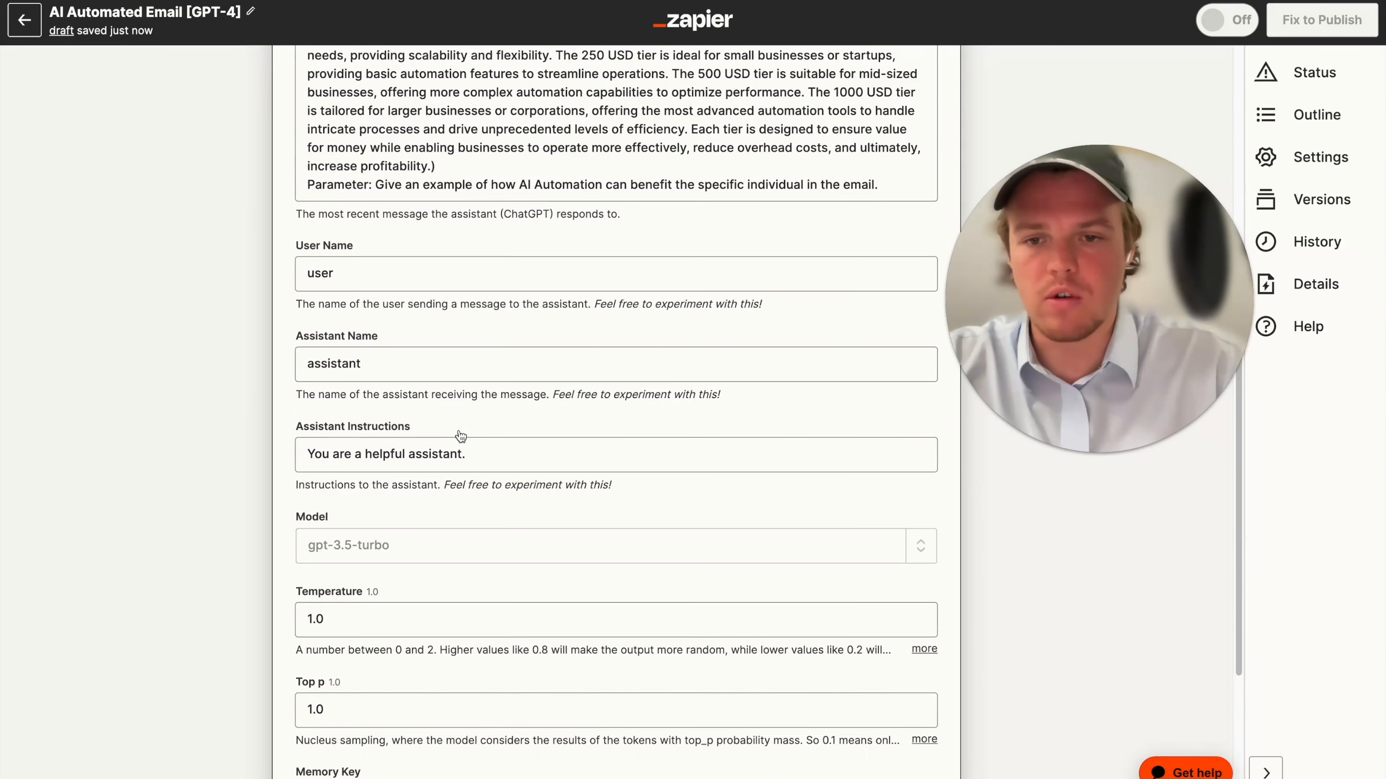
pyautogui.click(914, 440)
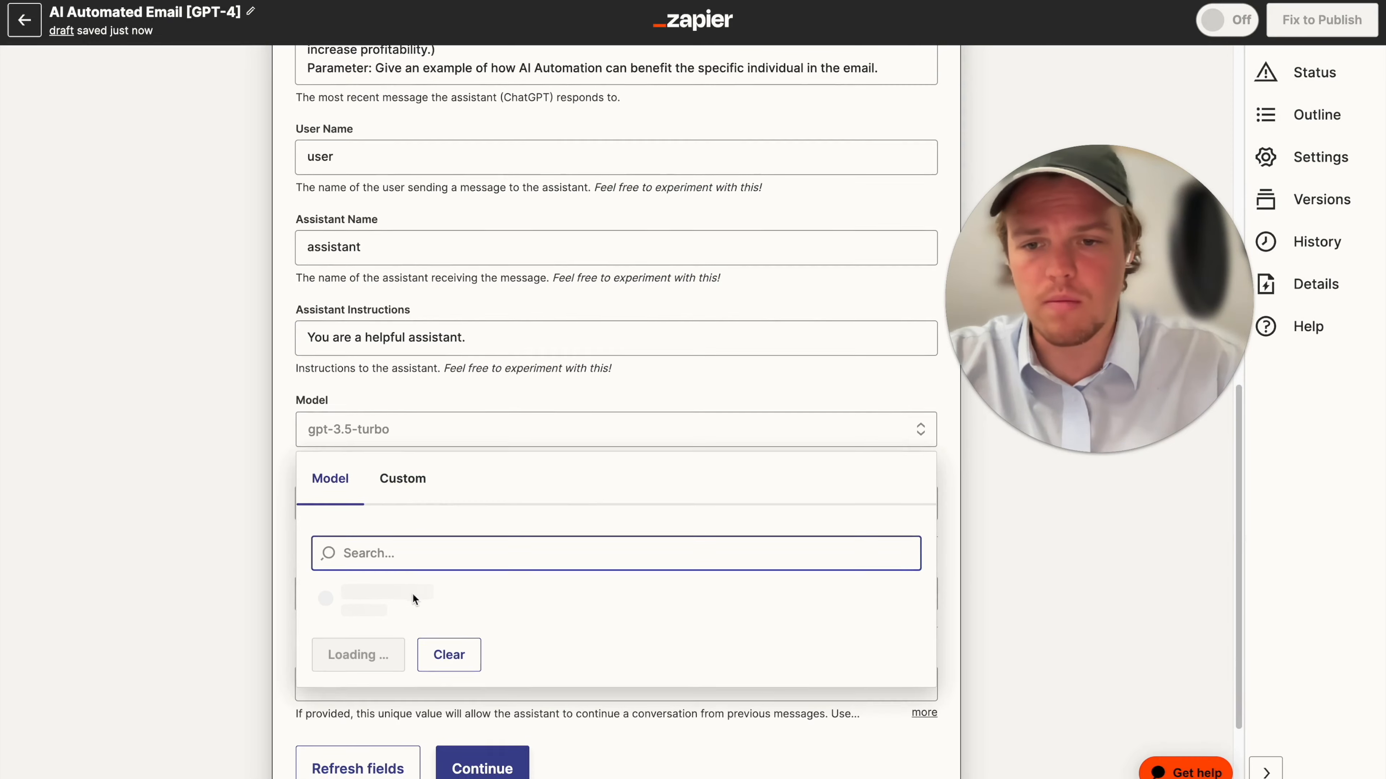
pyautogui.click(401, 609)
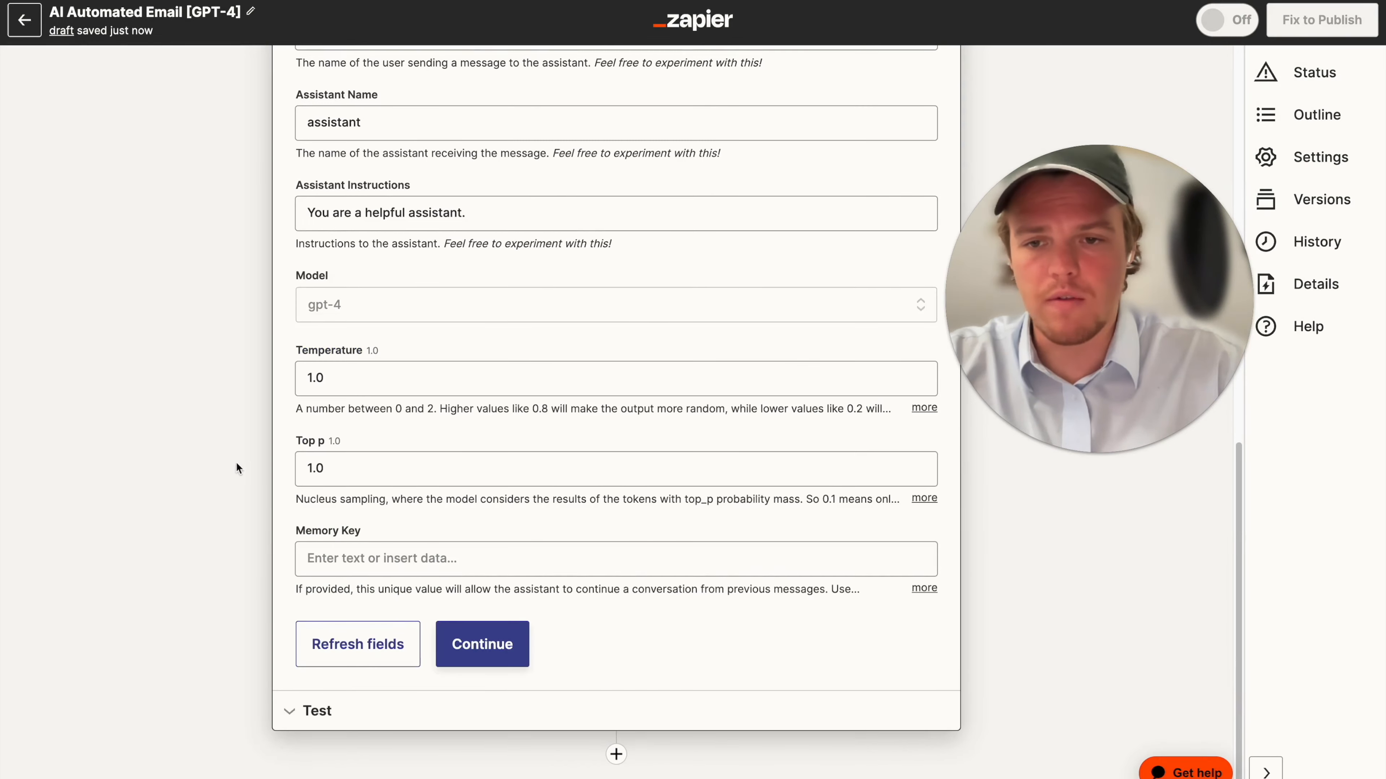
# Step: Change the Assistant Instructions to "You are a Webcafe AI Customer Support Agent"
pyautogui.scroll(5, 449, 440)
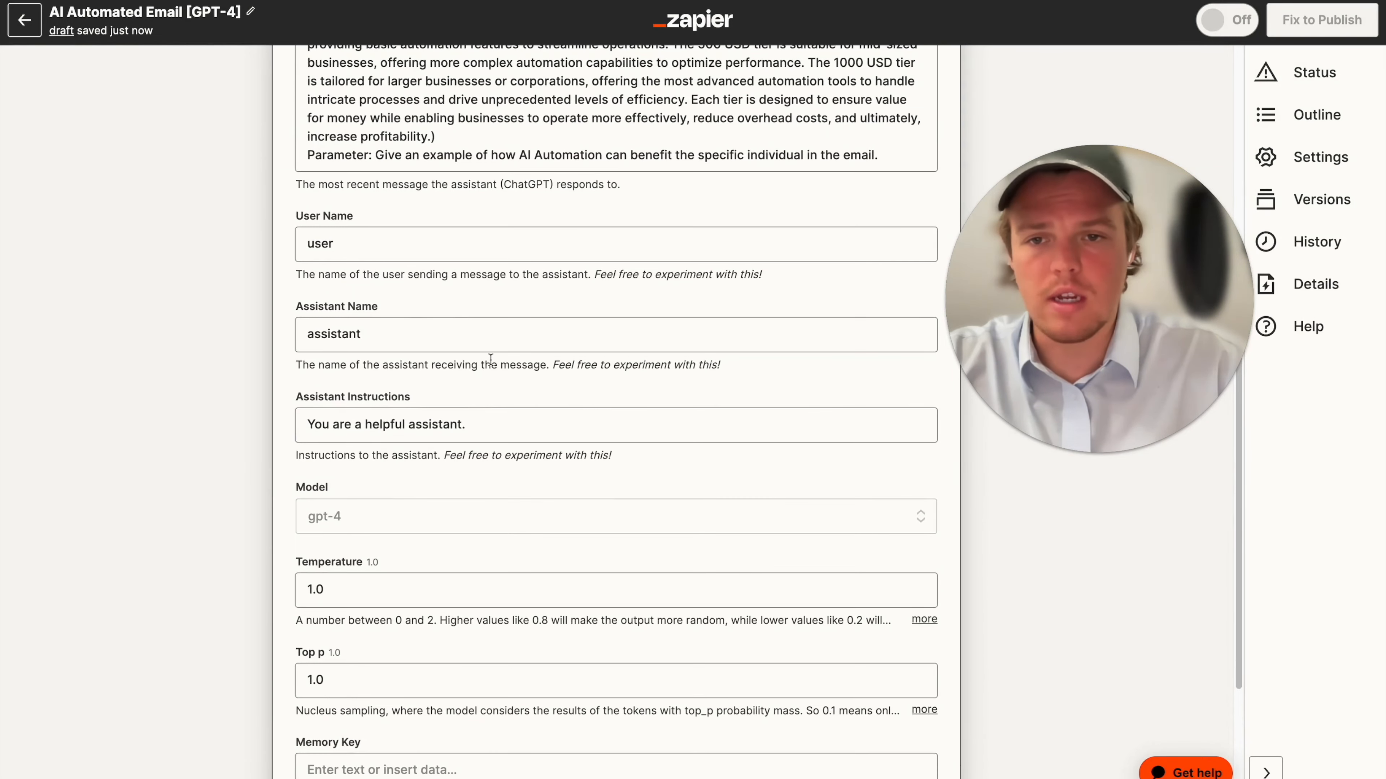
pyautogui.scroll(3, 489, 367)
pyautogui.click(376, 388)
pyautogui.press('Escape')
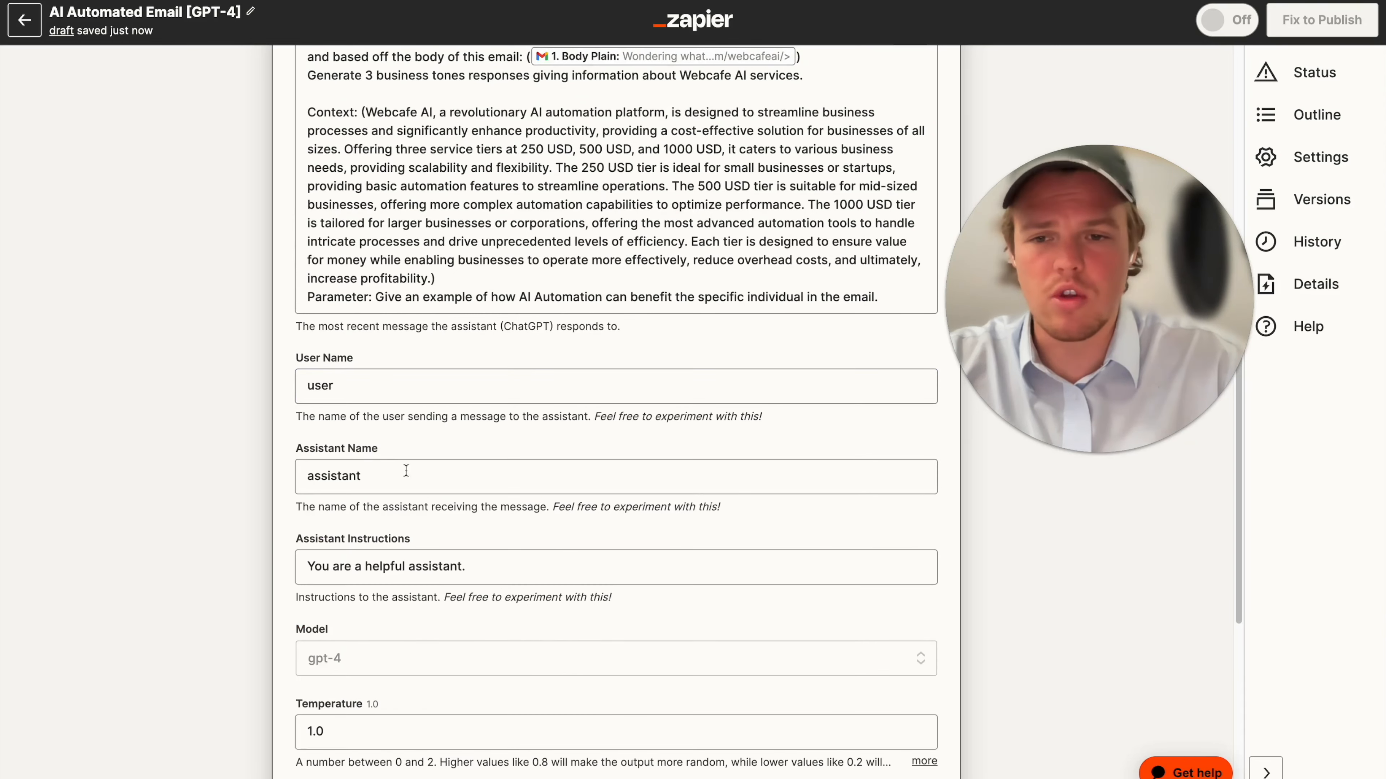
pyautogui.click(512, 565)
pyautogui.moveTo(465, 567); pyautogui.dragTo(367, 562)
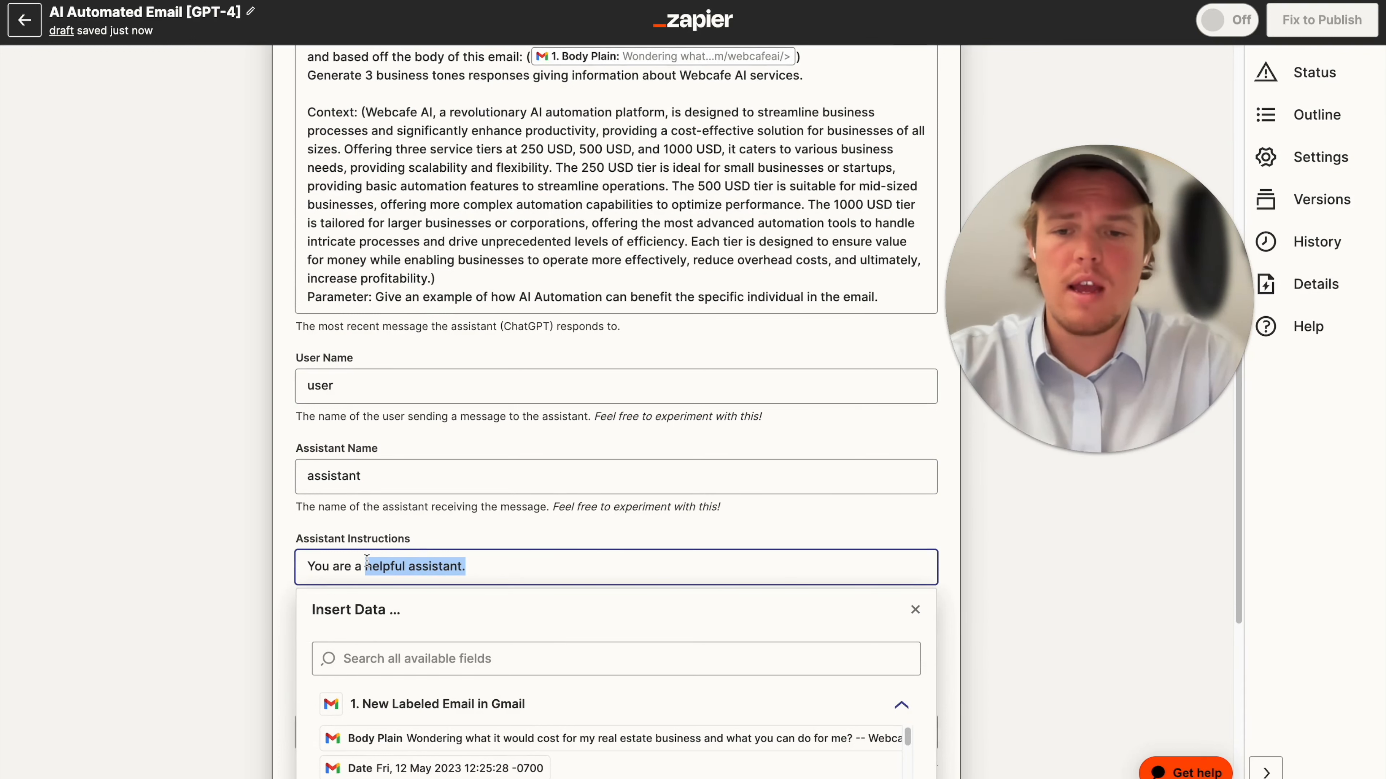
pyautogui.write('Webcafe A')
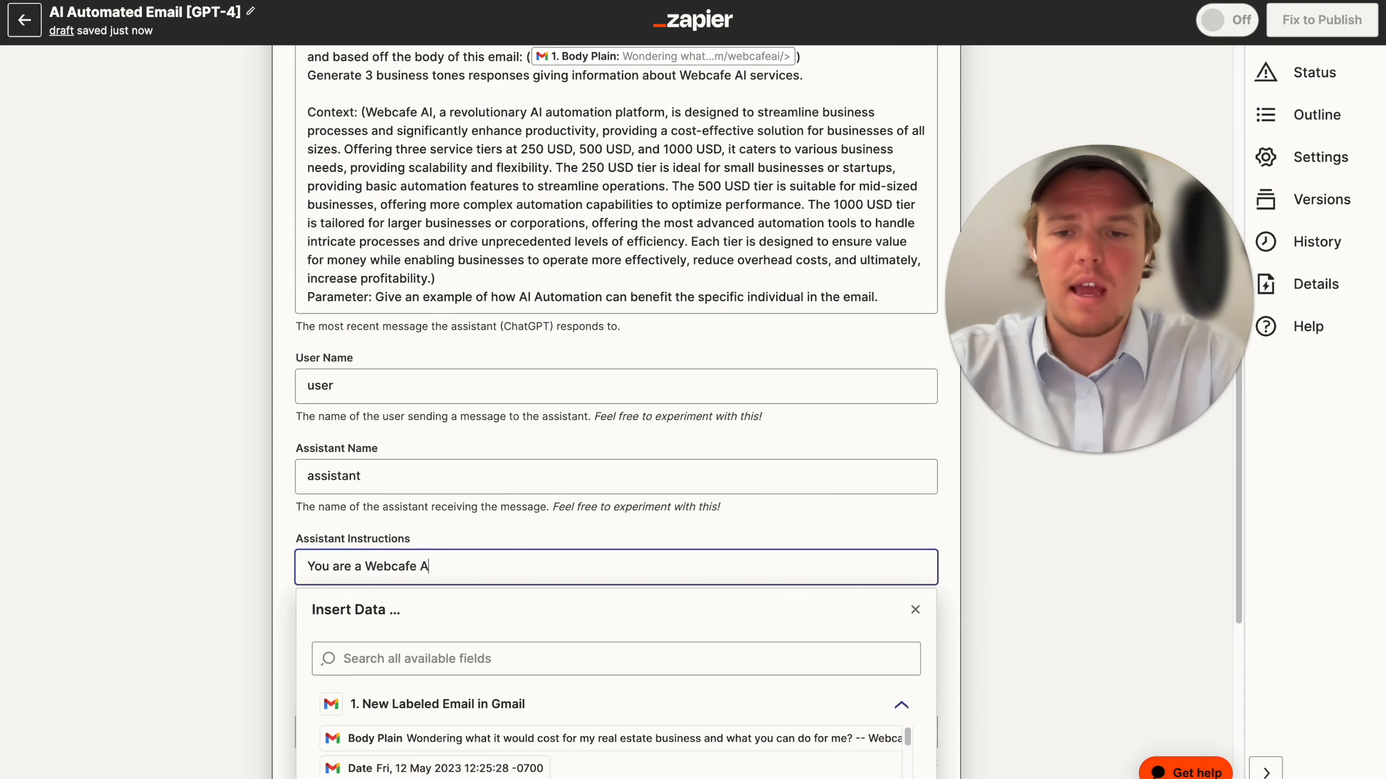
pyautogui.write('I Customer Suppott')
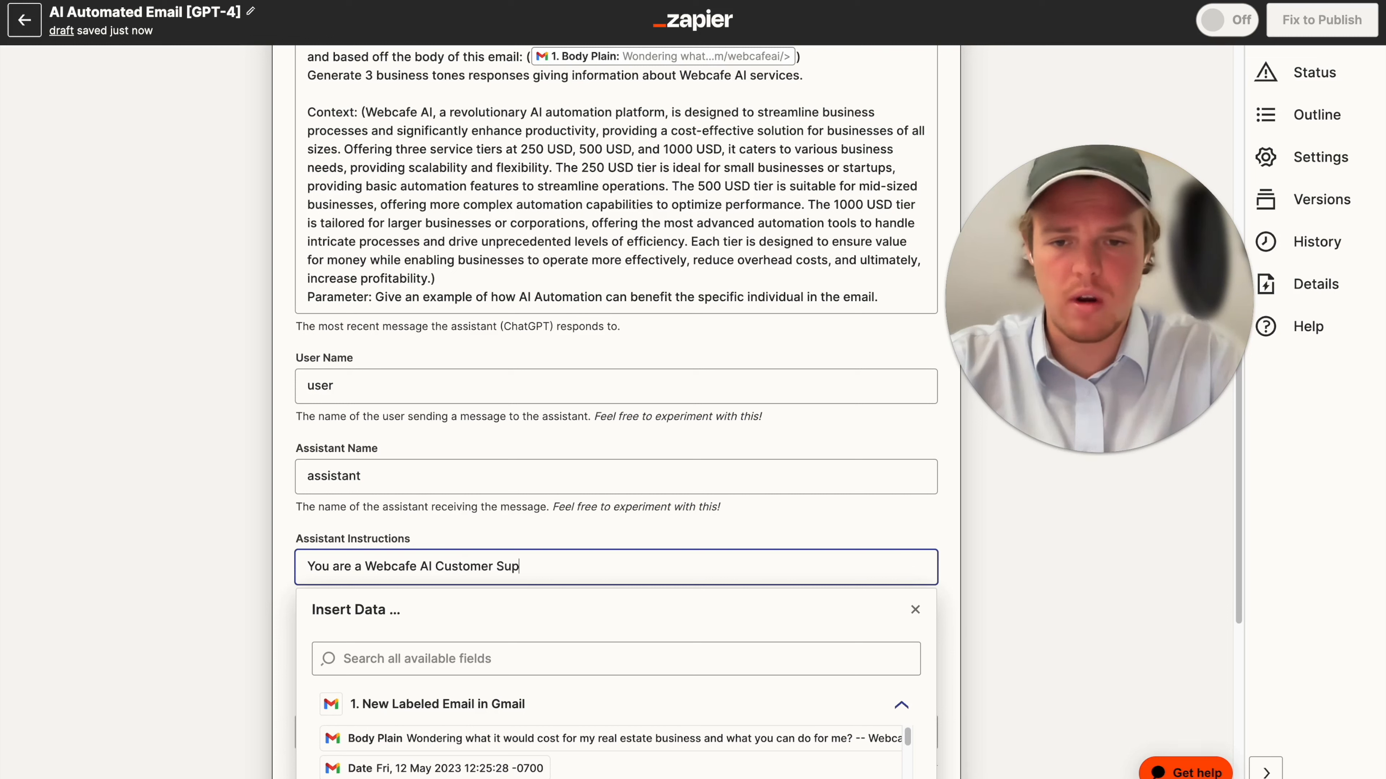
pyautogui.press('BackSpace')
pyautogui.press('BackSpace')
pyautogui.press('BackSpace')
pyautogui.write('ry')
pyautogui.write(' Agent')
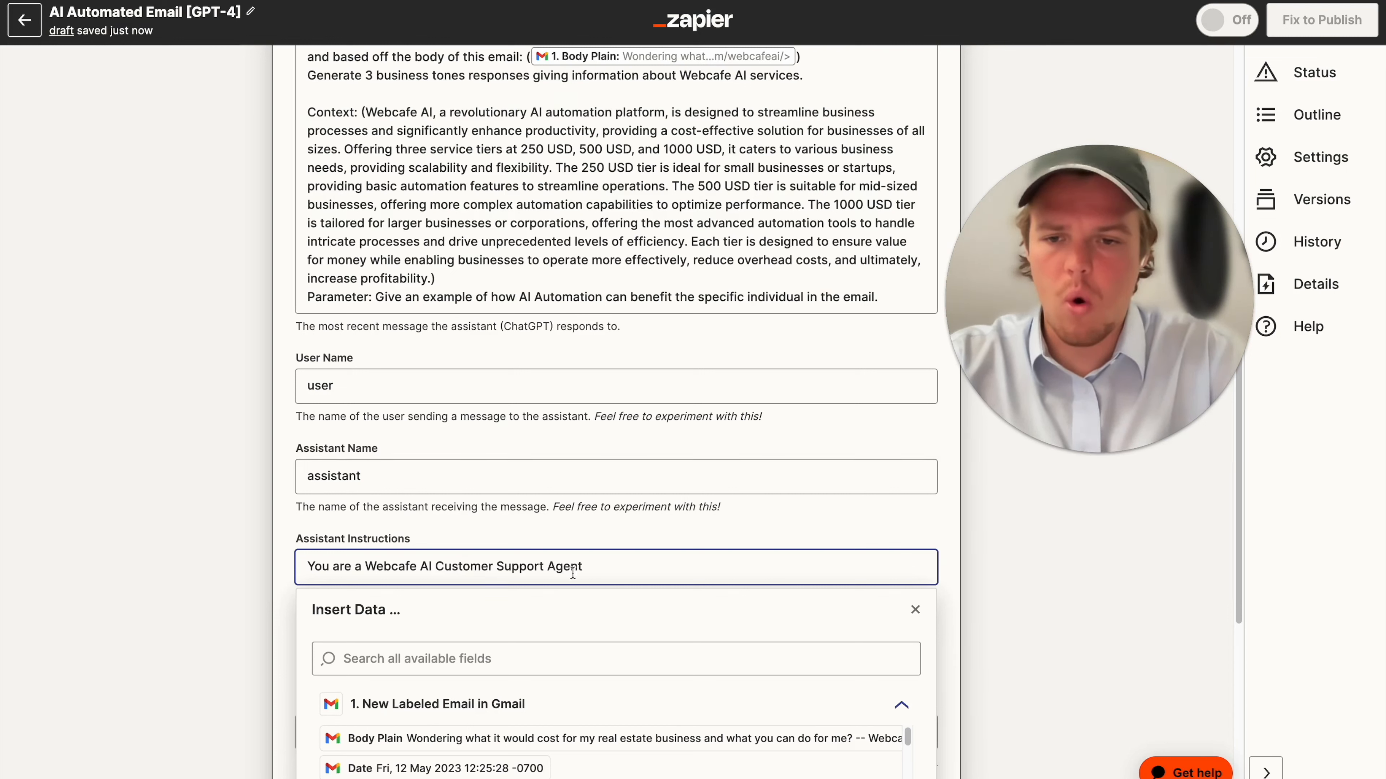
# Step: Reword the Assistant Instructions to "You are an ai automation expert"
pyautogui.moveTo(605, 567); pyautogui.dragTo(363, 569)
pyautogui.press('BackSpace')
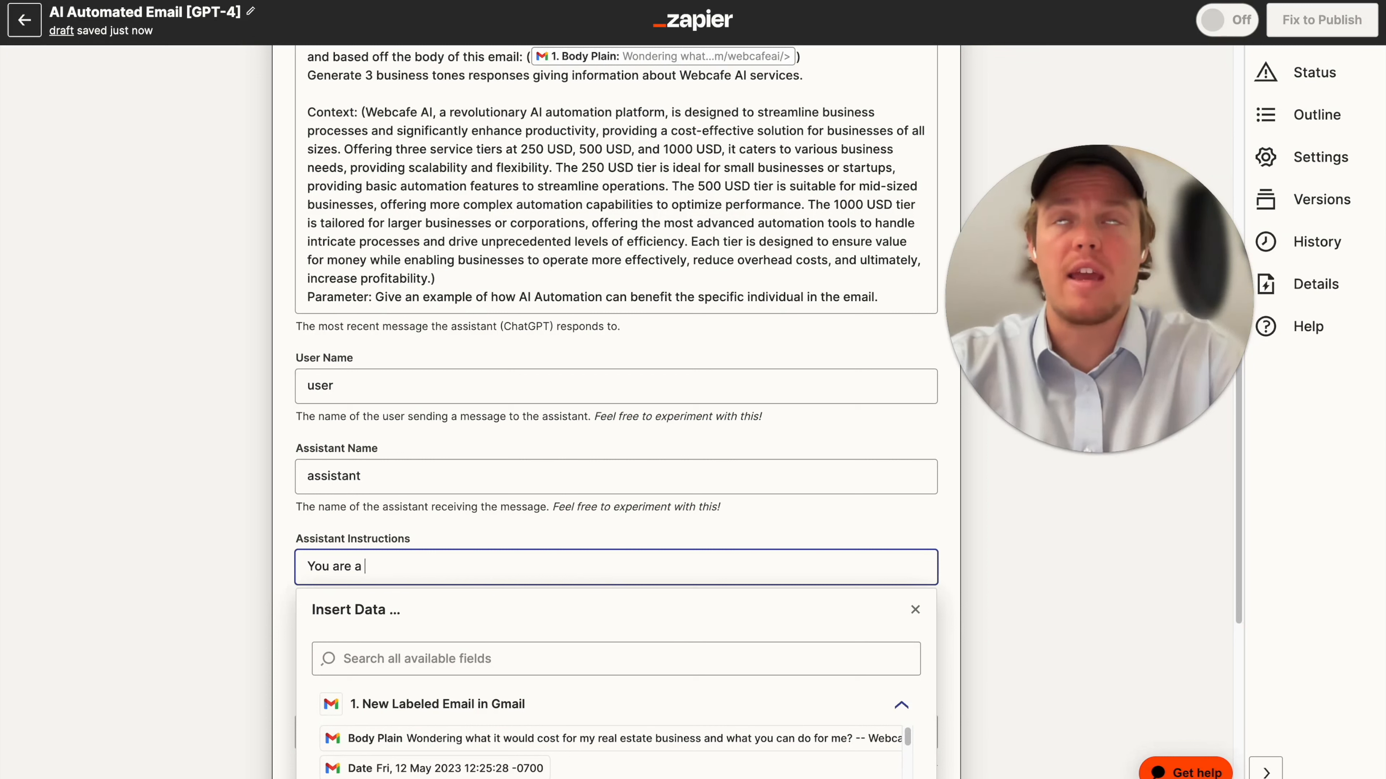
pyautogui.write('n ai automati')
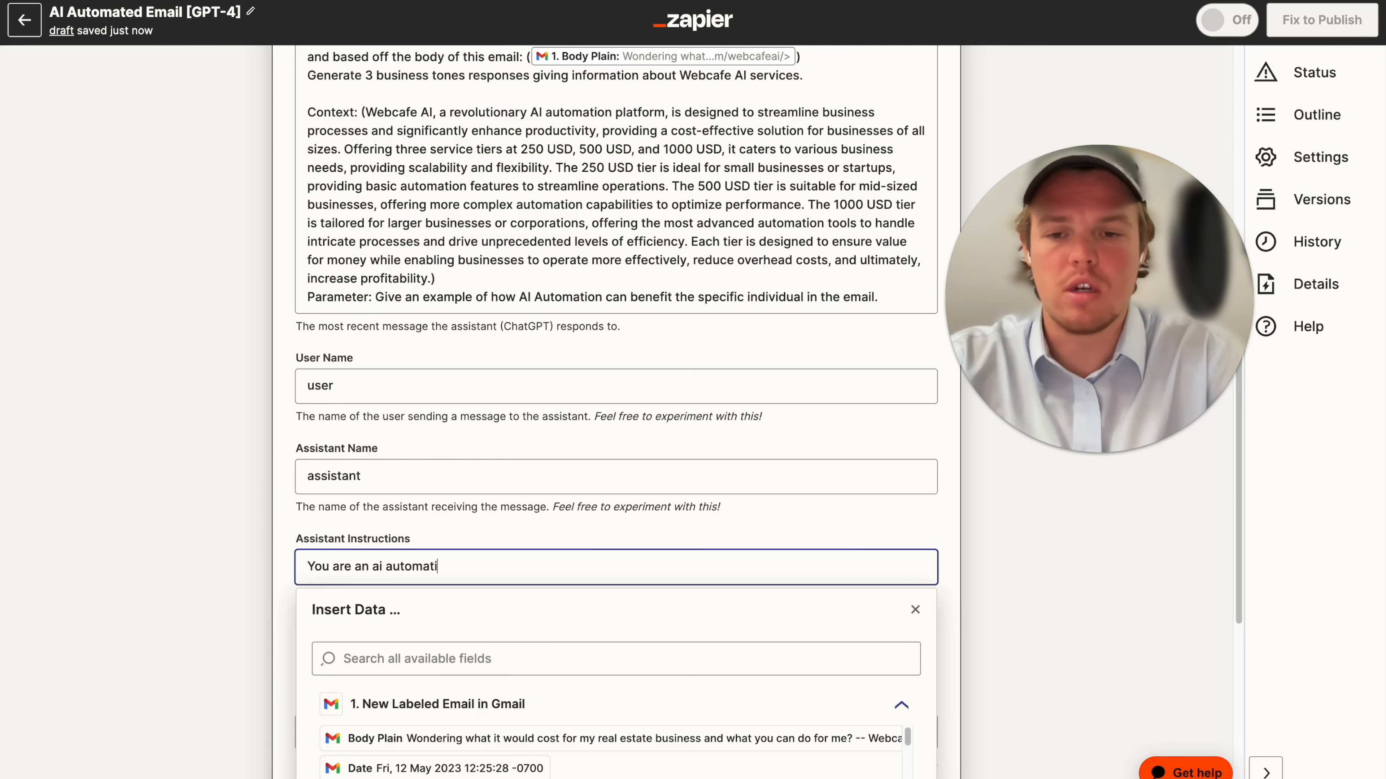
pyautogui.write('on expert')
pyautogui.click(187, 577)
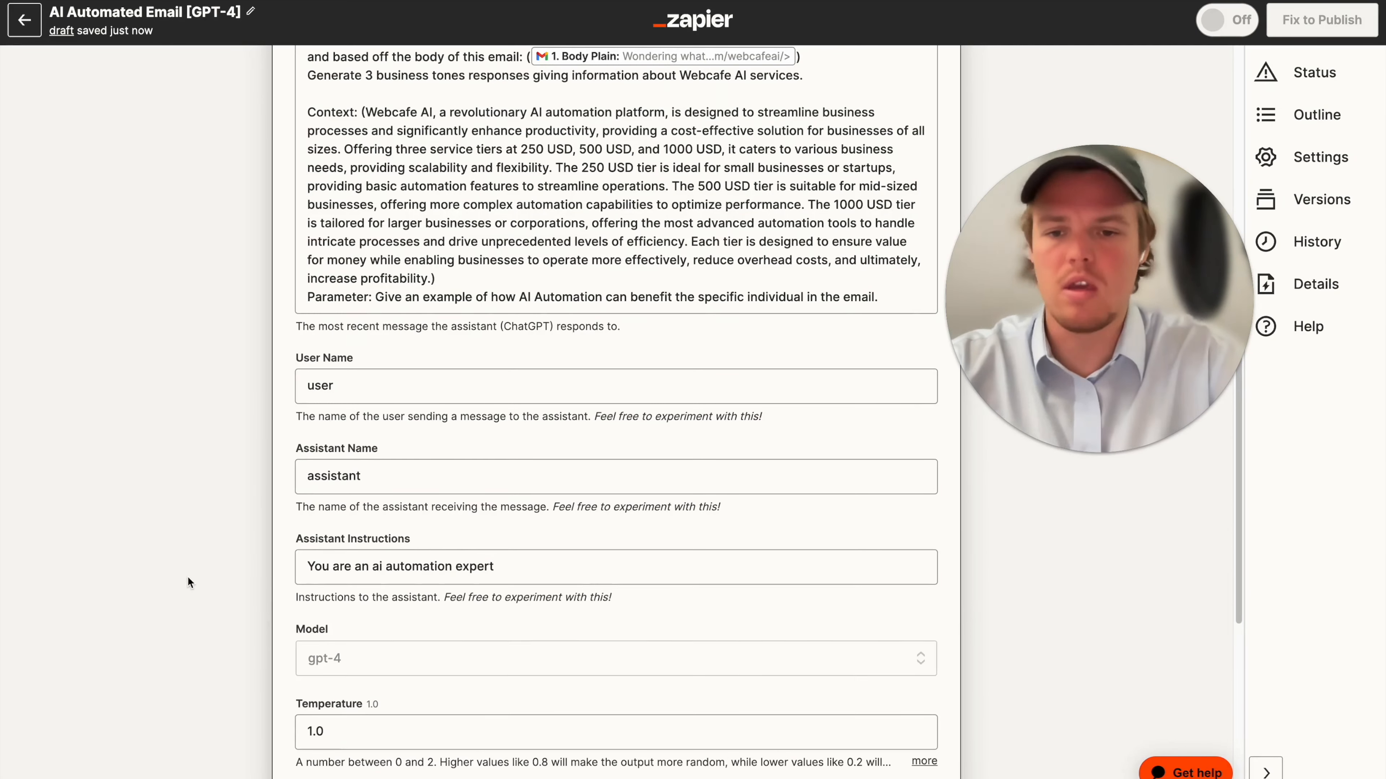
# Step: Set the ChatGPT action's Memory Key to "customerresponse", written as one word
pyautogui.scroll(-1, 234, 589)
pyautogui.scroll(-1, 234, 589)
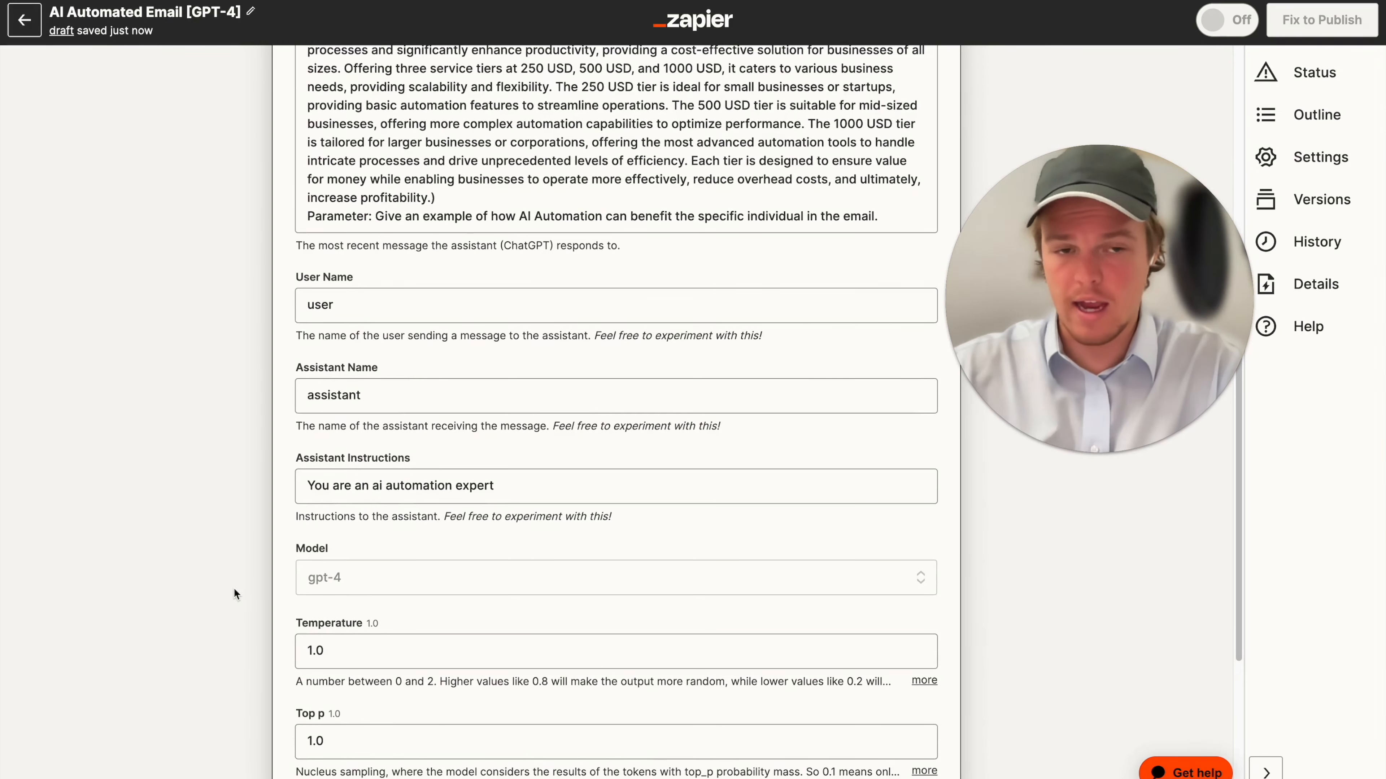
pyautogui.scroll(-2, 234, 589)
pyautogui.scroll(7, 234, 589)
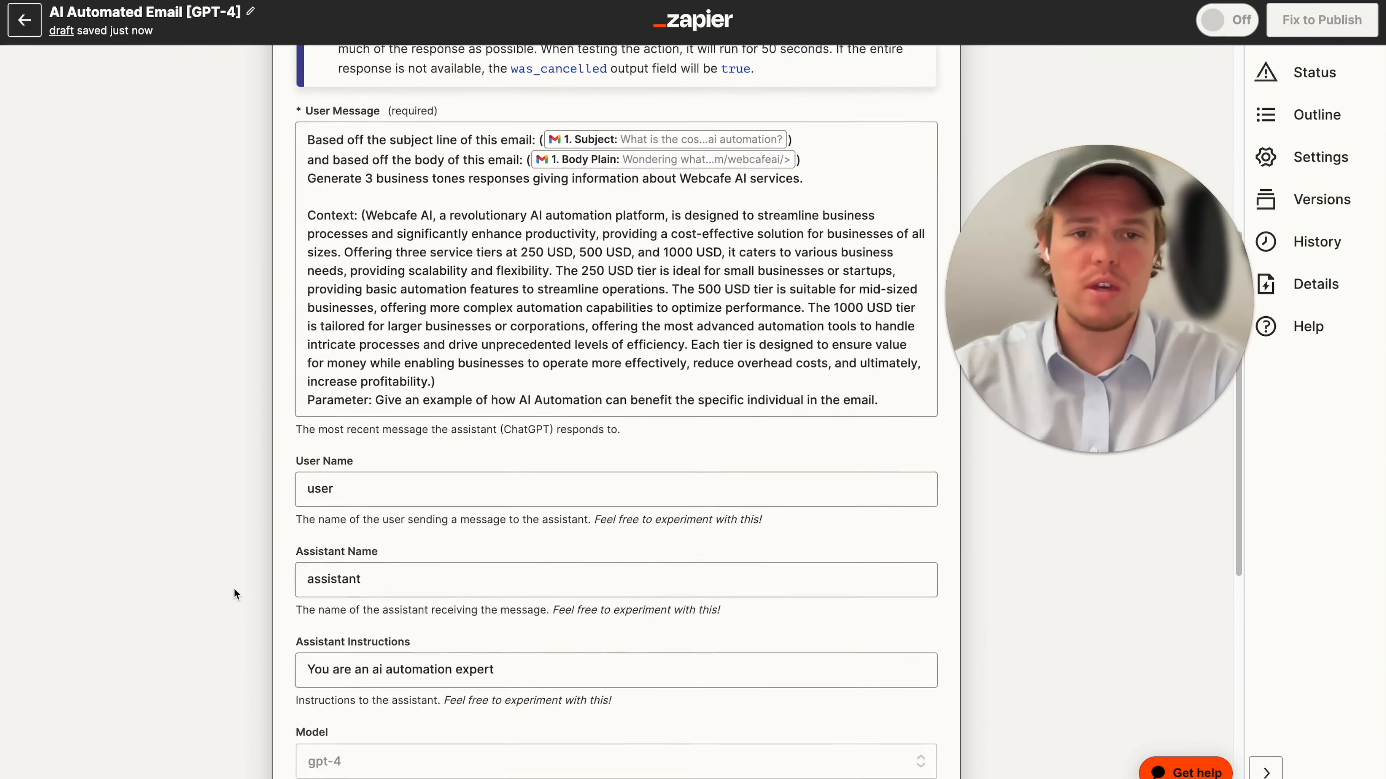
pyautogui.scroll(-6, 234, 588)
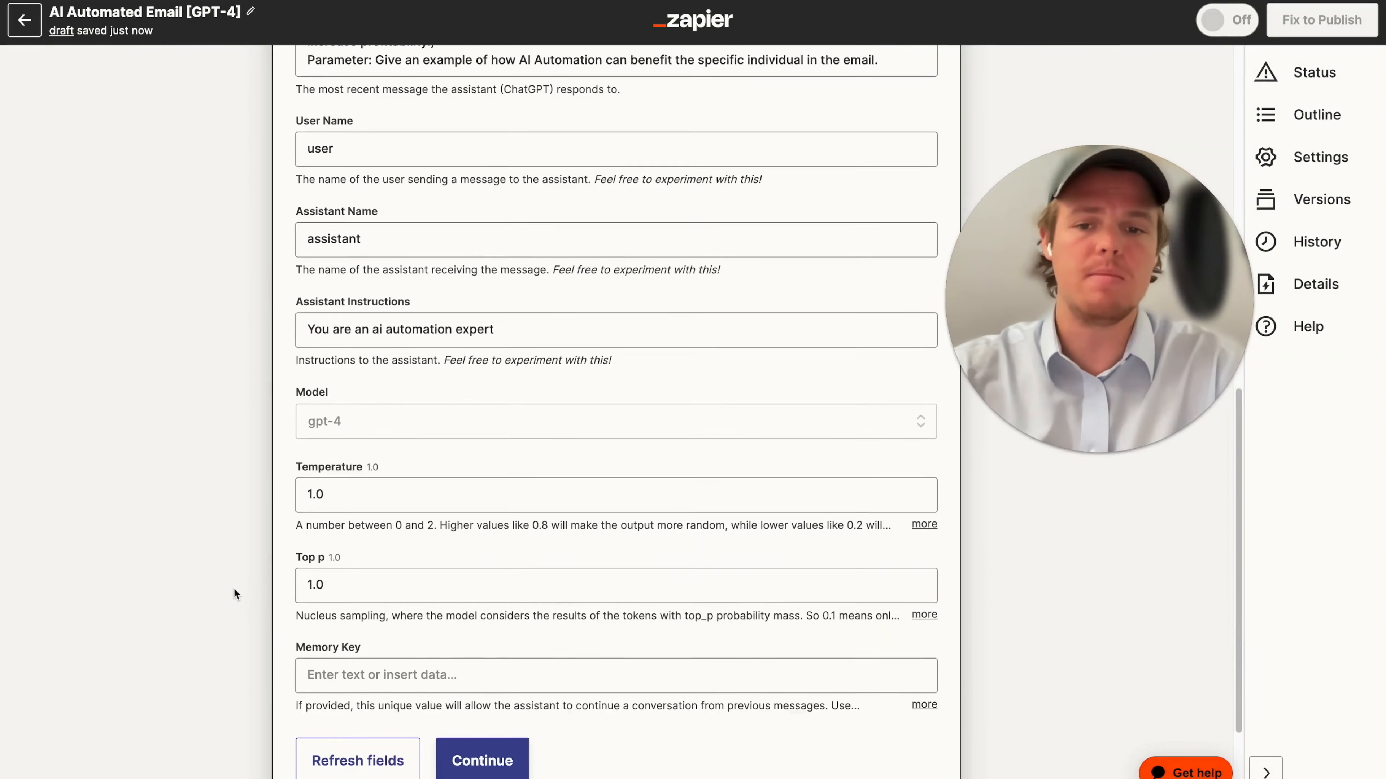
pyautogui.scroll(-3, 235, 588)
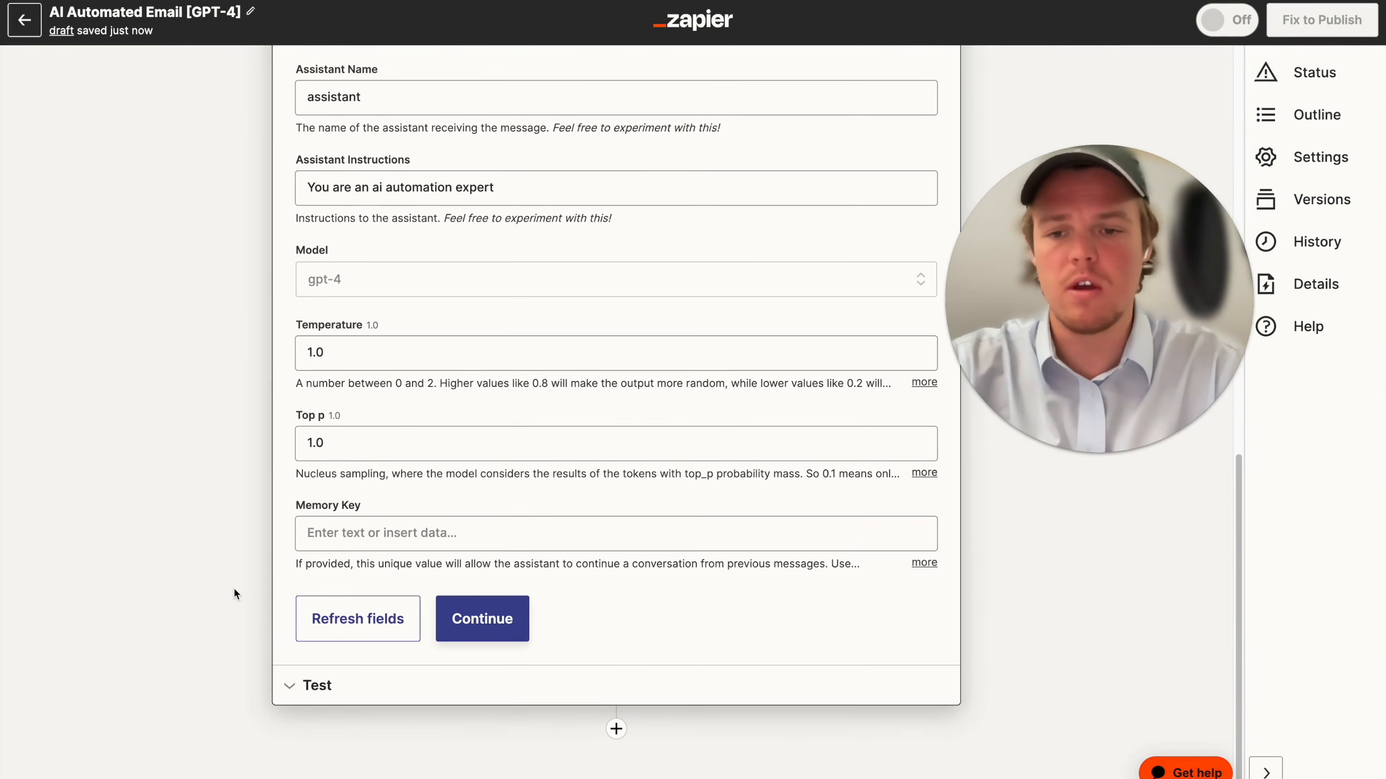
pyautogui.click(474, 532)
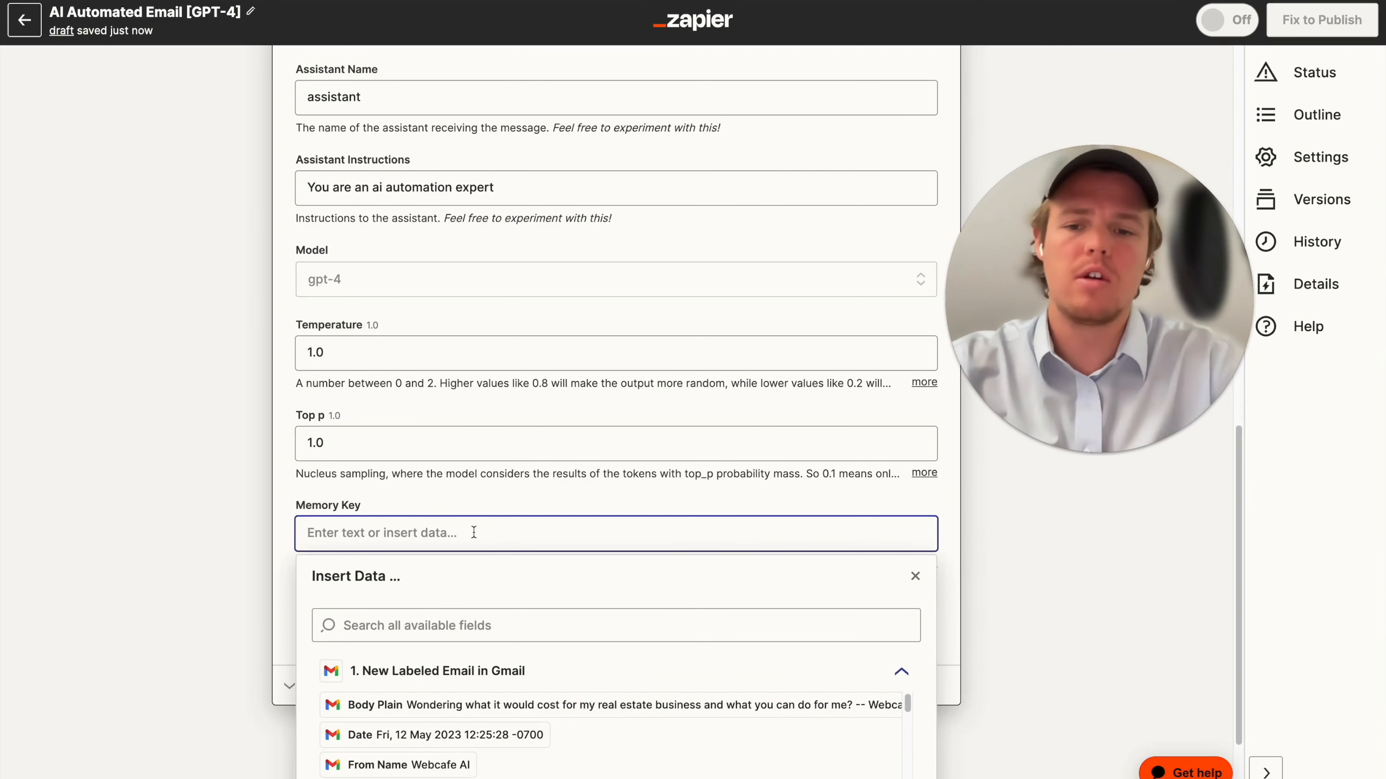
pyautogui.write('customer response')
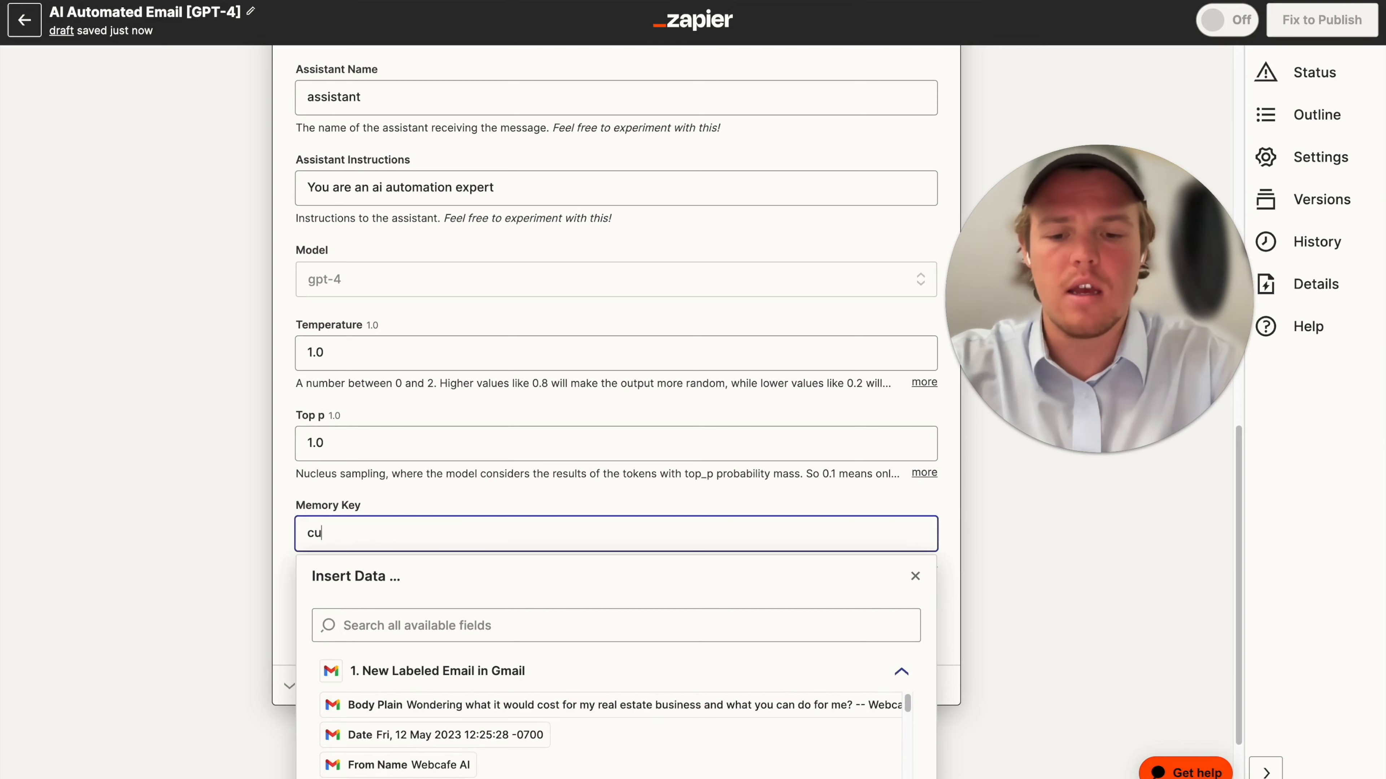
pyautogui.press('BackSpace')
pyautogui.press('BackSpace')
pyautogui.press('BackSpace')
pyautogui.press('BackSpace')
pyautogui.press('BackSpace')
pyautogui.press('BackSpace')
pyautogui.press('BackSpace')
pyautogui.write('e')
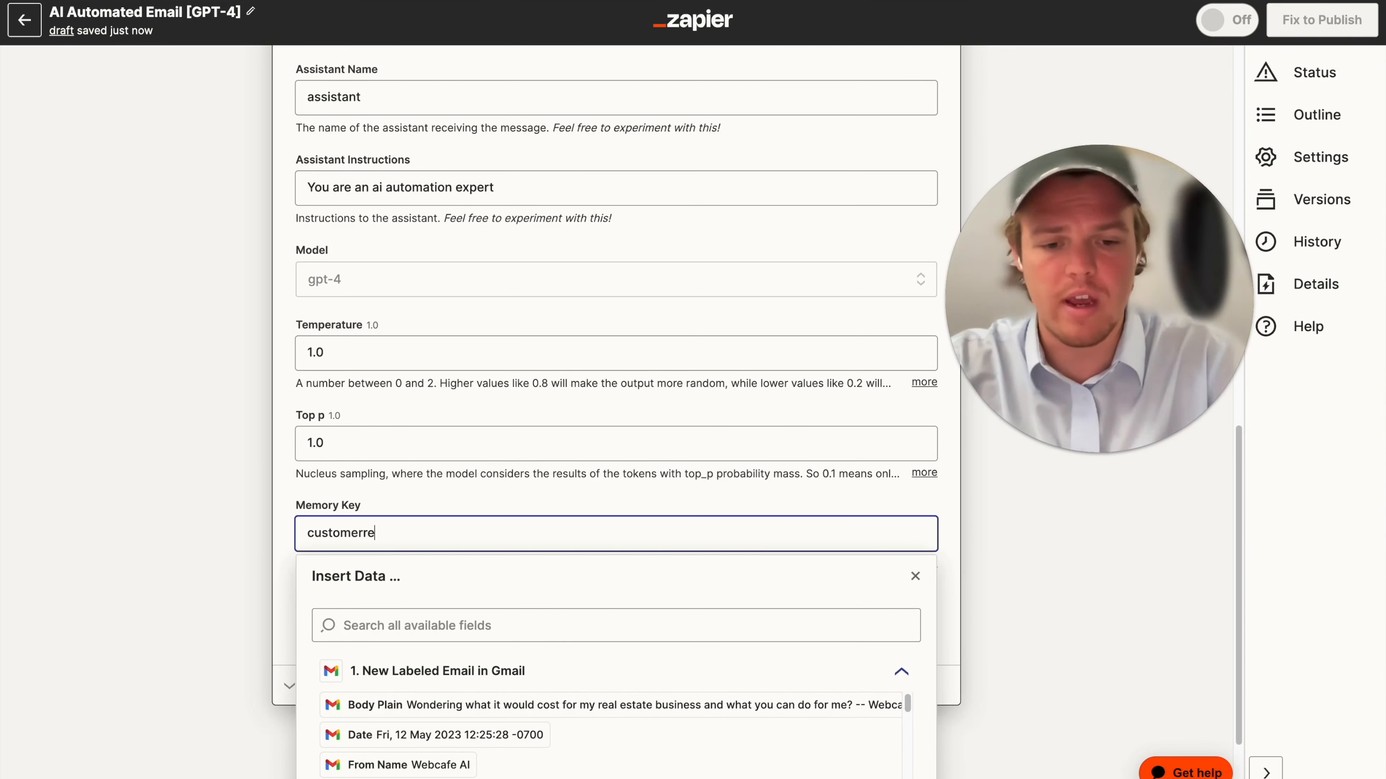
pyautogui.write('sponse')
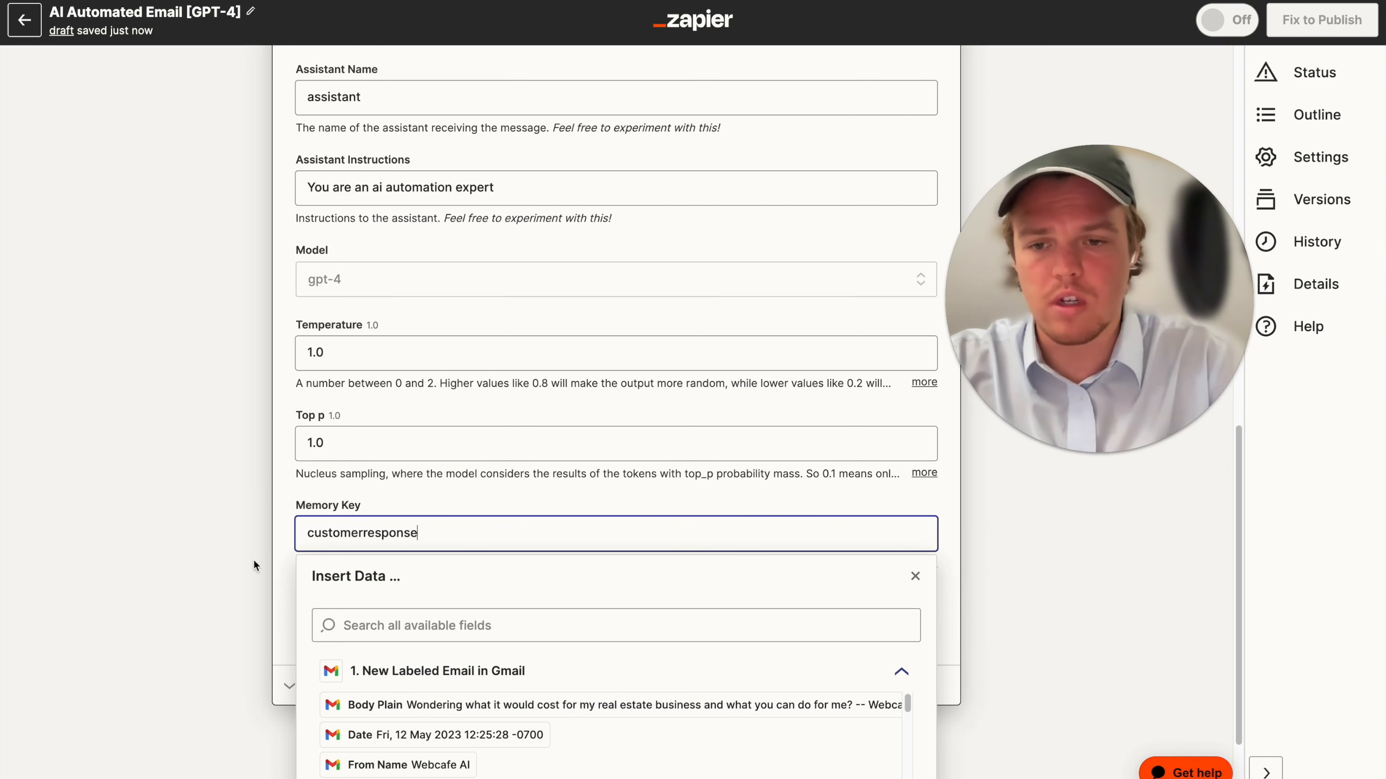
pyautogui.click(253, 559)
# Step: Continue to the ChatGPT action's test stage and send the test conversation
pyautogui.click(486, 618)
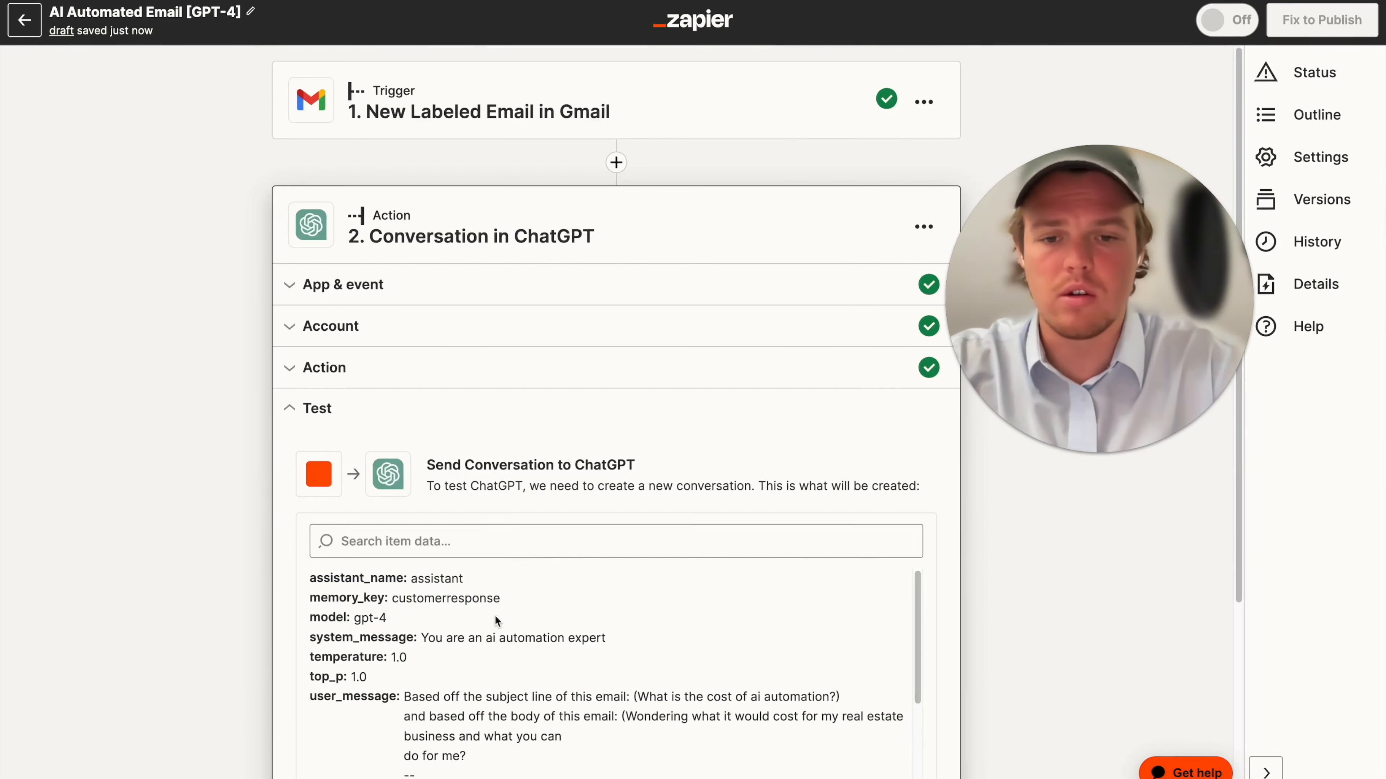
pyautogui.click(453, 659)
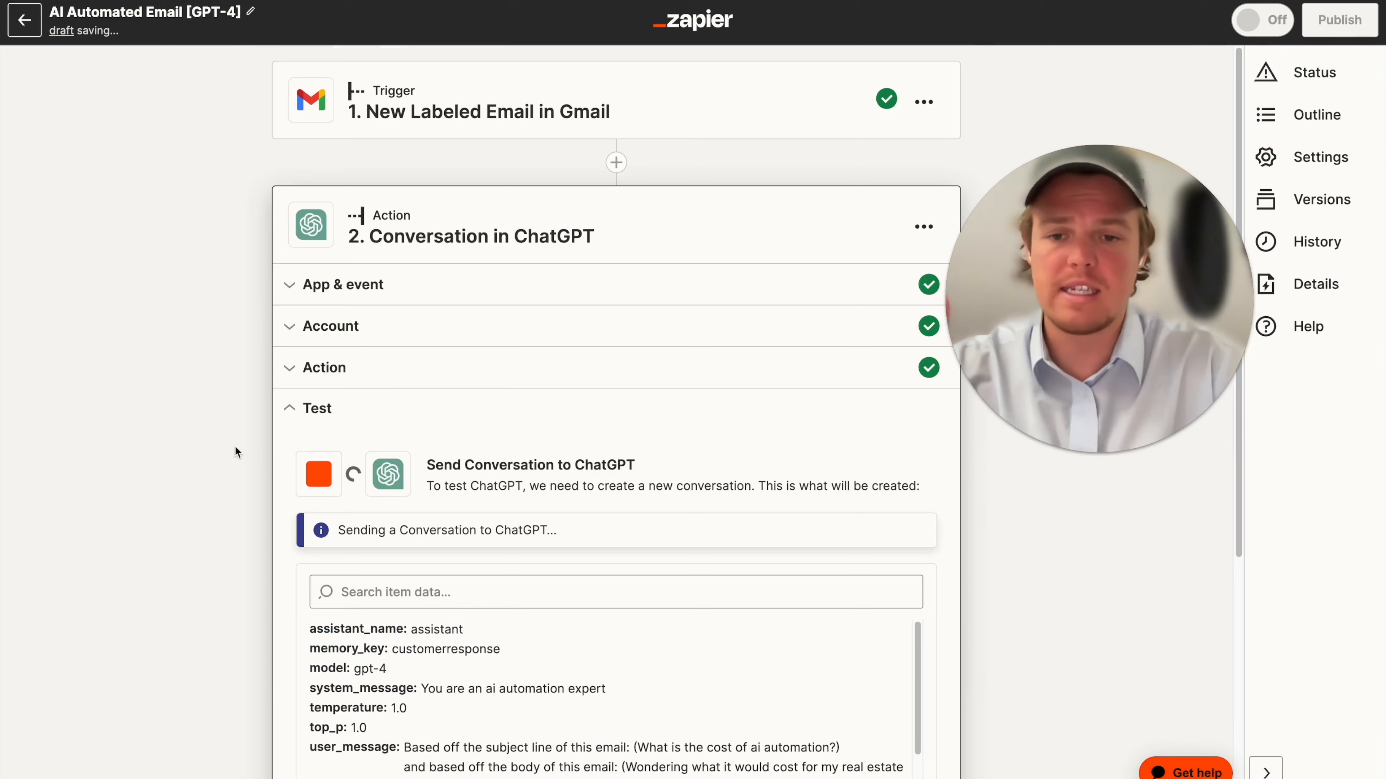
pyautogui.scroll(-3, 513, 482)
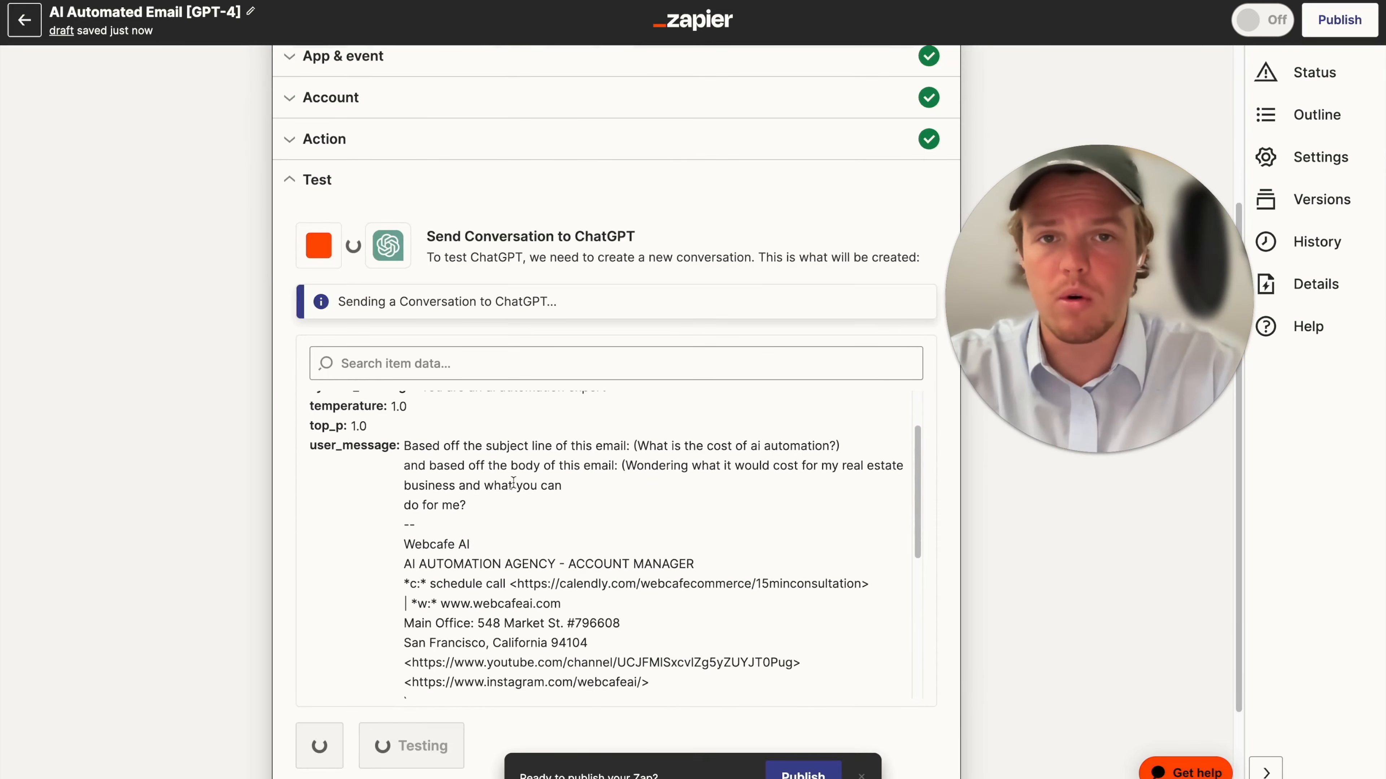
# Step: Examine the tone and content of the email responses generated in the ChatGPT test result
pyautogui.scroll(5, 514, 473)
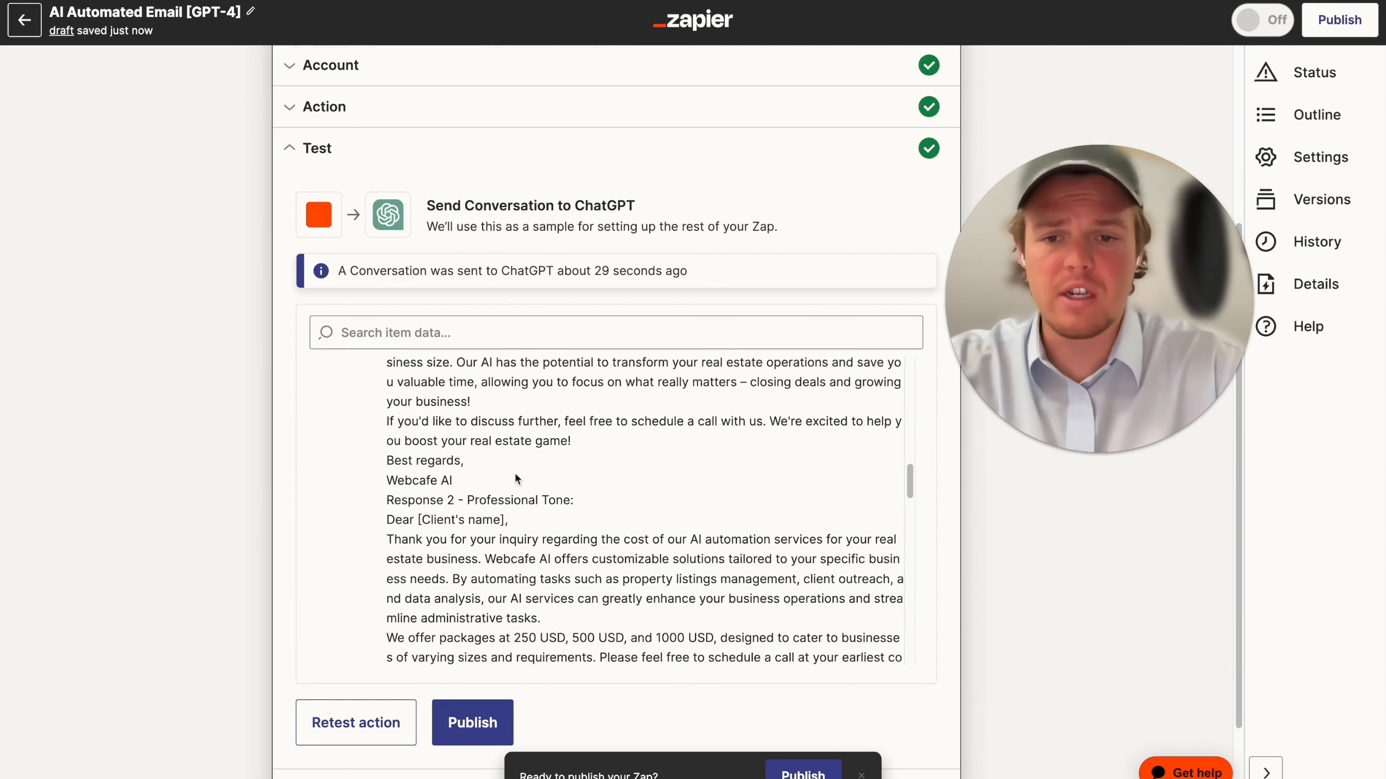
pyautogui.scroll(3, 515, 473)
pyautogui.scroll(-4, 515, 473)
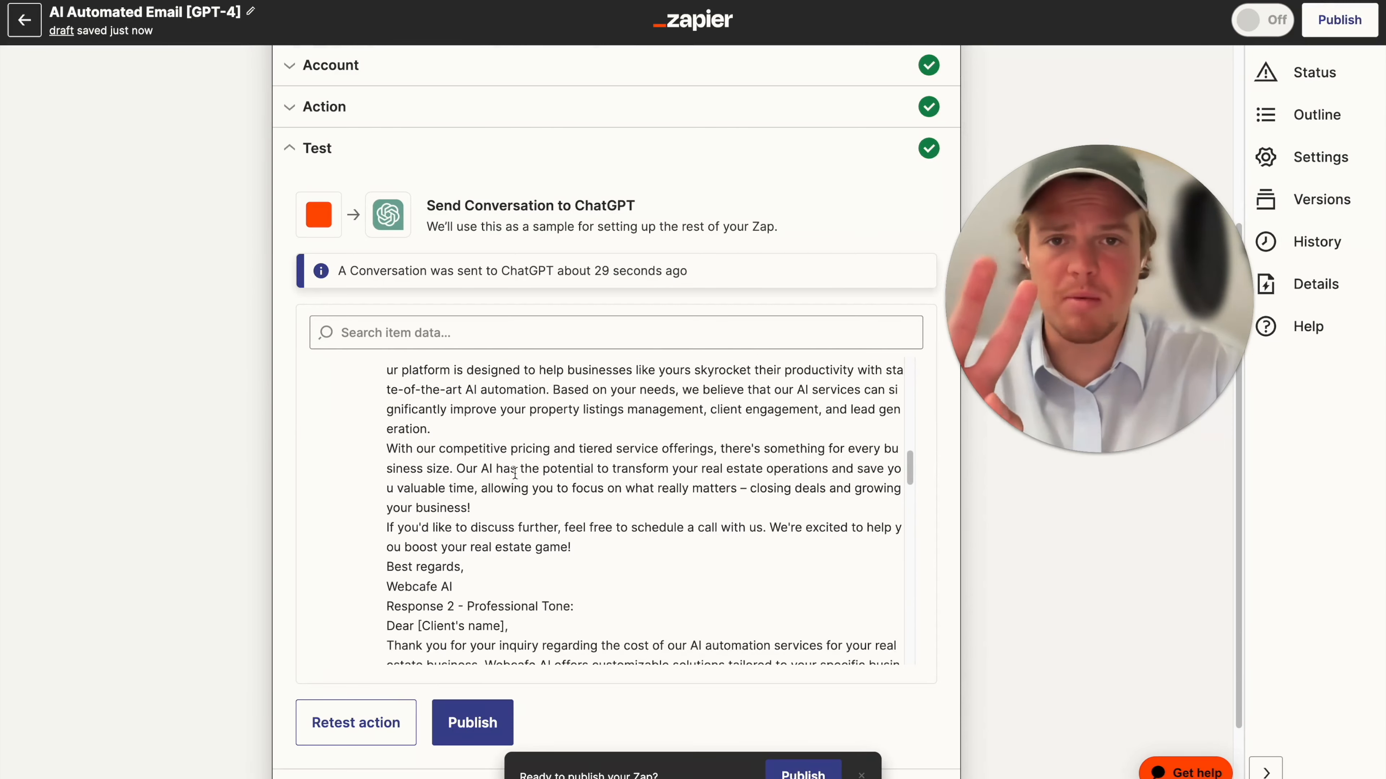
pyautogui.scroll(-5, 515, 472)
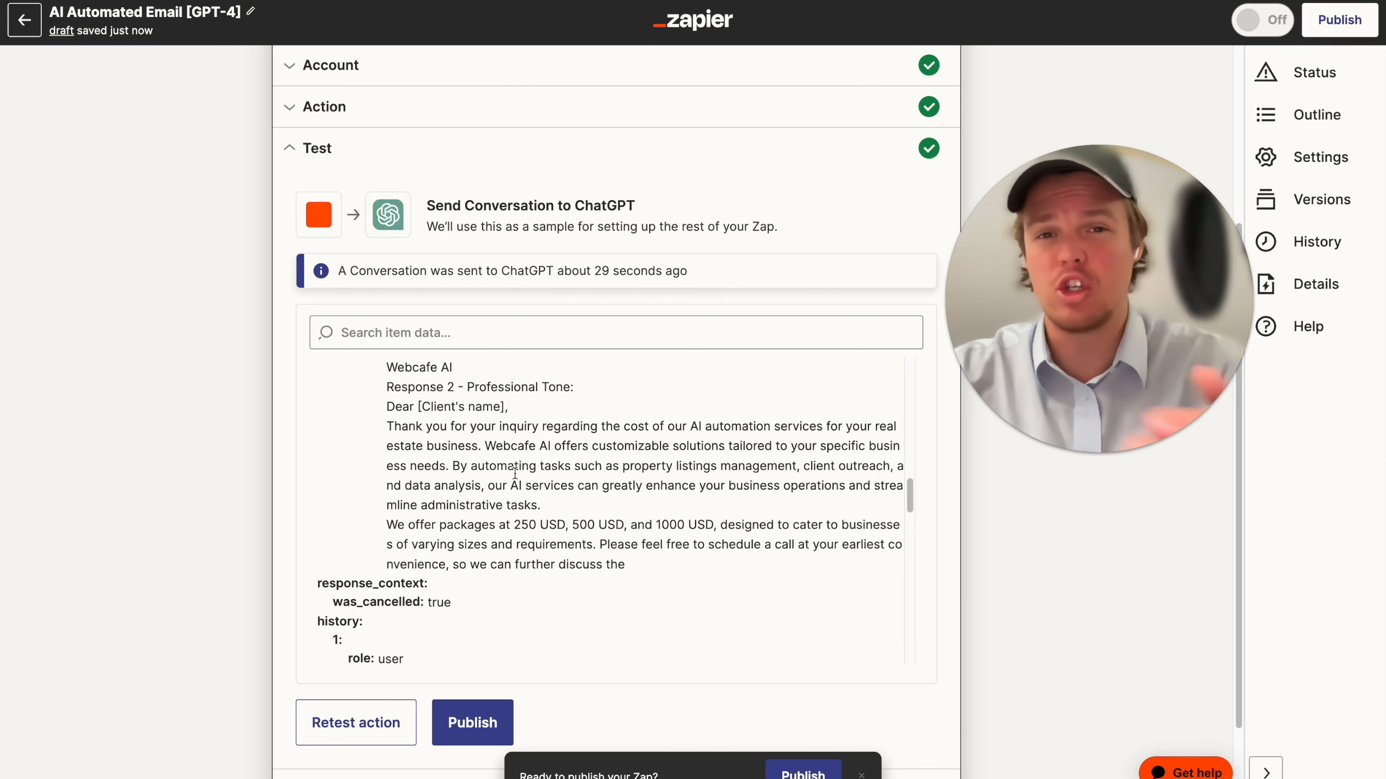
pyautogui.scroll(2, 514, 473)
pyautogui.scroll(6, 515, 473)
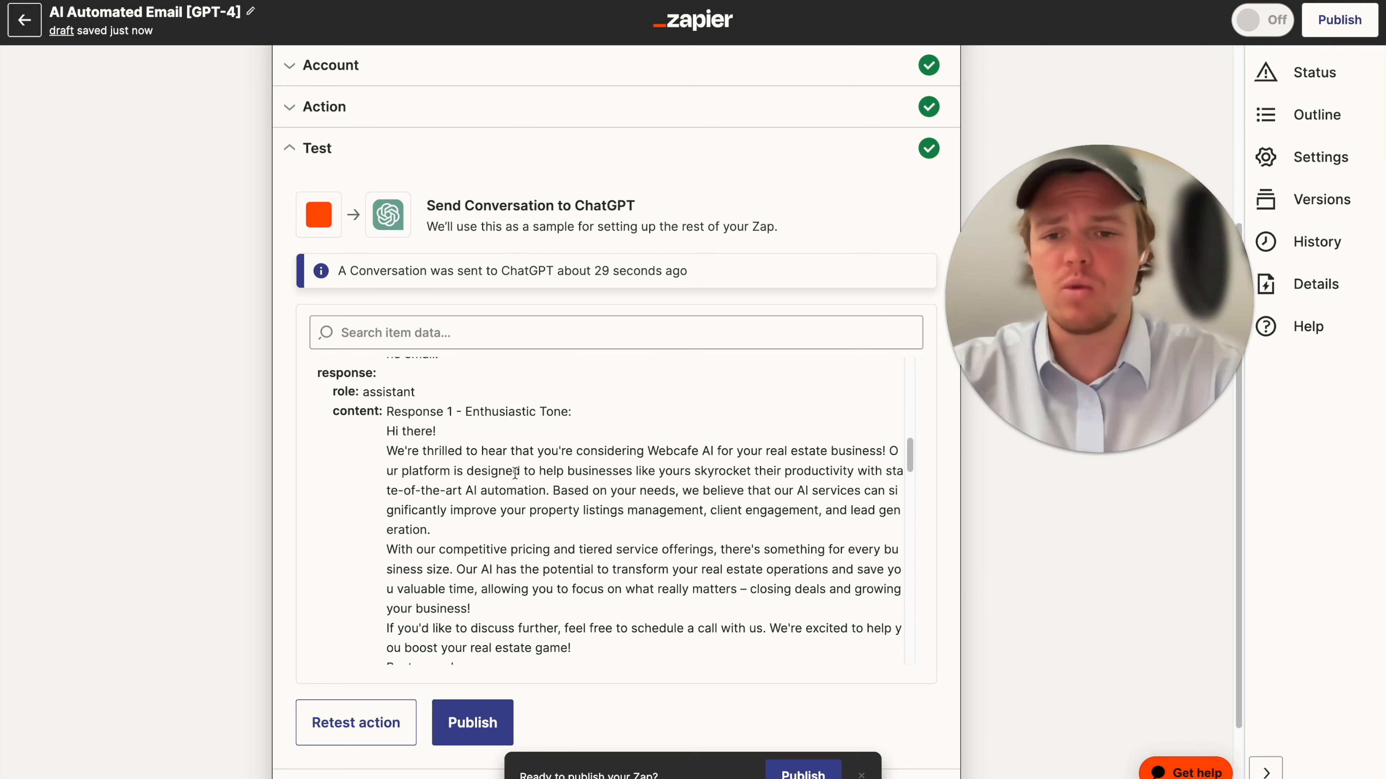
pyautogui.scroll(-5, 515, 473)
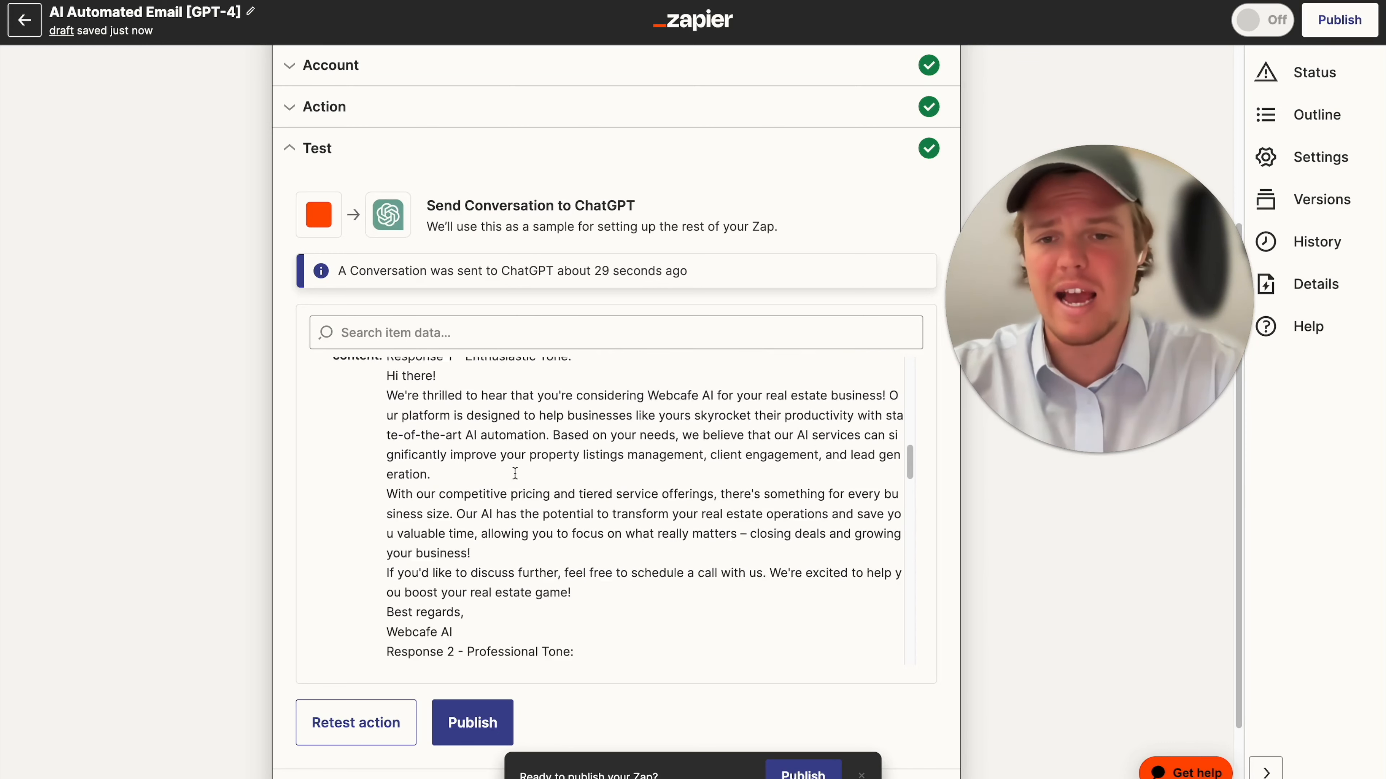
pyautogui.scroll(1, 513, 481)
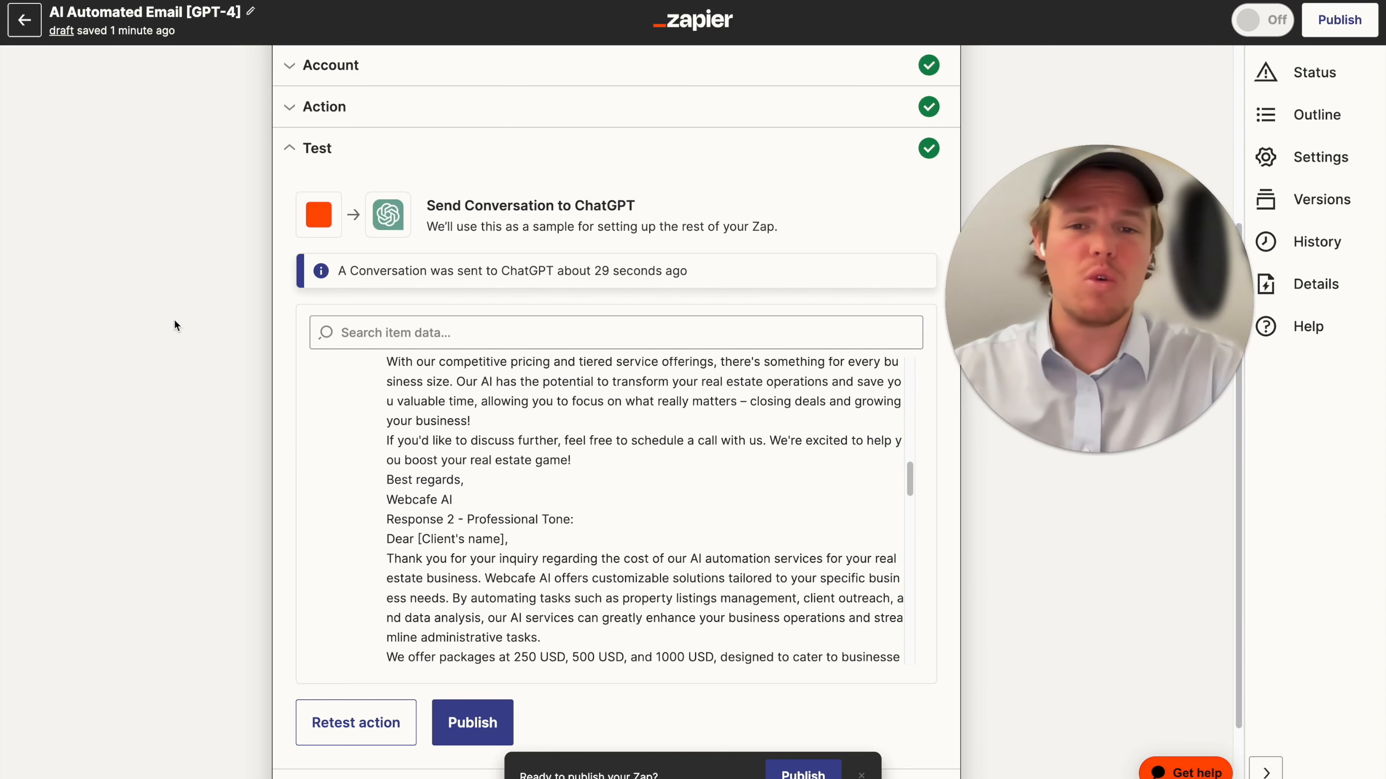
# Step: Reopen the ChatGPT action's configuration and review the prompt in the User Message
pyautogui.scroll(5, 174, 318)
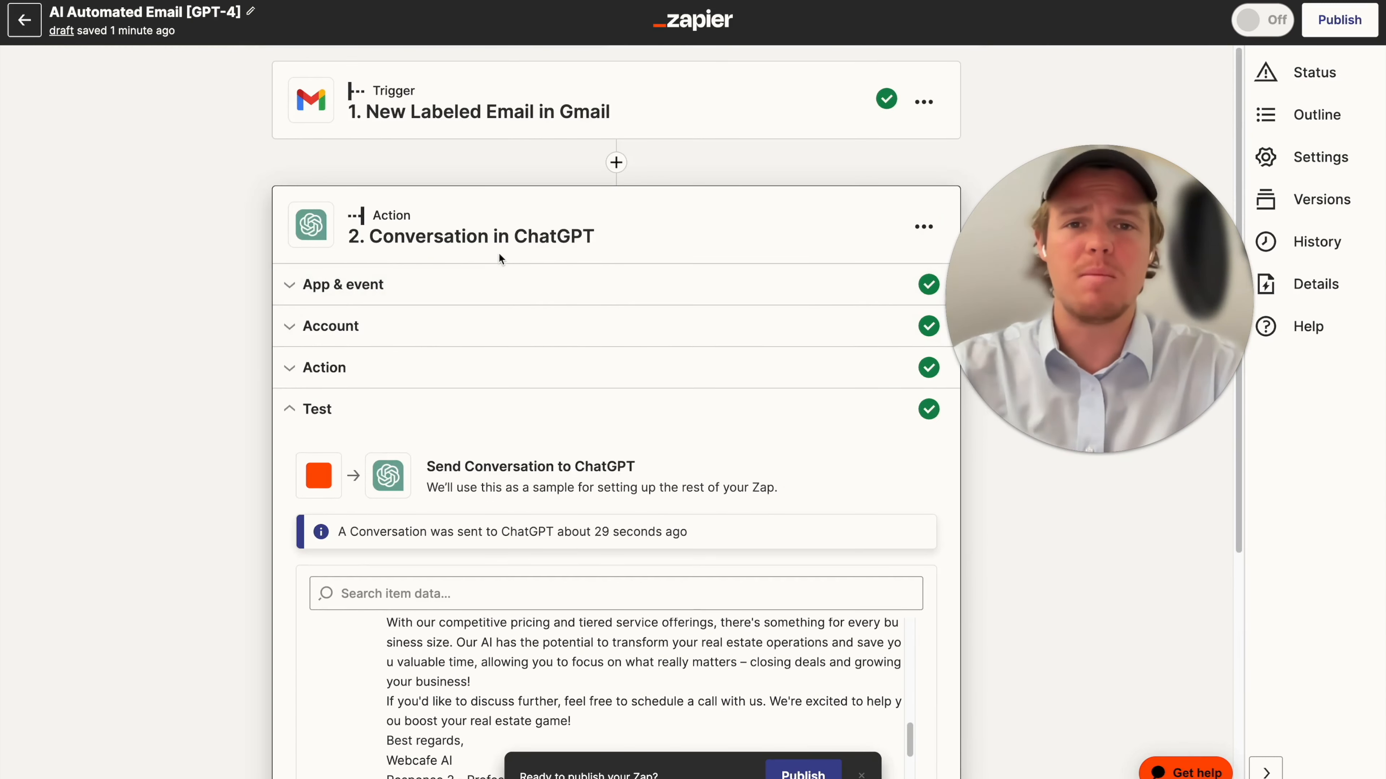
pyautogui.scroll(-1, 499, 256)
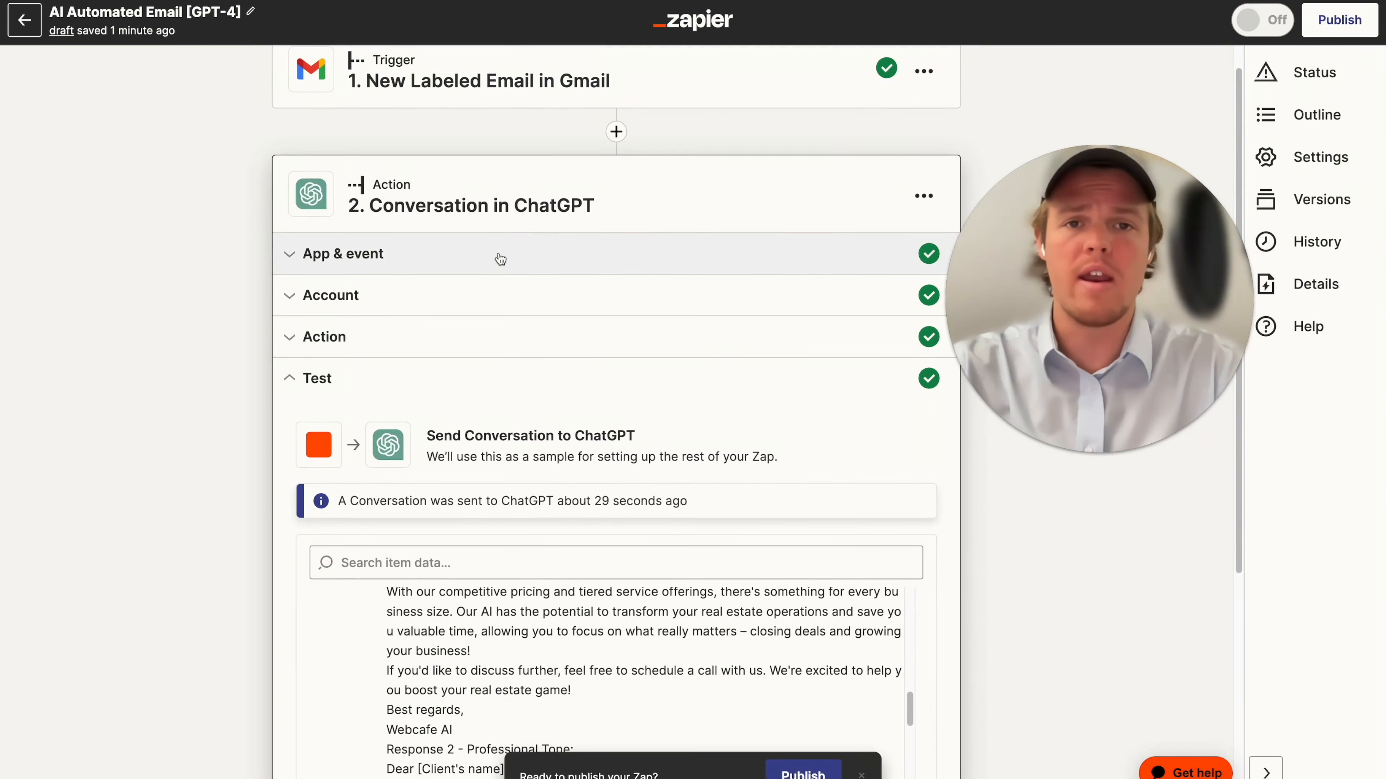
pyautogui.click(442, 335)
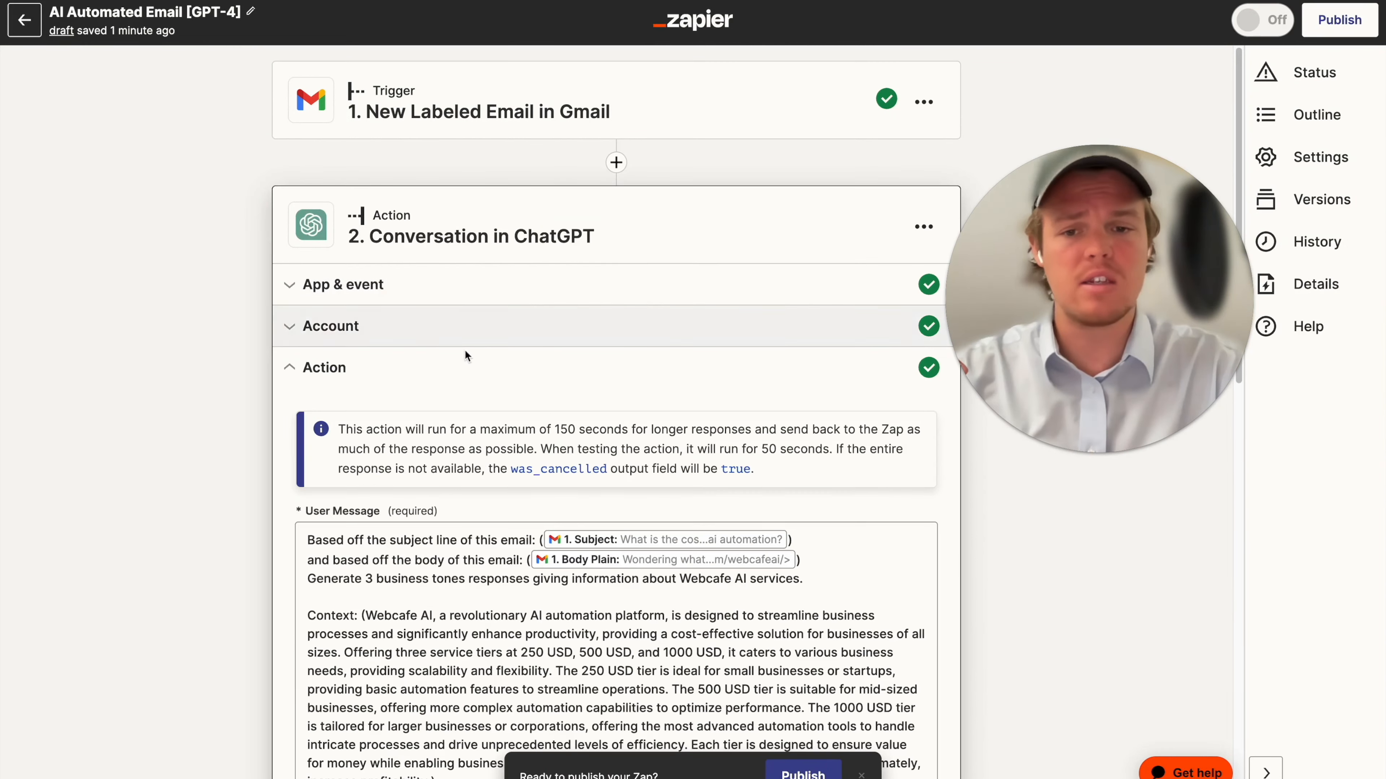
pyautogui.click(380, 393)
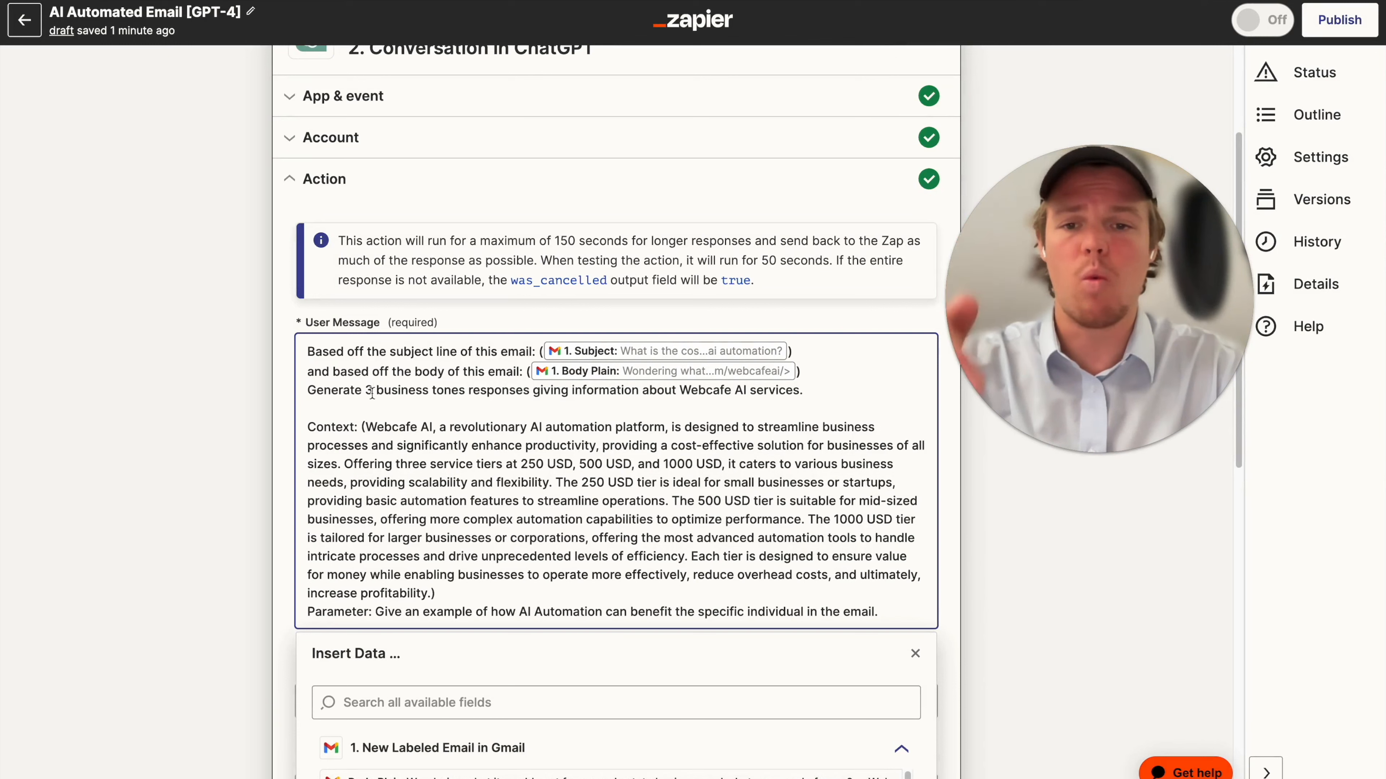
pyautogui.scroll(1, 206, 412)
pyautogui.scroll(3, 206, 413)
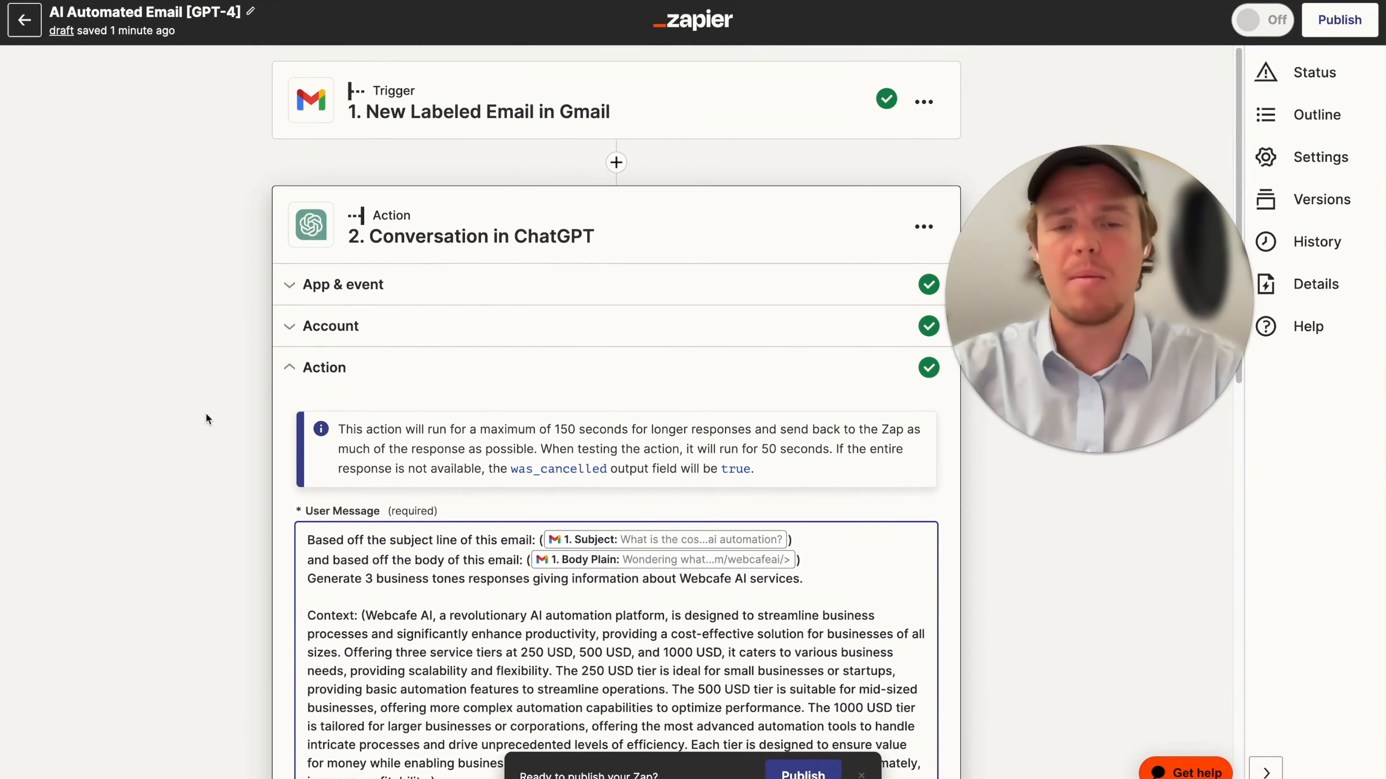
pyautogui.scroll(-3, 206, 412)
pyautogui.scroll(-3, 216, 412)
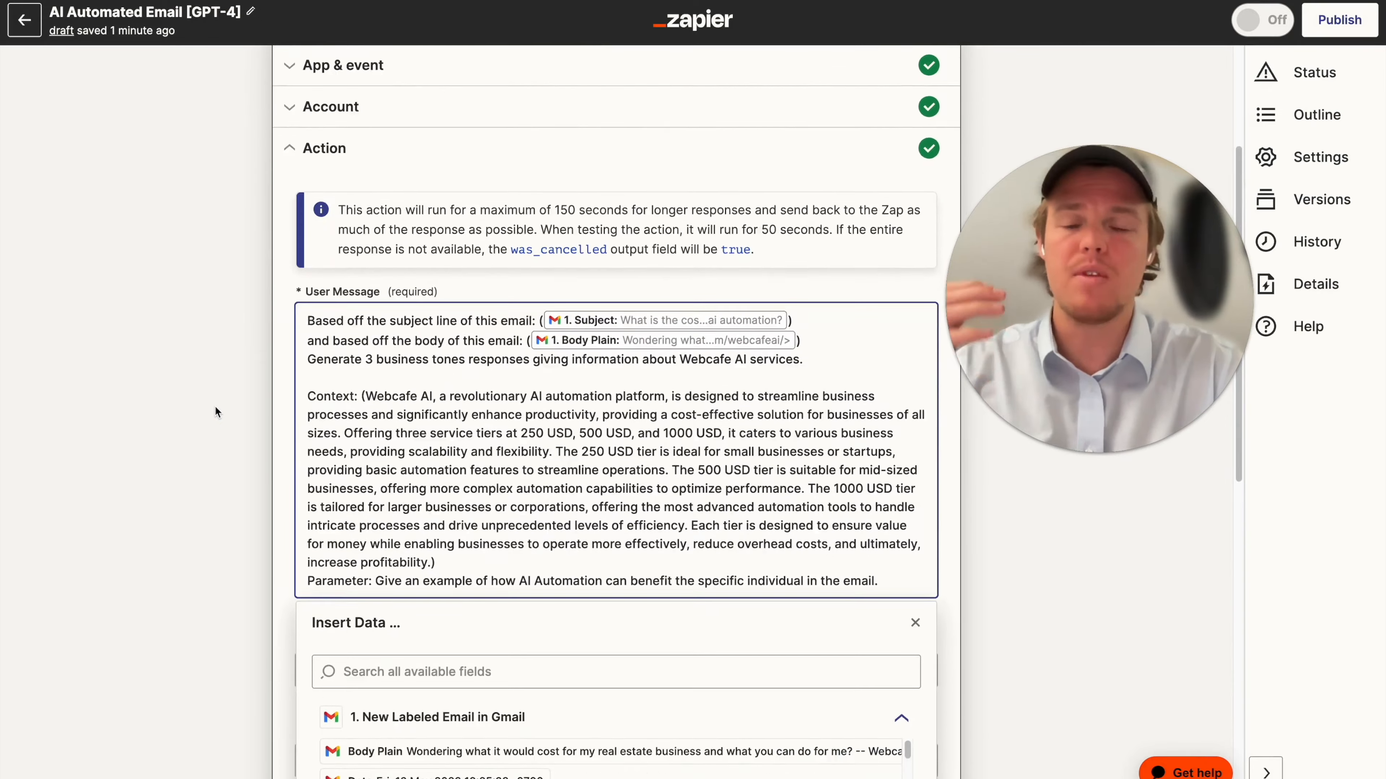
# Step: Return to the ChatGPT action's test result and check the submitted prompt and the start of the response
pyautogui.scroll(-10, 216, 412)
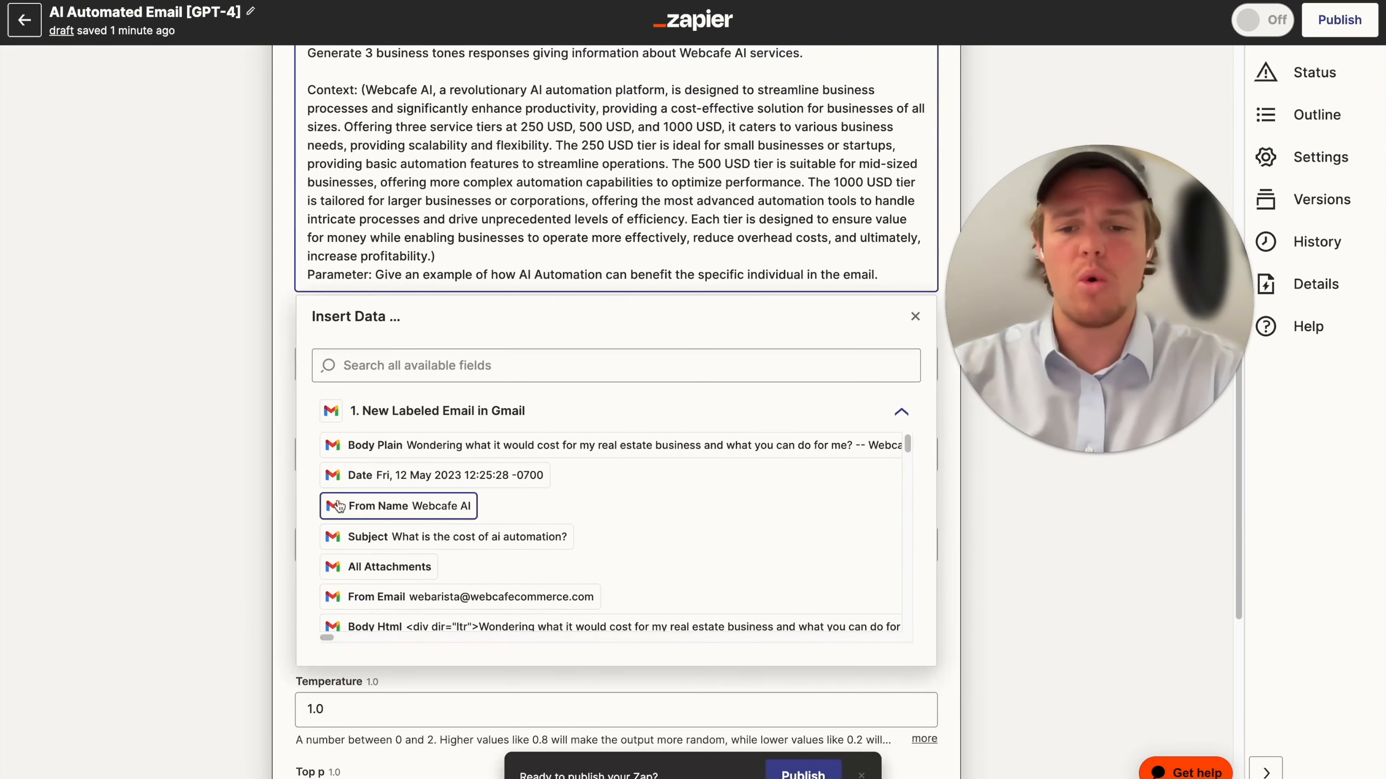
pyautogui.click(473, 587)
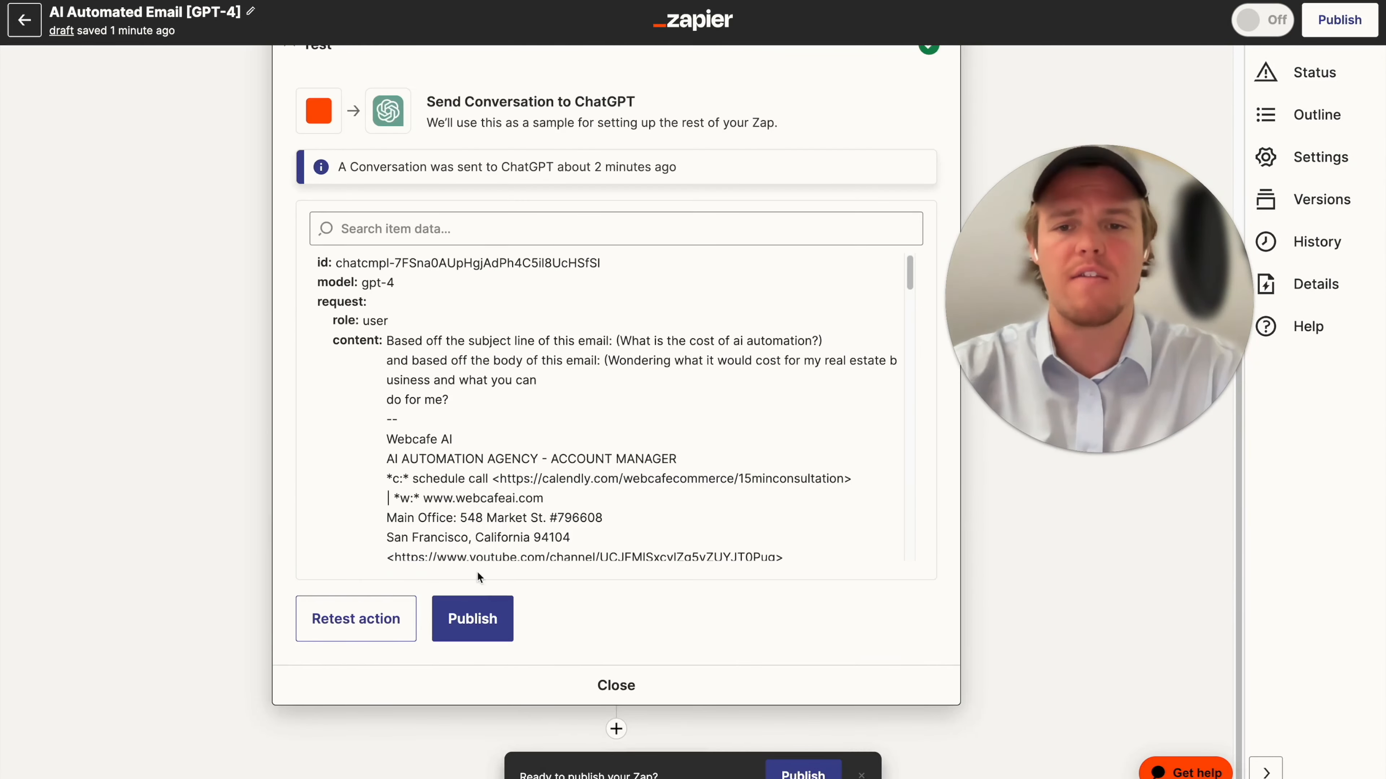
pyautogui.scroll(-10, 558, 436)
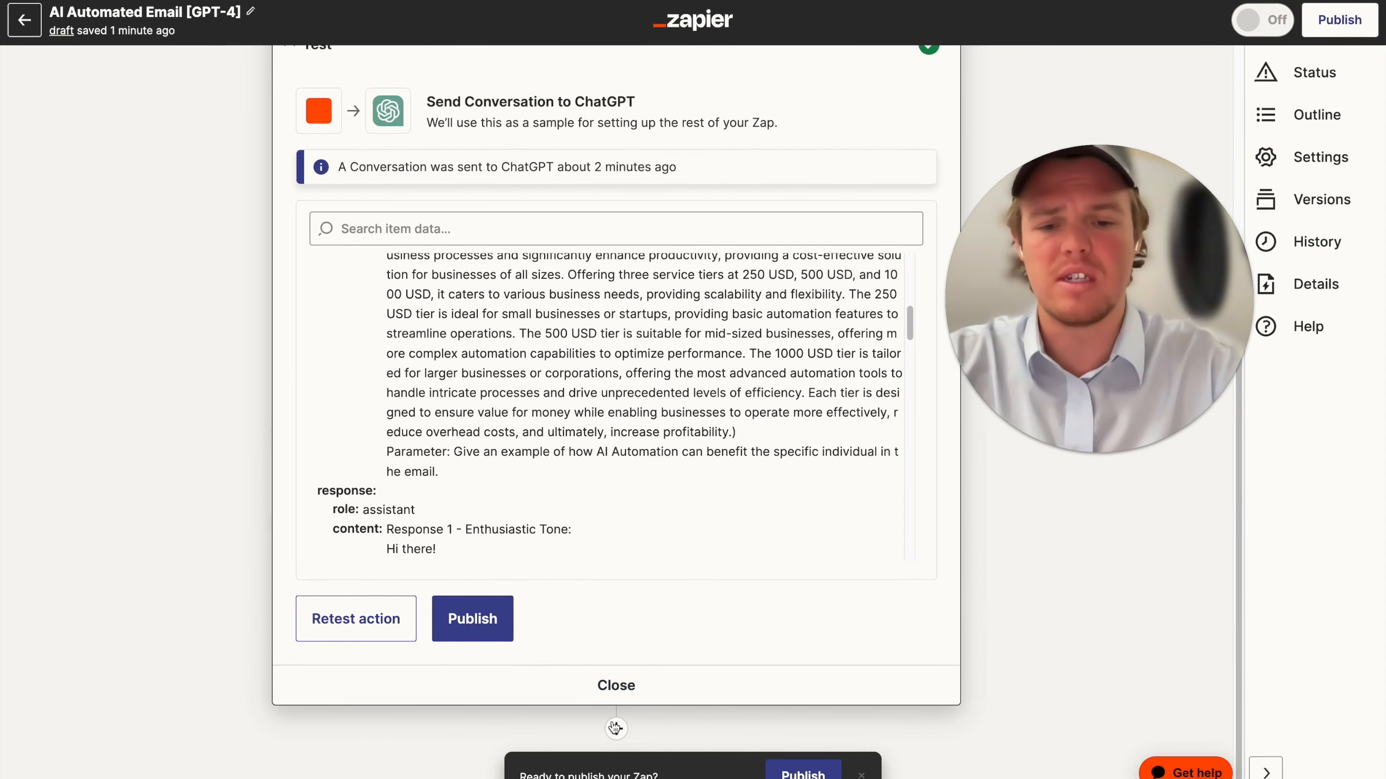
# Step: Add a Gmail action after the ChatGPT conversation with the Create Draft event and continue to its action setup
pyautogui.click(616, 729)
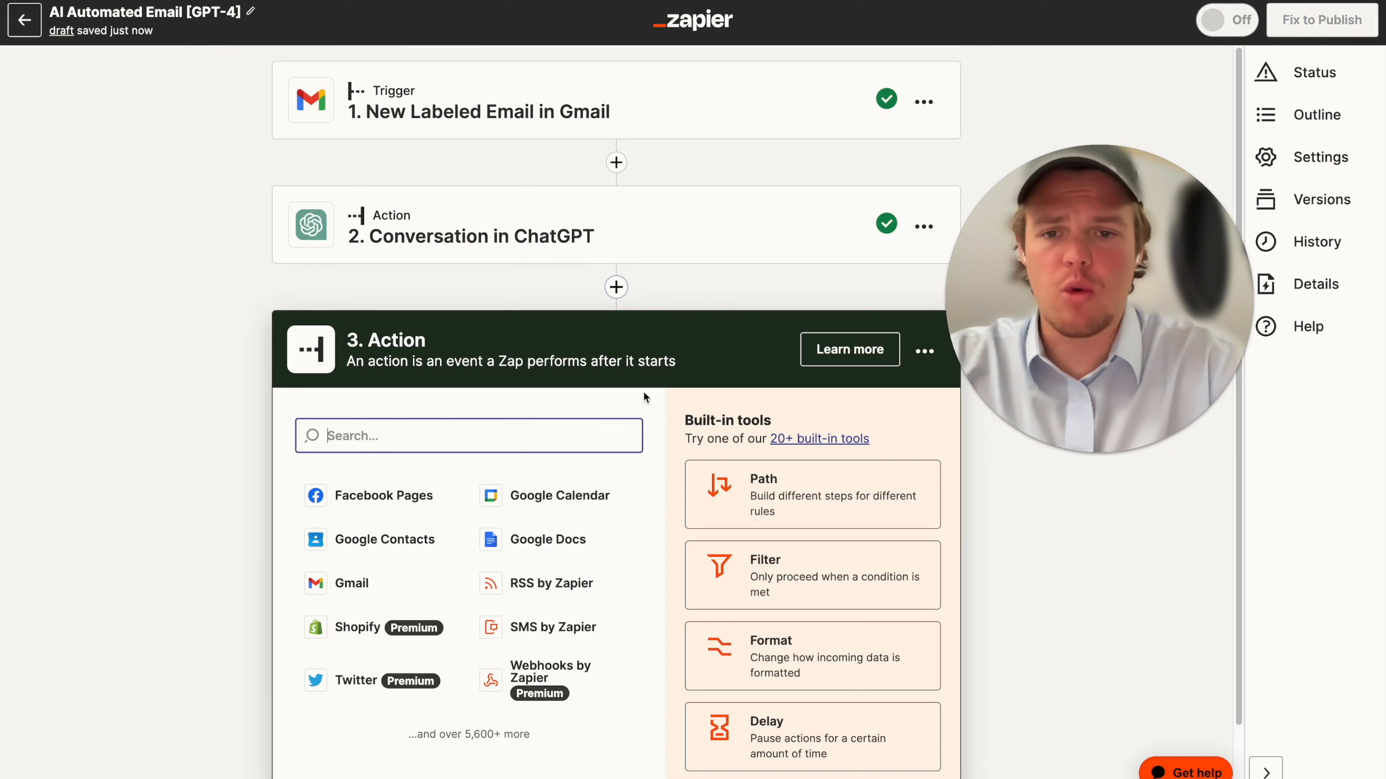
pyautogui.write('gmail')
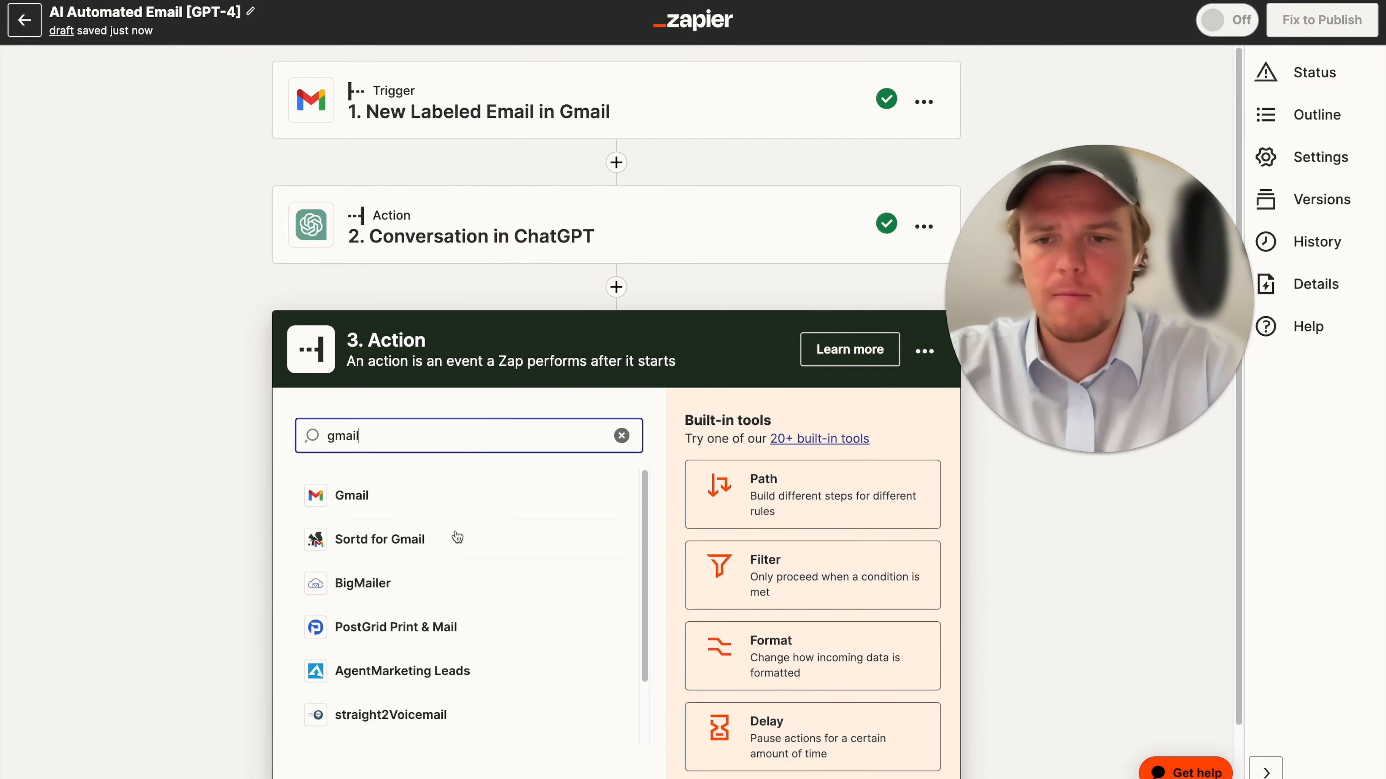
pyautogui.click(451, 497)
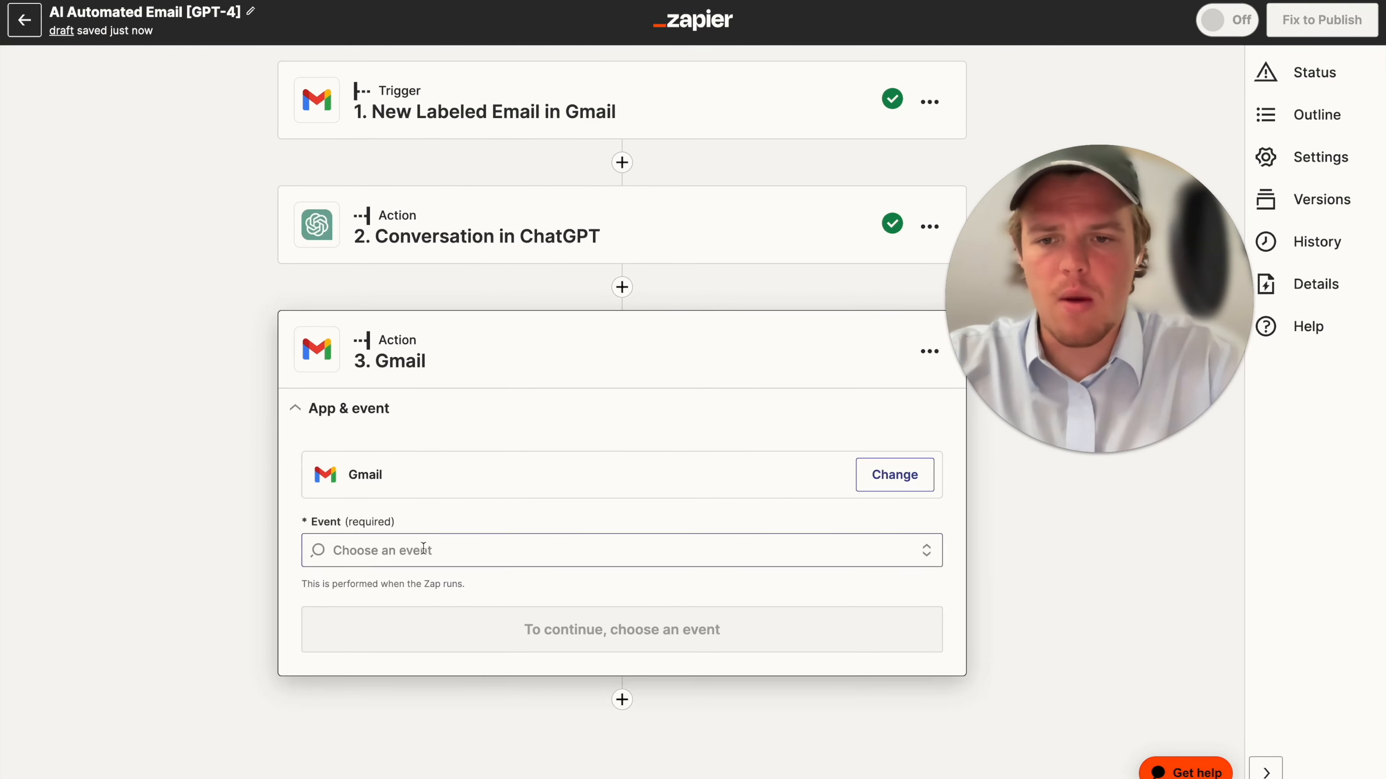
pyautogui.scroll(-1, 476, 540)
pyautogui.click(470, 548)
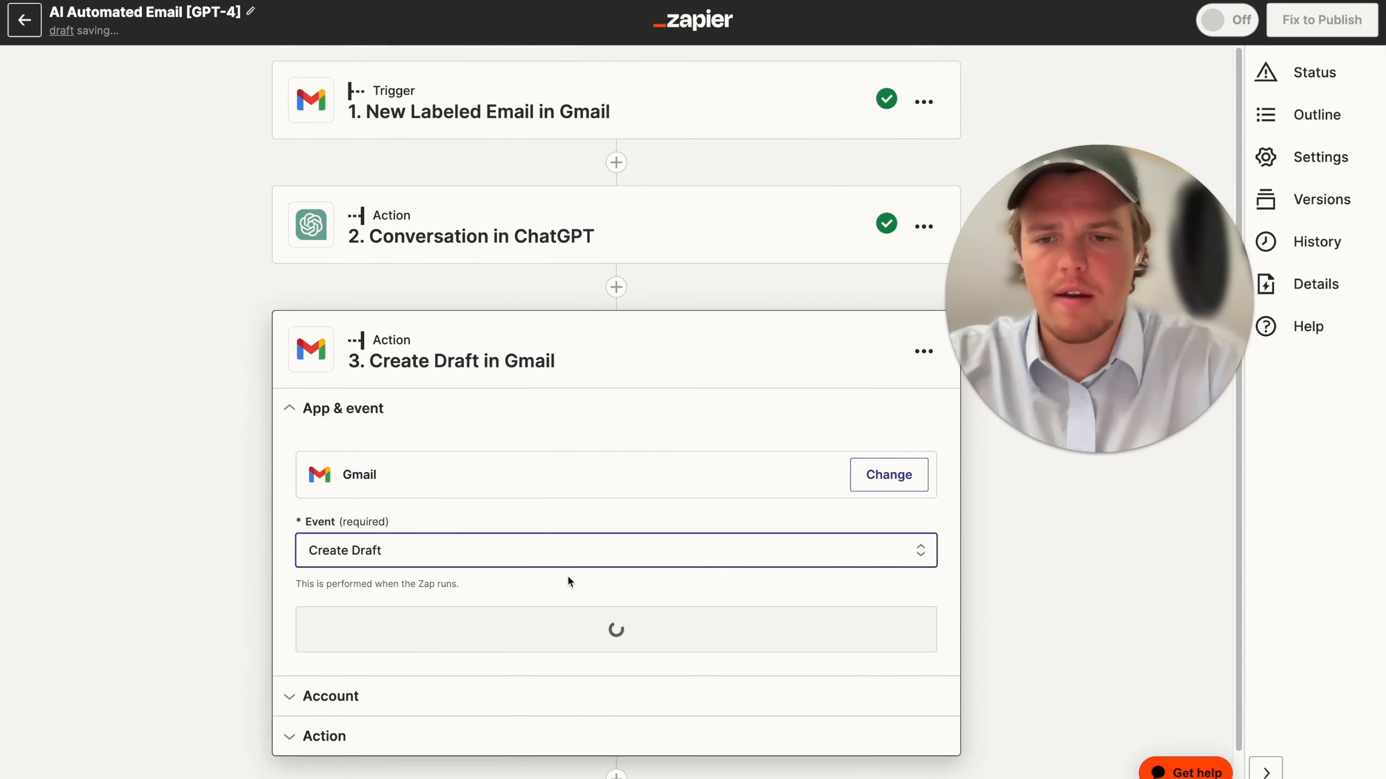
pyautogui.click(558, 638)
pyautogui.click(343, 635)
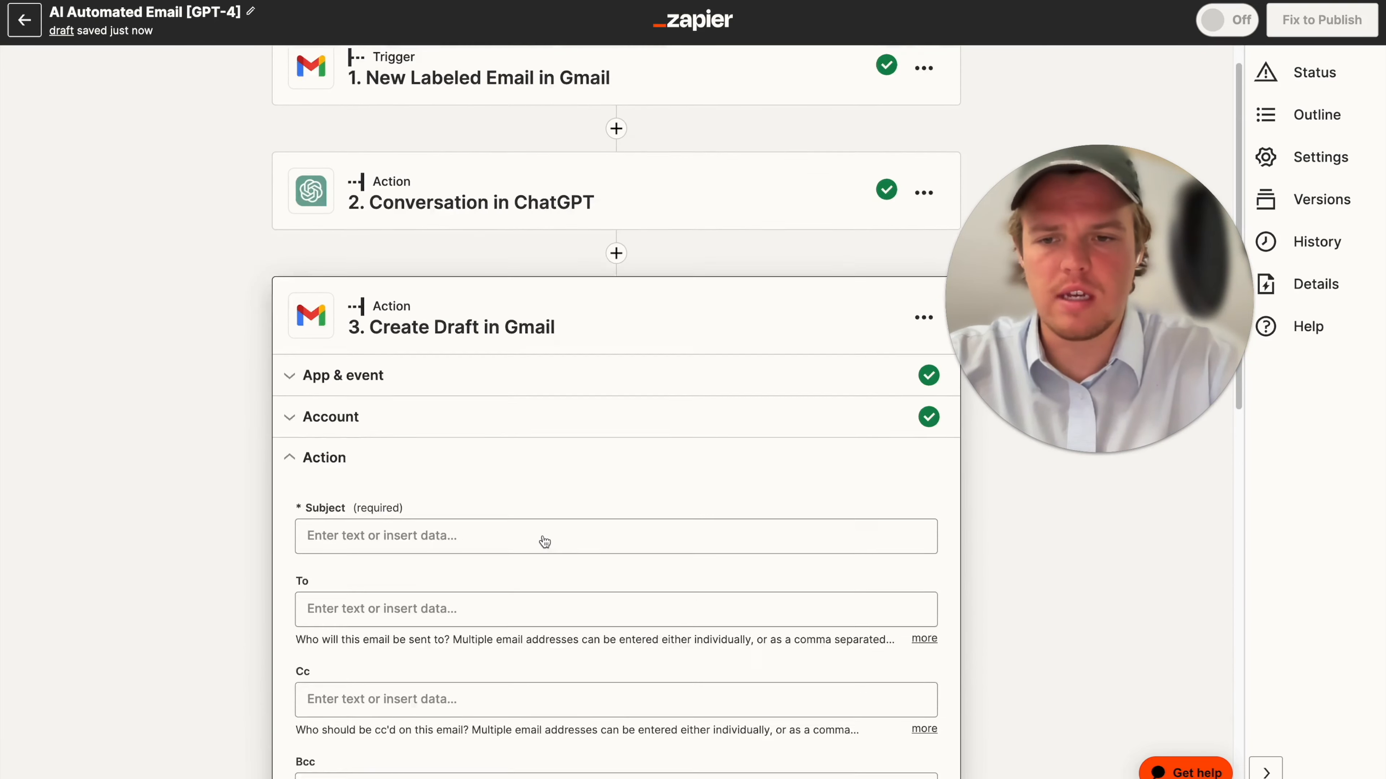
# Step: Review the fields of the Create Draft action, from Subject through Body and Signature
pyautogui.click(502, 434)
pyautogui.scroll(-3, 477, 385)
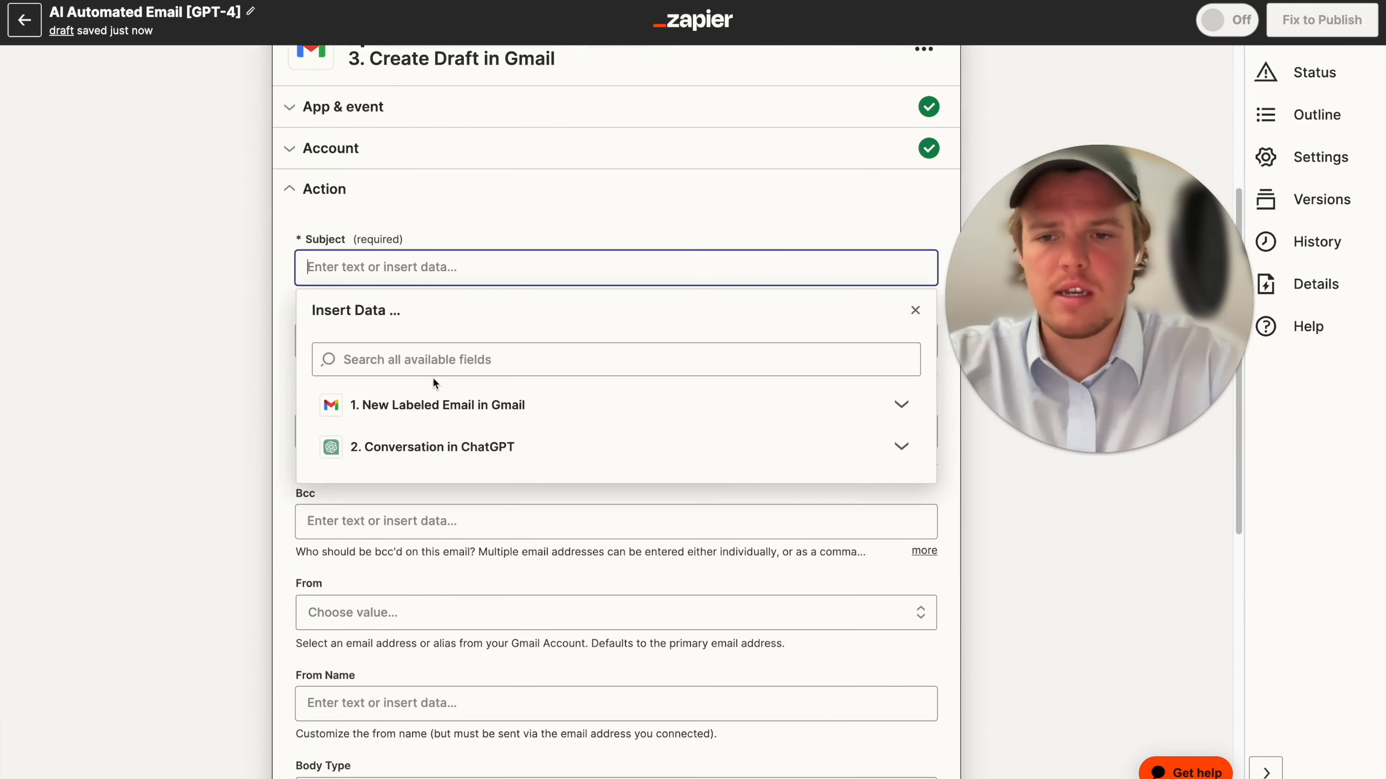
pyautogui.click(189, 342)
pyautogui.scroll(-2, 364, 446)
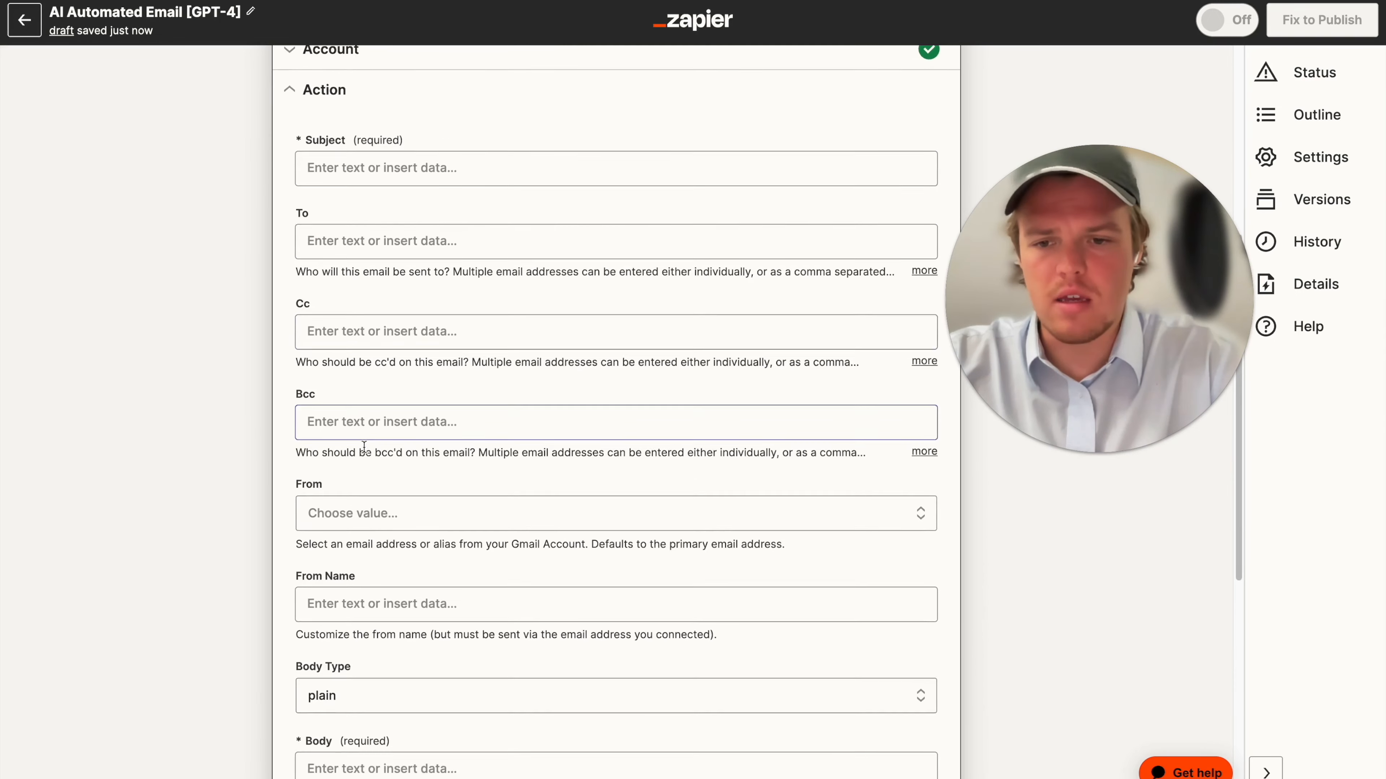
pyautogui.scroll(2, 363, 447)
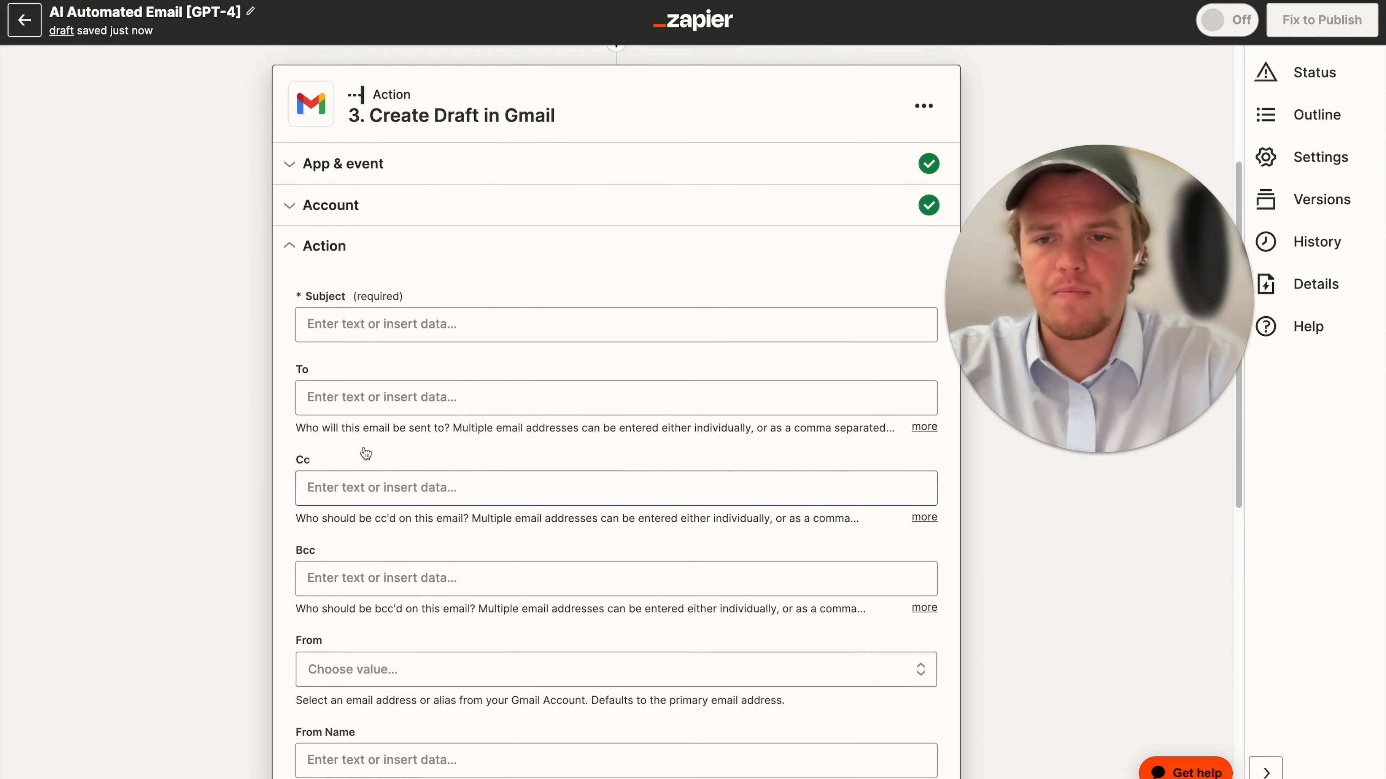
pyautogui.scroll(-1, 363, 447)
pyautogui.scroll(-2, 364, 446)
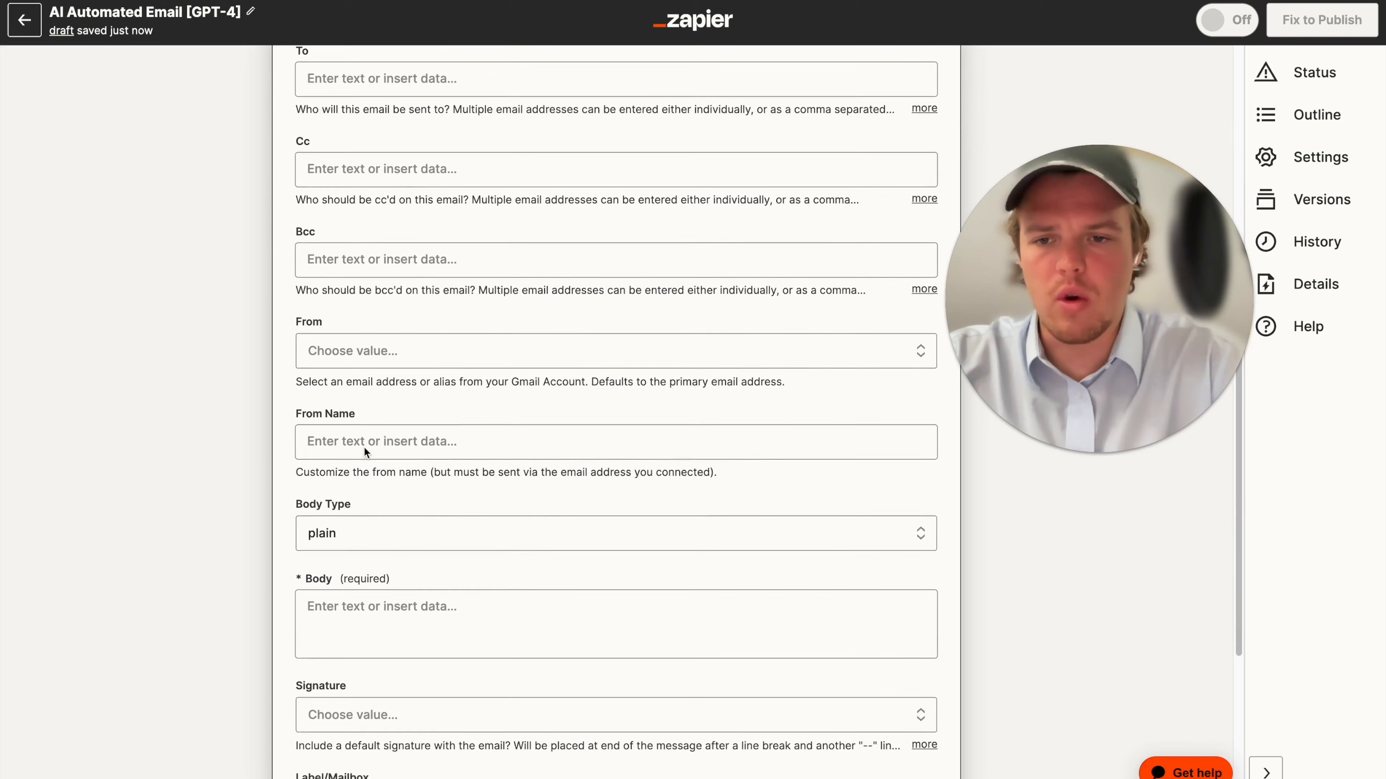
pyautogui.scroll(5, 363, 447)
# Step: Fill the draft's To field with the From Email value of the New Labeled Email trigger
pyautogui.click(370, 316)
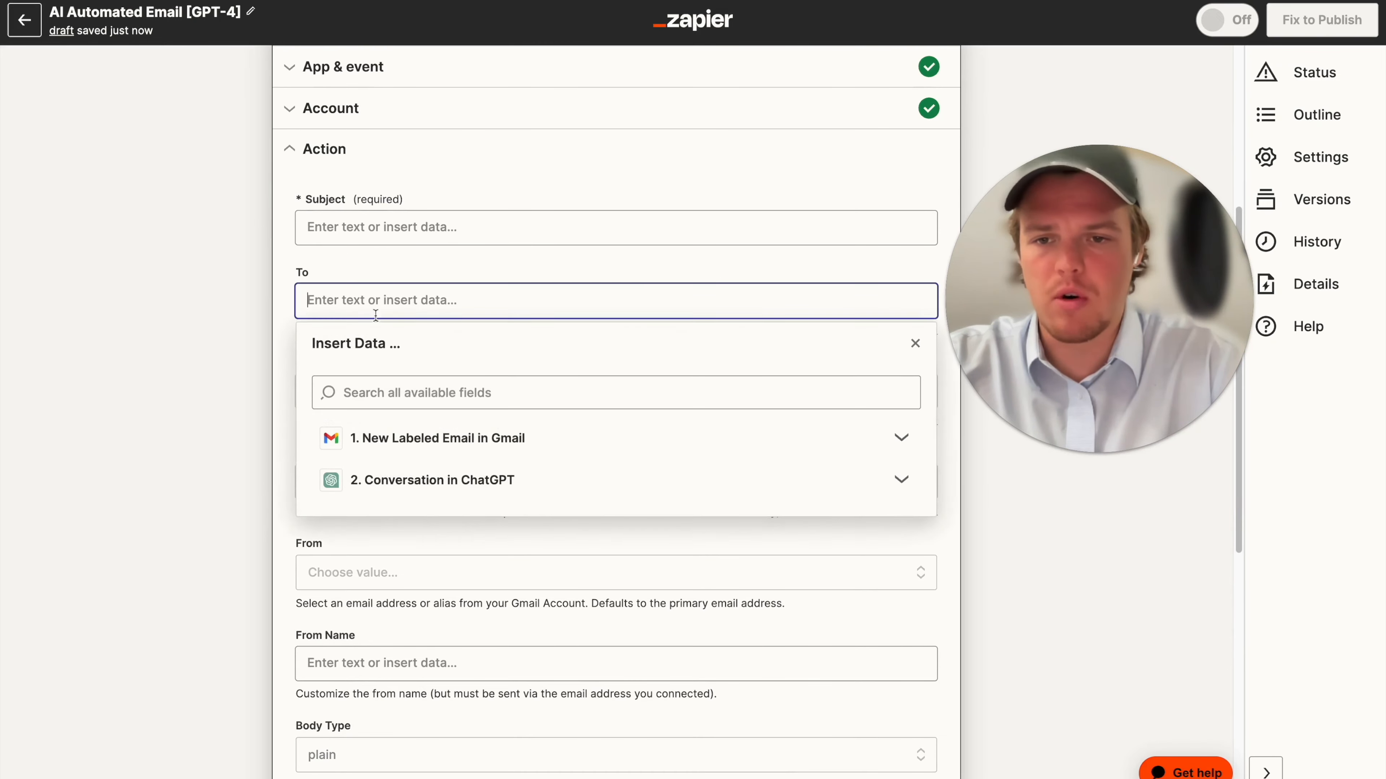
pyautogui.click(382, 451)
pyautogui.scroll(-2, 500, 480)
pyautogui.scroll(1, 501, 481)
pyautogui.scroll(-2, 529, 513)
pyautogui.click(517, 551)
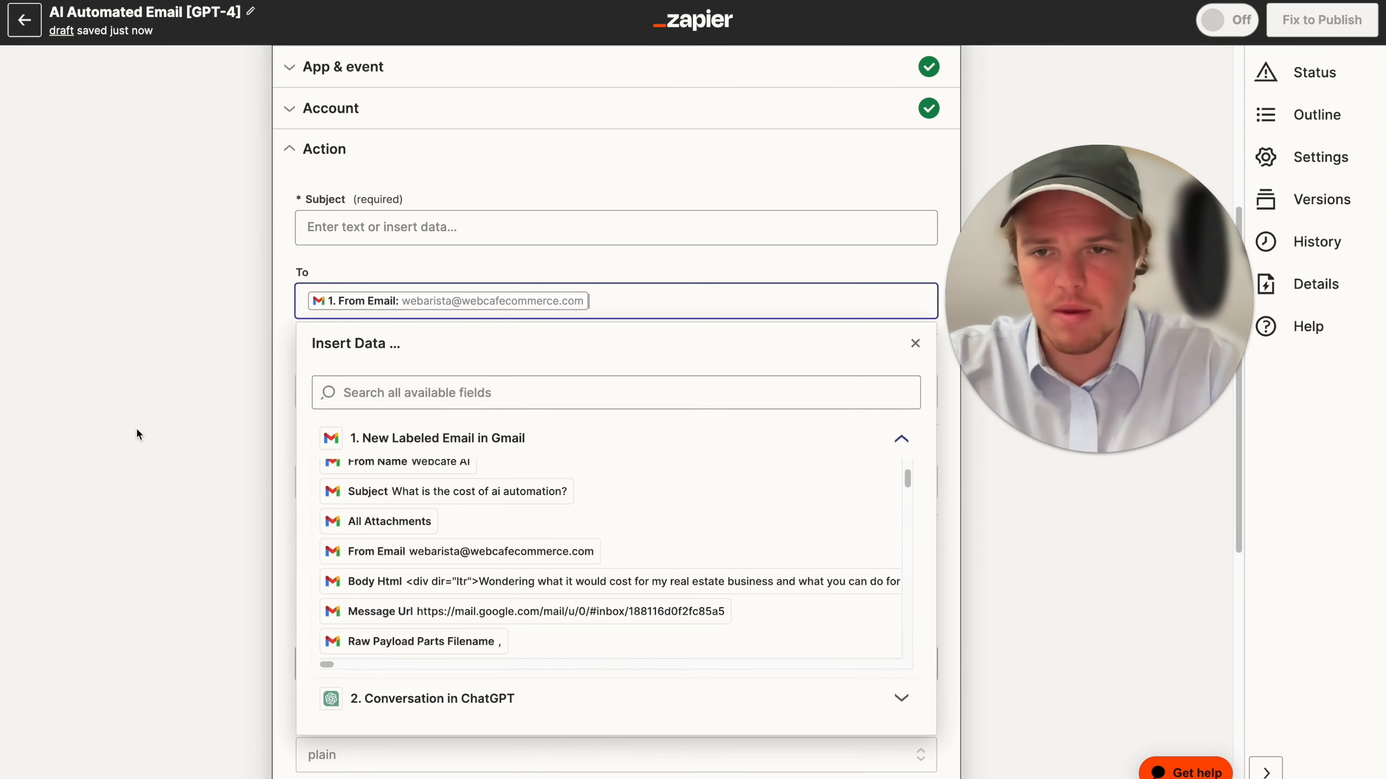
pyautogui.click(136, 428)
# Step: Check the draft's Cc, Bcc and From fields and the earlier recipient settings
pyautogui.scroll(-3, 275, 417)
pyautogui.click(365, 320)
pyautogui.click(271, 354)
pyautogui.click(335, 398)
pyautogui.click(222, 384)
pyautogui.scroll(-3, 221, 385)
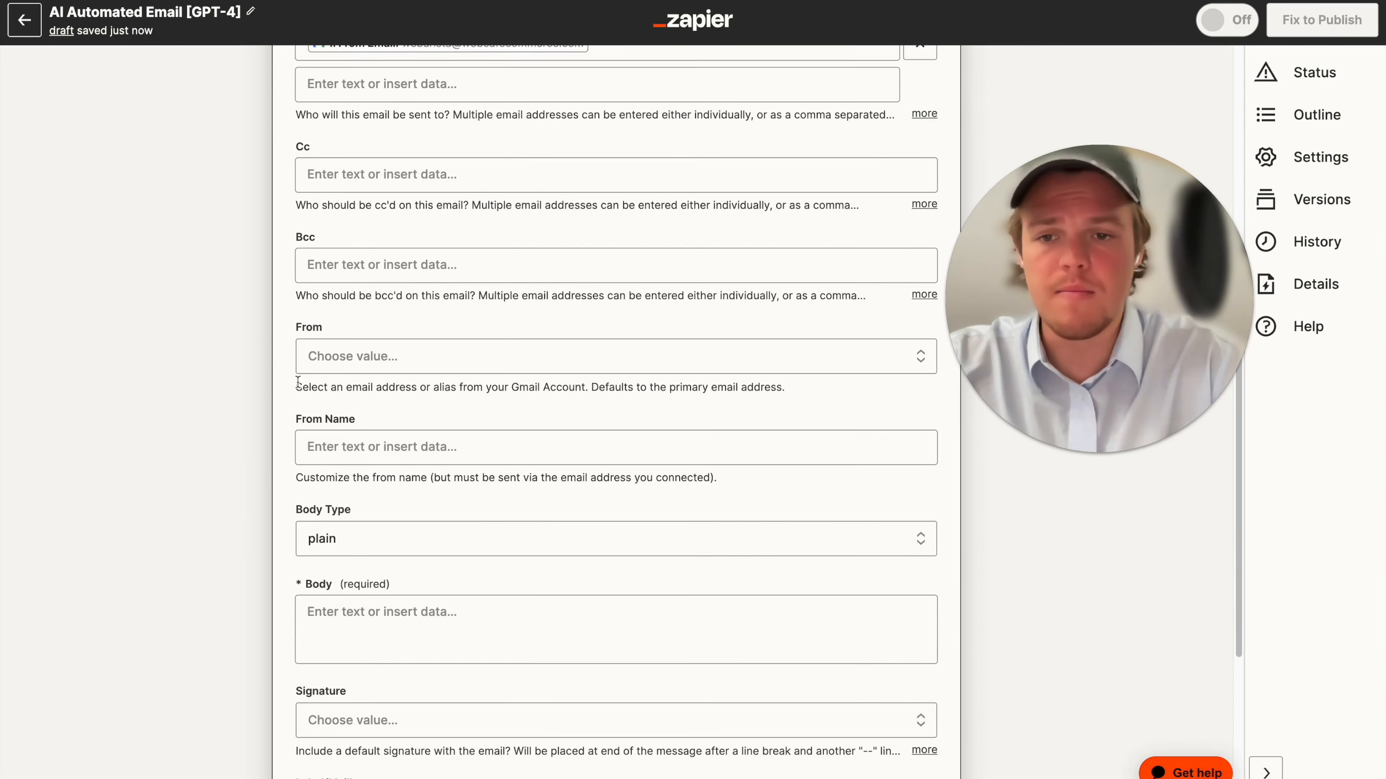
pyautogui.click(358, 358)
pyautogui.click(234, 380)
pyautogui.scroll(7, 443, 386)
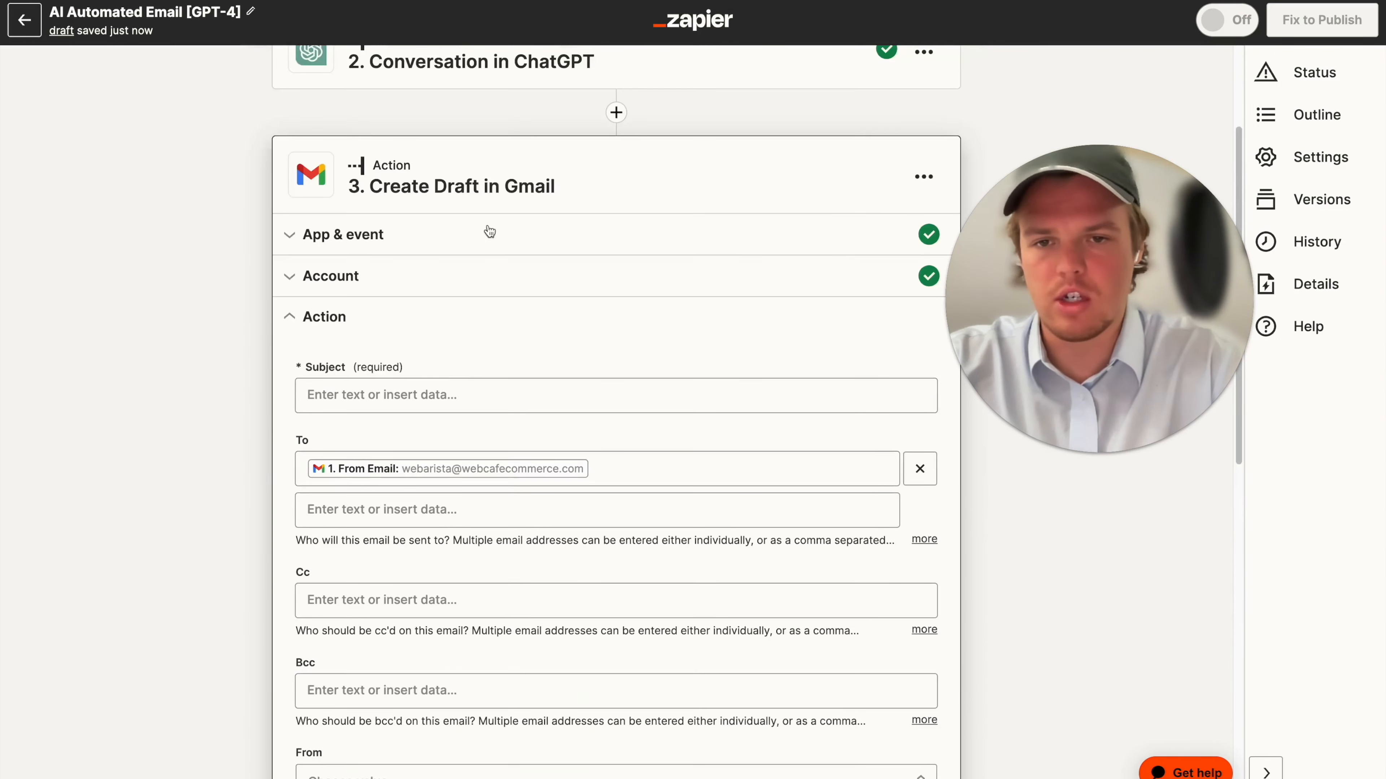
# Step: Fill the draft's Body with the Assistant Response Message from the ChatGPT conversation
pyautogui.scroll(-10, 566, 262)
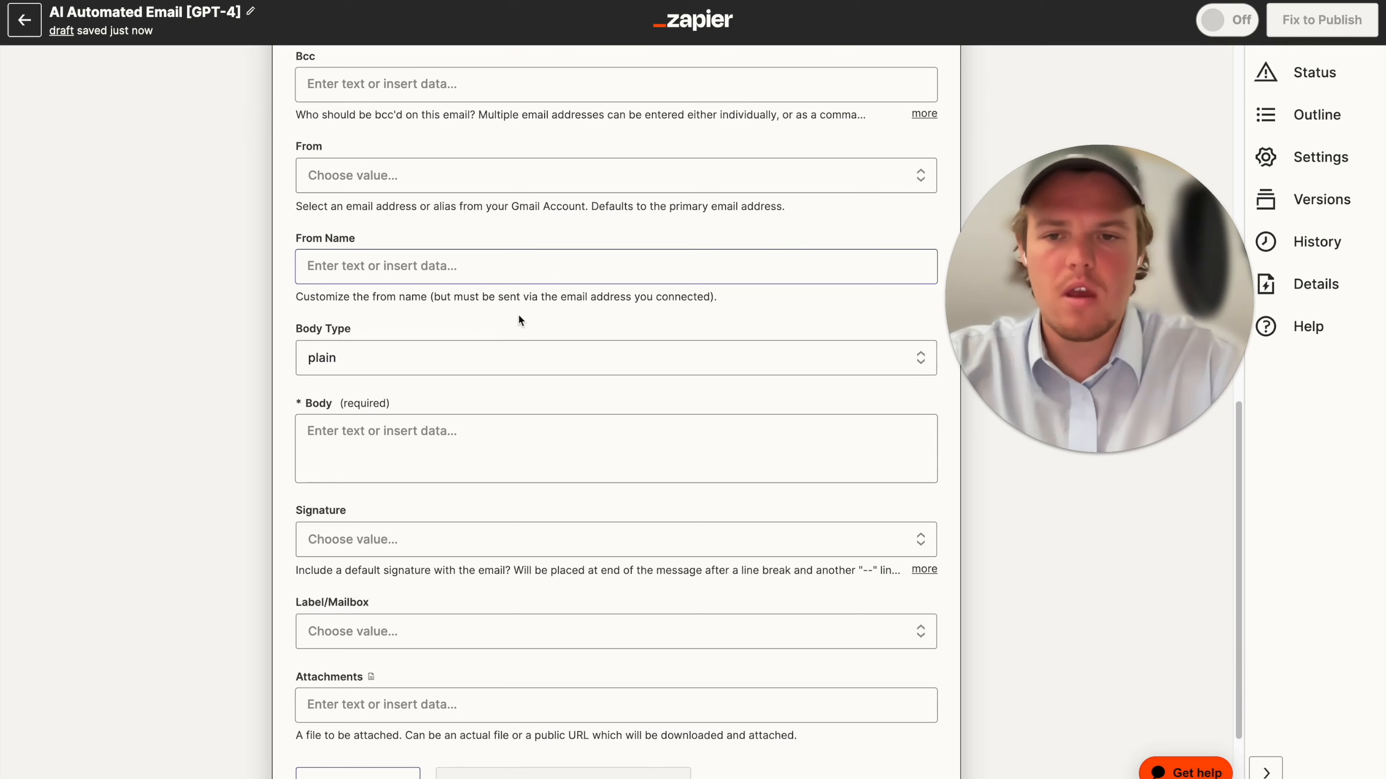
pyautogui.click(464, 433)
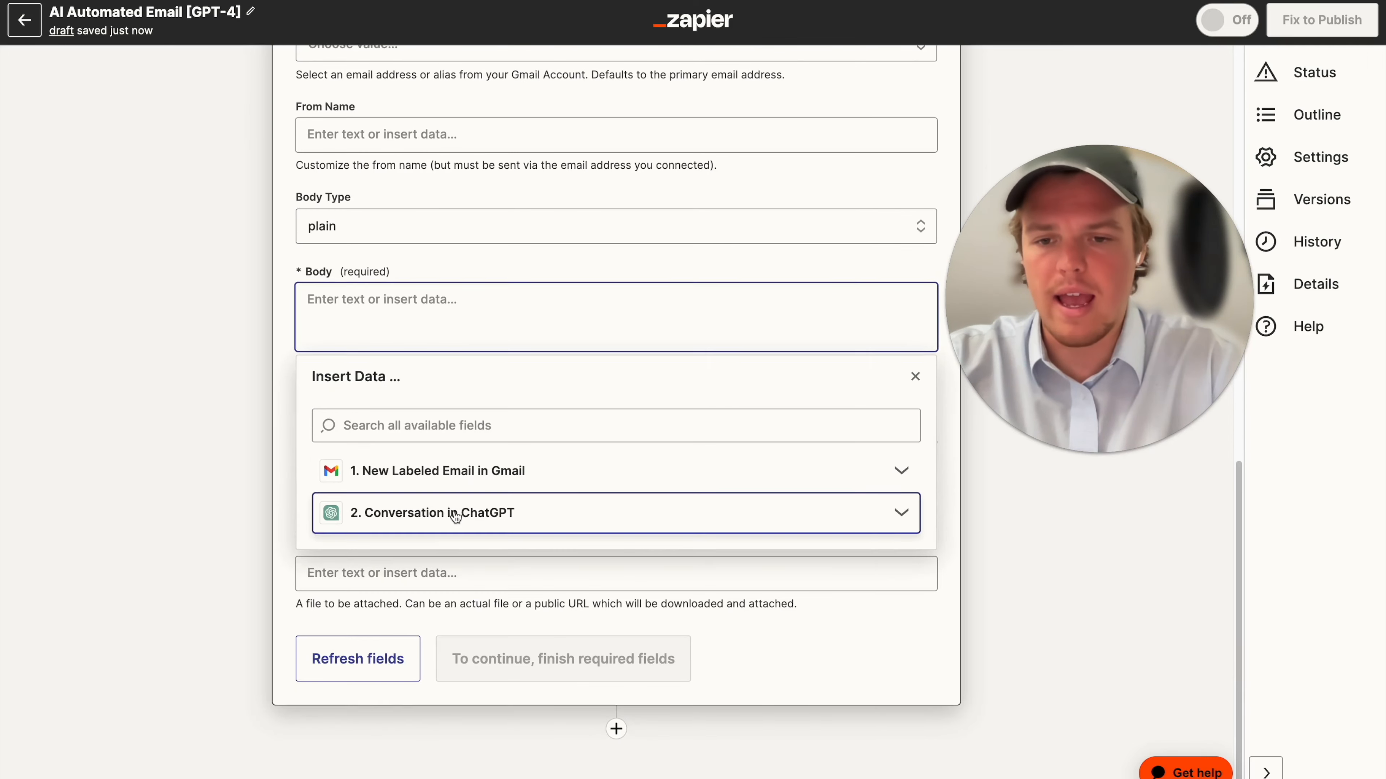
pyautogui.click(460, 515)
pyautogui.scroll(-5, 469, 528)
pyautogui.click(541, 687)
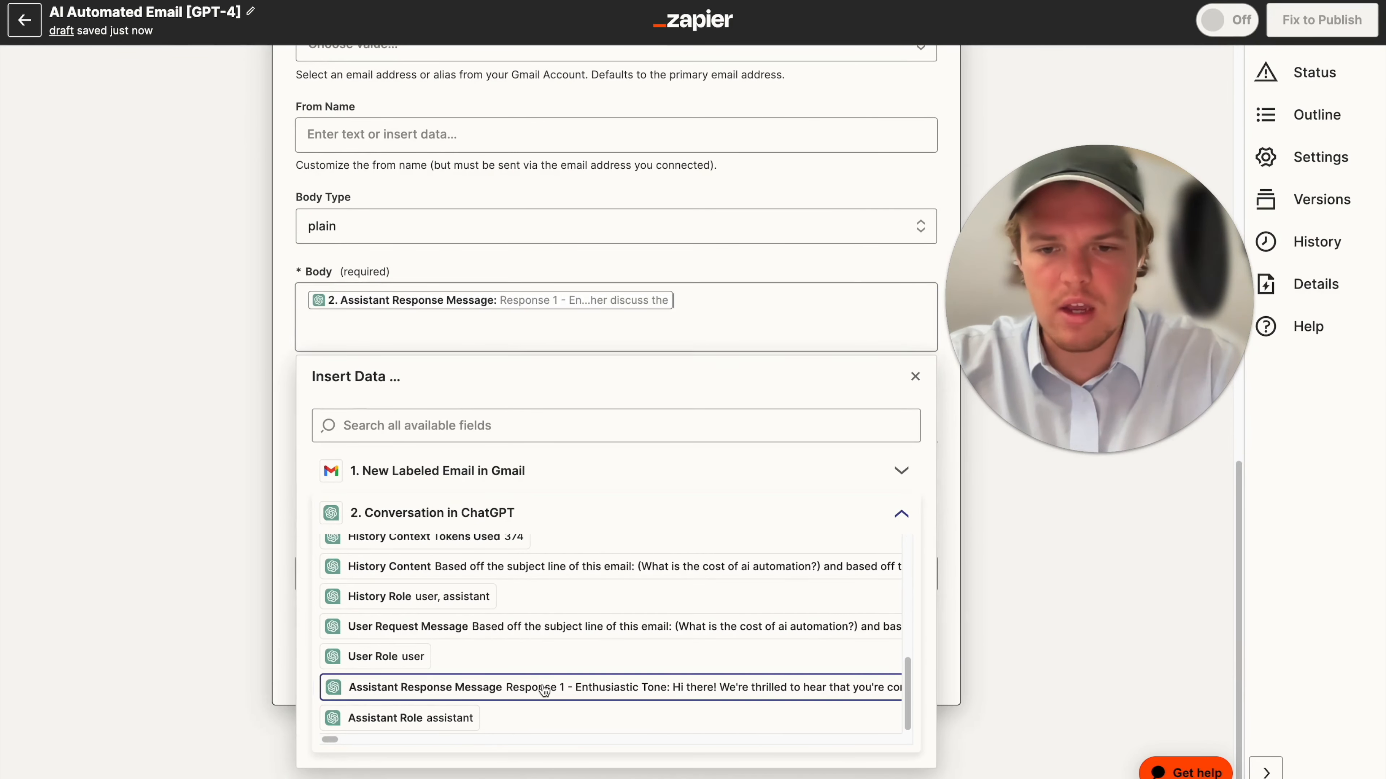
# Step: Check the draft's Signature, Label/Mailbox and Attachments fields, and look over the whole form again
pyautogui.click(393, 409)
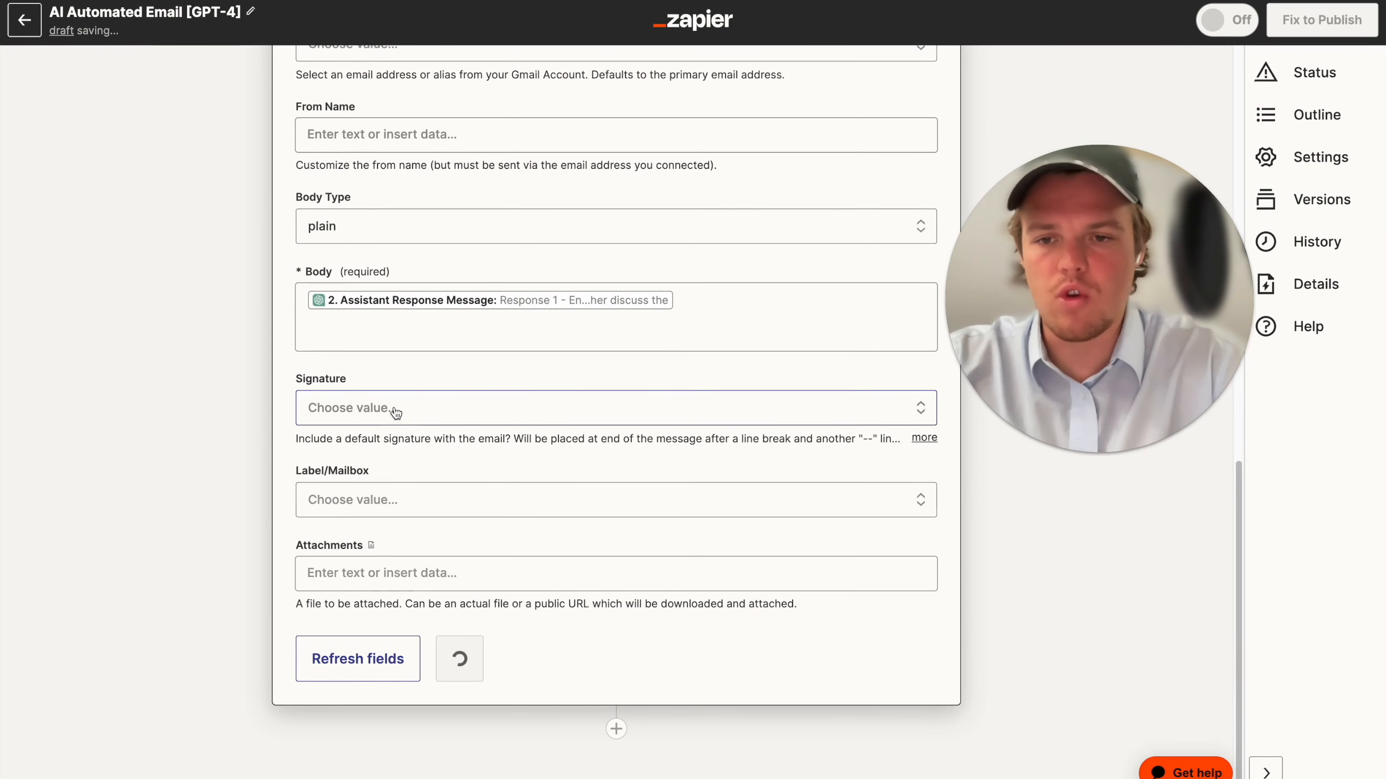
pyautogui.click(235, 463)
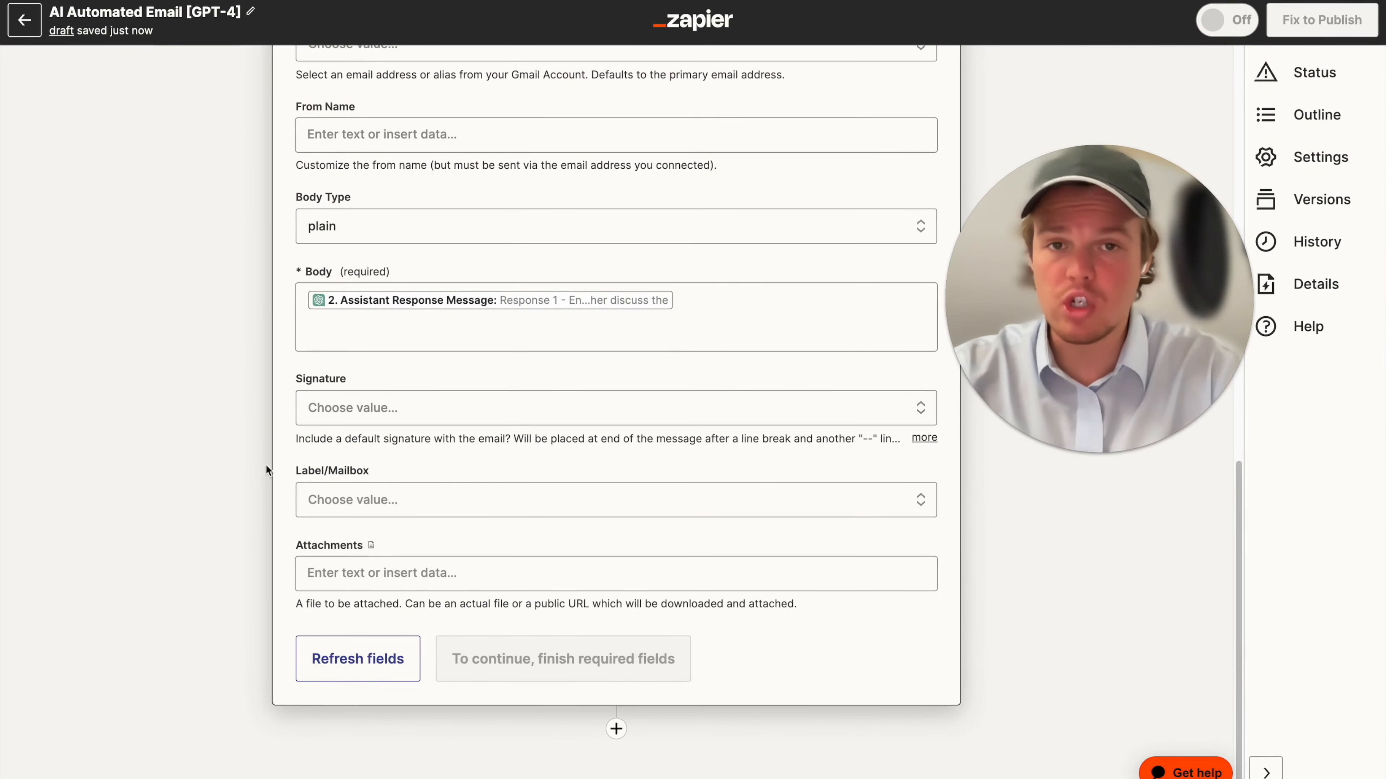
pyautogui.click(420, 508)
pyautogui.click(236, 473)
pyautogui.click(441, 561)
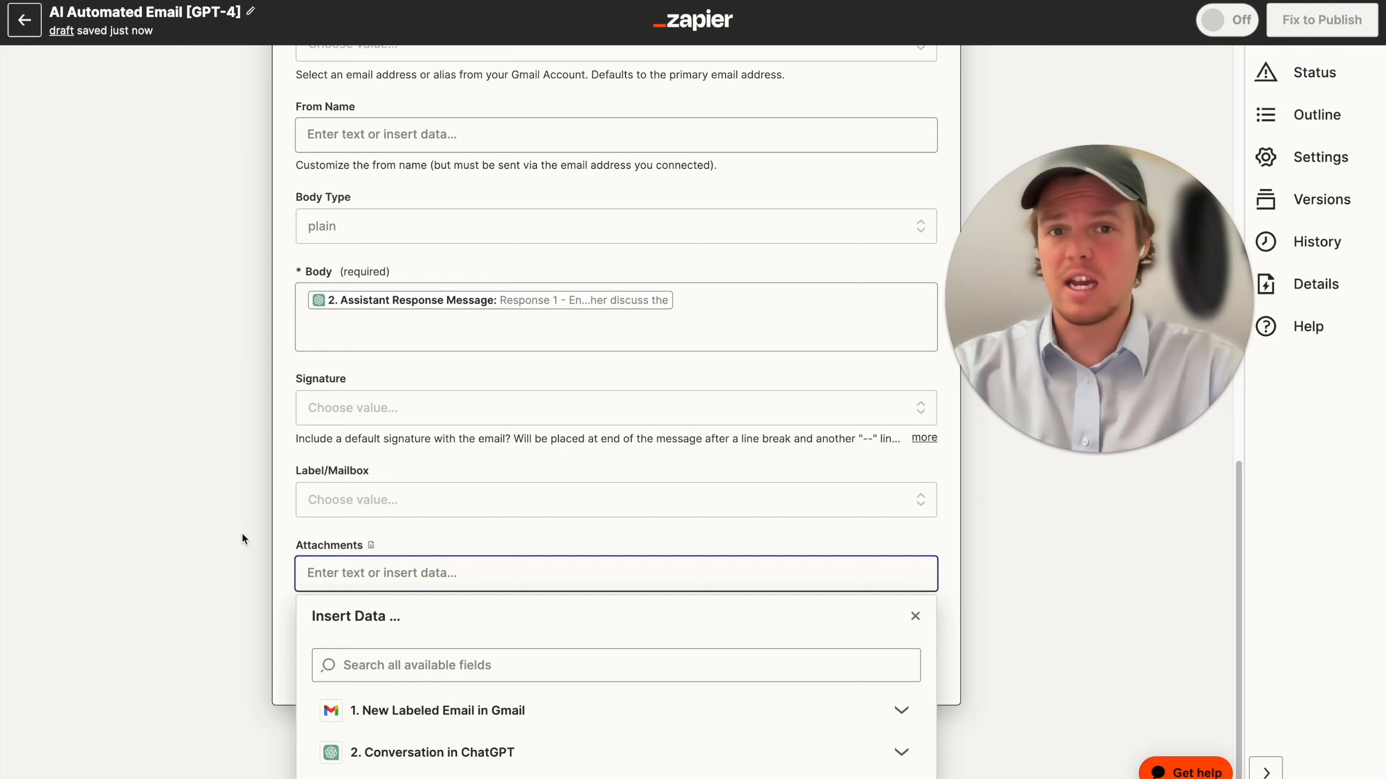
pyautogui.click(224, 511)
pyautogui.scroll(12, 227, 504)
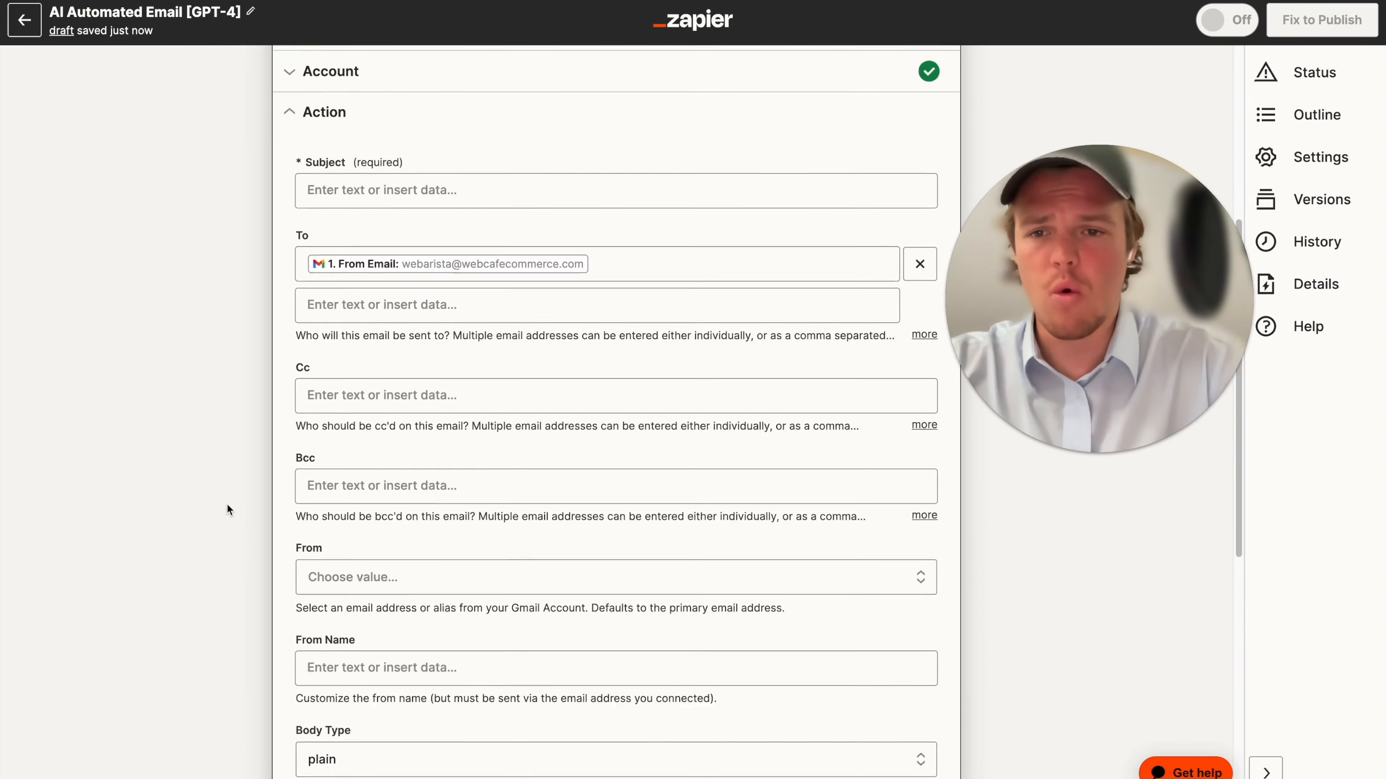
pyautogui.scroll(4, 402, 440)
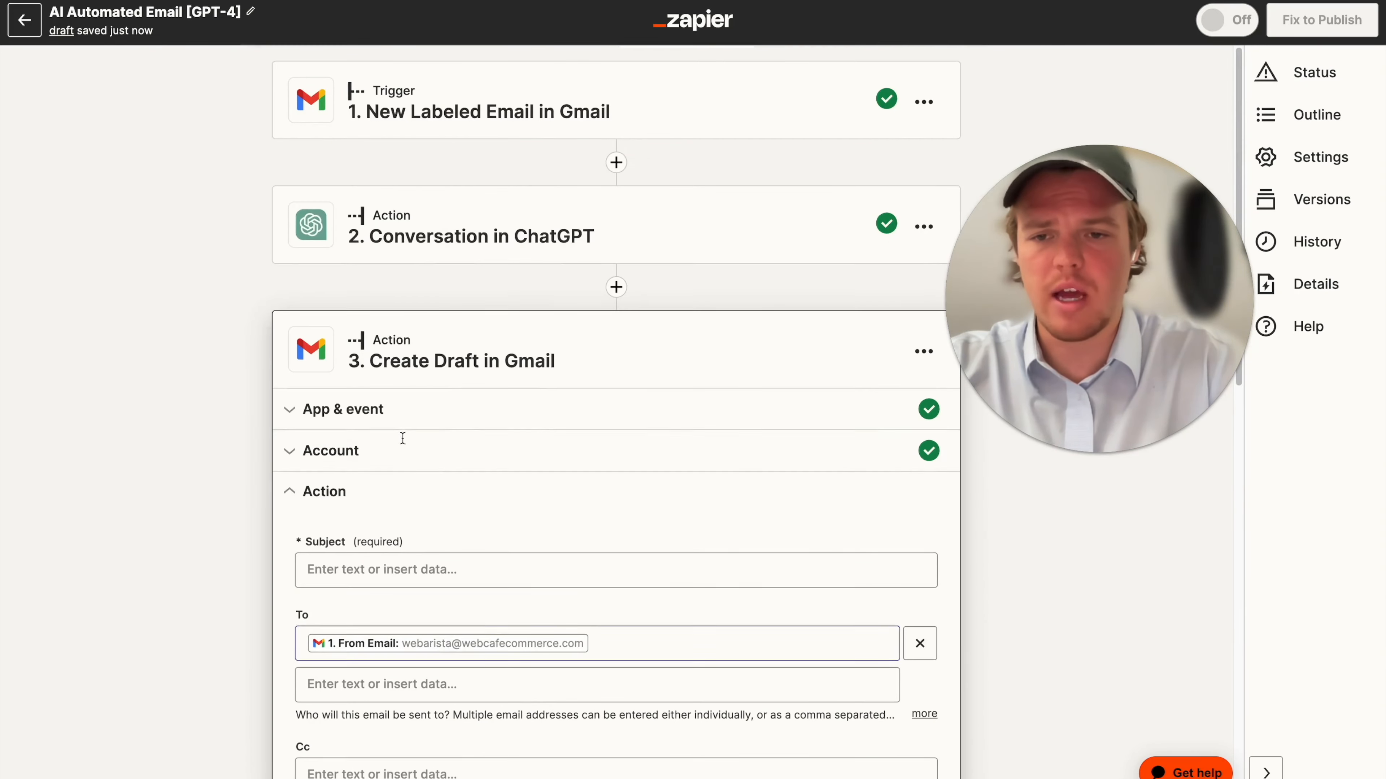
pyautogui.scroll(-9, 429, 489)
pyautogui.scroll(-8, 431, 493)
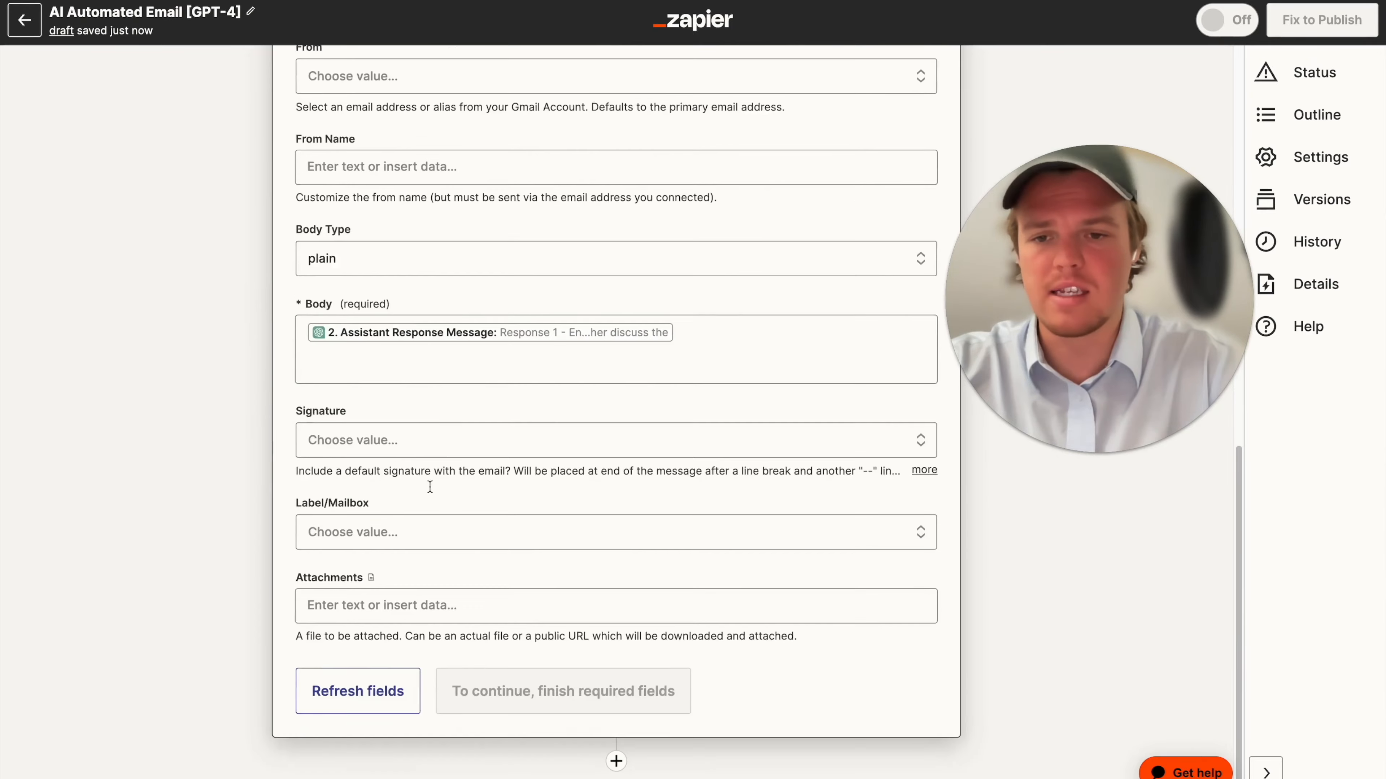
# Step: Insert a second ChatGPT action with the Conversation event between the first conversation and the Gmail draft, and continue to its action setup
pyautogui.scroll(3, 430, 462)
pyautogui.scroll(10, 421, 434)
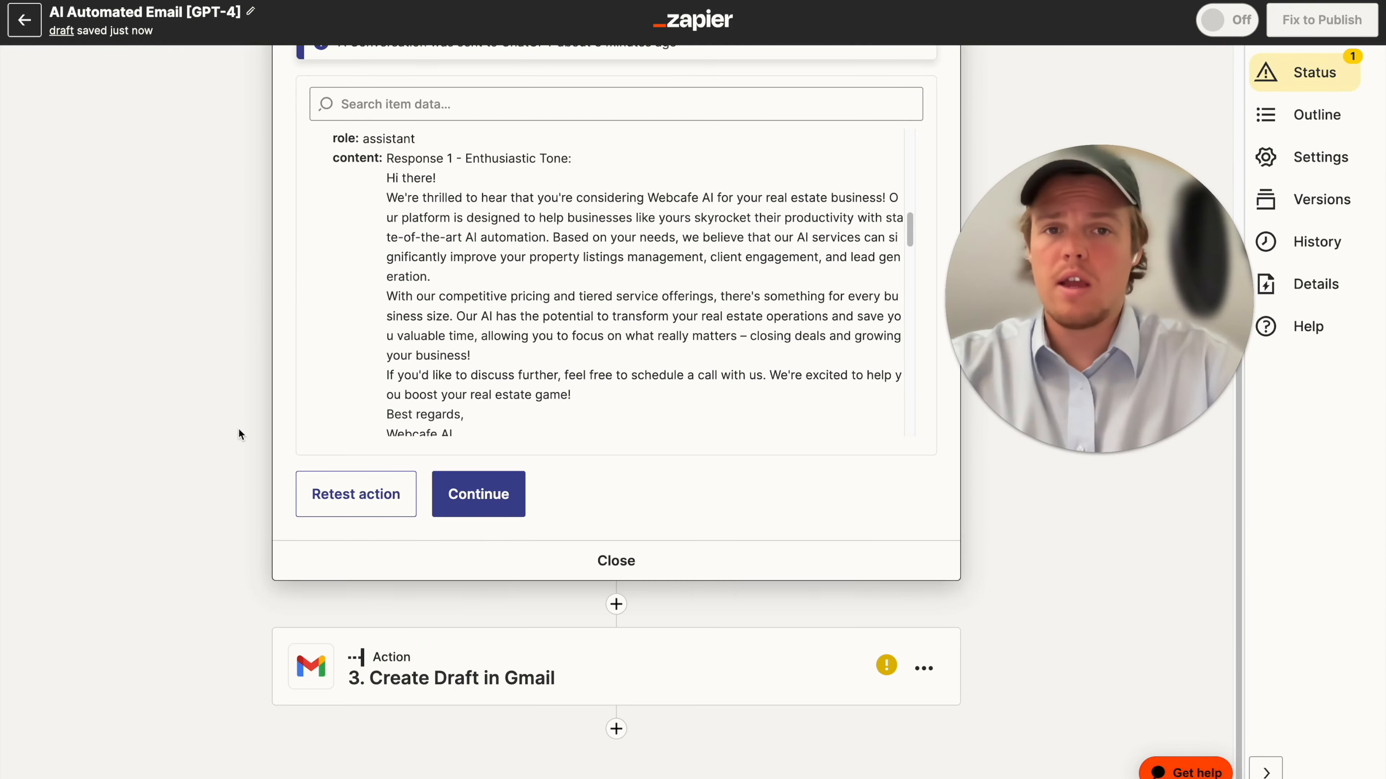
pyautogui.click(616, 604)
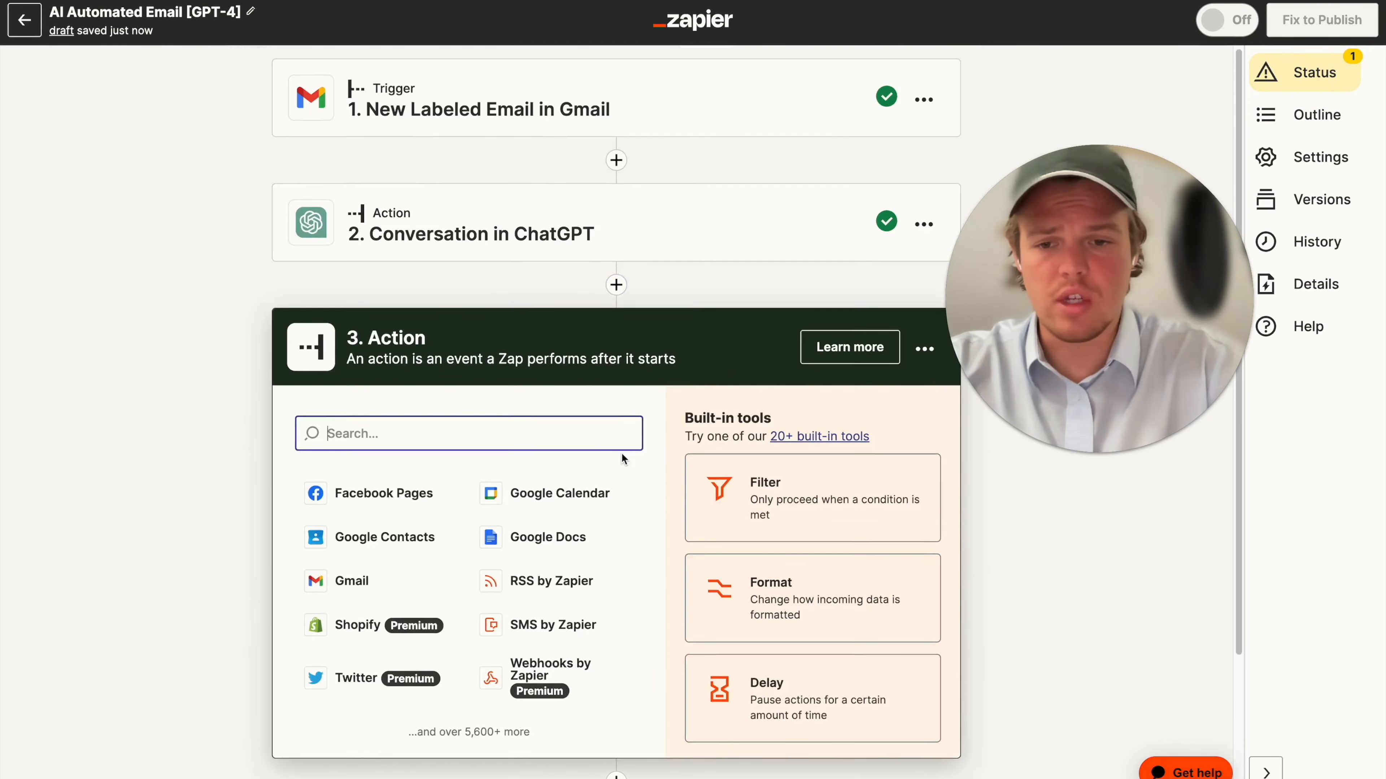
pyautogui.write('chatgpt')
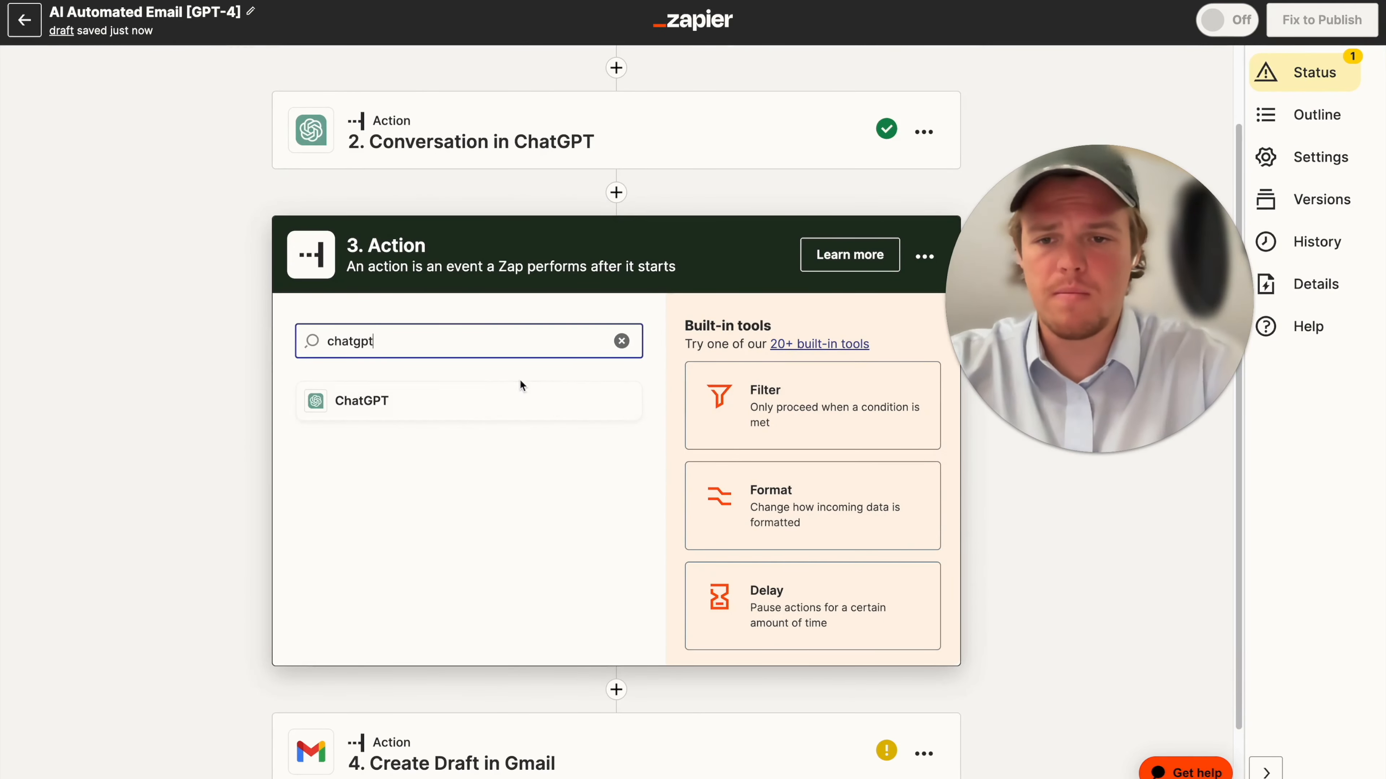
pyautogui.click(532, 389)
pyautogui.click(454, 452)
pyautogui.click(472, 518)
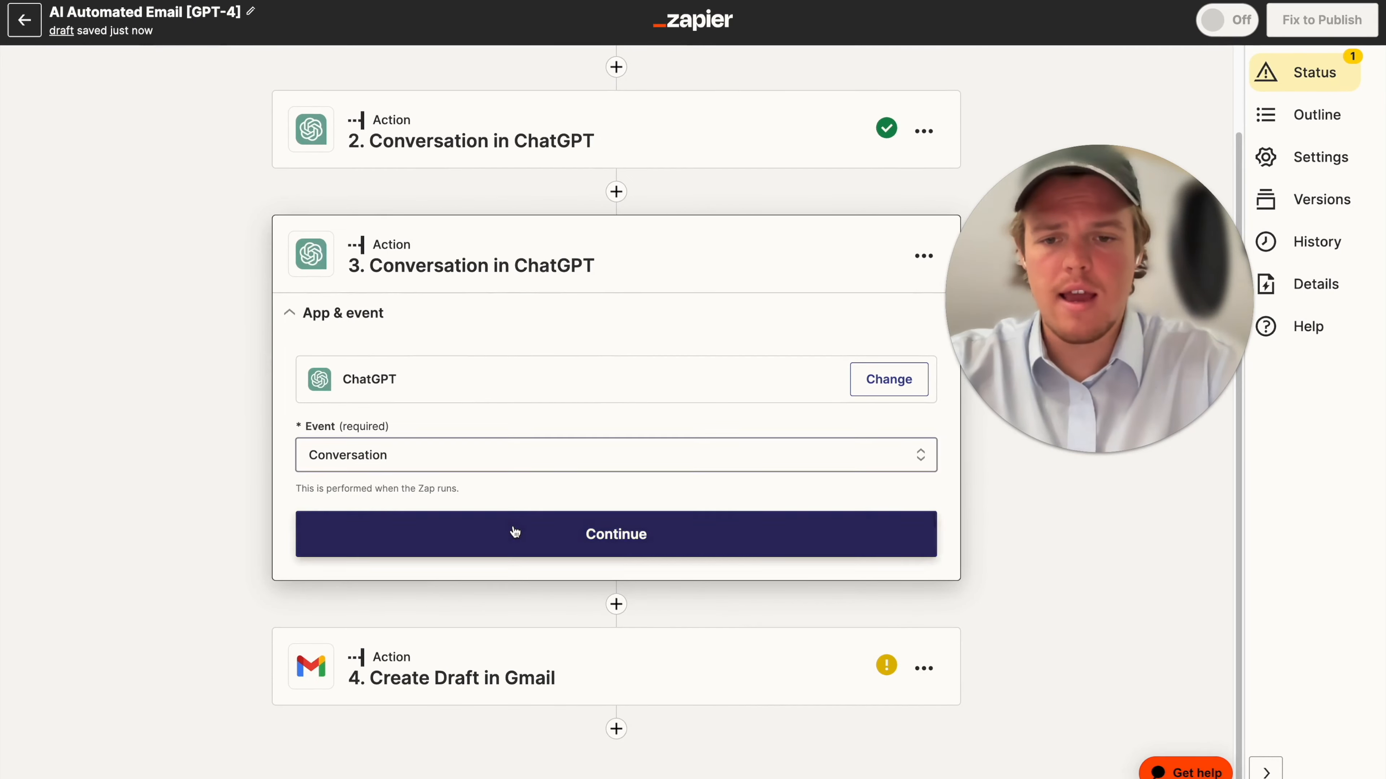
pyautogui.click(509, 532)
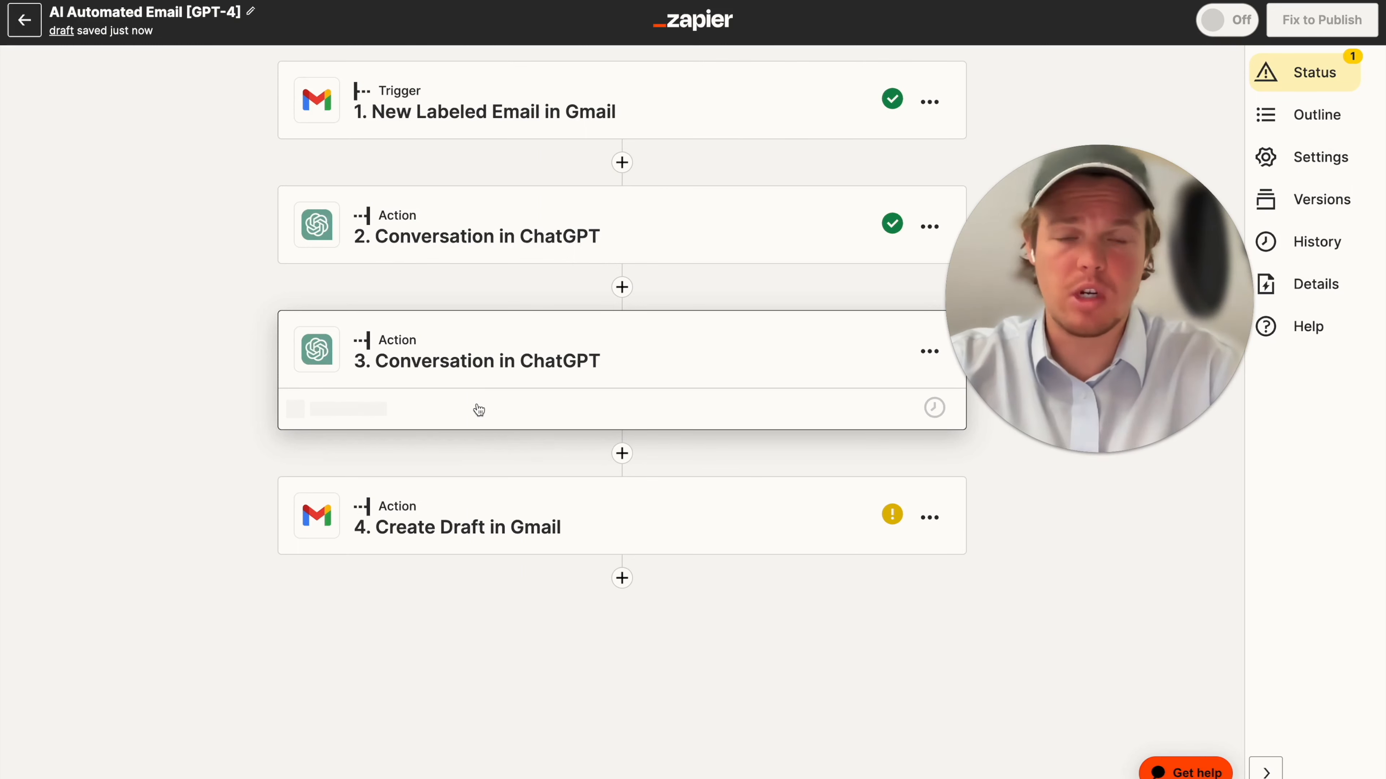
pyautogui.moveTo(1053, 345); pyautogui.dragTo(1167, 361)
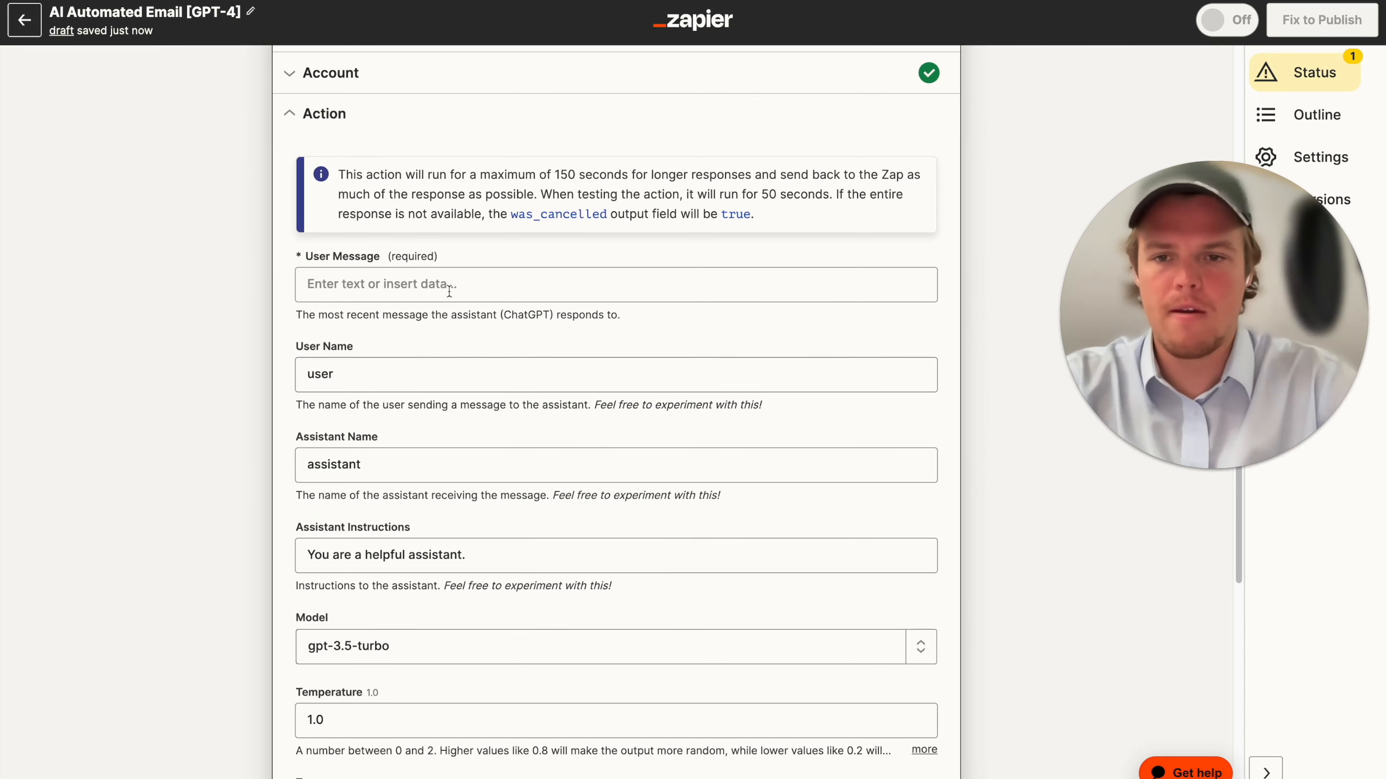
# Step: Begin the new action's User Message with "Based off the body of this email:" followed by the first conversation's Assistant Response Message in parentheses
pyautogui.click(449, 286)
pyautogui.write('Based ')
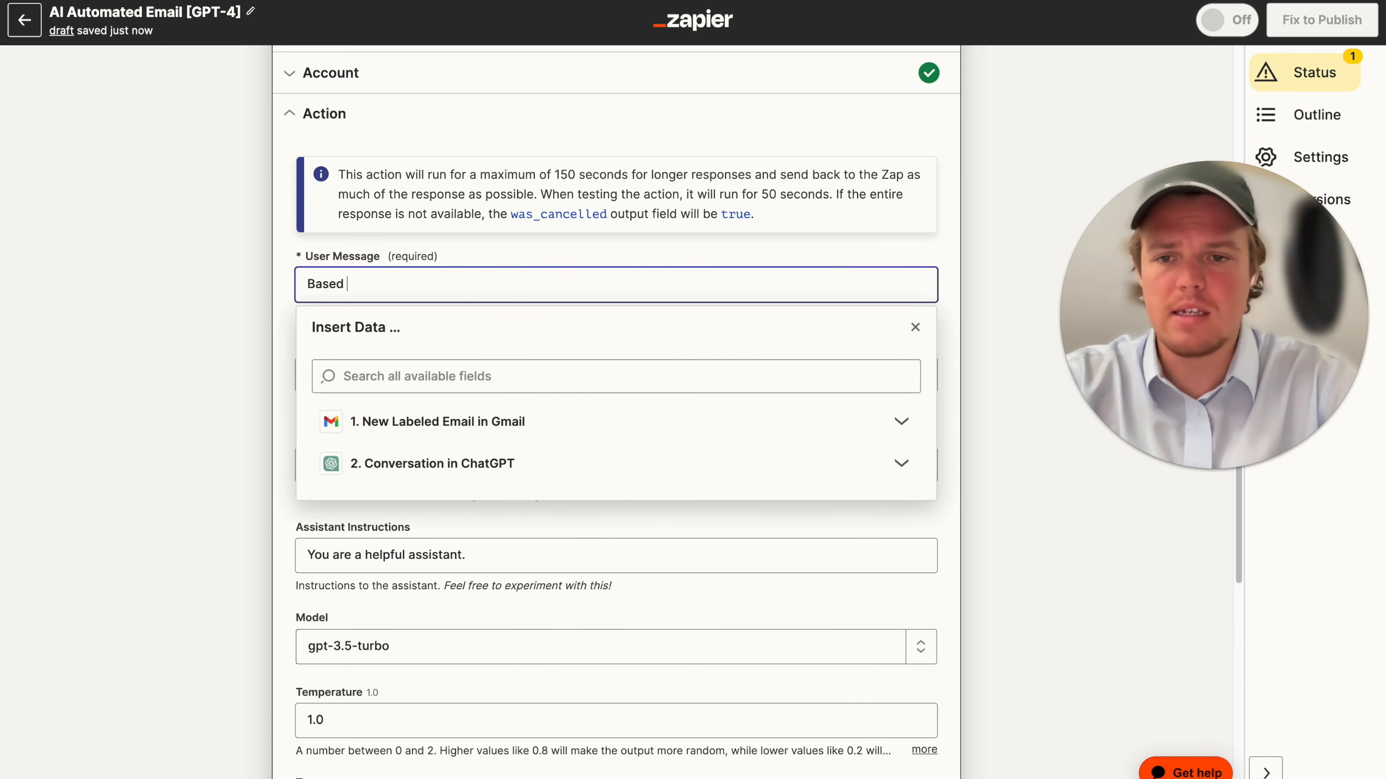
pyautogui.write('off the body of ')
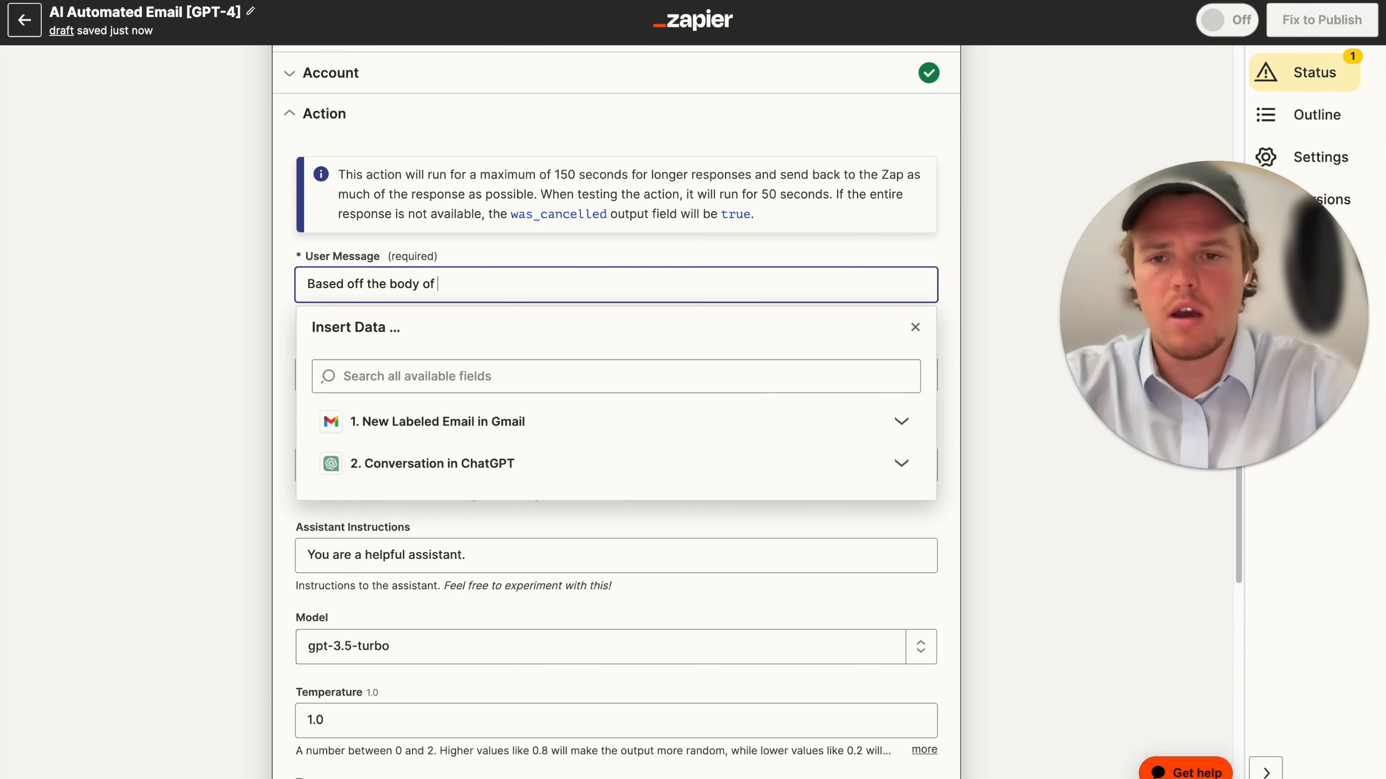
pyautogui.write('this email: (')
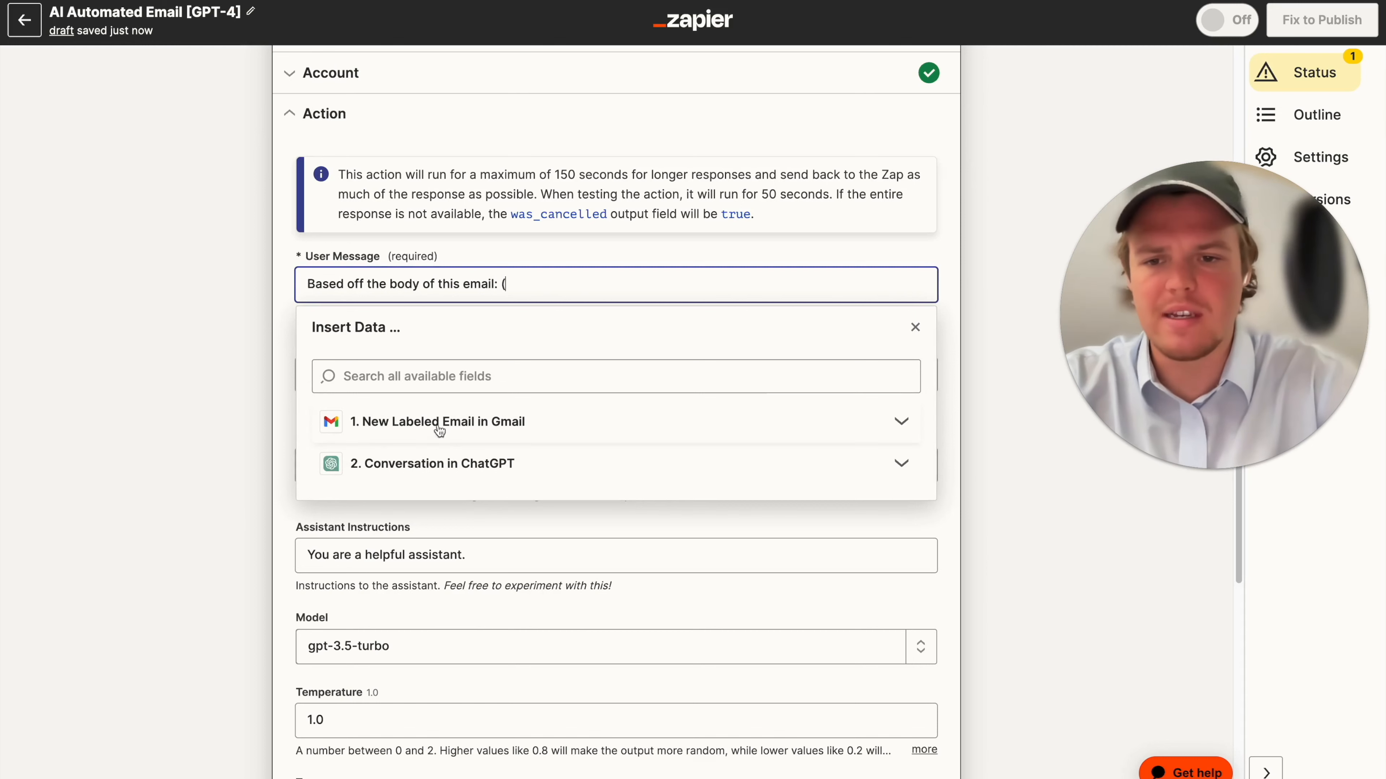
pyautogui.click(438, 463)
pyautogui.scroll(-10, 464, 546)
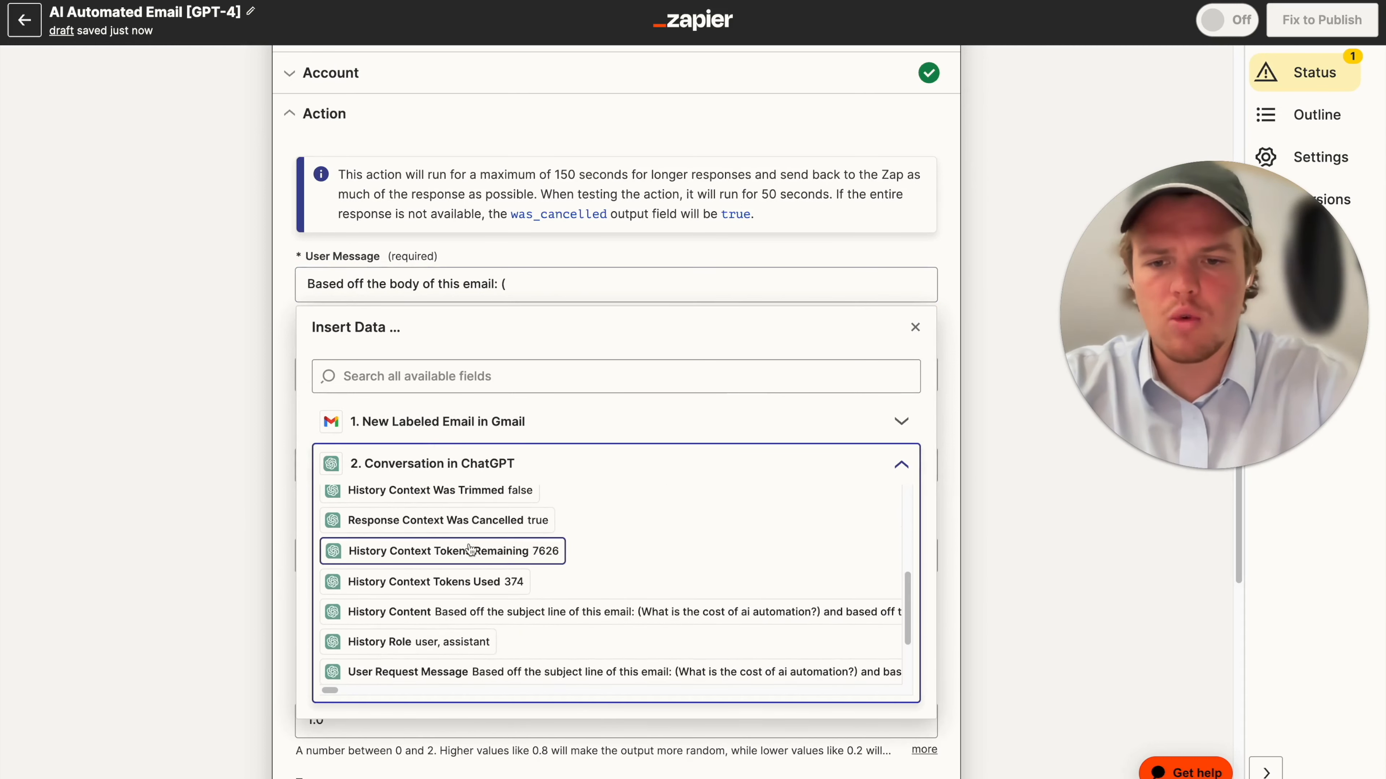
pyautogui.click(504, 635)
pyautogui.write('_')
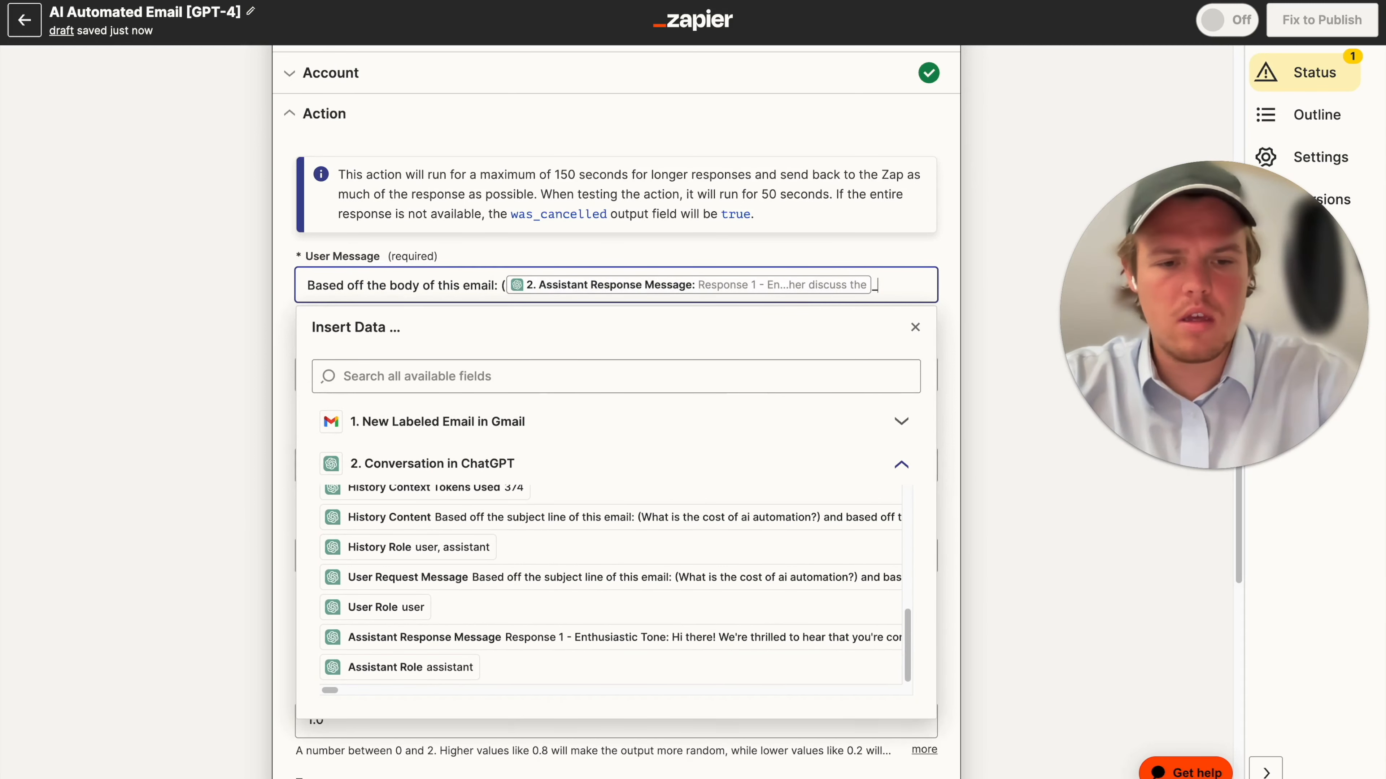
# Step: Add the instruction "Generate an effective email subject line." on a new line of the User Message
pyautogui.press('Return')
pyautogui.write('Gen')
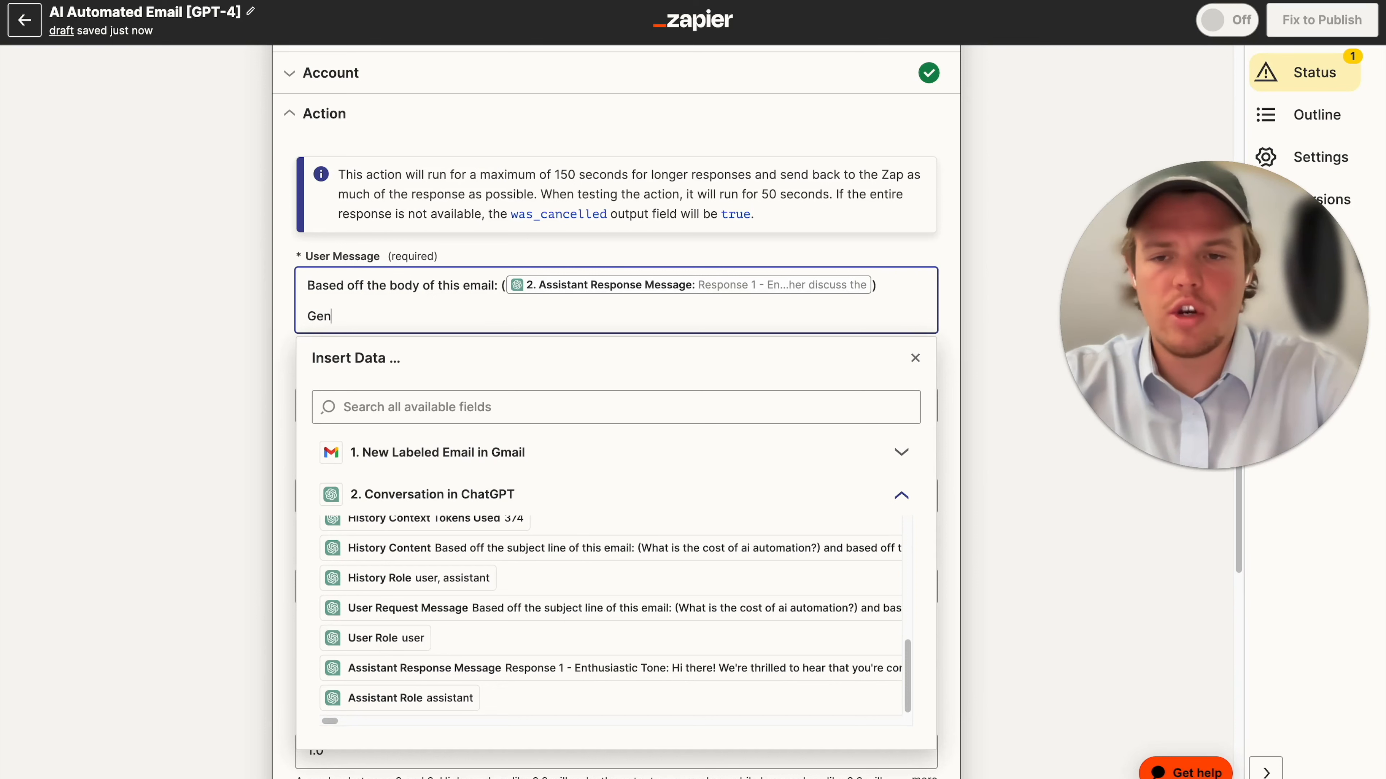
pyautogui.write('erate an effective email subject line.')
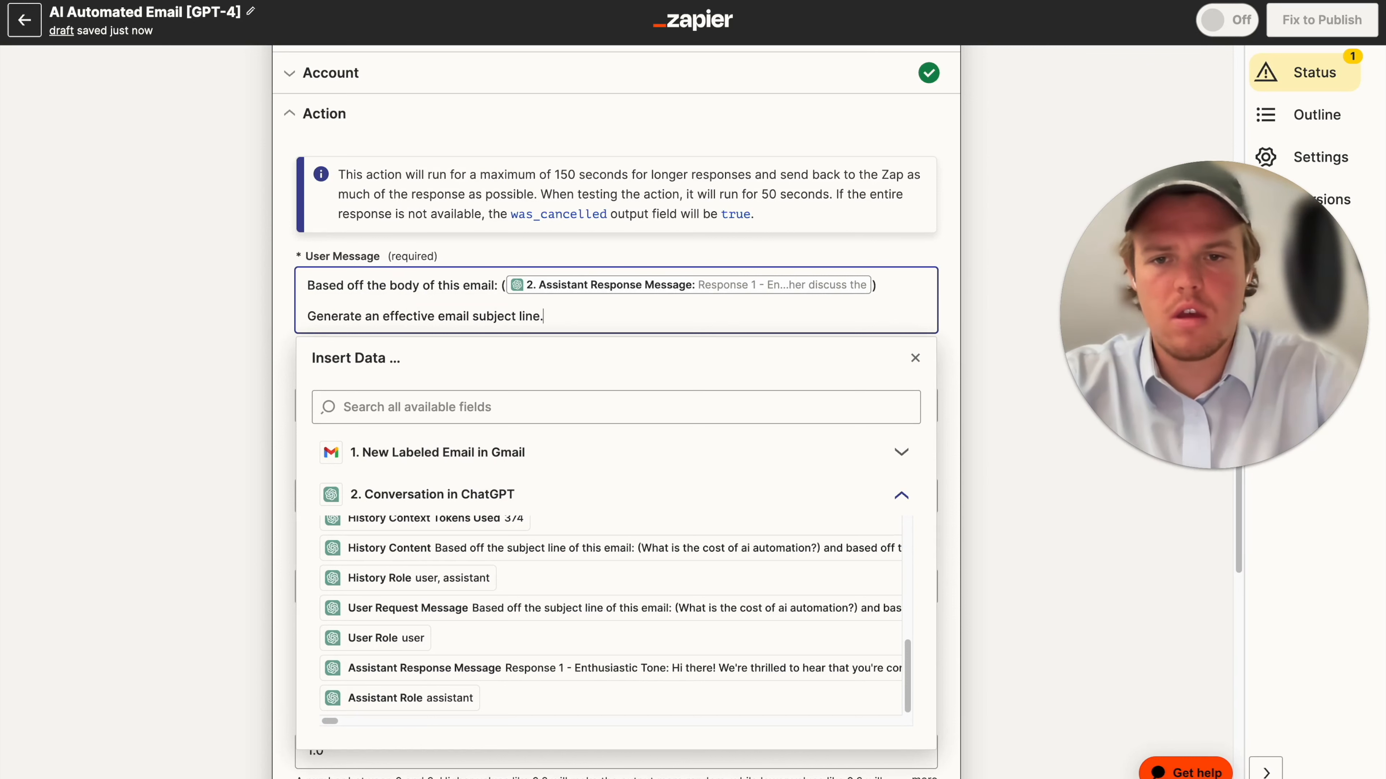
# Step: Add the line "Parameter: Include "Webcafe AI" in the subject line" to the end of the User Message
pyautogui.press('Return')
pyautogui.write('P')
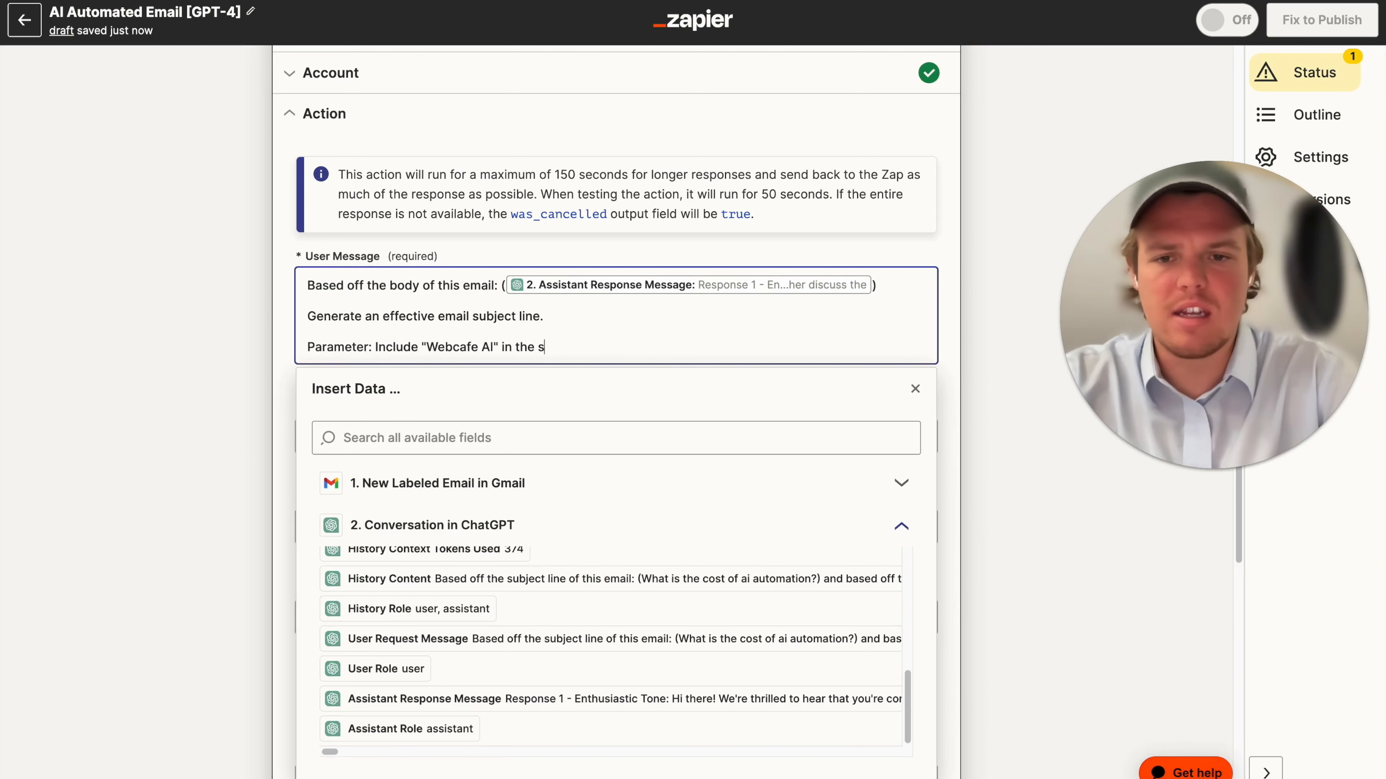
pyautogui.write('line')
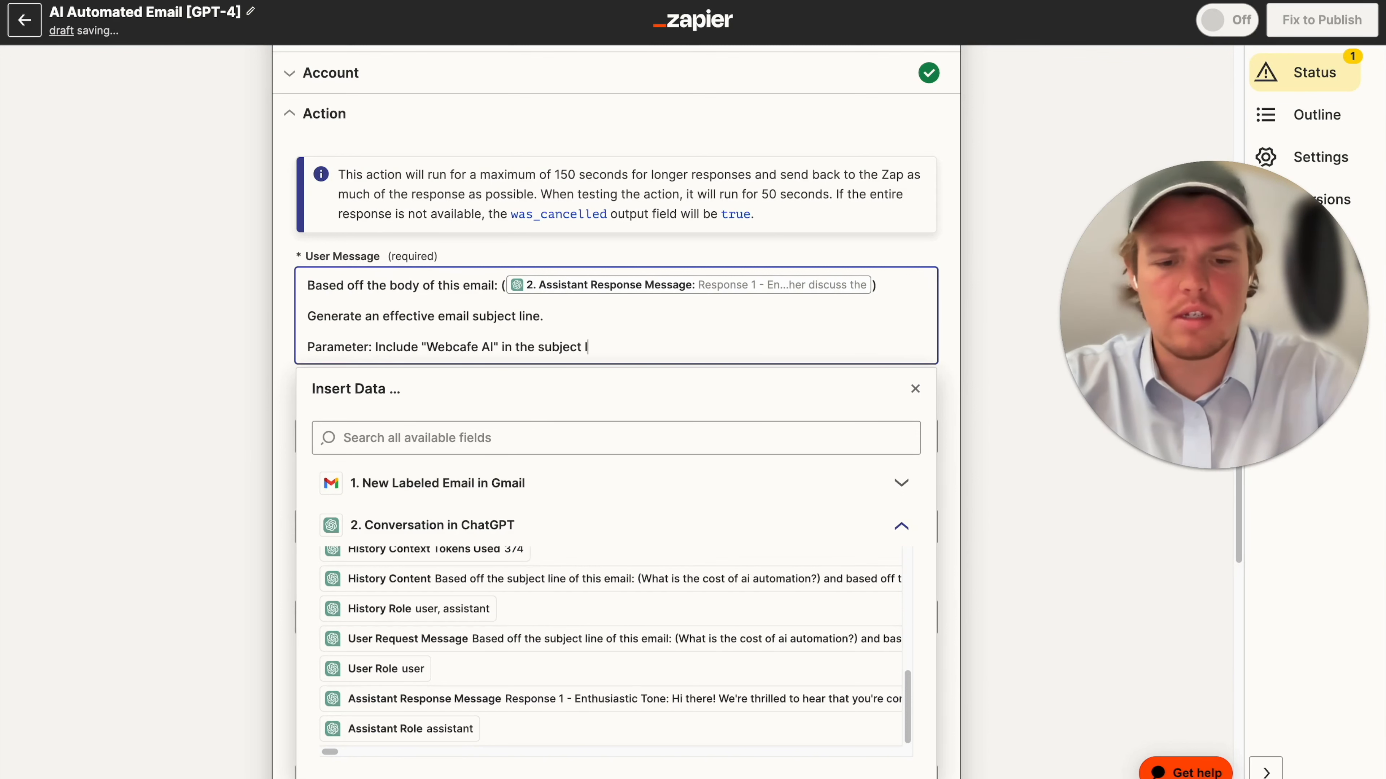
pyautogui.click(213, 361)
# Step: Set the model of the subject-line conversation to gpt-4
pyautogui.scroll(-1, 234, 372)
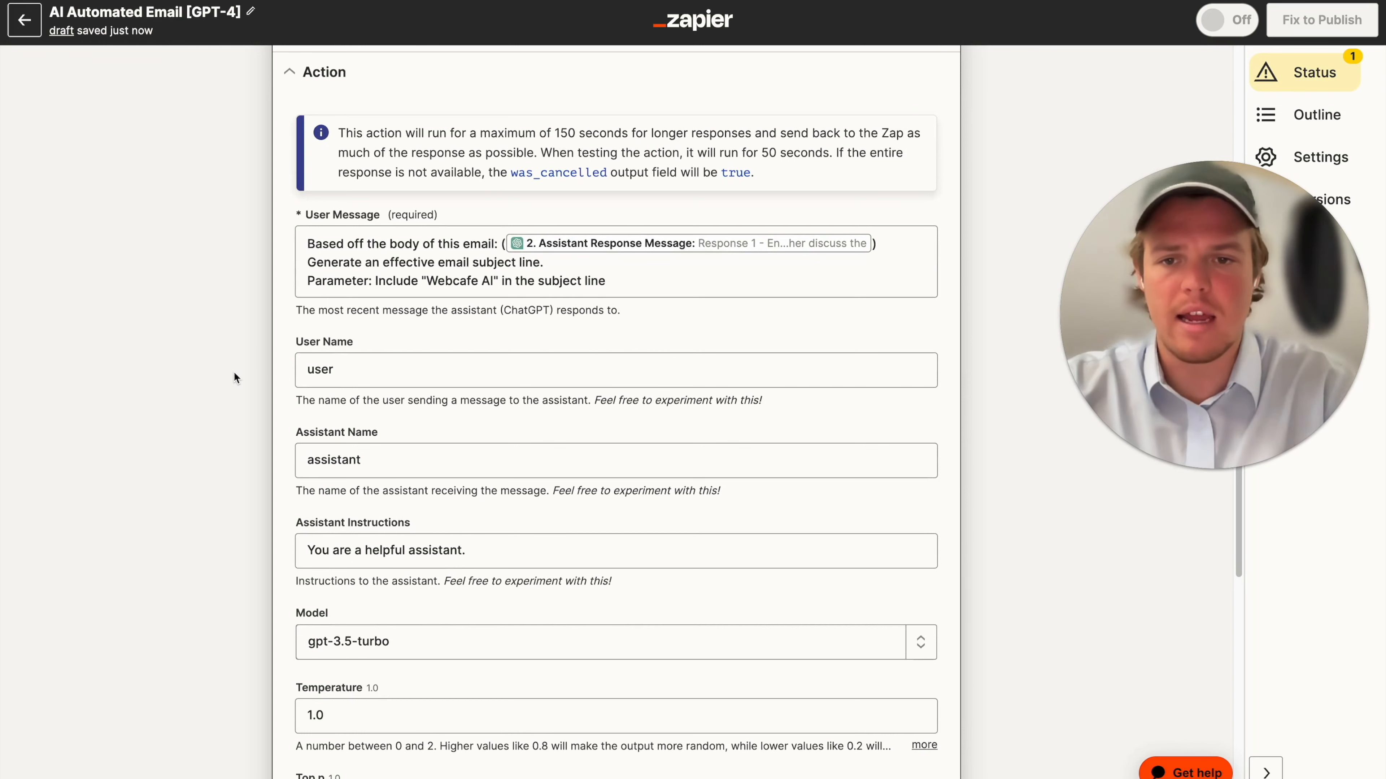
pyautogui.scroll(-5, 228, 431)
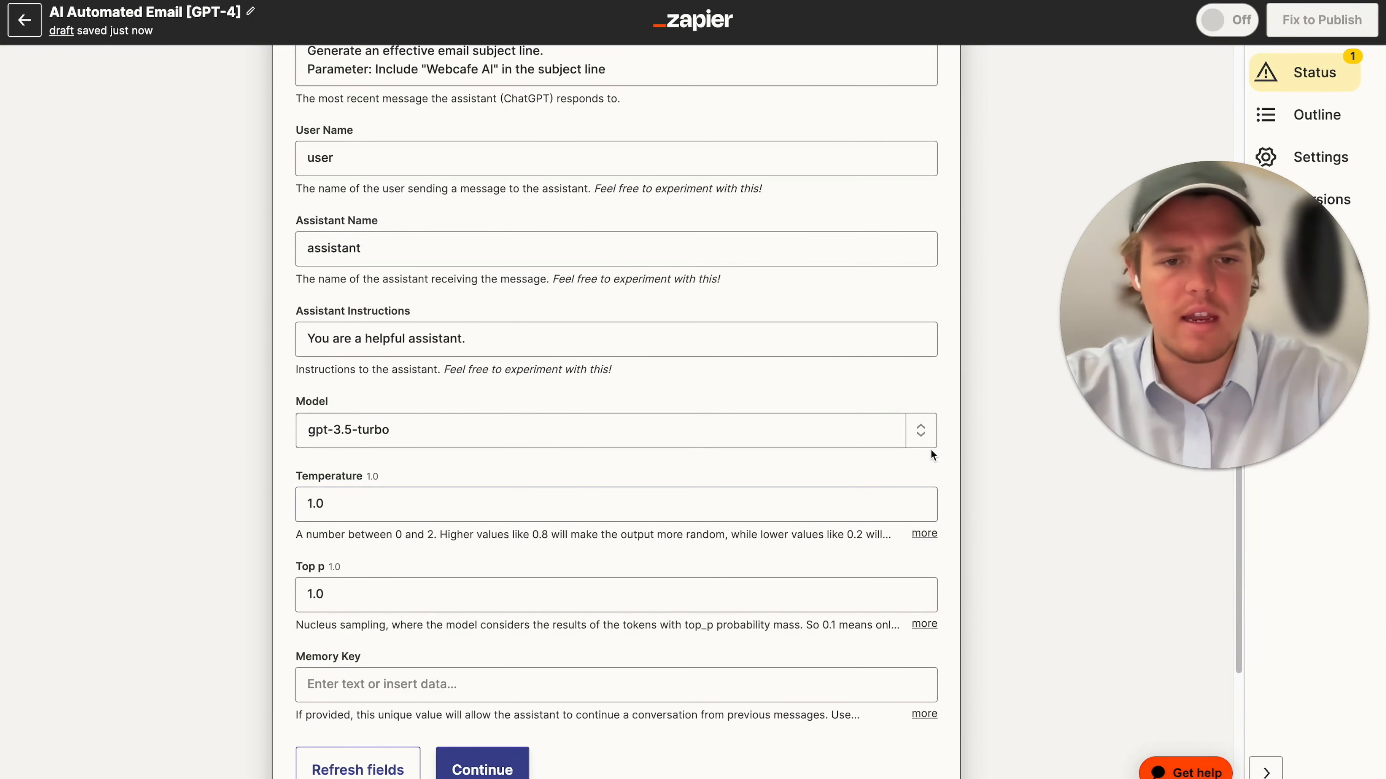
pyautogui.click(922, 430)
pyautogui.click(352, 481)
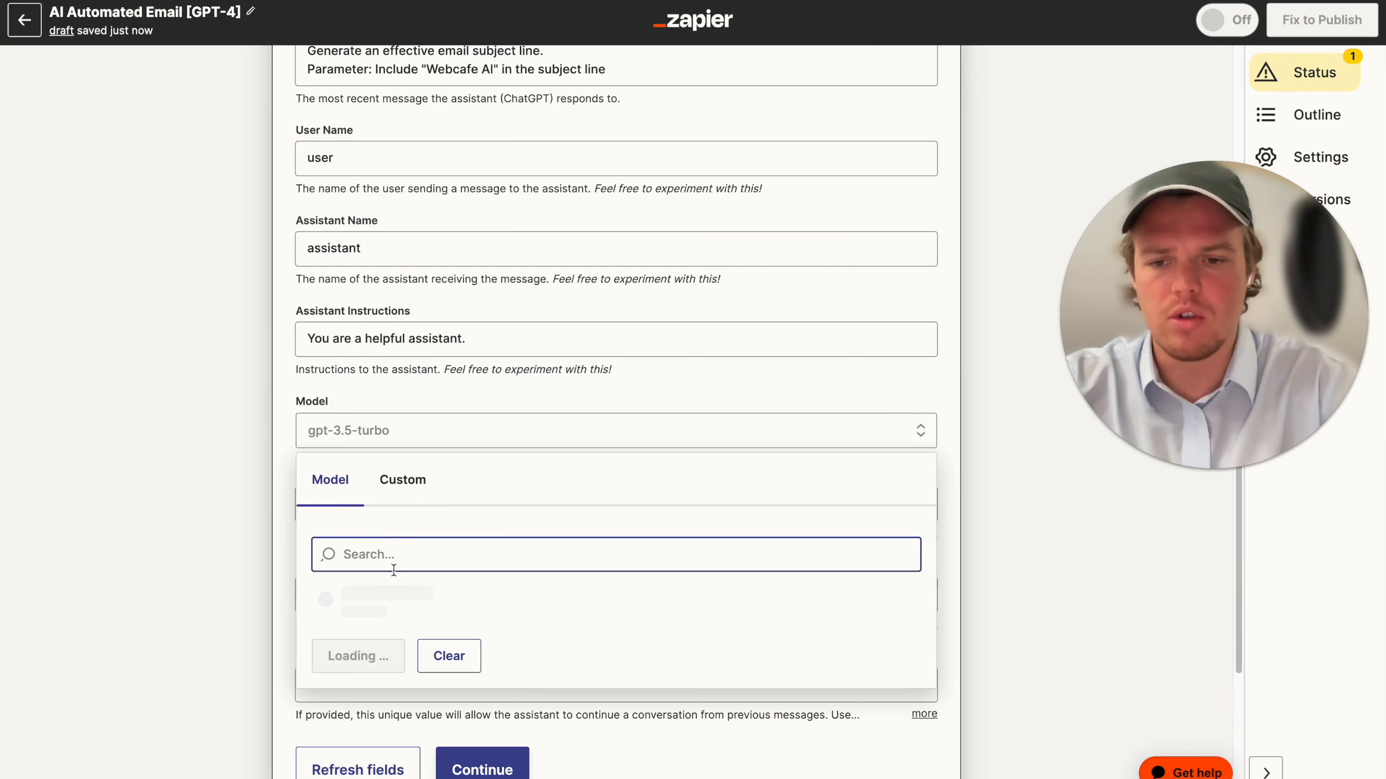
pyautogui.click(385, 665)
pyautogui.scroll(1, 392, 214)
# Step: Enter "subject" as the Memory Key of the subject-line conversation
pyautogui.scroll(-4, 380, 531)
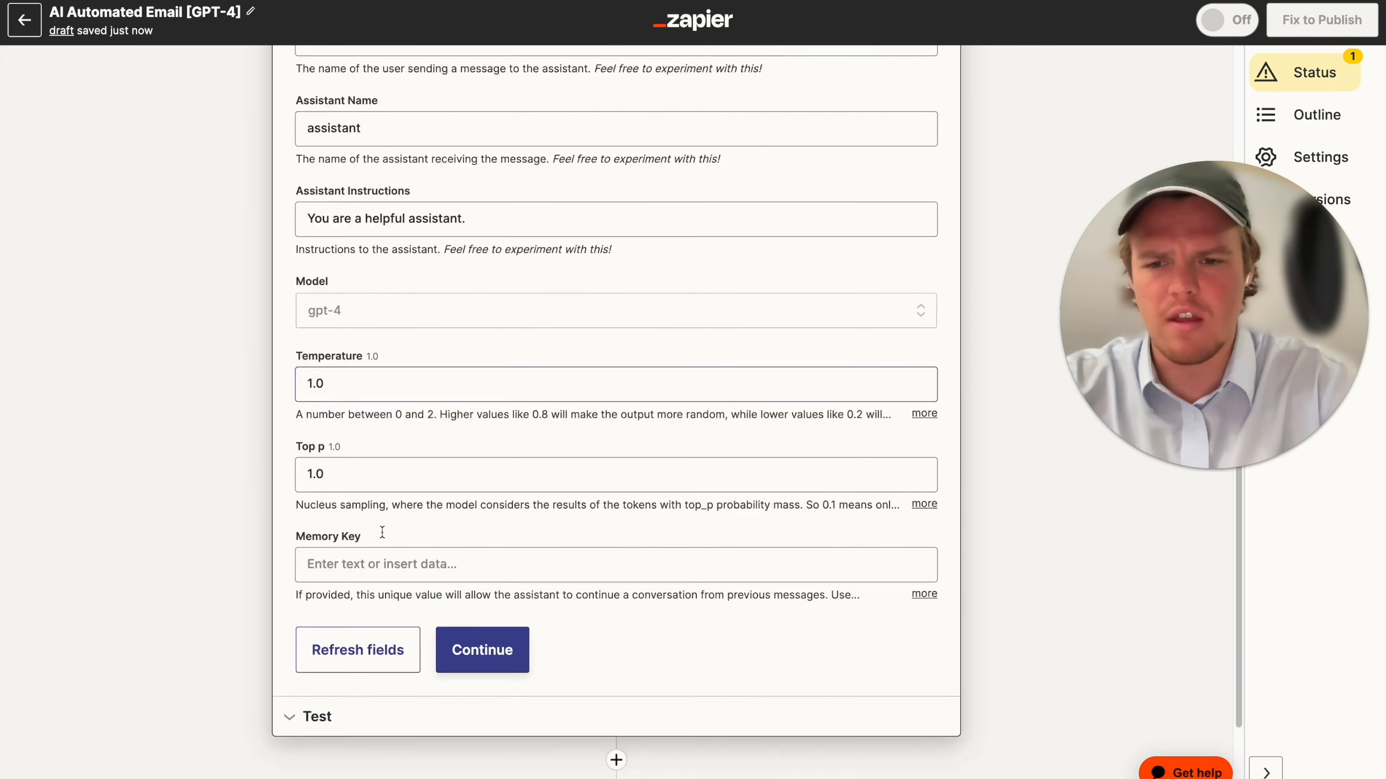
pyautogui.click(363, 519)
pyautogui.write('subject')
pyautogui.click(88, 490)
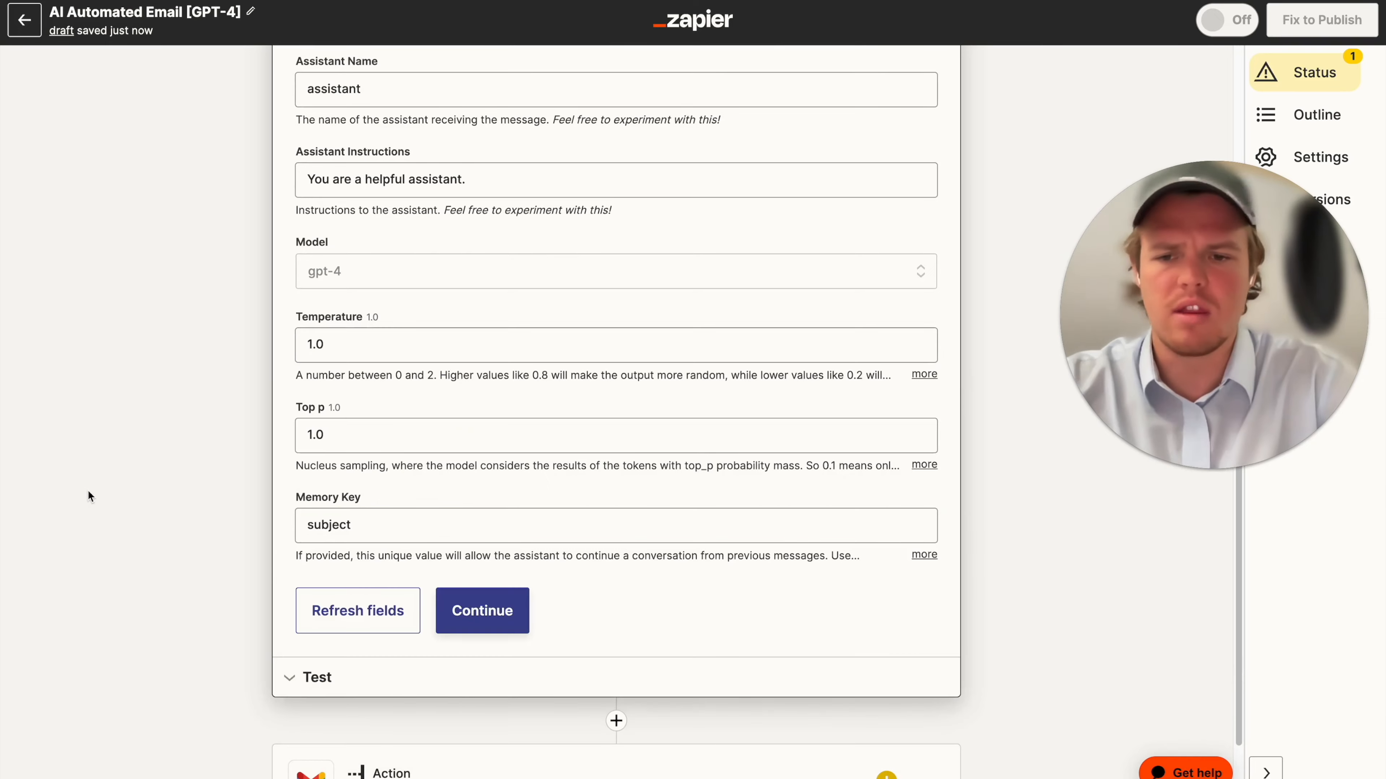
# Step: Continue to the test of the subject-line conversation, run it, and look over the data being sent
pyautogui.click(482, 607)
pyautogui.scroll(-1, 519, 481)
pyautogui.click(469, 532)
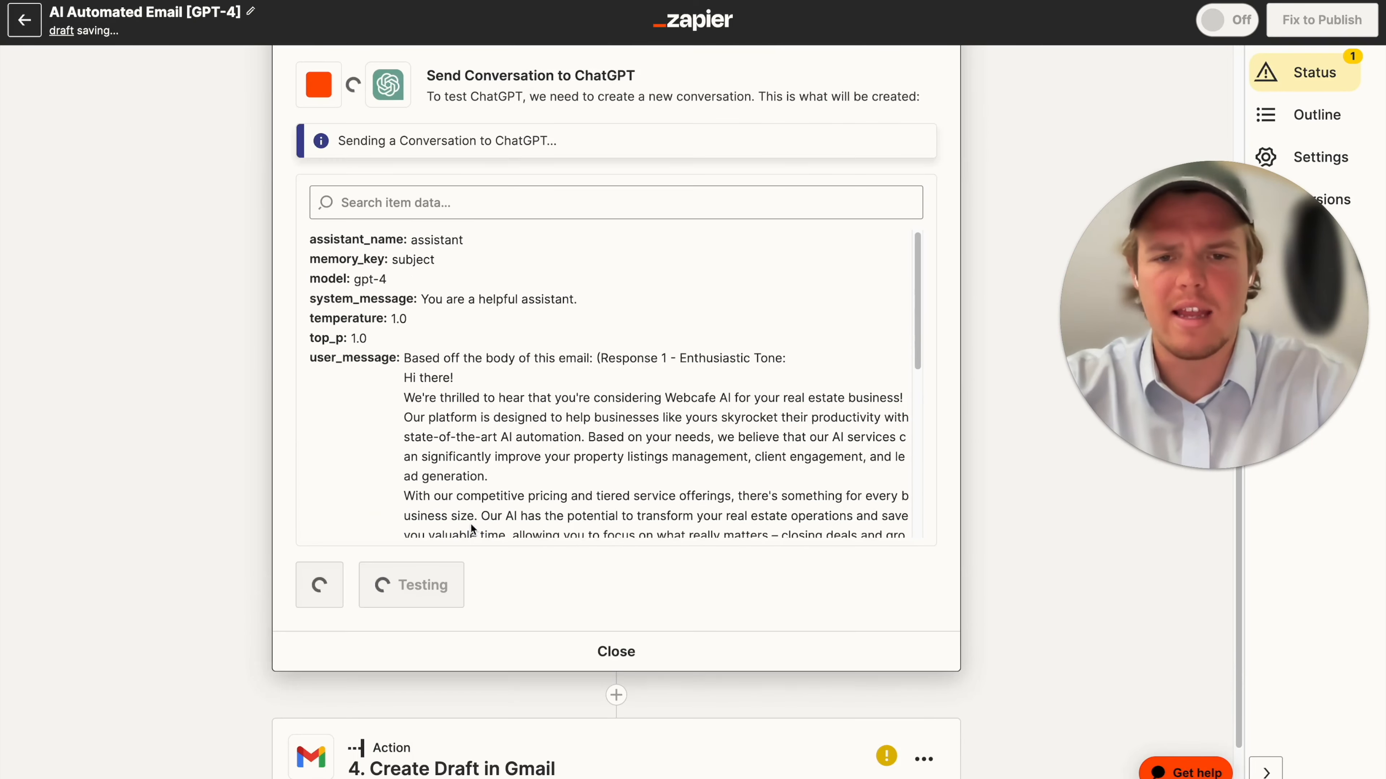
pyautogui.scroll(-2, 154, 370)
pyautogui.scroll(-10, 484, 307)
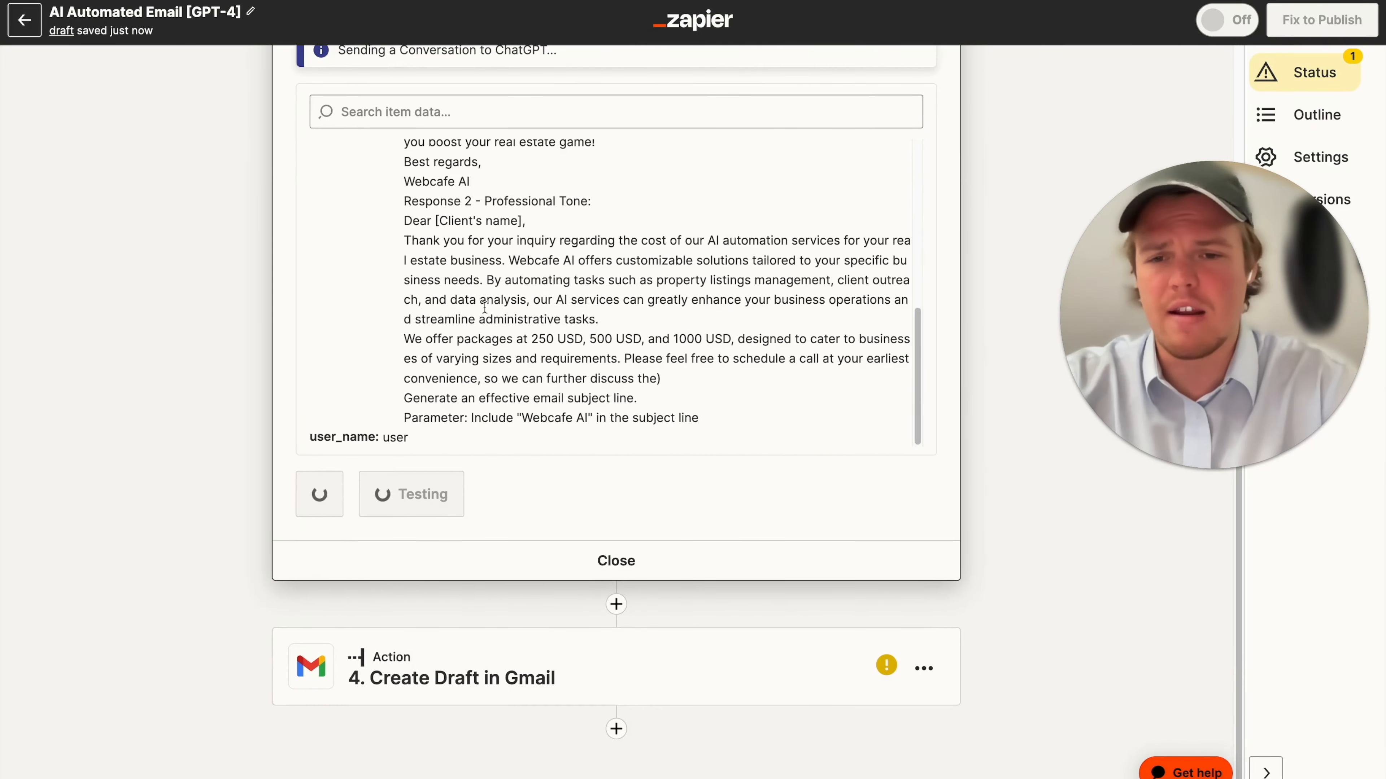
pyautogui.scroll(10, 484, 307)
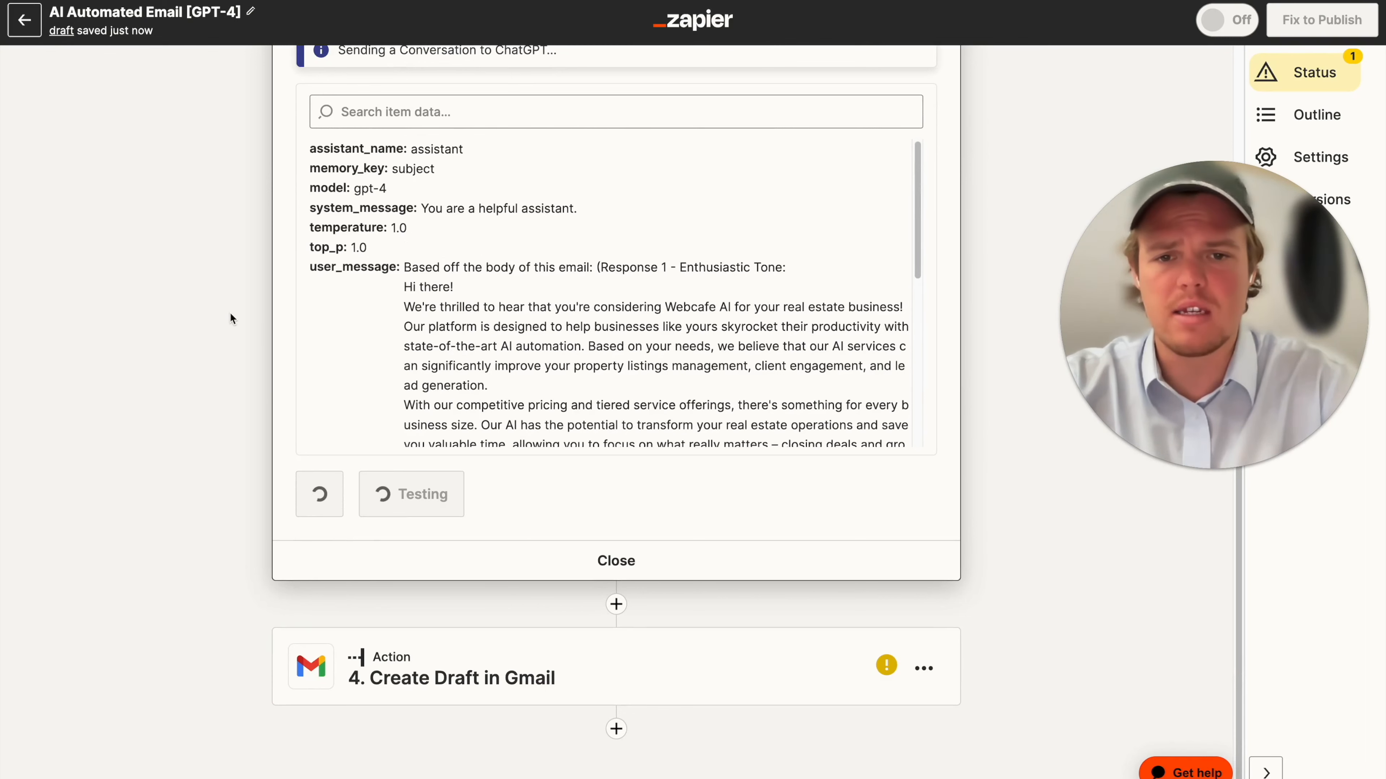
pyautogui.scroll(-10, 502, 343)
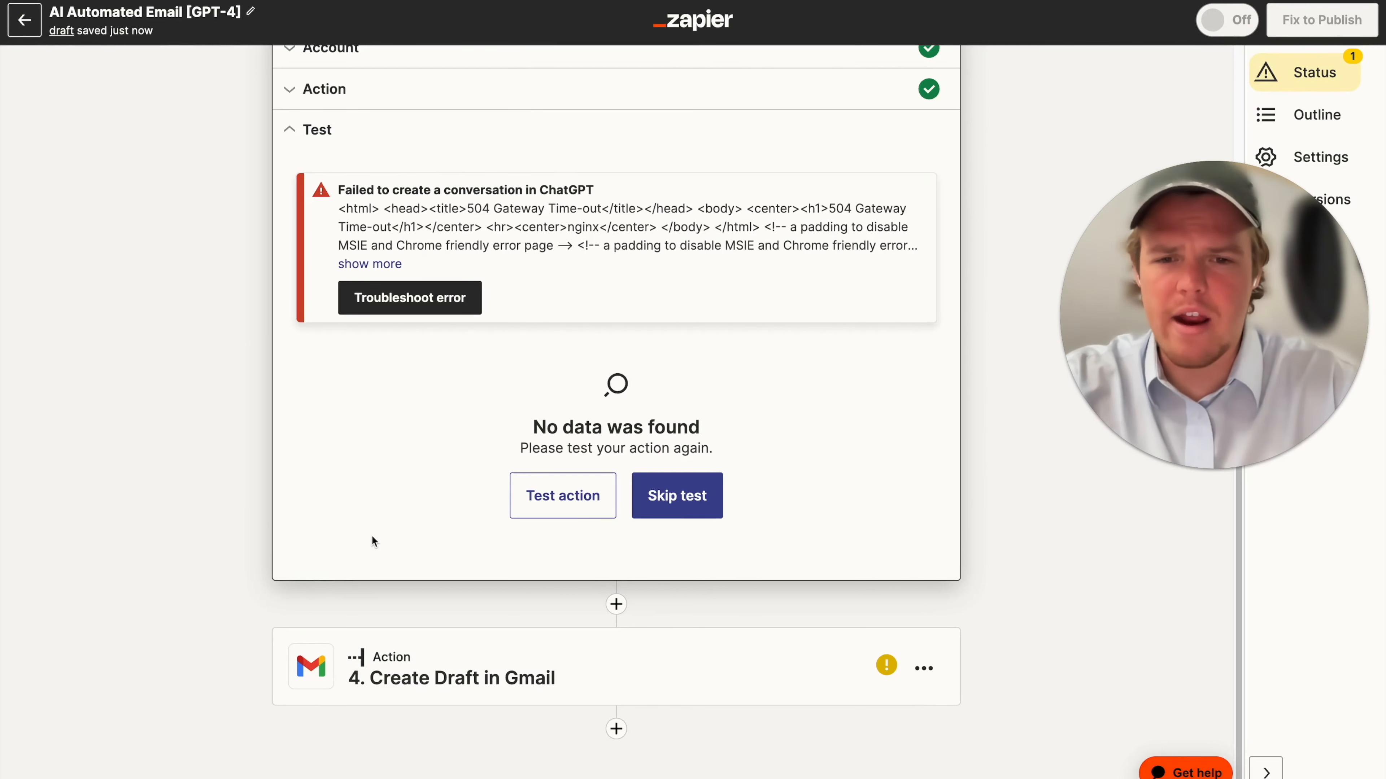
# Step: Run the subject-line conversation's test again and review the full user message it sends to ChatGPT
pyautogui.click(561, 509)
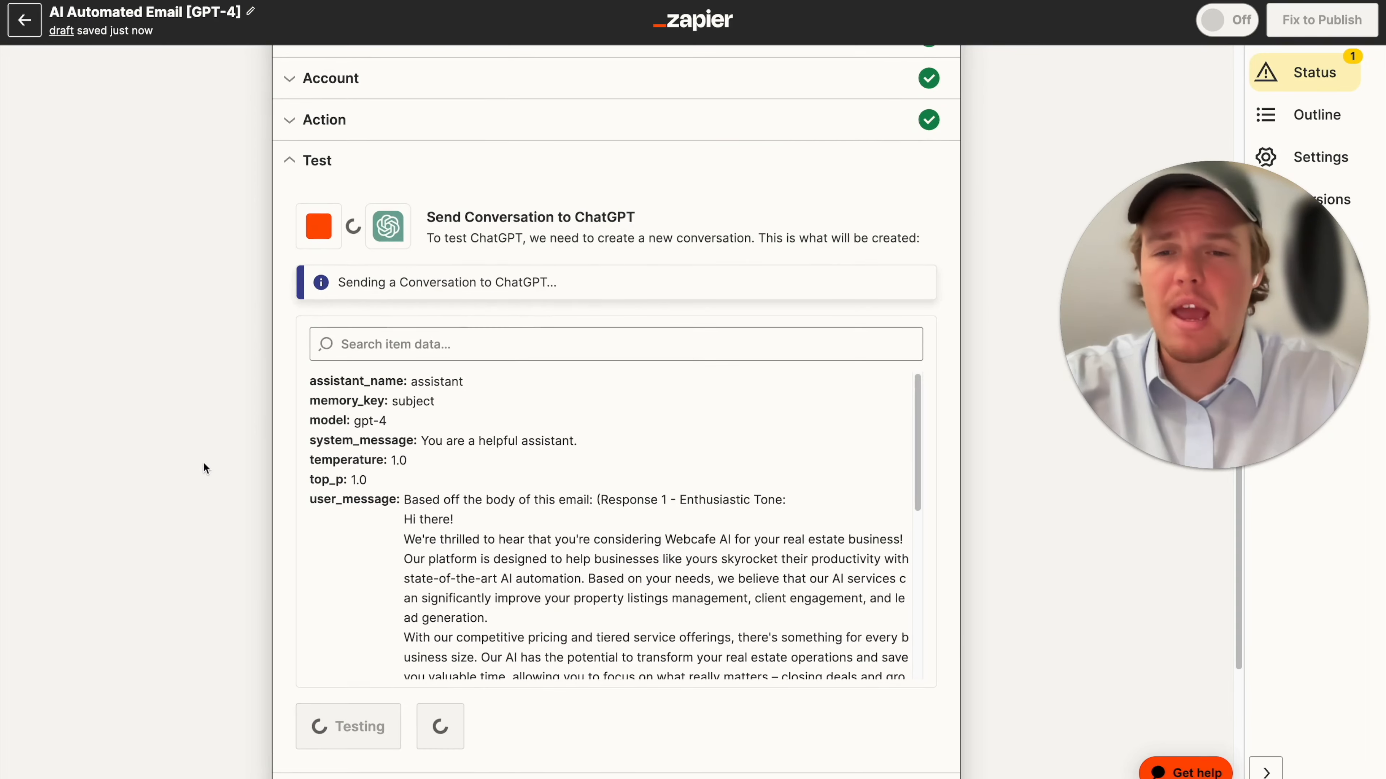
pyautogui.scroll(-8, 501, 557)
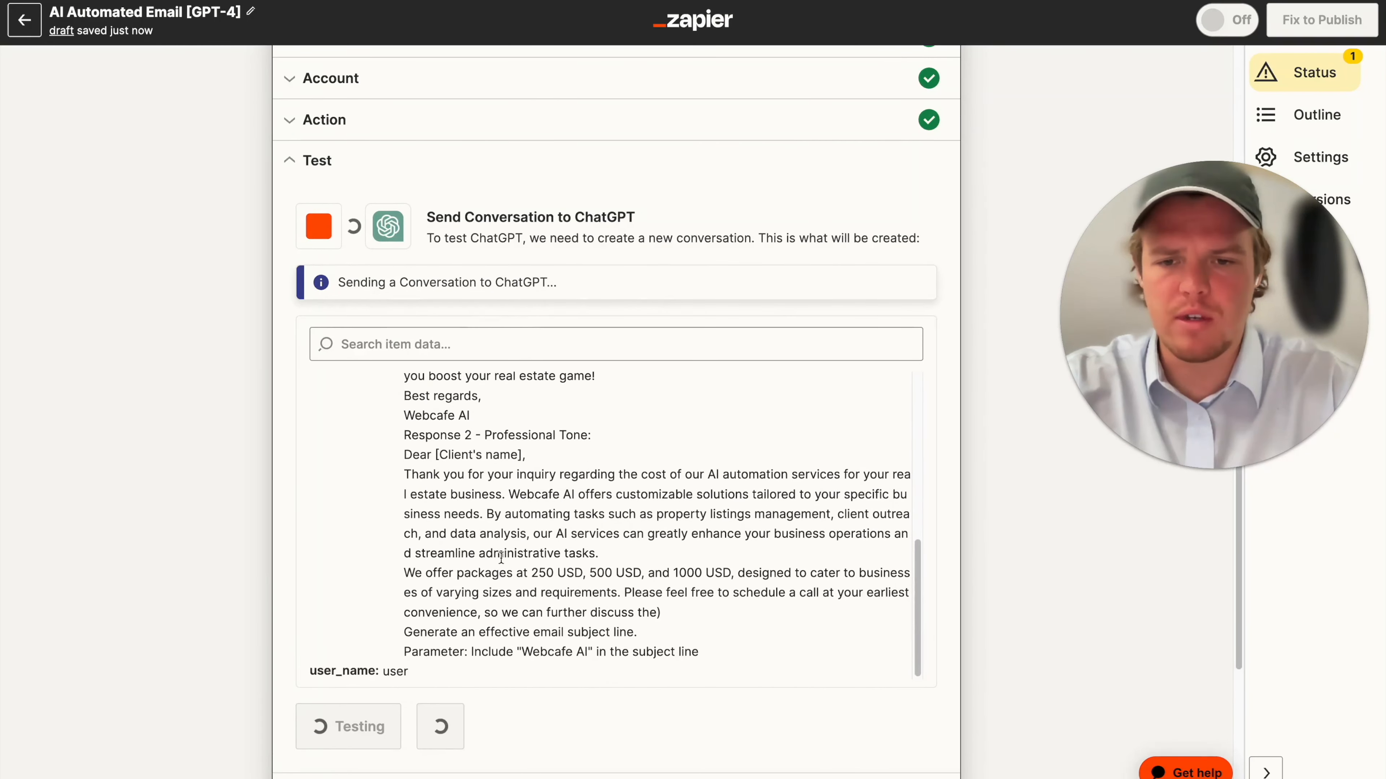
pyautogui.scroll(5, 500, 557)
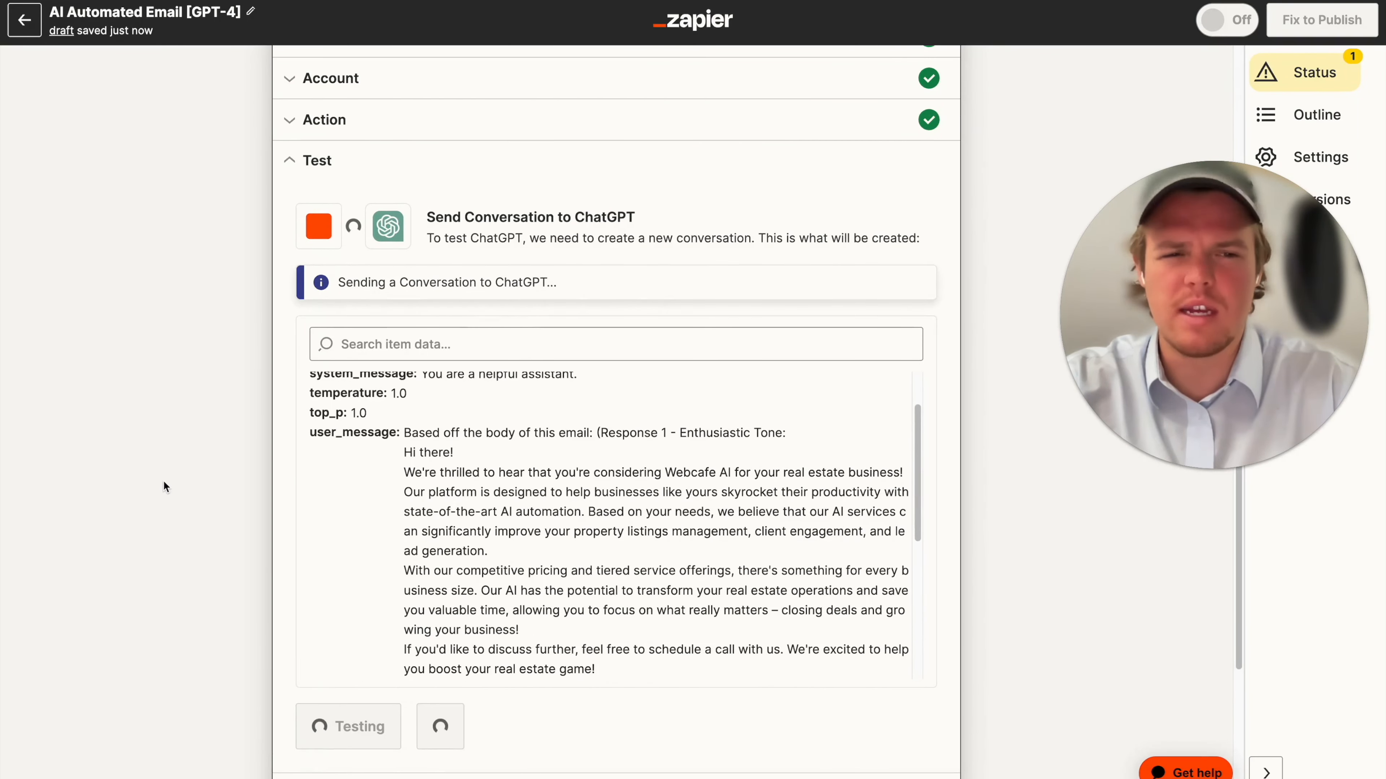
pyautogui.scroll(1, 163, 481)
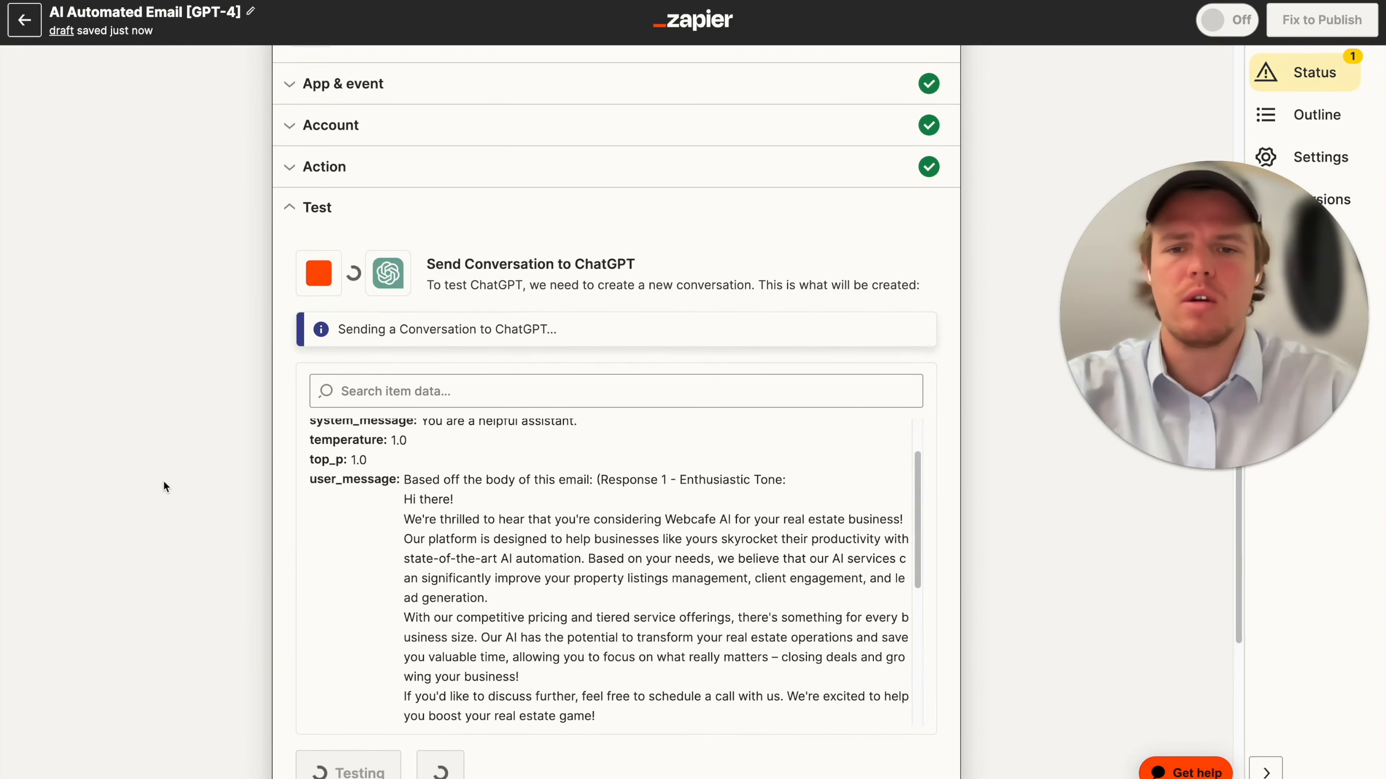
pyautogui.scroll(3, 163, 480)
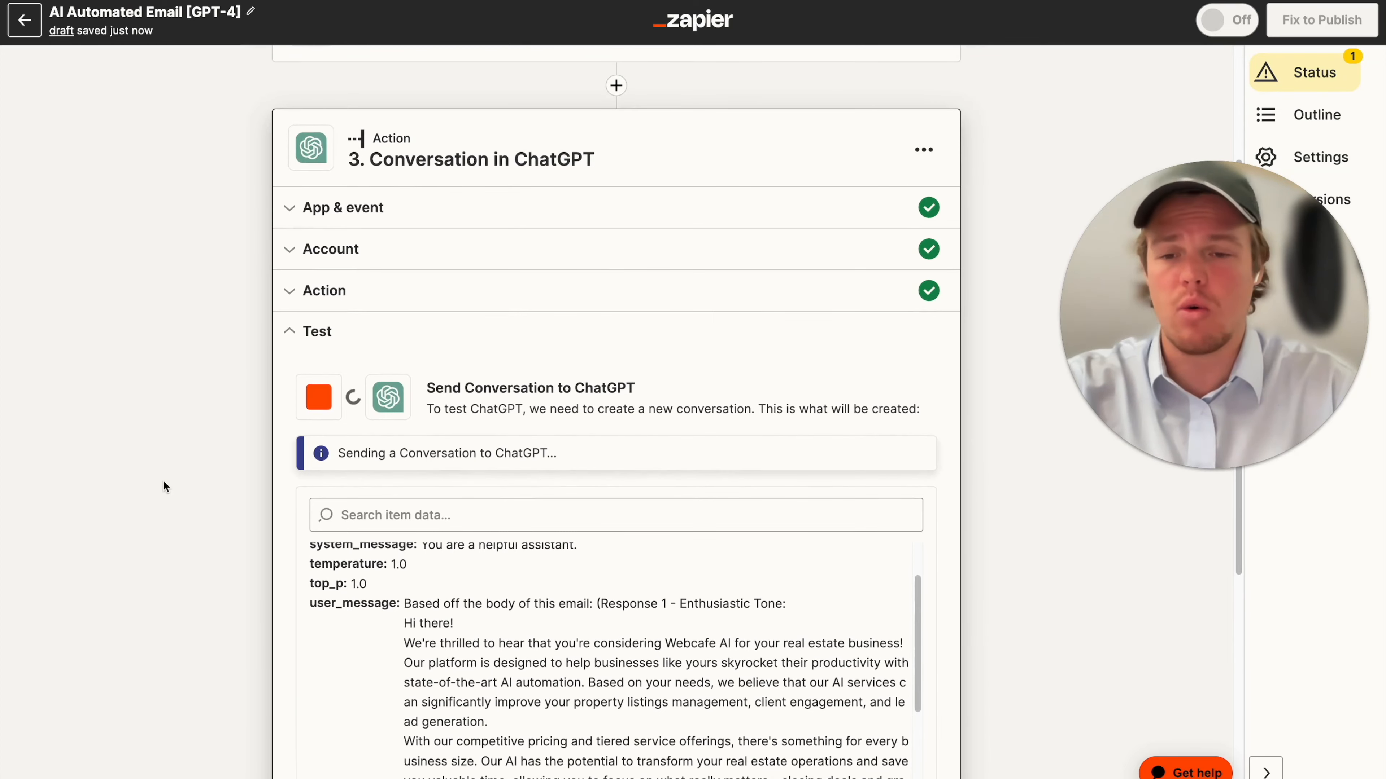
pyautogui.scroll(-4, 165, 482)
pyautogui.scroll(-1, 164, 480)
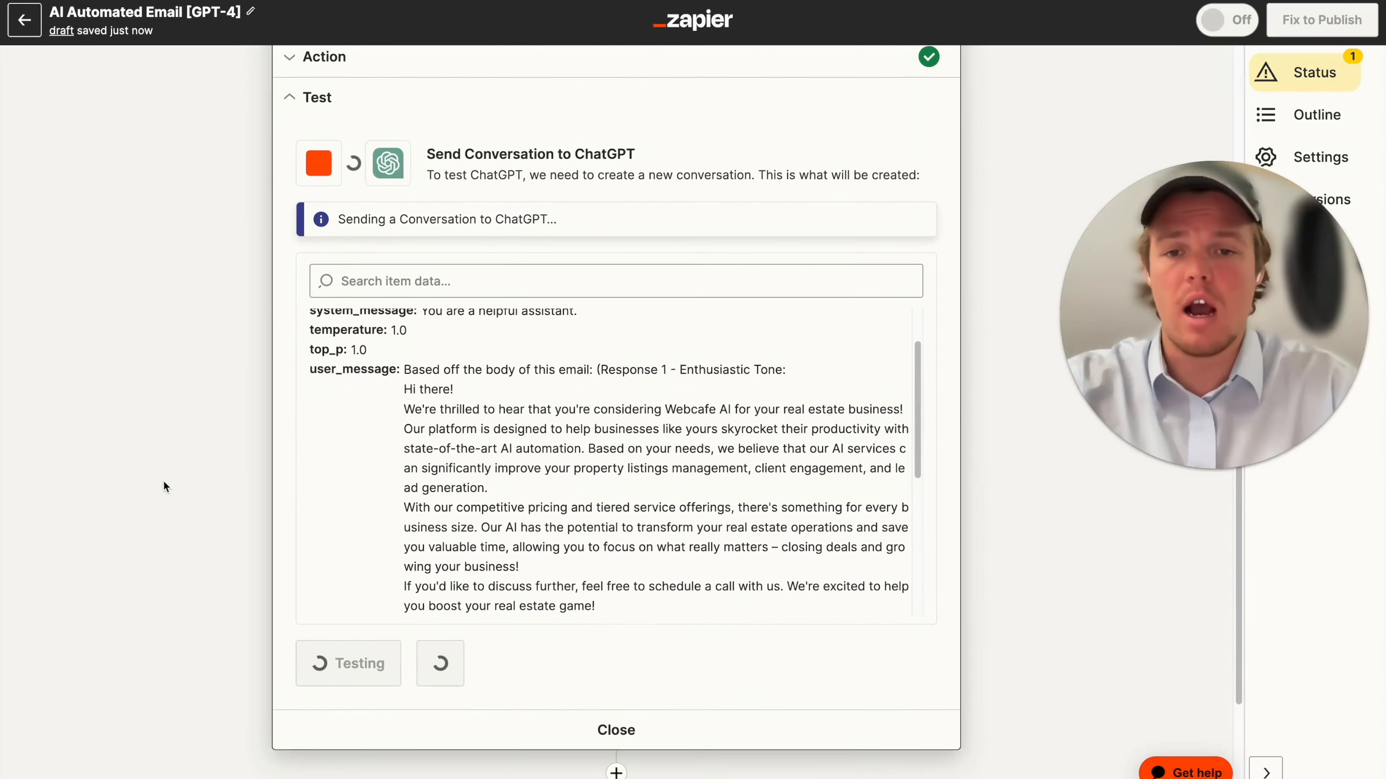
pyautogui.scroll(-5, 436, 464)
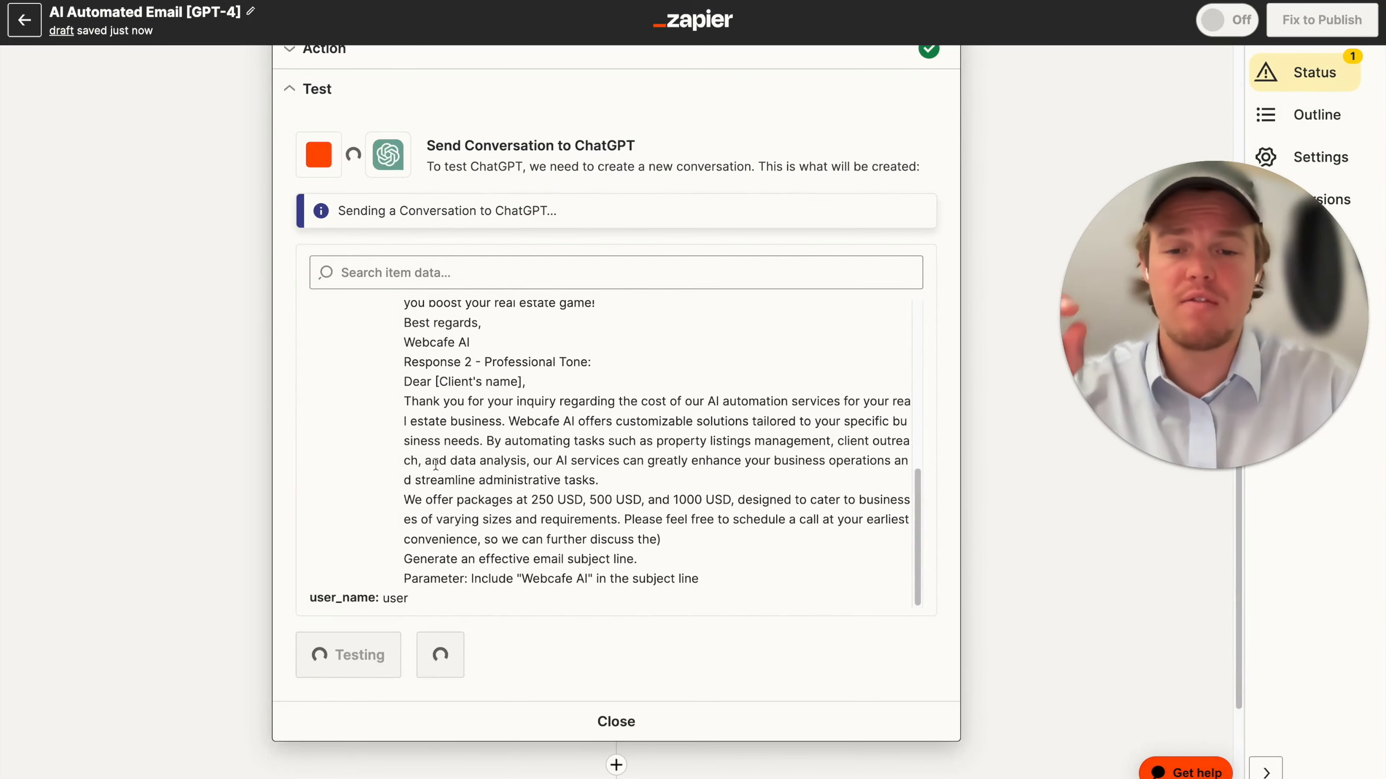
pyautogui.scroll(1, 232, 424)
pyautogui.scroll(1, 232, 424)
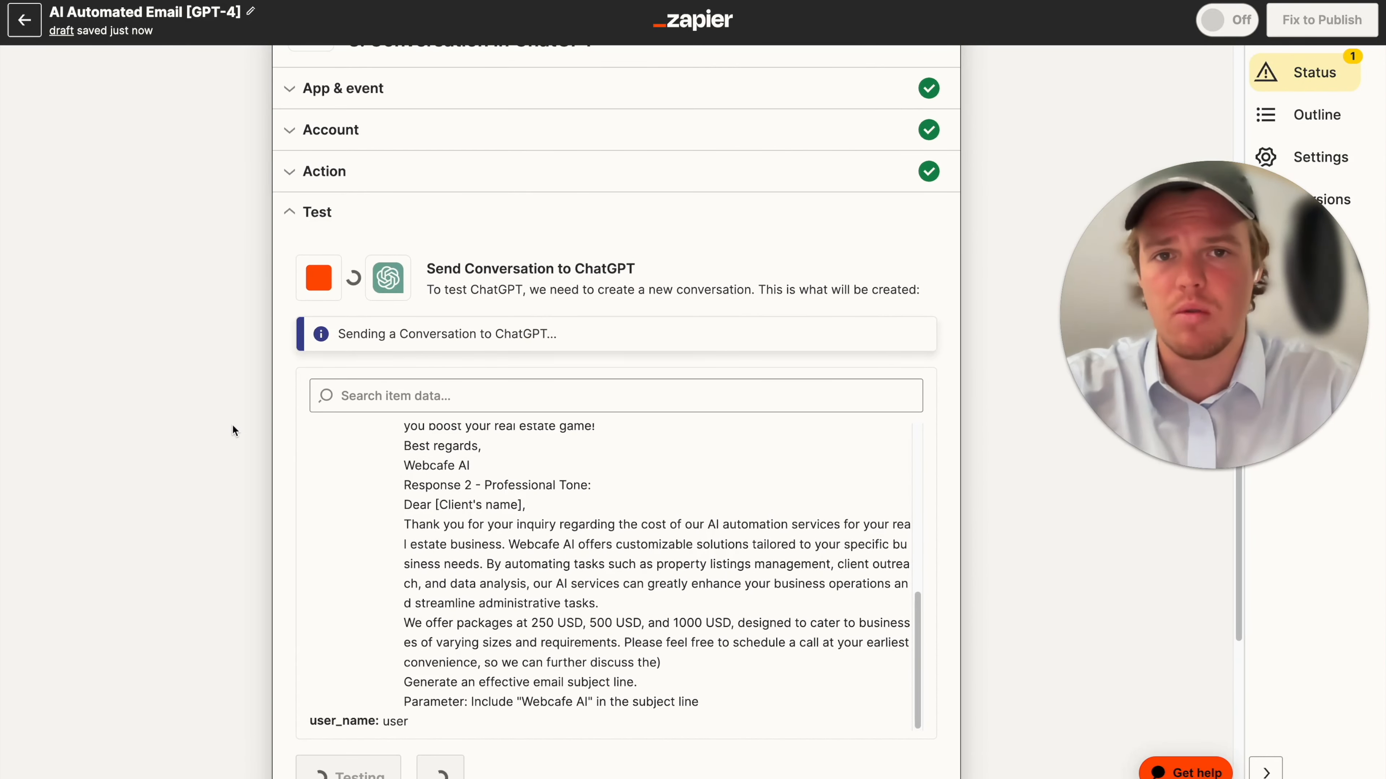
pyautogui.scroll(1, 232, 426)
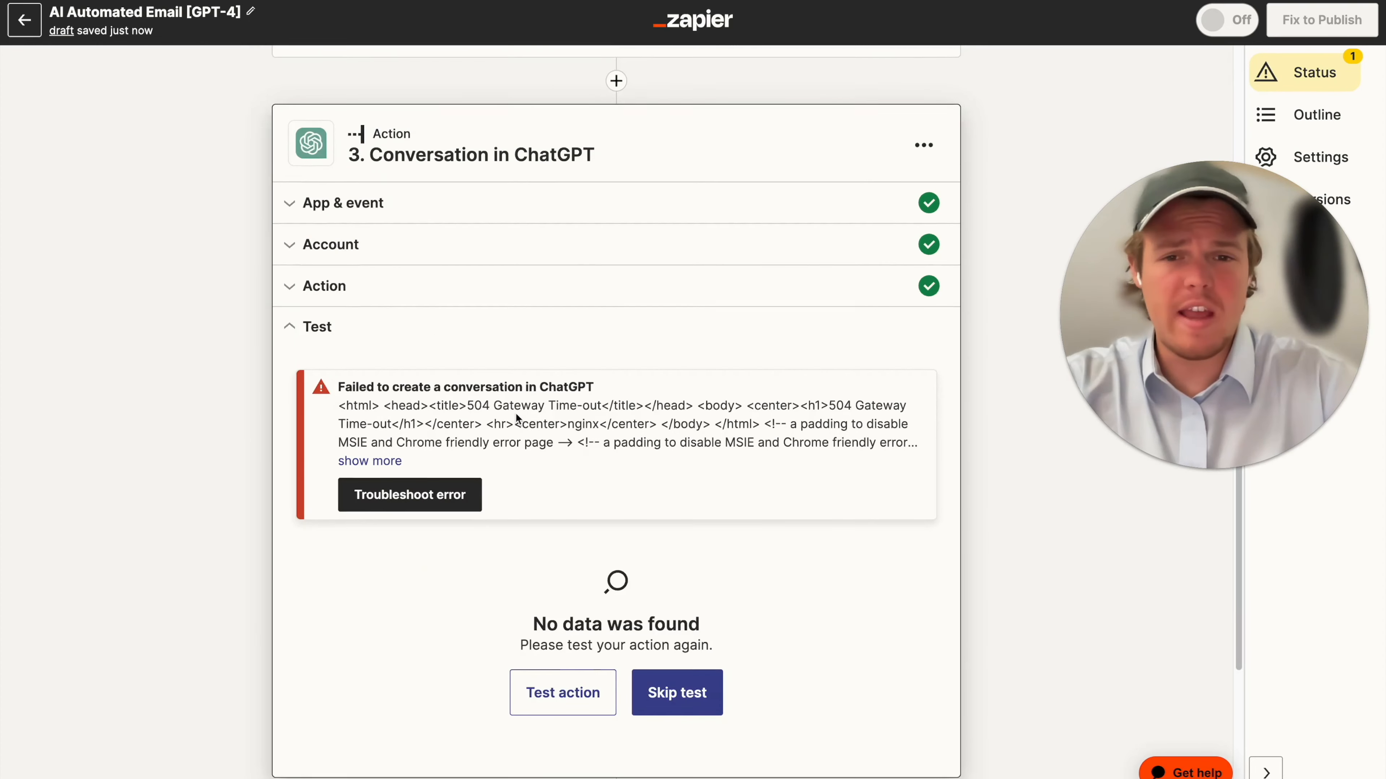
# Step: Insert another ChatGPT action with the Conversation event directly after the first conversation, and continue to its action setup
pyautogui.scroll(3, 516, 415)
pyautogui.click(616, 228)
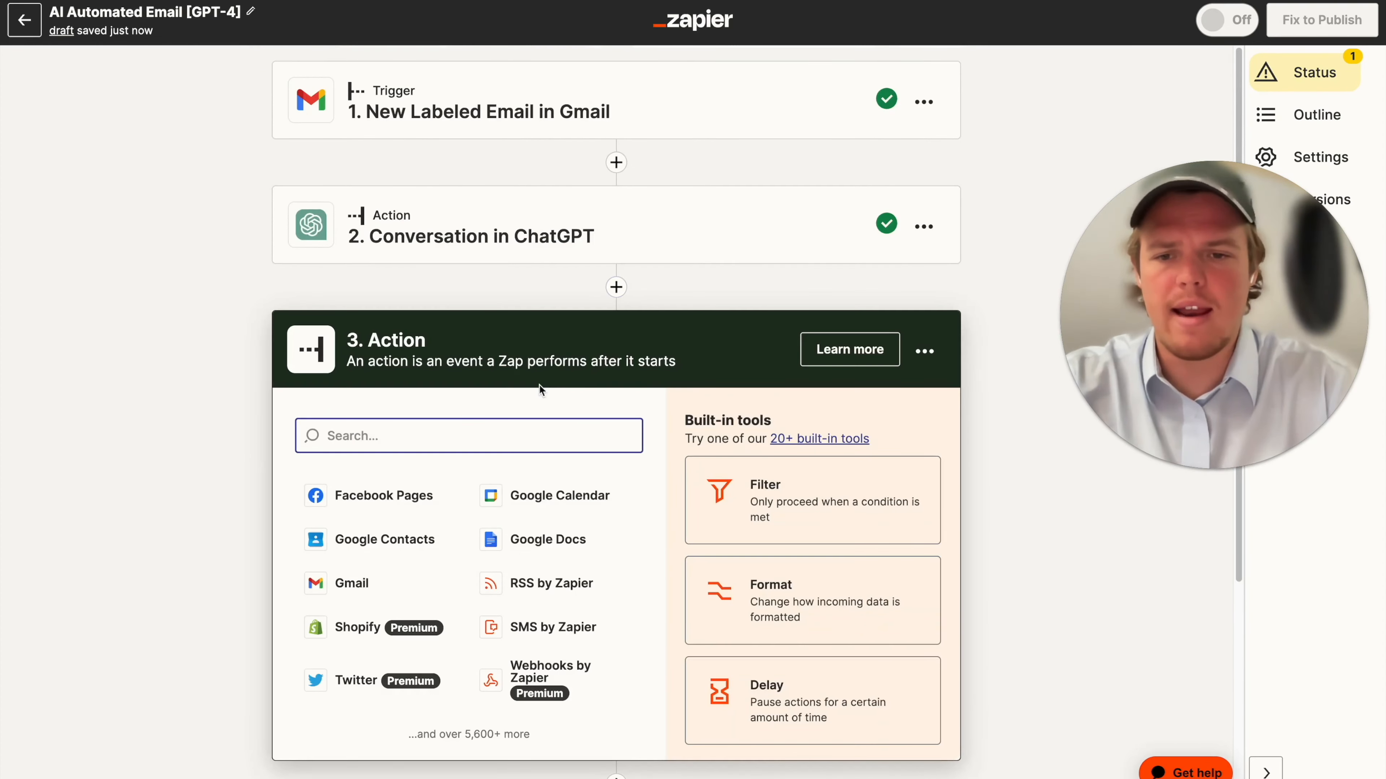
pyautogui.write('chatgpt')
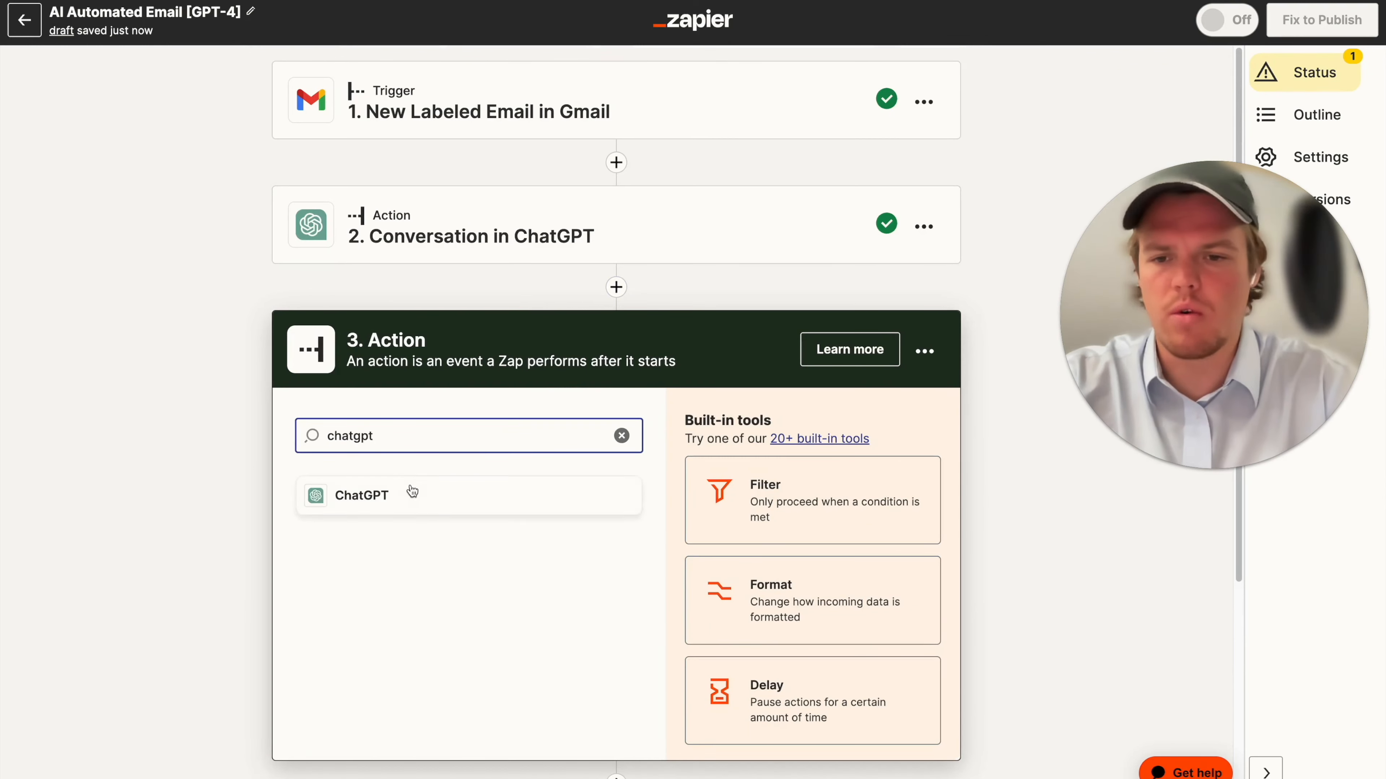
pyautogui.click(412, 405)
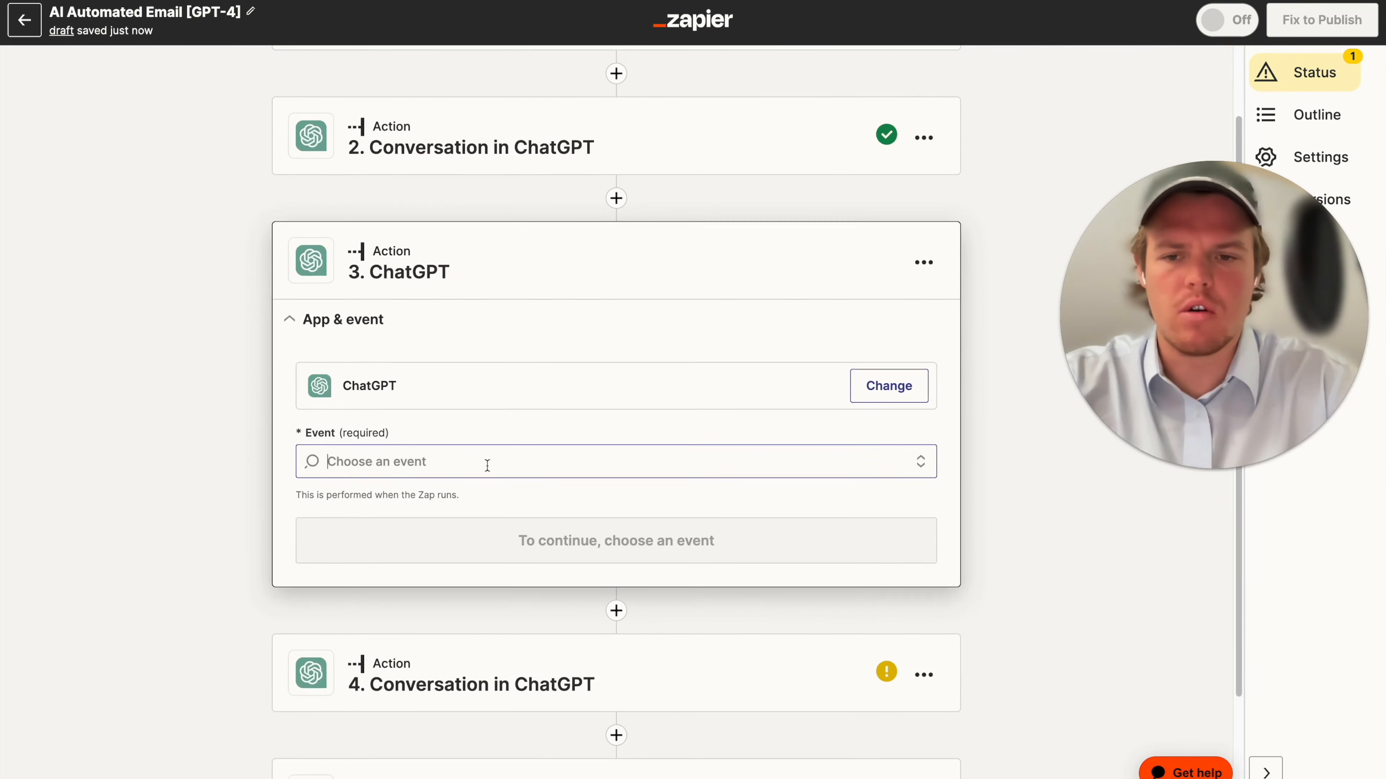
pyautogui.click(486, 463)
pyautogui.click(501, 406)
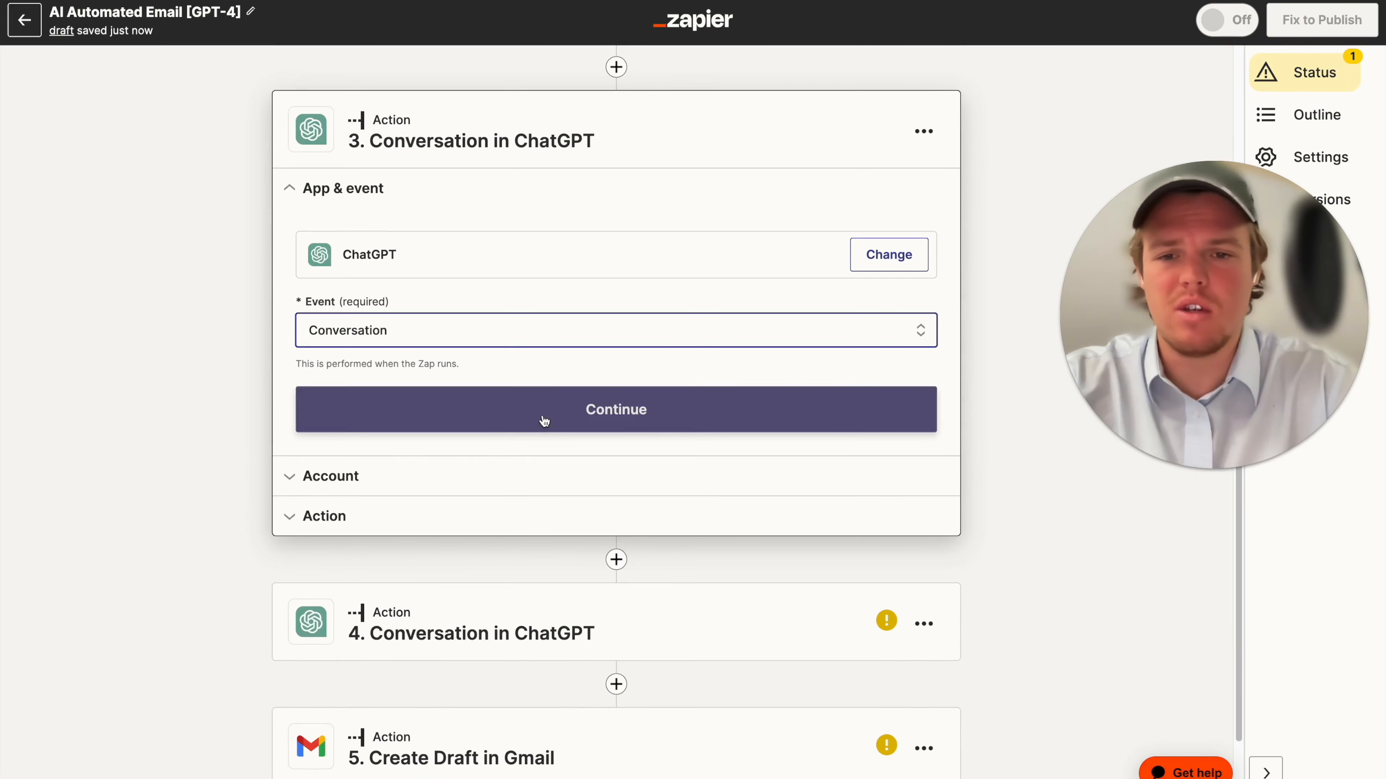
pyautogui.click(543, 414)
pyautogui.click(355, 415)
pyautogui.scroll(-2, 503, 396)
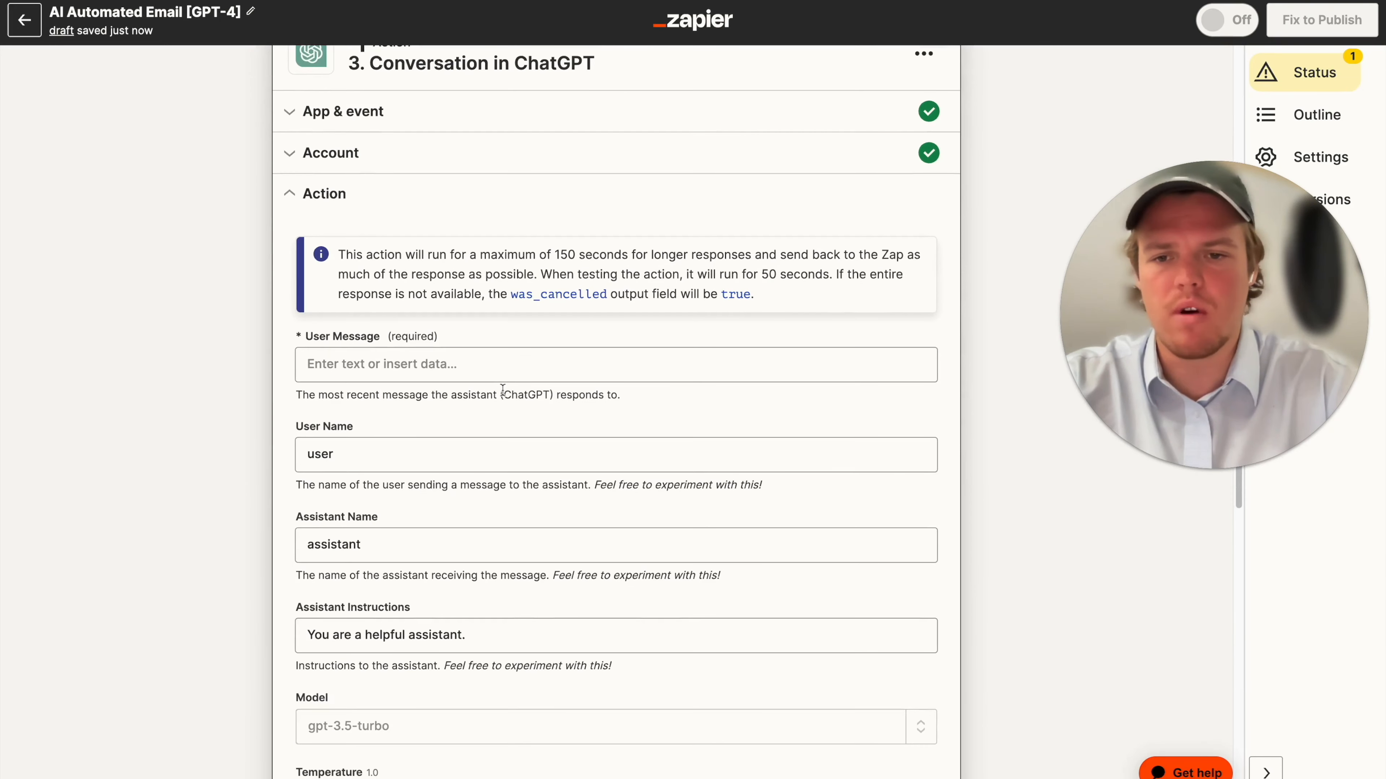
# Step: Begin the User Message with "This is the body of the email:" followed by the first conversation's Assistant Response Message in parentheses
pyautogui.click(465, 365)
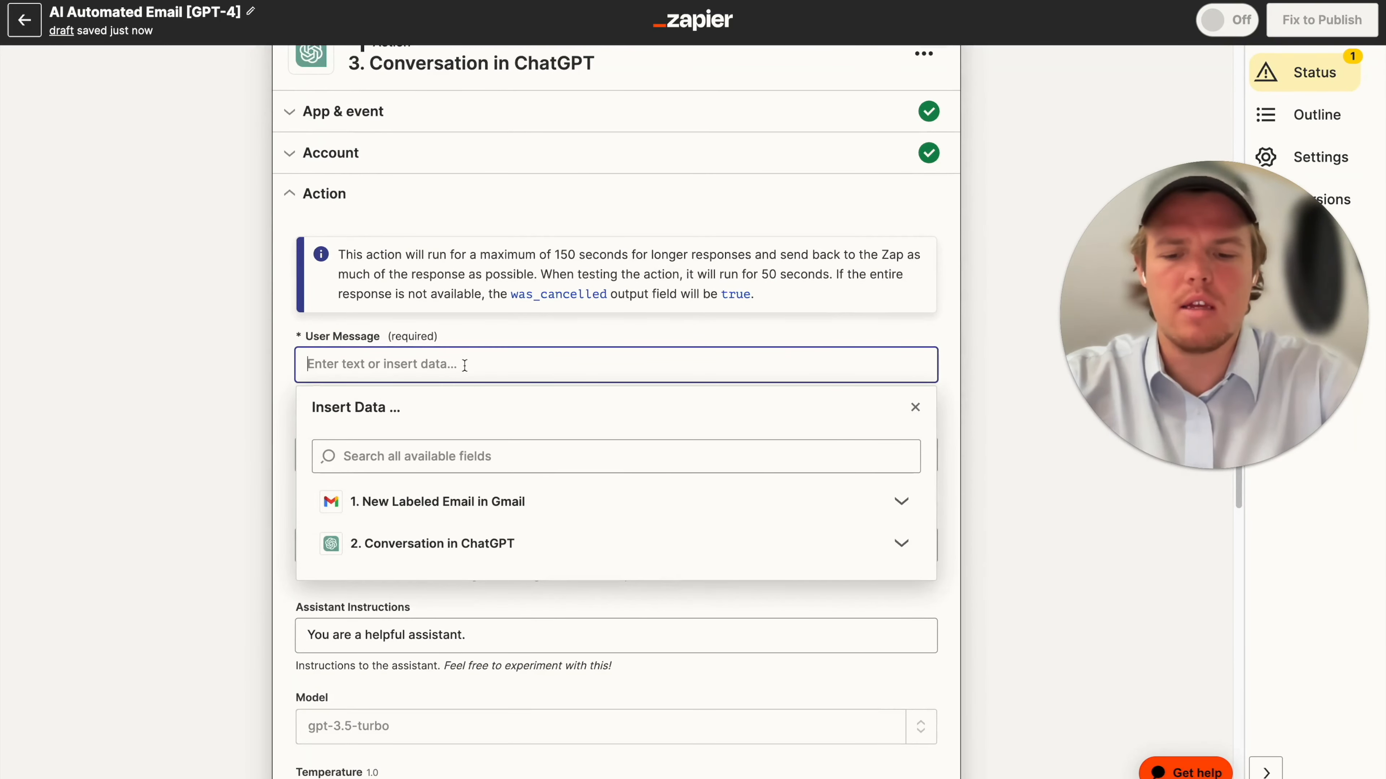
pyautogui.write('G')
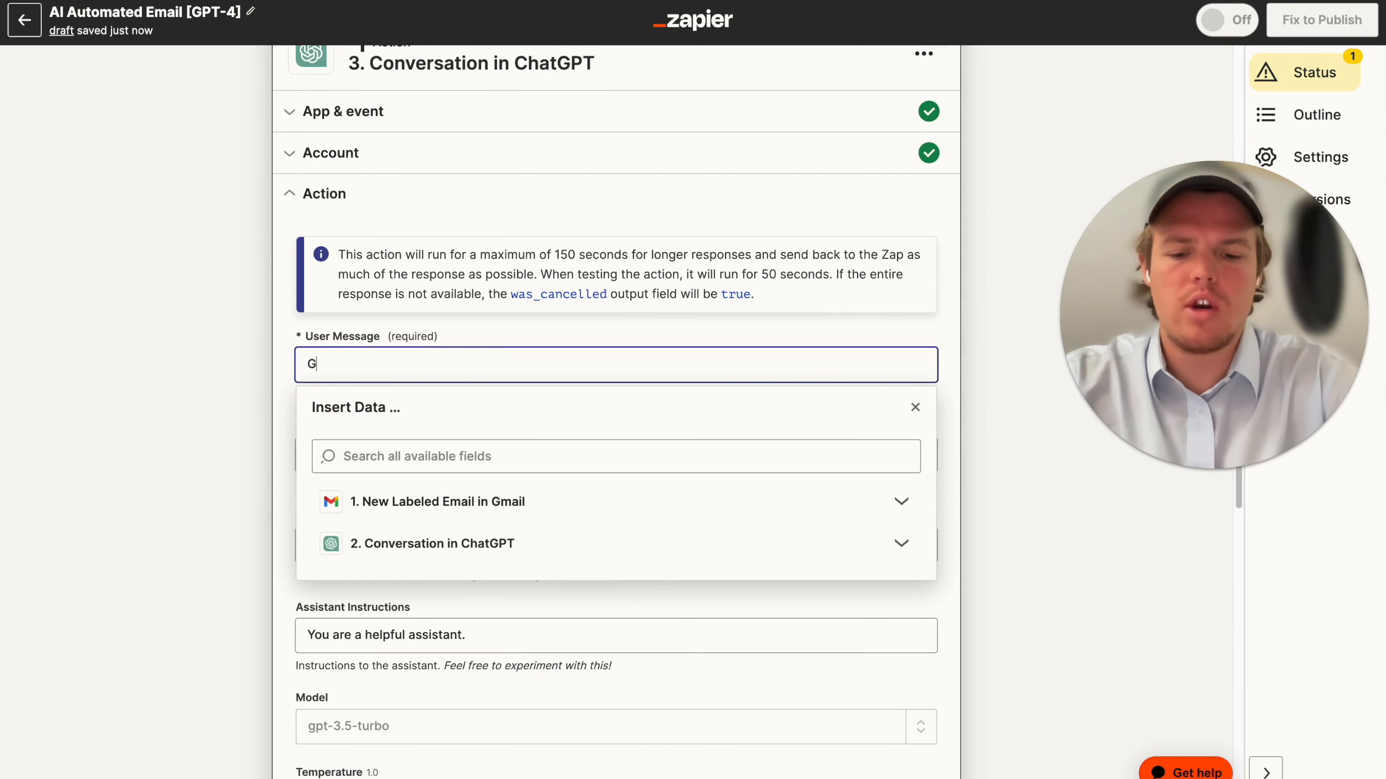
pyautogui.press('BackSpace')
pyautogui.write('This is the body of the email: (')
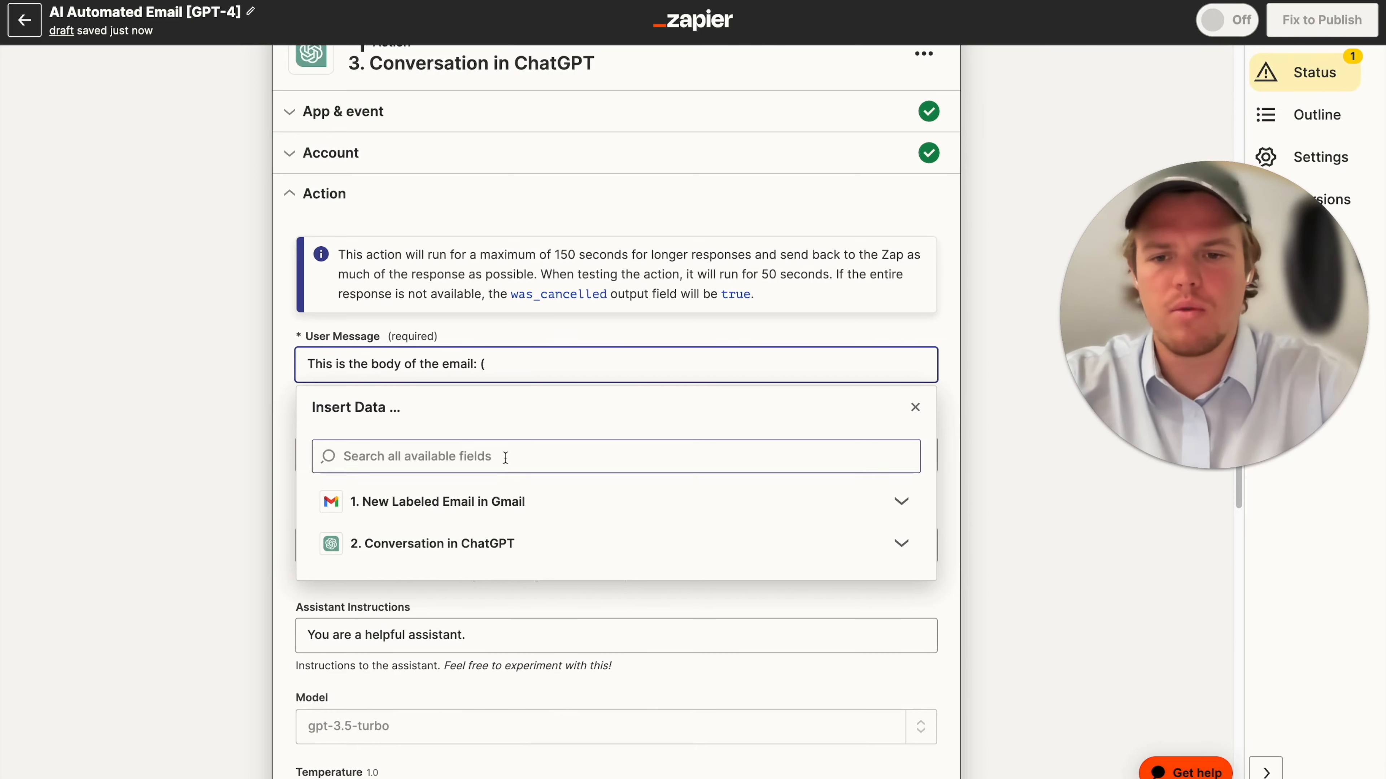
pyautogui.click(454, 543)
pyautogui.scroll(-10, 511, 485)
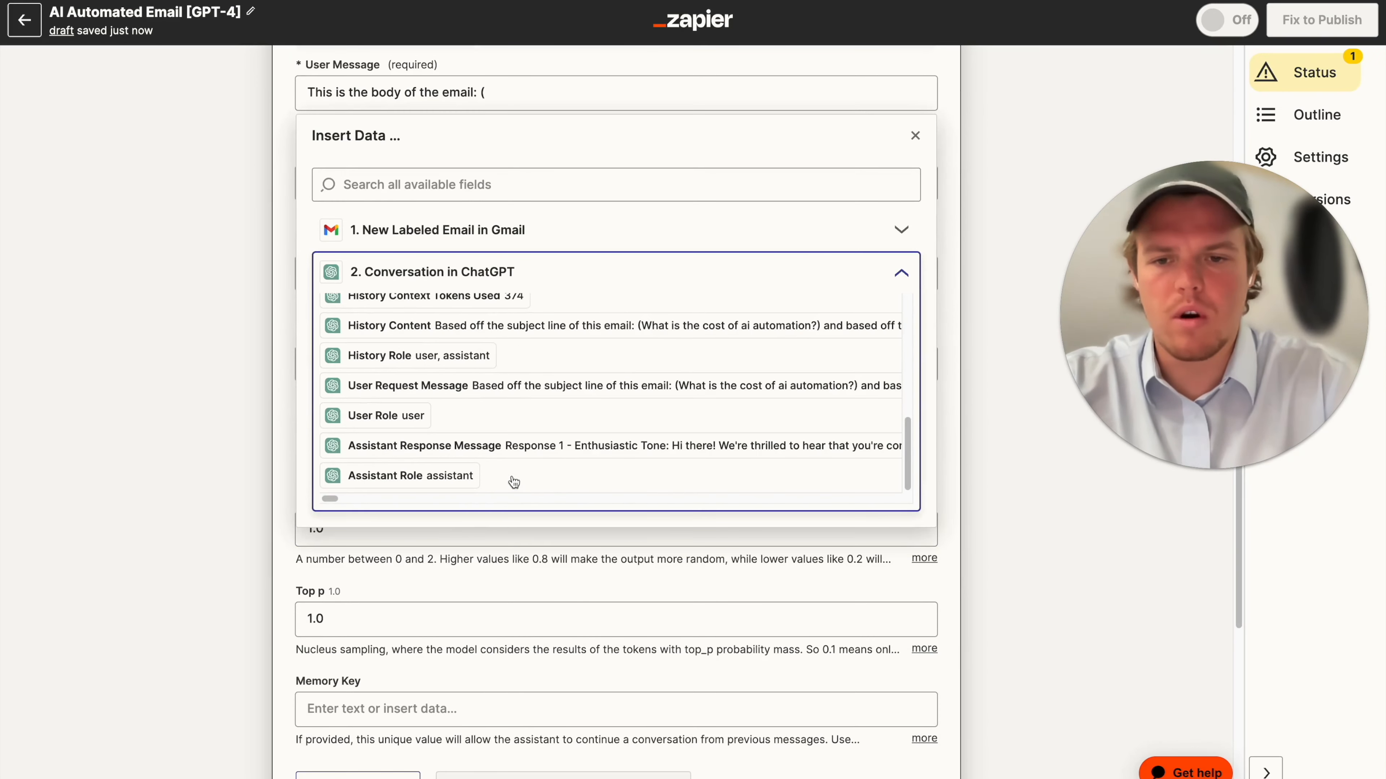
pyautogui.click(566, 447)
pyautogui.write(')')
# Step: Add the instruction "Generate a 4 sentence summary of whats being said in the email" on a new line of the User Message
pyautogui.press('Return')
pyautogui.write('G')
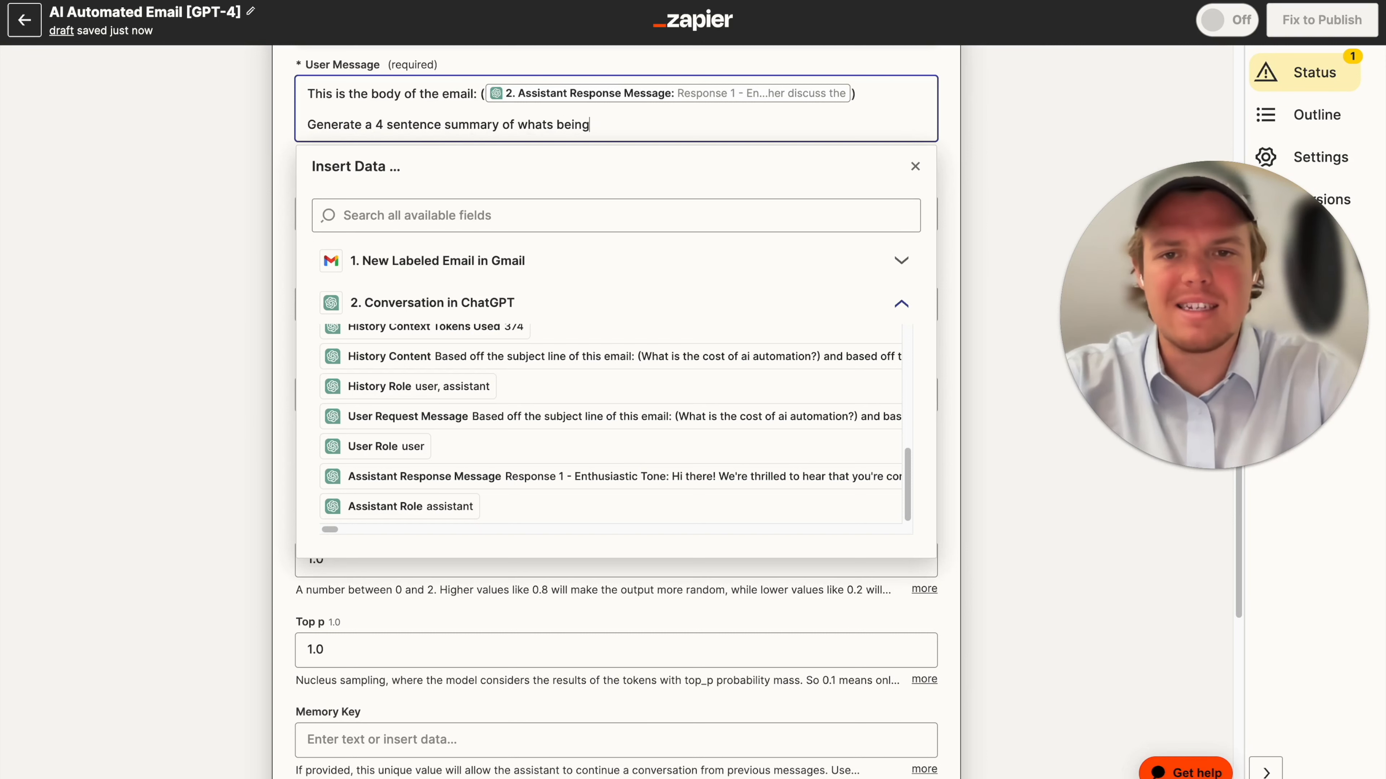
pyautogui.write('ail')
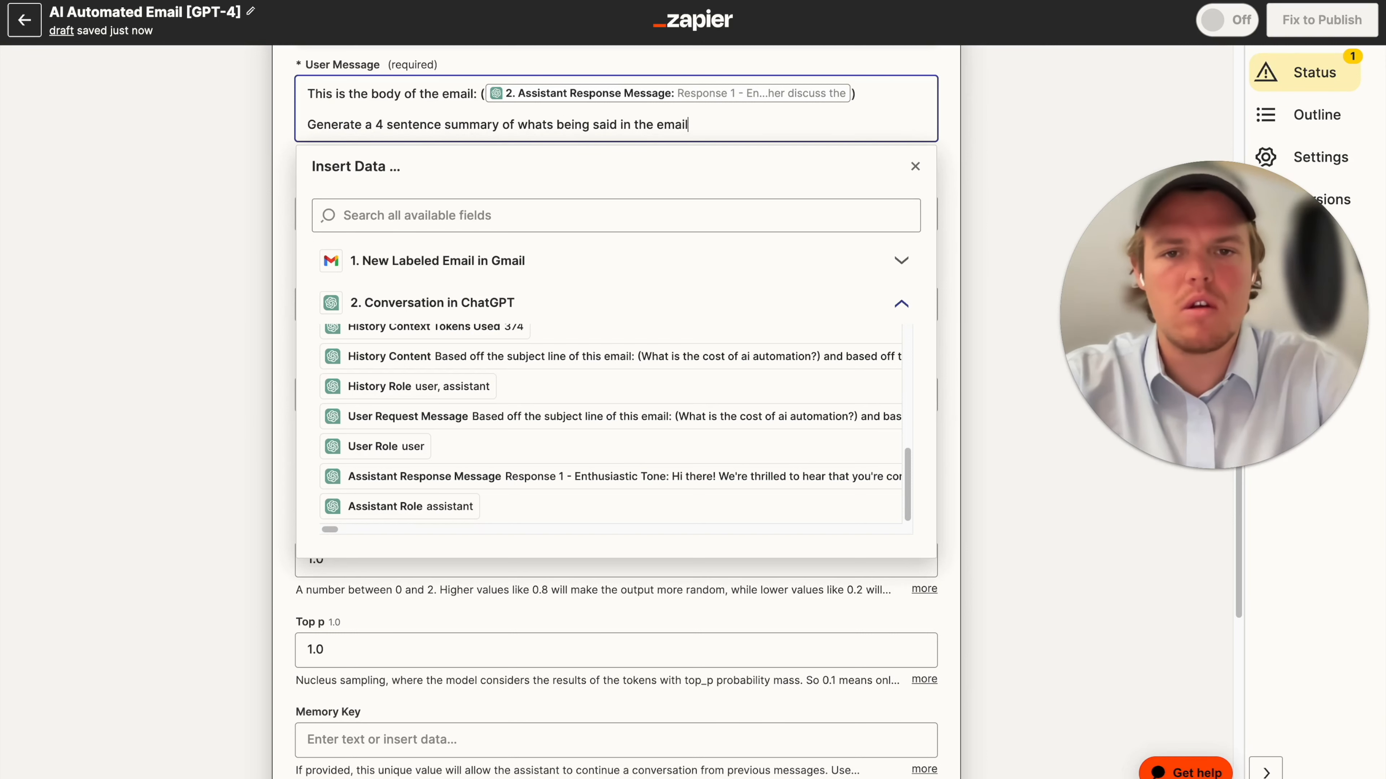
pyautogui.write('.')
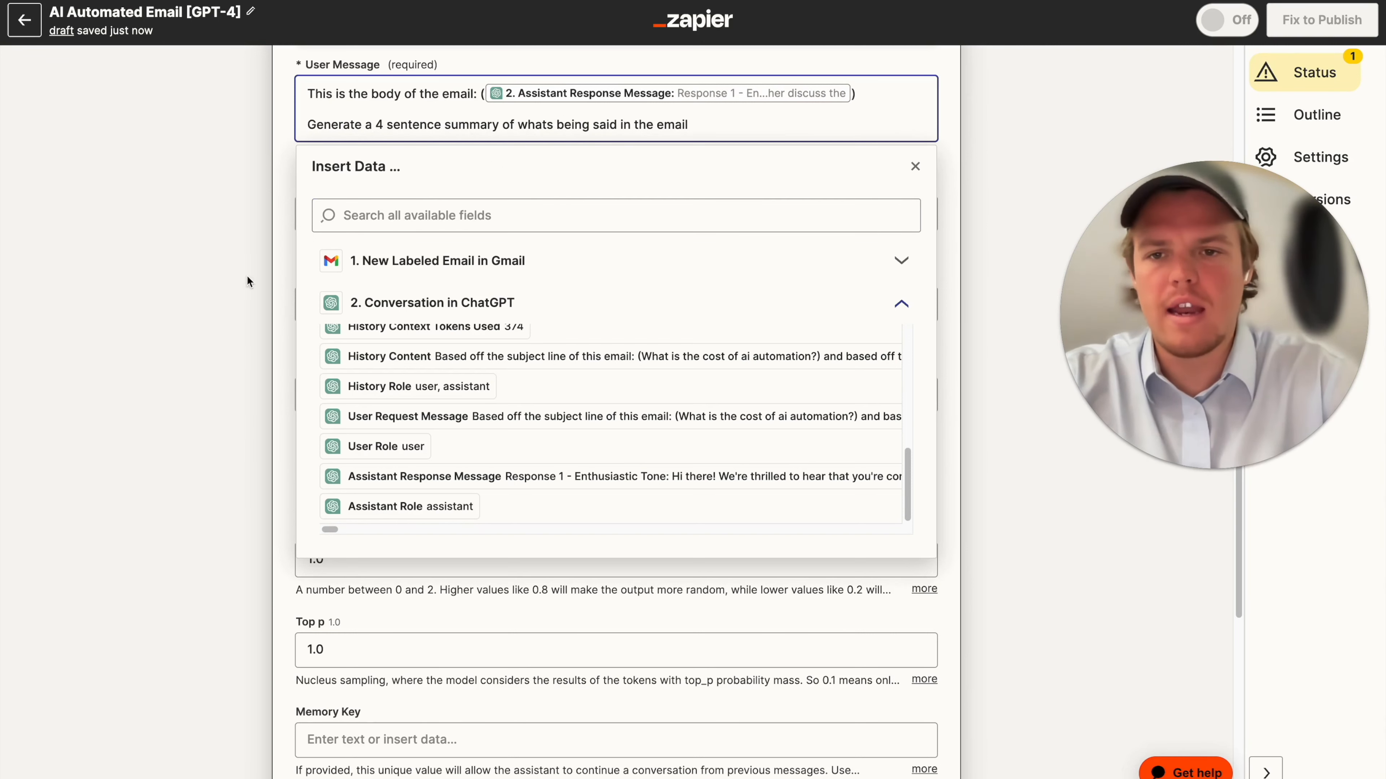
pyautogui.click(250, 272)
# Step: Look over the summary conversation's remaining fields, continue with the default settings, and run its action test
pyautogui.scroll(-3, 480, 271)
pyautogui.scroll(3, 479, 271)
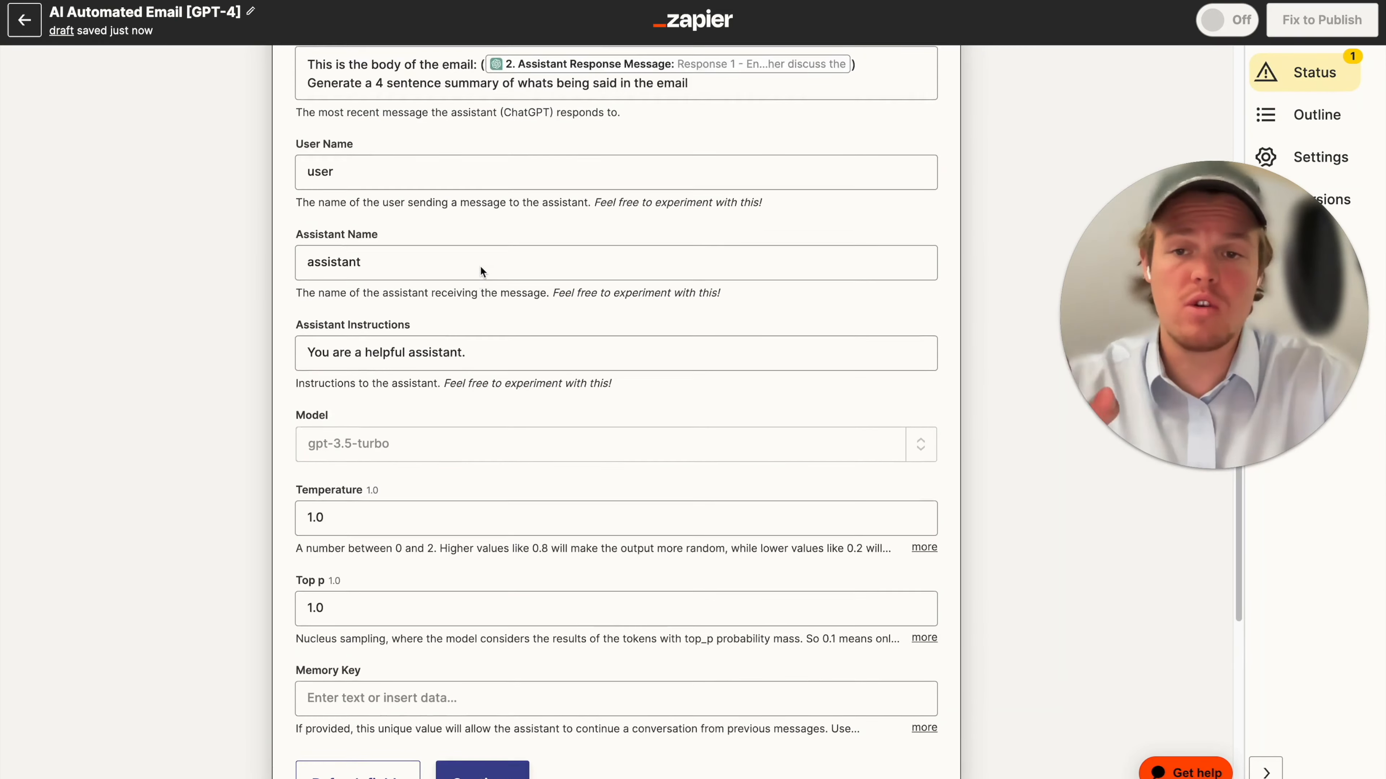
pyautogui.scroll(-2, 475, 638)
pyautogui.click(482, 697)
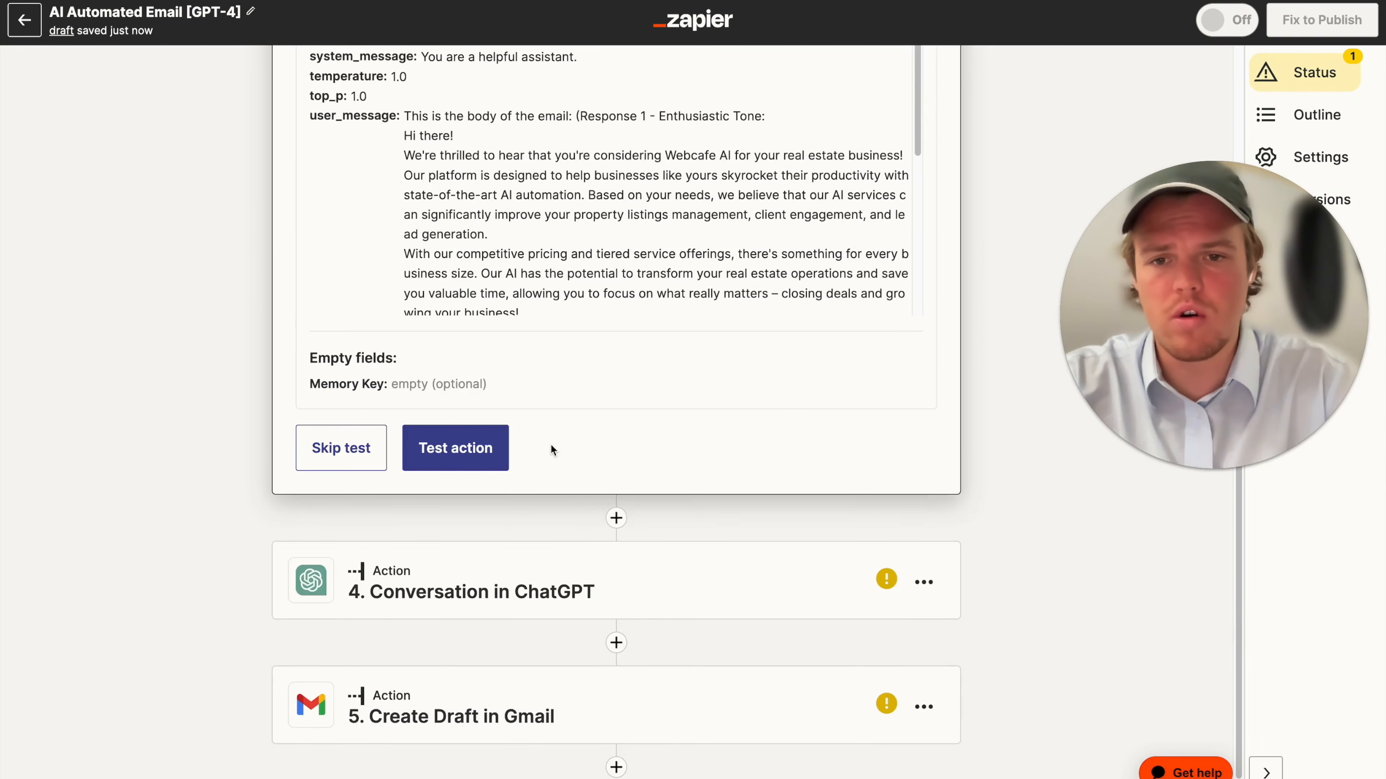
pyautogui.click(480, 449)
pyautogui.scroll(-5, 614, 283)
pyautogui.scroll(4, 614, 283)
pyautogui.scroll(2, 614, 278)
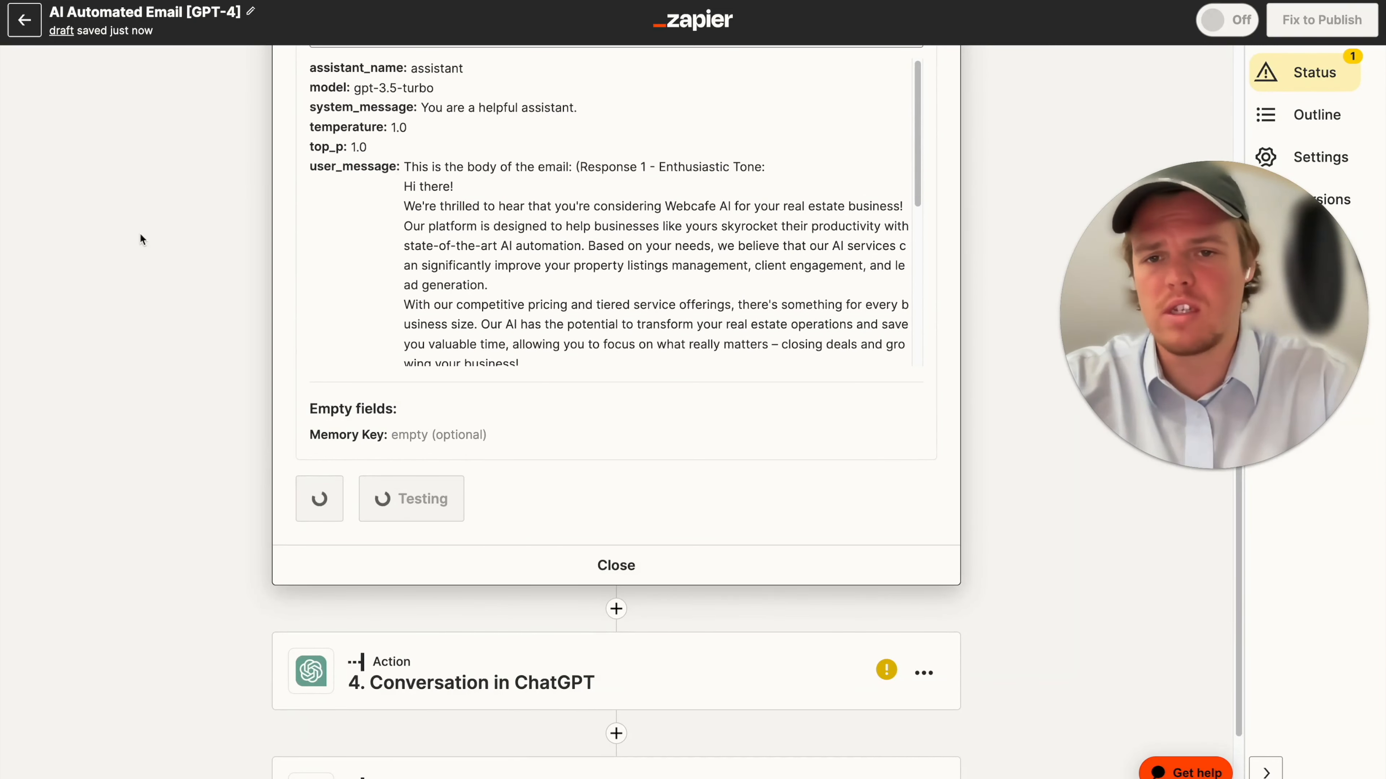
# Step: Examine the summary conversation's test output, reading the assistant's response content
pyautogui.scroll(2, 140, 234)
pyautogui.scroll(-4, 542, 352)
pyautogui.scroll(-3, 543, 352)
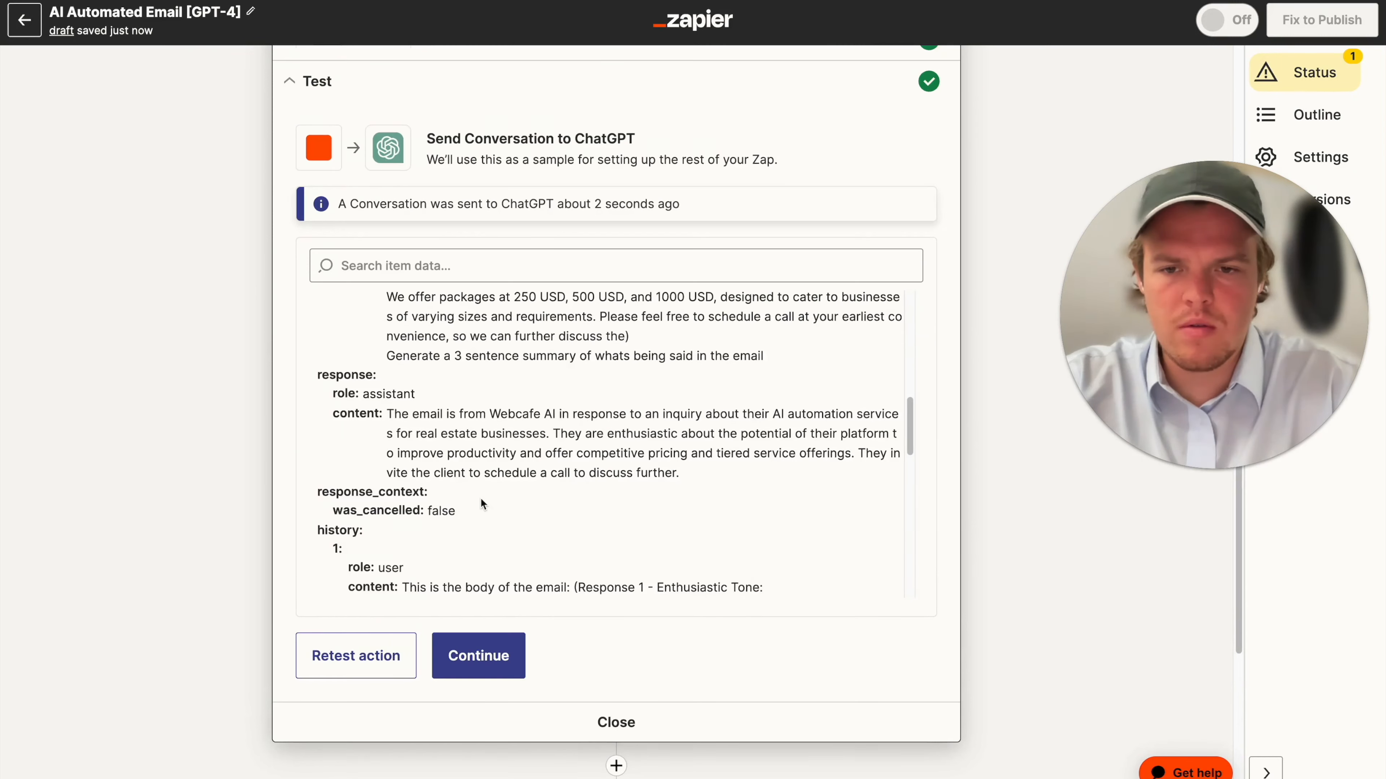
pyautogui.scroll(2, 481, 501)
pyautogui.scroll(-1, 480, 499)
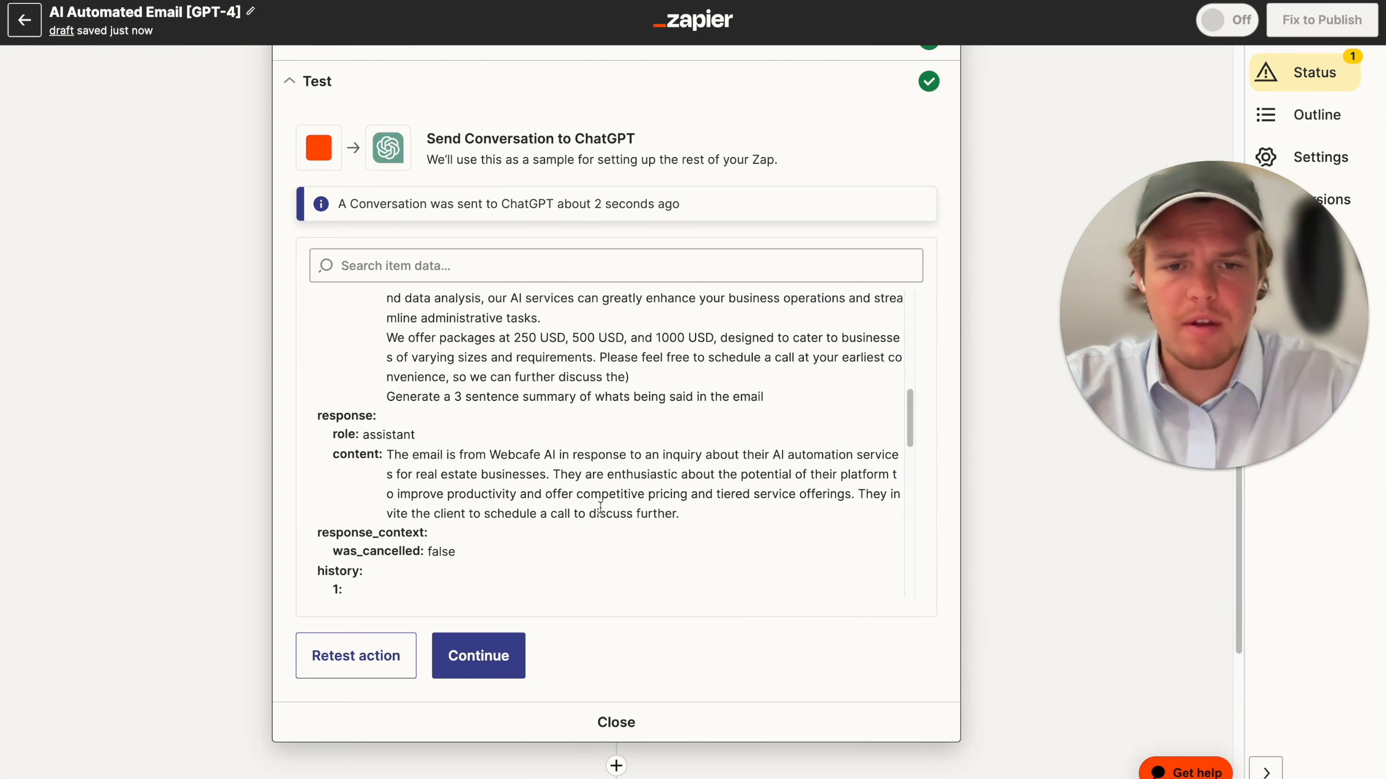
pyautogui.scroll(-2, 600, 507)
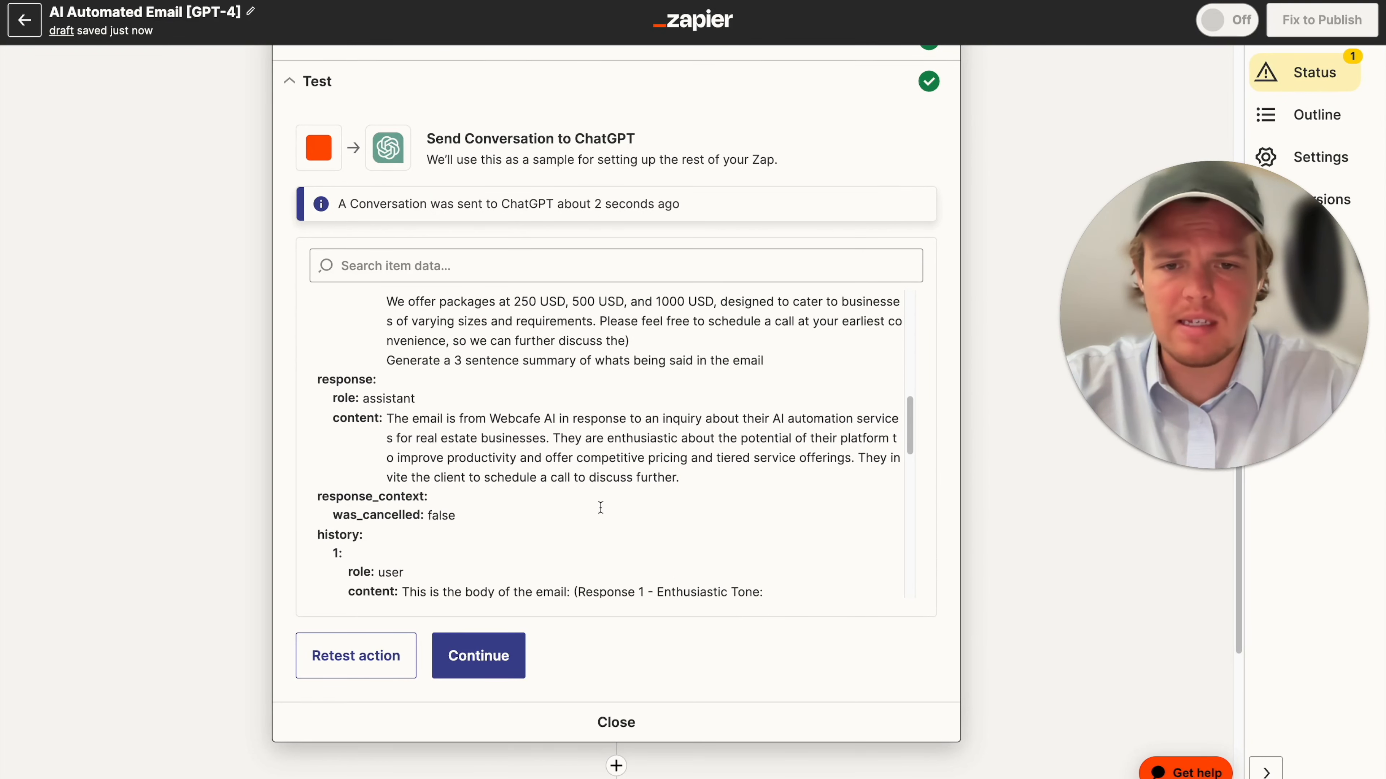
pyautogui.scroll(-1, 600, 508)
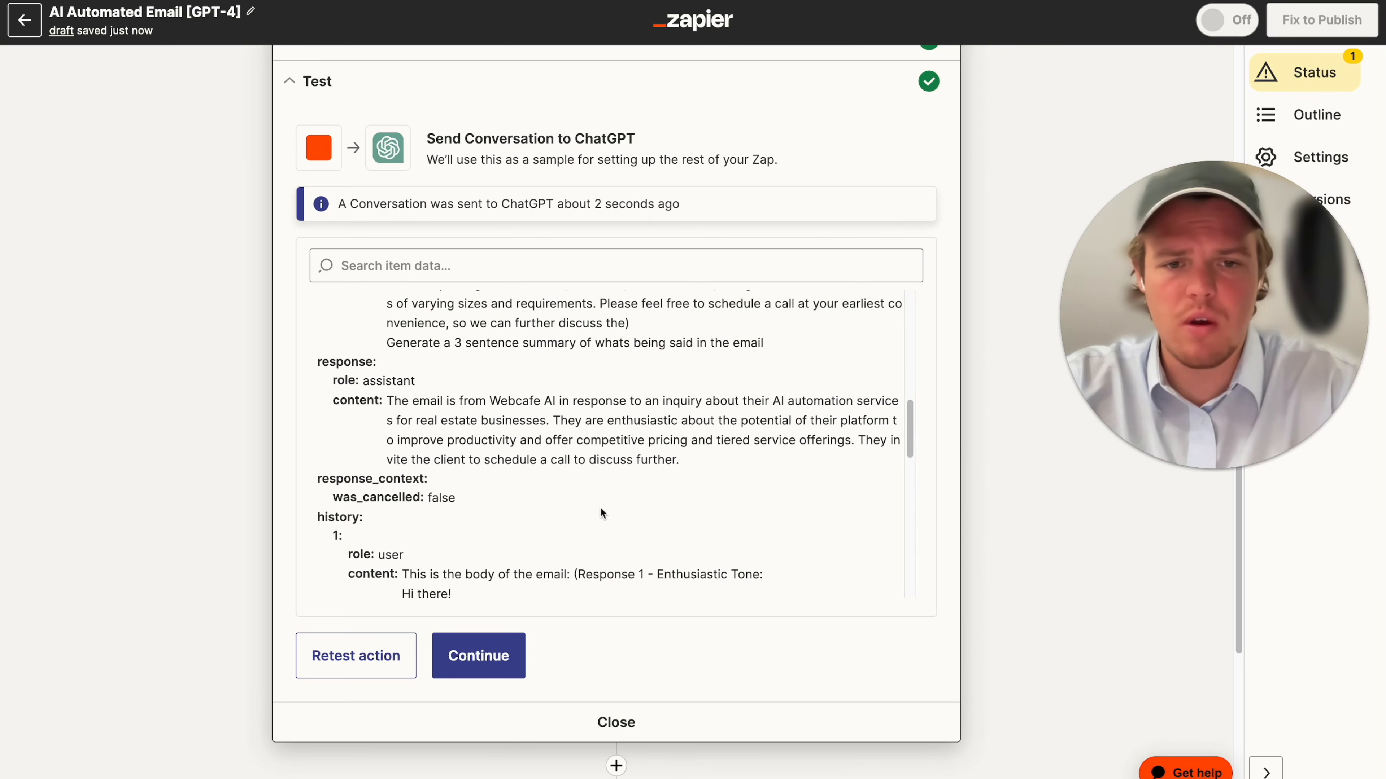
pyautogui.scroll(-3, 601, 510)
pyautogui.scroll(-5, 599, 507)
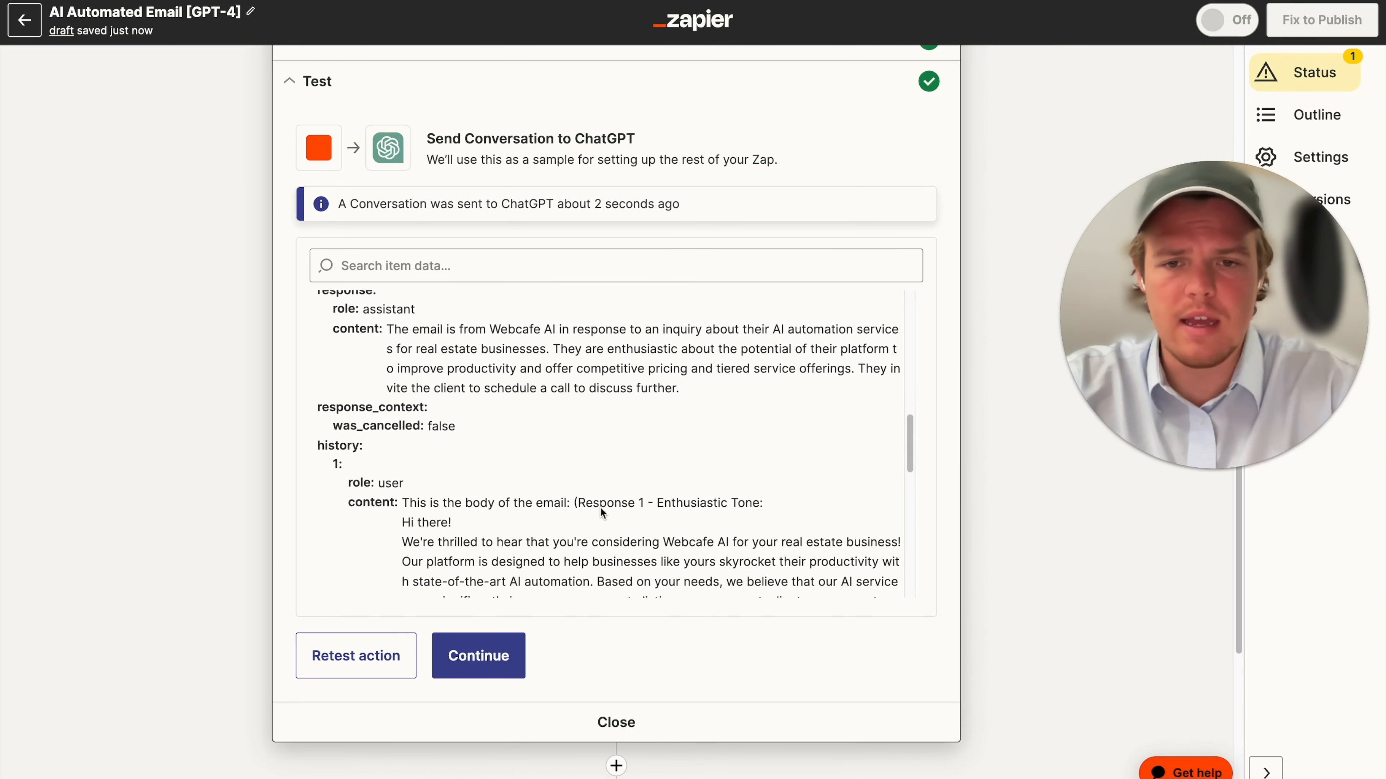
pyautogui.scroll(-5, 191, 405)
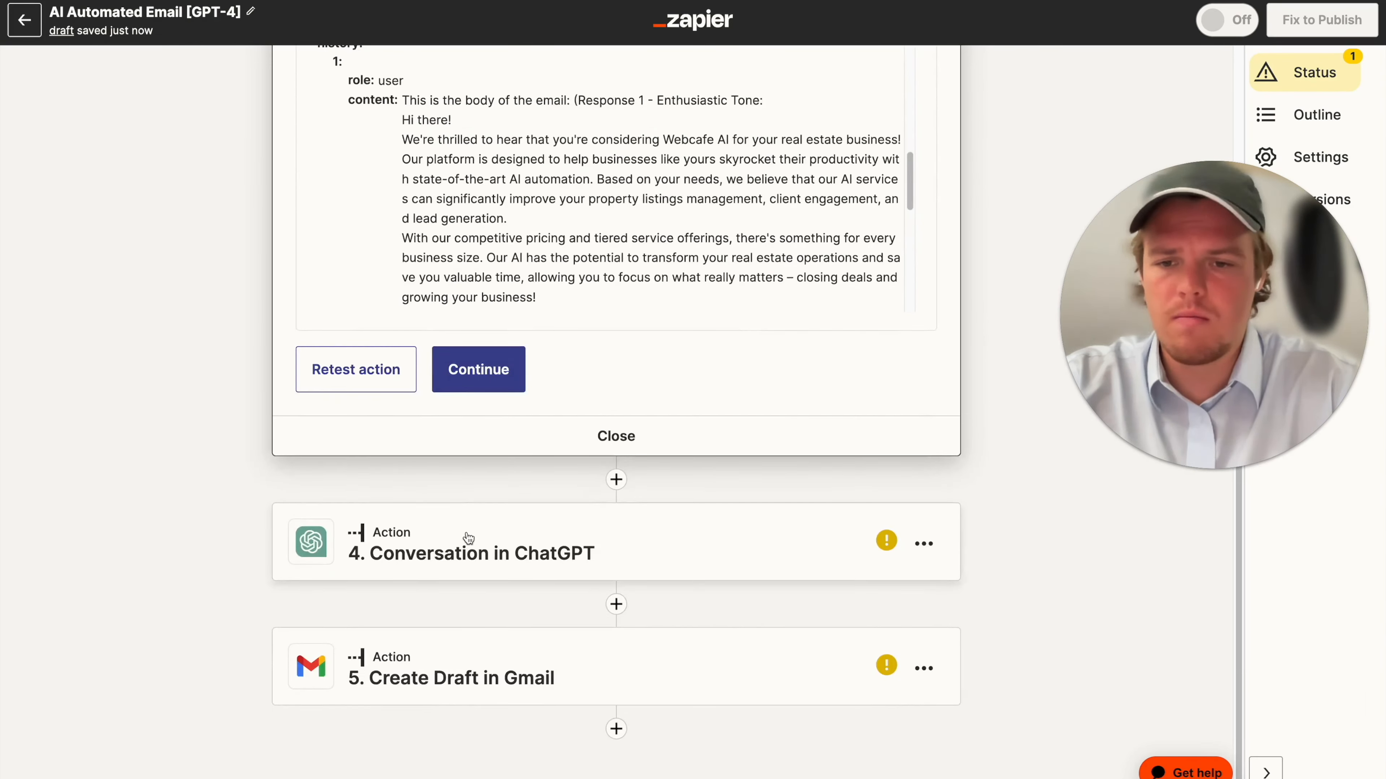
# Step: In the subject-line conversation's User Message, replace the inserted email body data with the summary conversation's Assistant Response Message
pyautogui.click(466, 546)
pyautogui.click(486, 400)
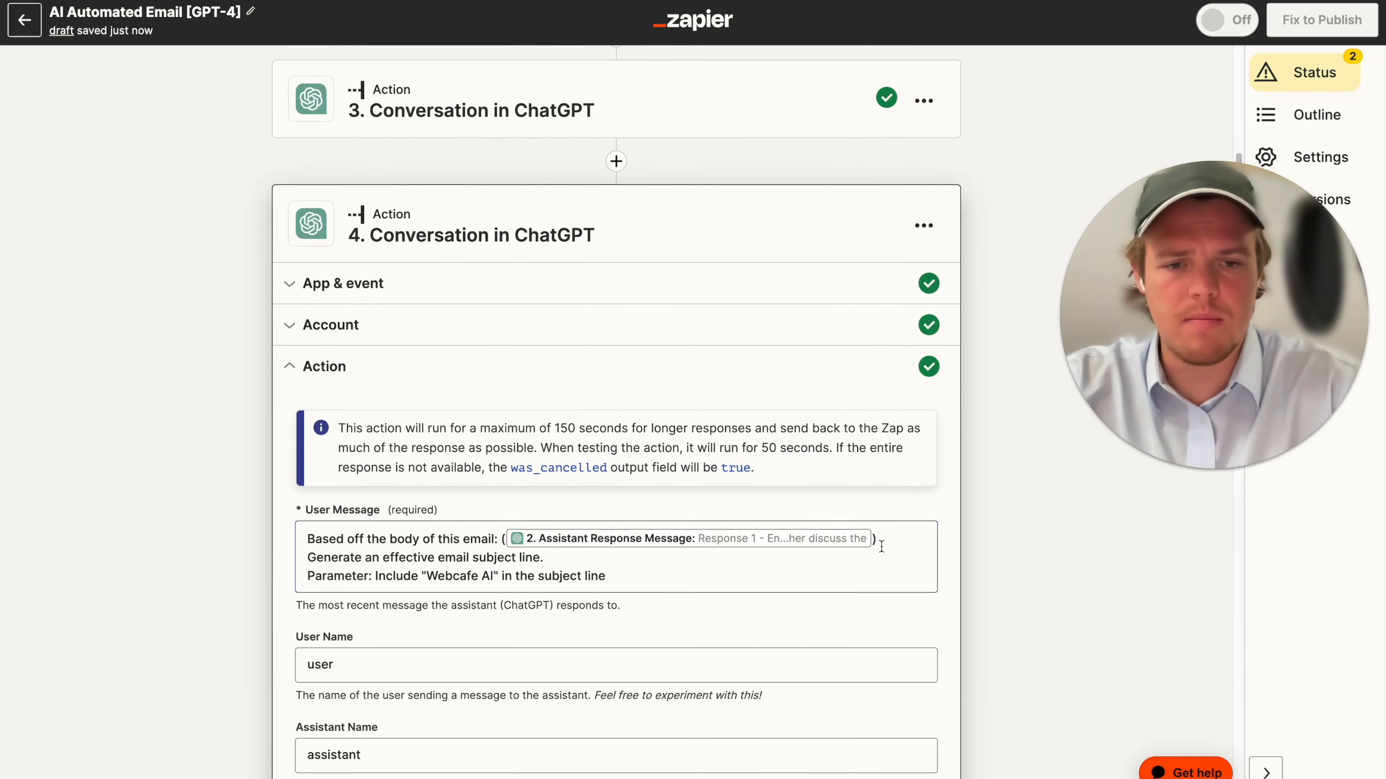
pyautogui.click(872, 539)
pyautogui.press('BackSpace')
pyautogui.scroll(-5, 617, 546)
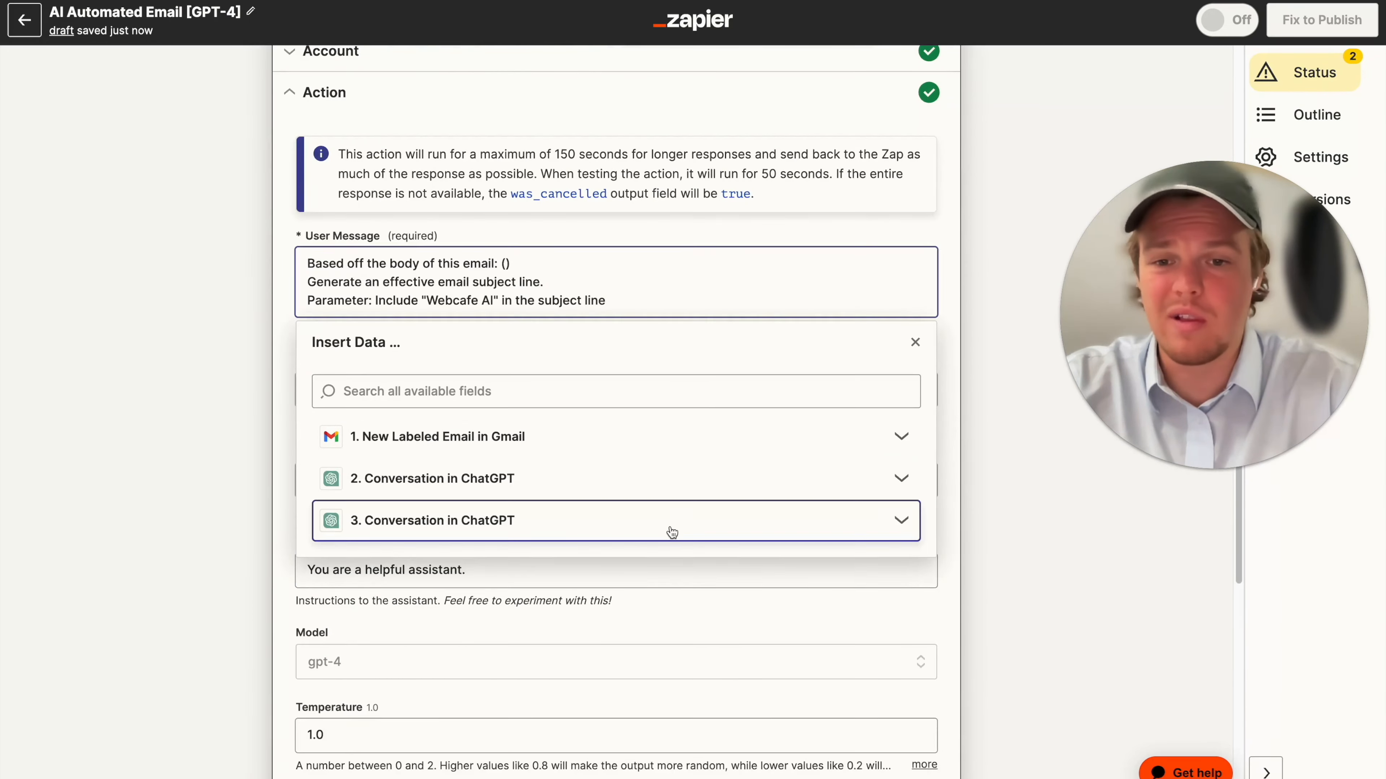
pyautogui.click(669, 523)
pyautogui.scroll(-10, 534, 676)
pyautogui.click(544, 694)
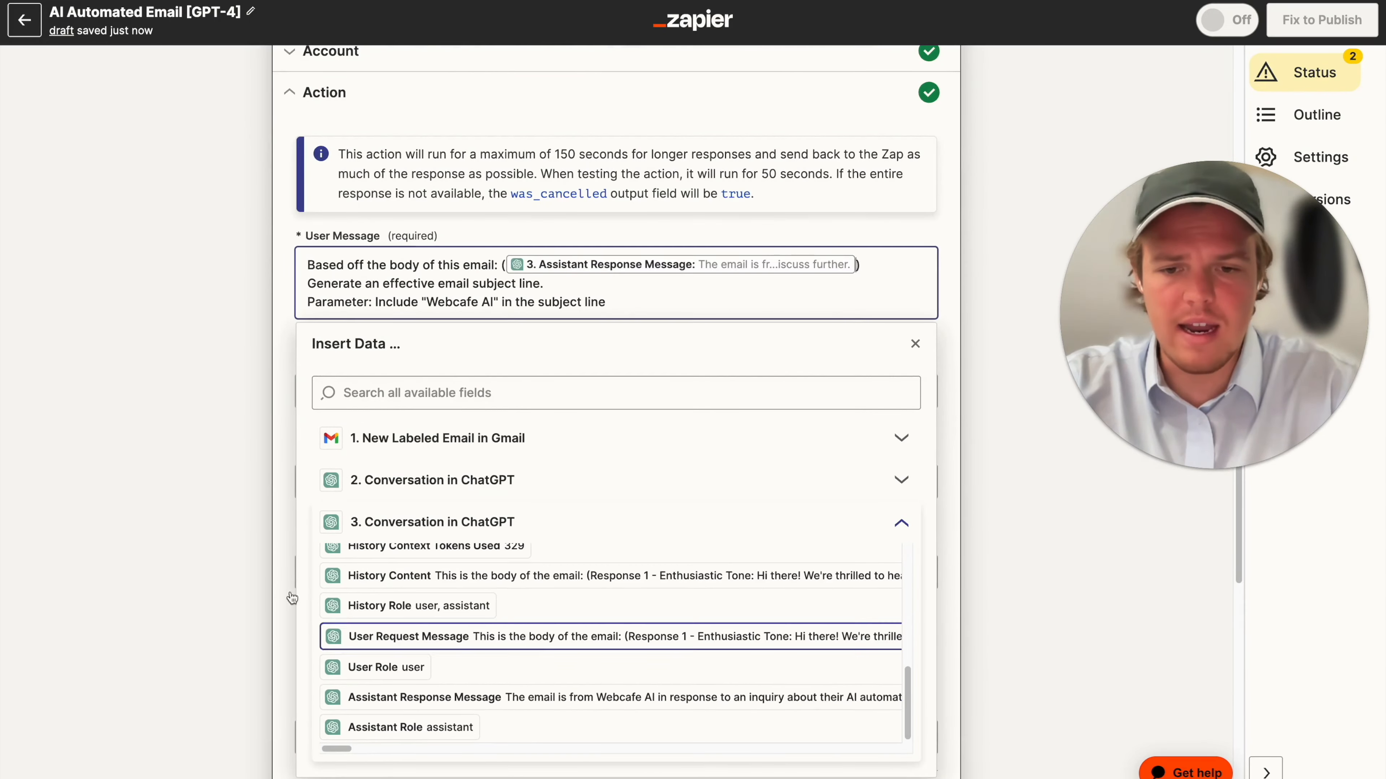
pyautogui.click(226, 503)
# Step: Set the subject-line conversation's Memory Key to subject1, run its action test, and review the response content
pyautogui.scroll(-8, 472, 460)
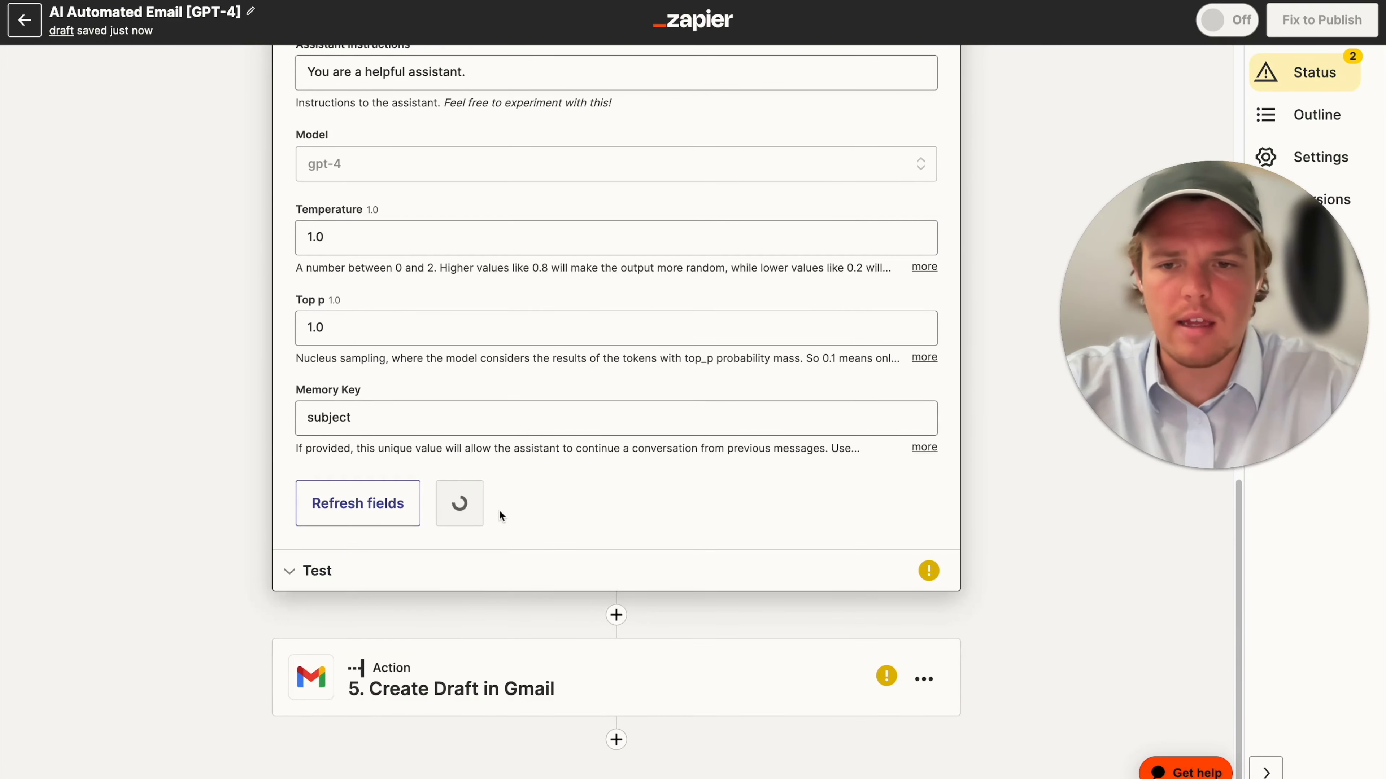
pyautogui.click(360, 418)
pyautogui.write('1')
pyautogui.click(576, 548)
pyautogui.click(496, 516)
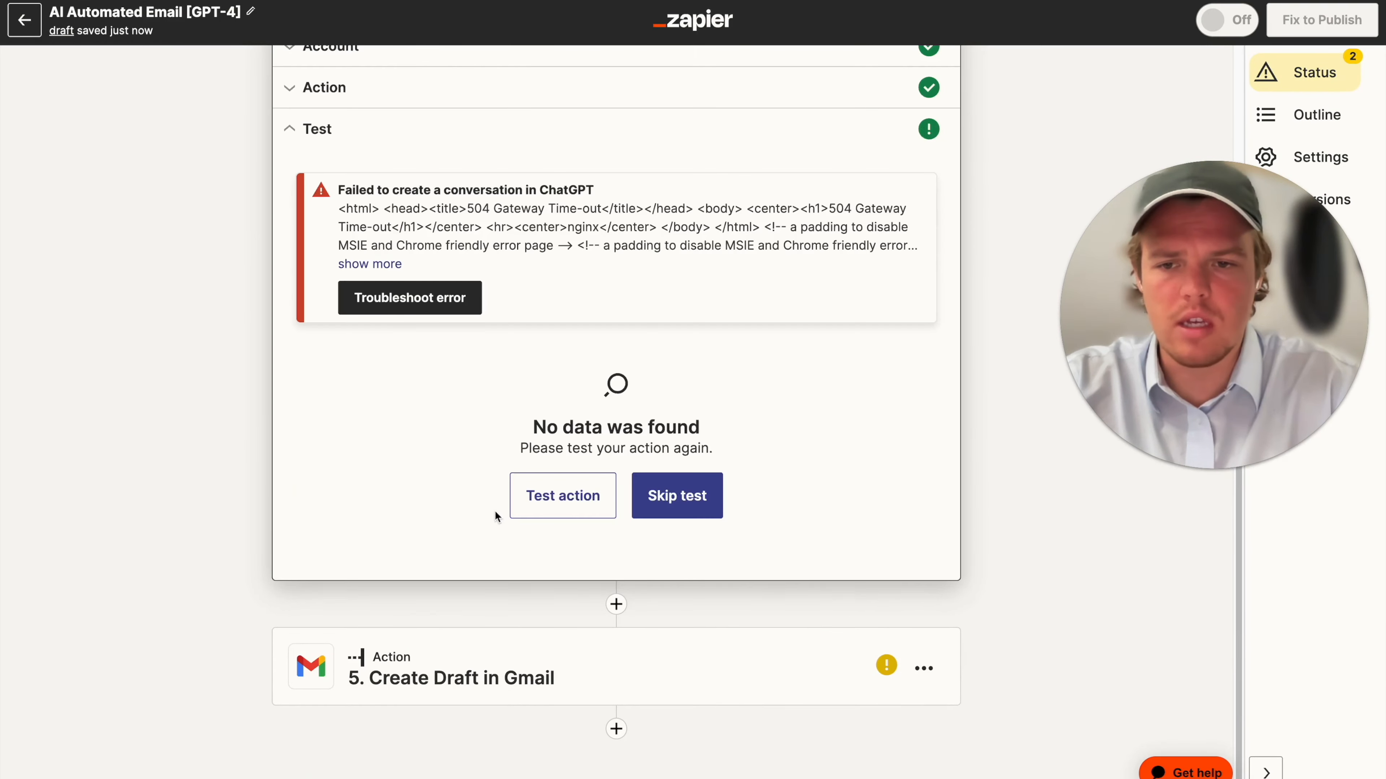
pyautogui.click(563, 496)
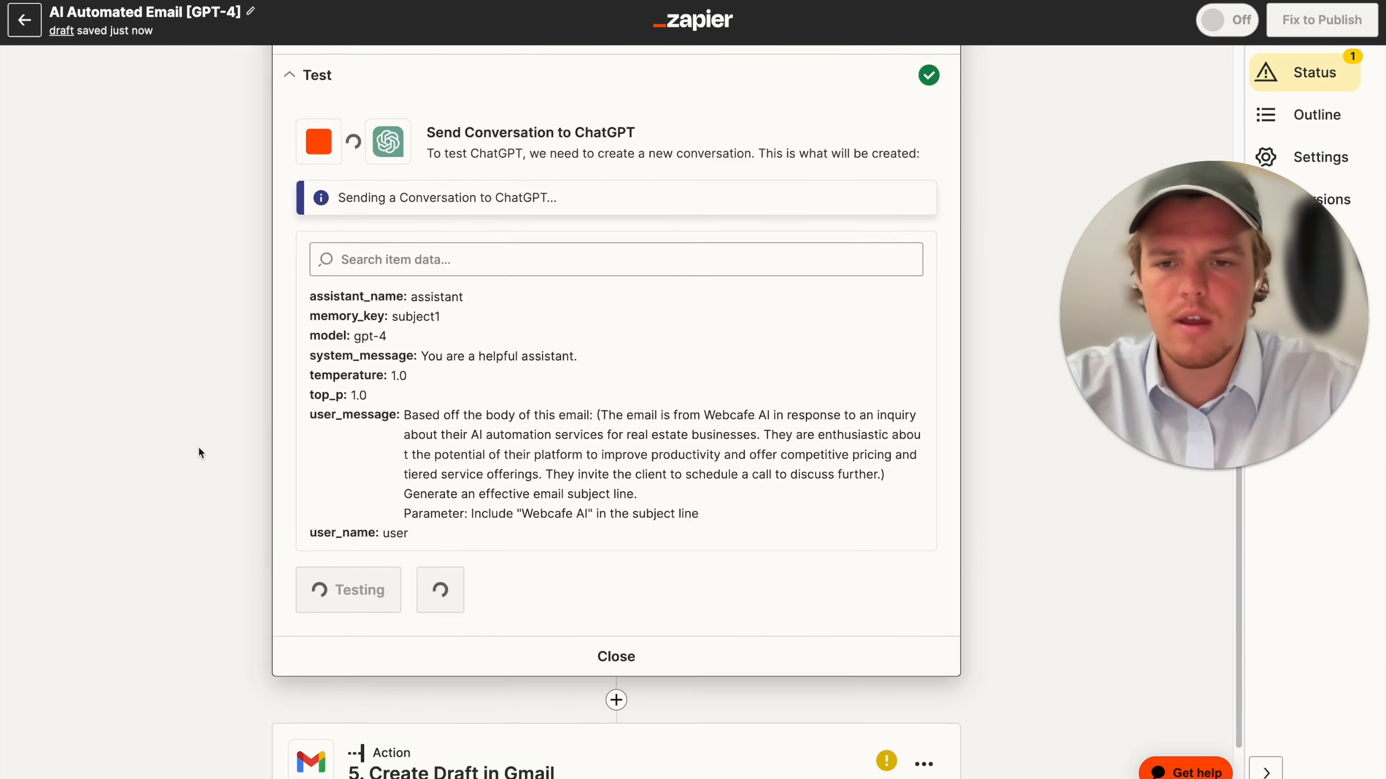
pyautogui.scroll(3, 472, 409)
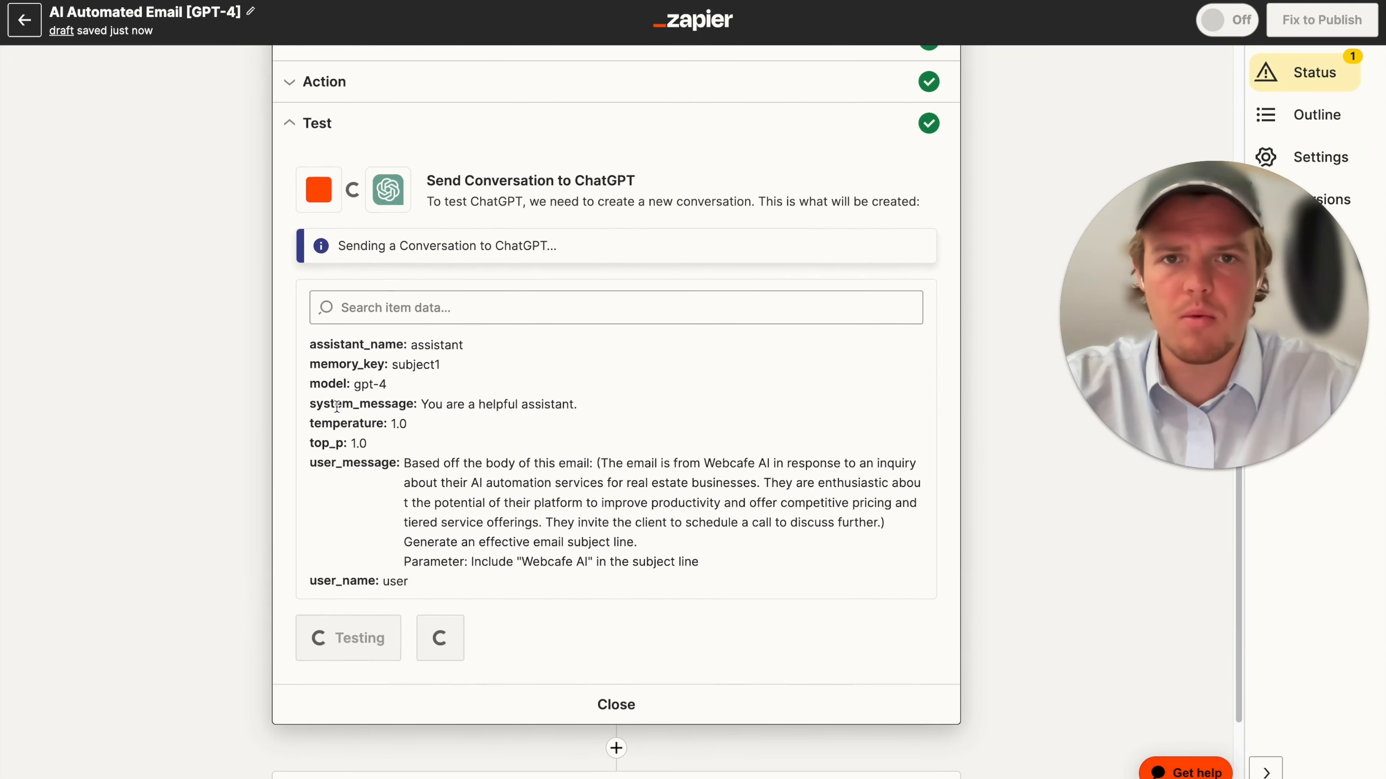
pyautogui.scroll(-2, 629, 445)
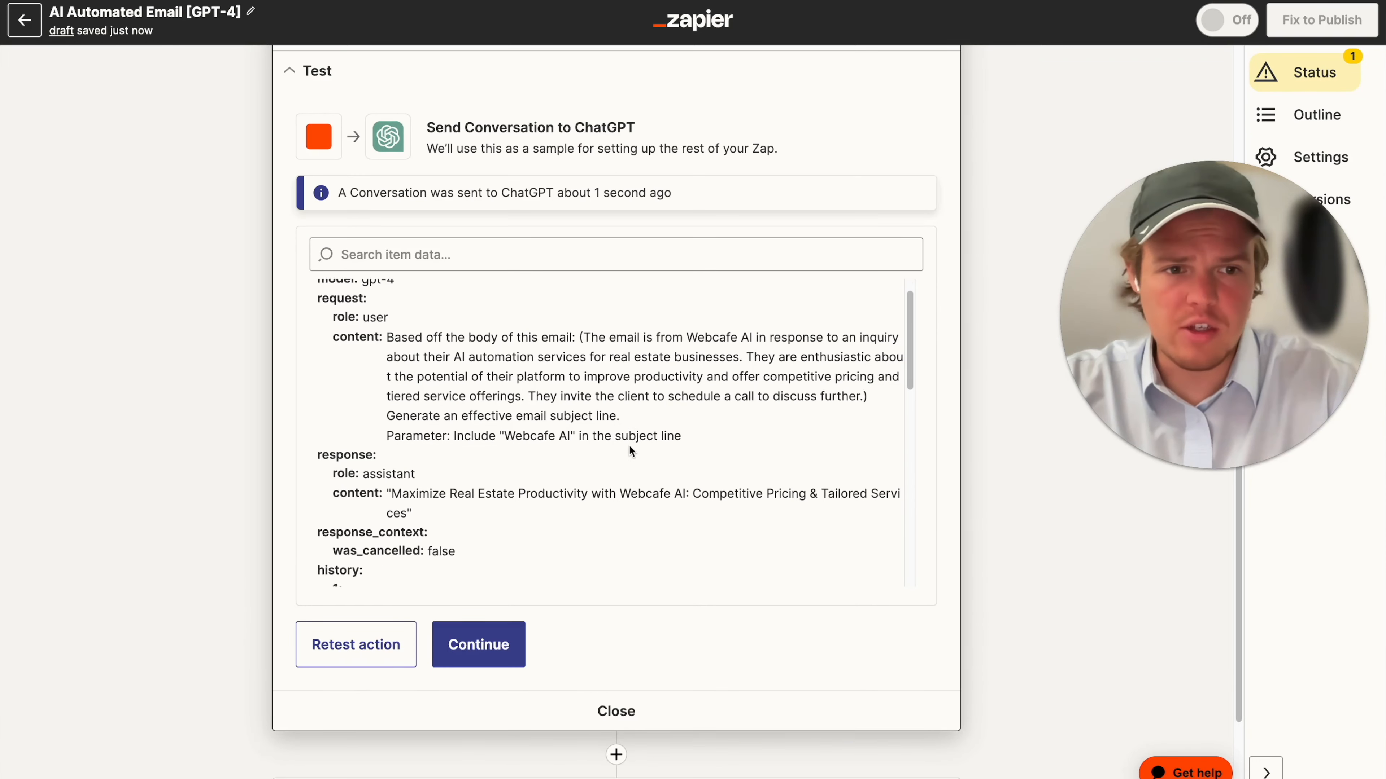
pyautogui.scroll(-2, 478, 503)
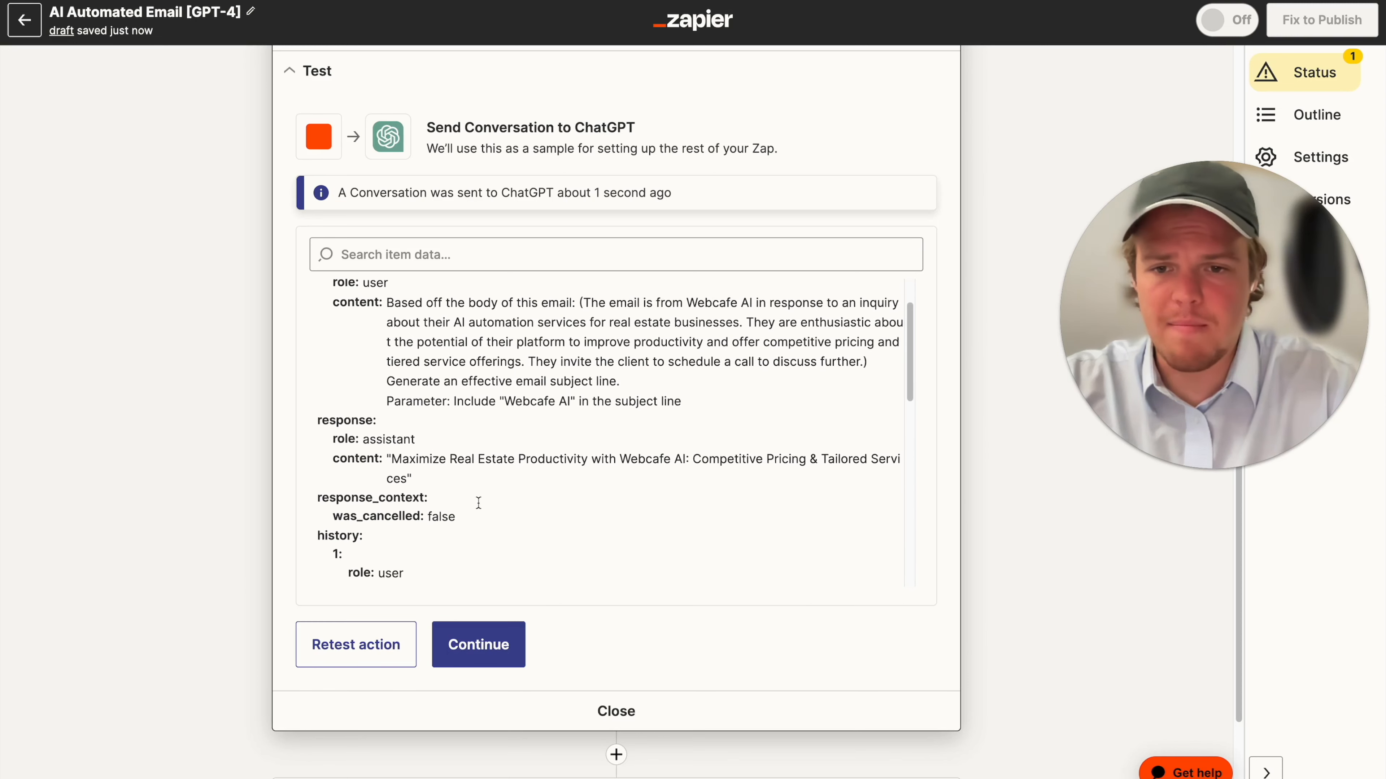
pyautogui.scroll(-2, 478, 502)
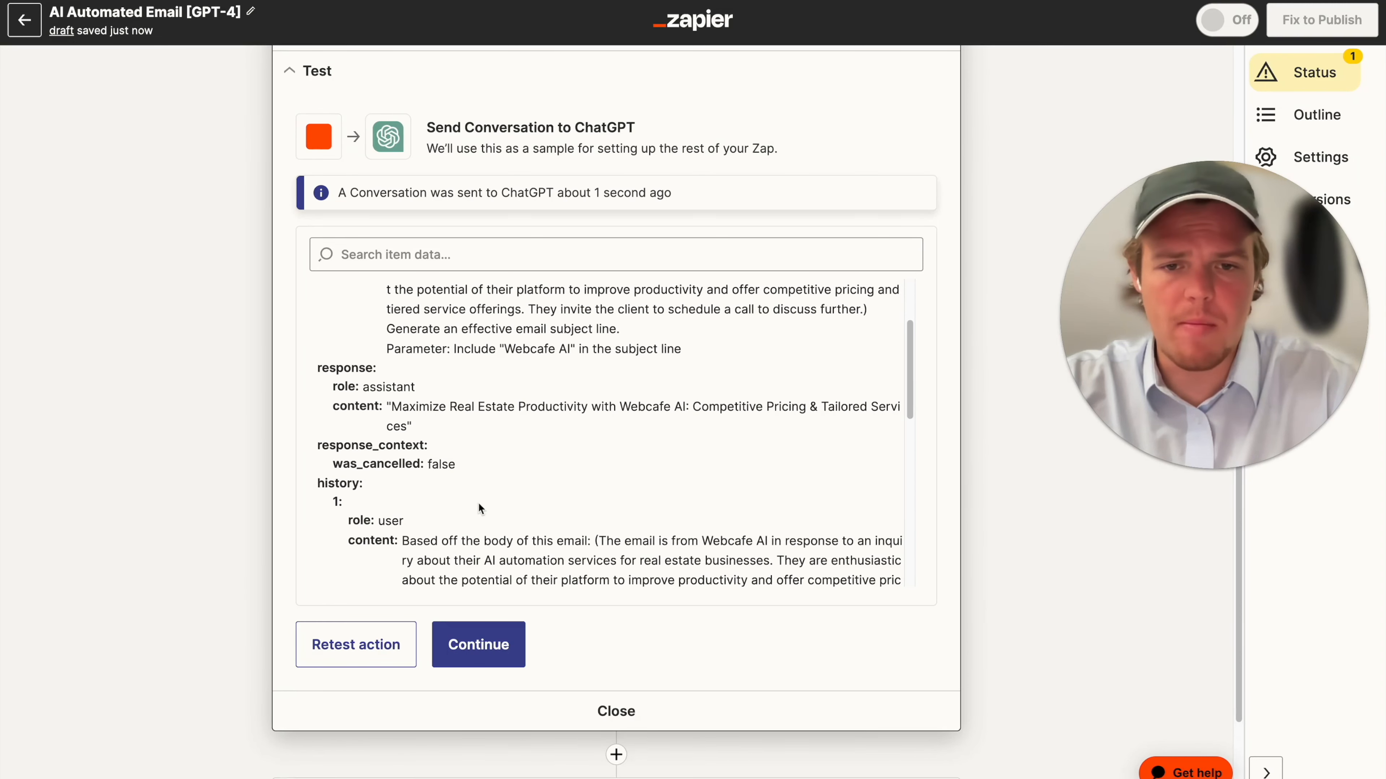
pyautogui.scroll(-1, 460, 499)
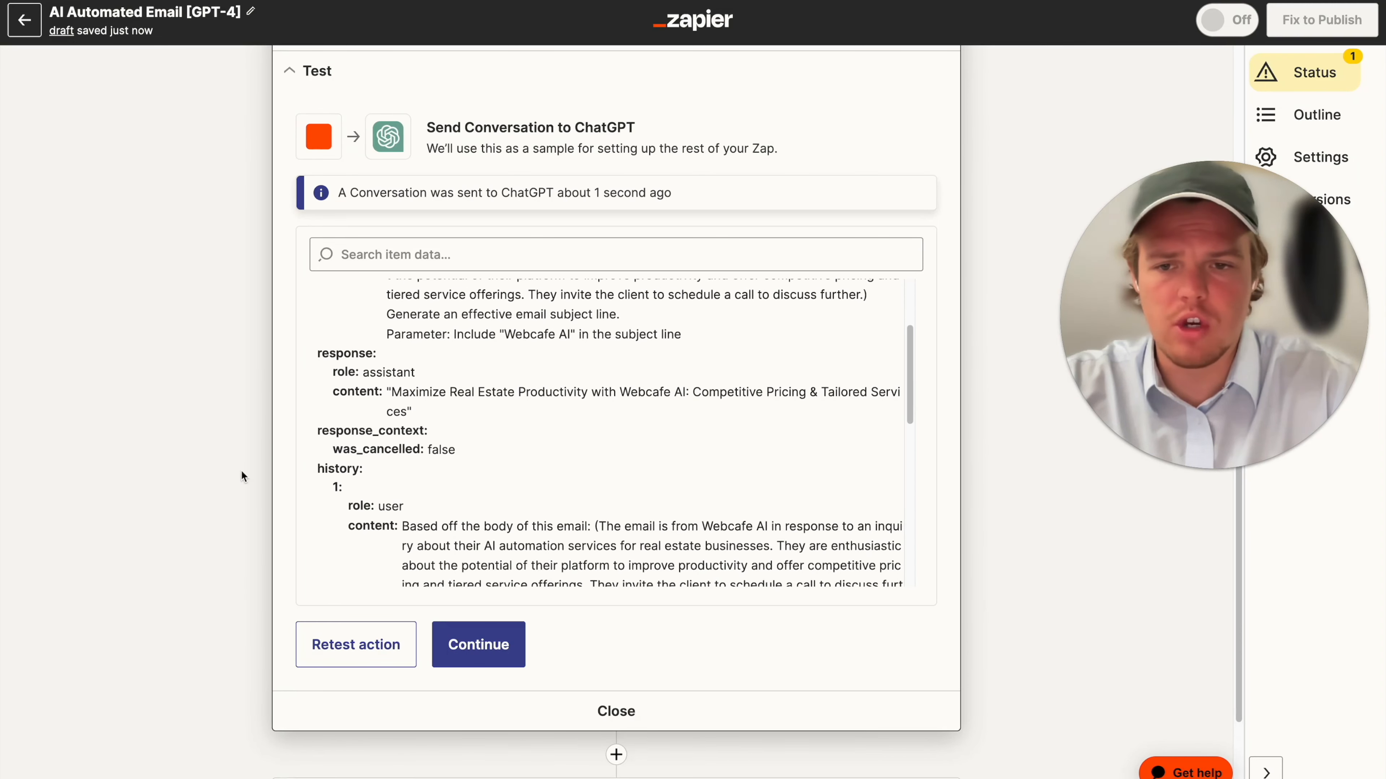
# Step: Insert a Formatter by Zapier action with the Text event before the Gmail draft action, and continue to its action setup
pyautogui.scroll(-3, 242, 471)
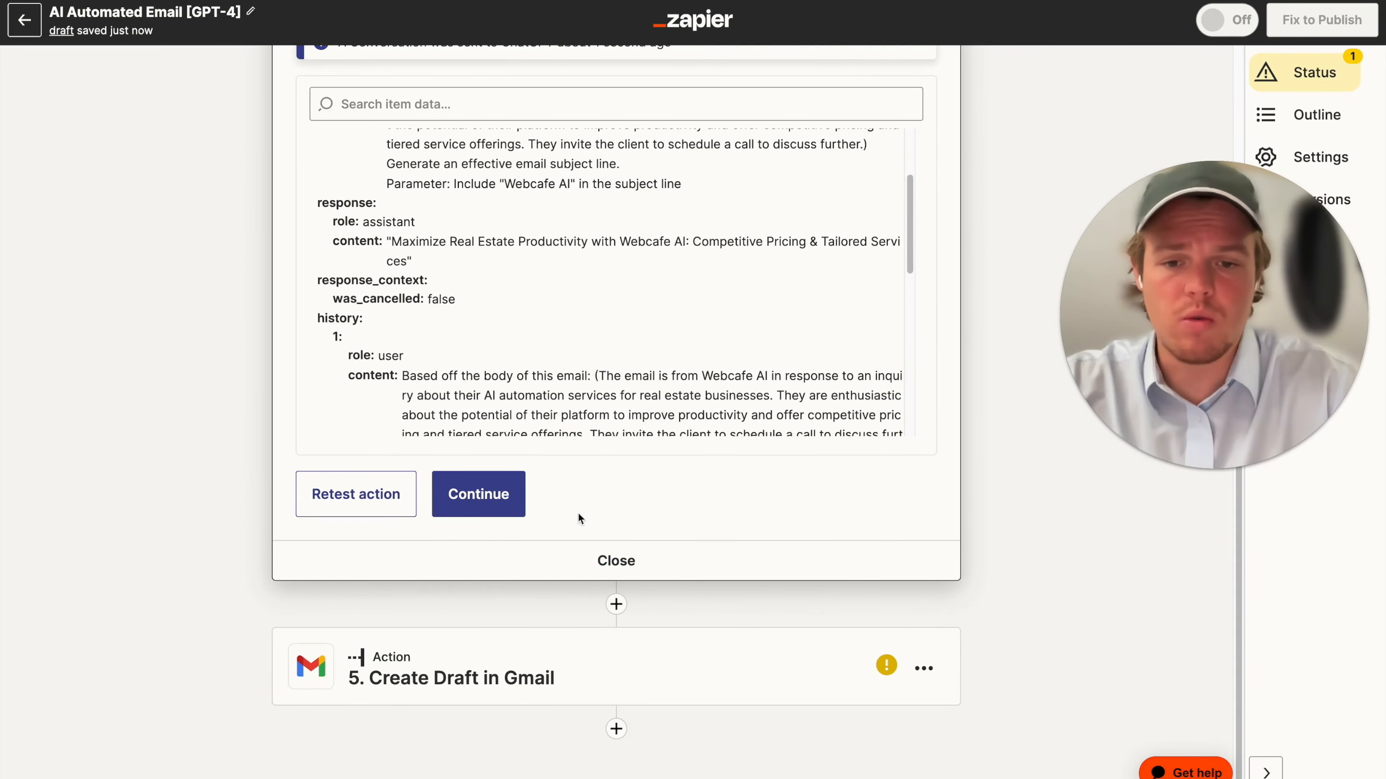
pyautogui.click(615, 604)
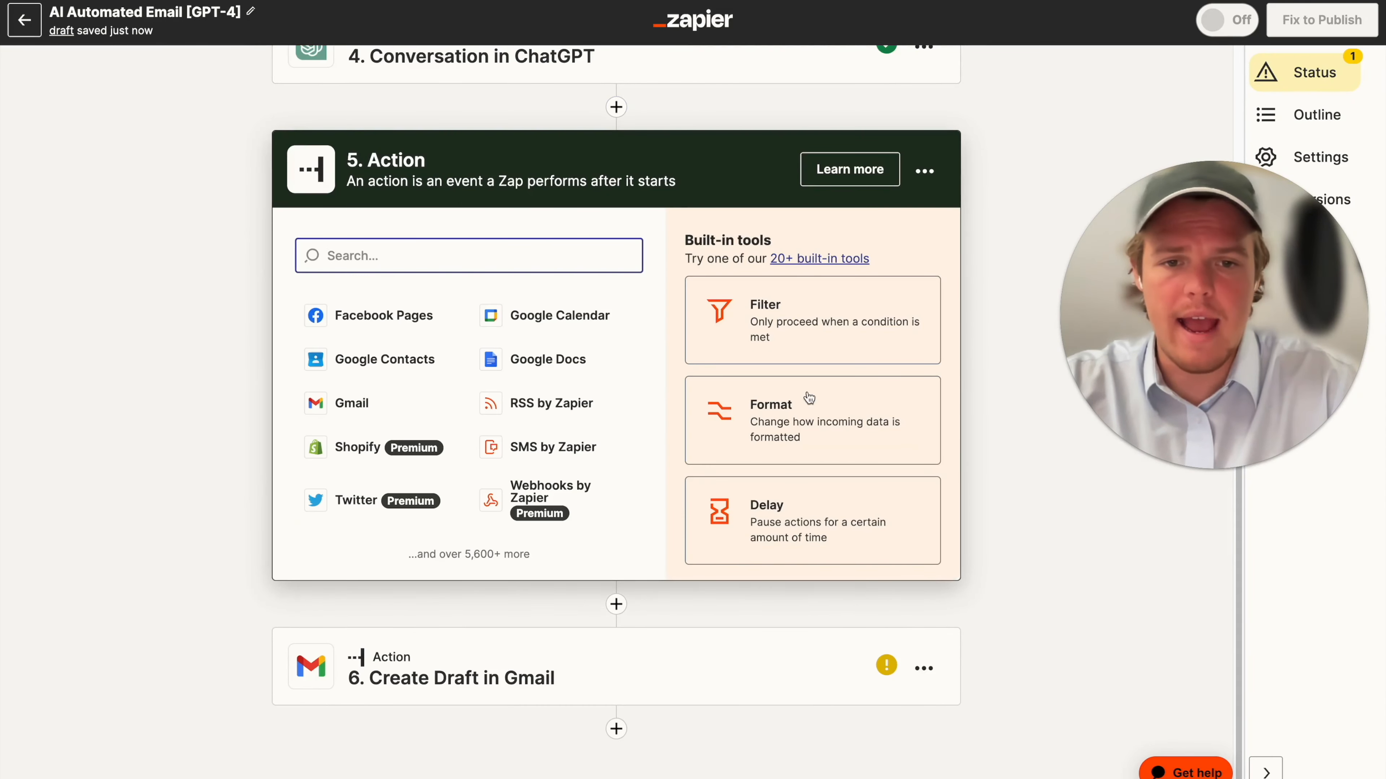
pyautogui.click(799, 410)
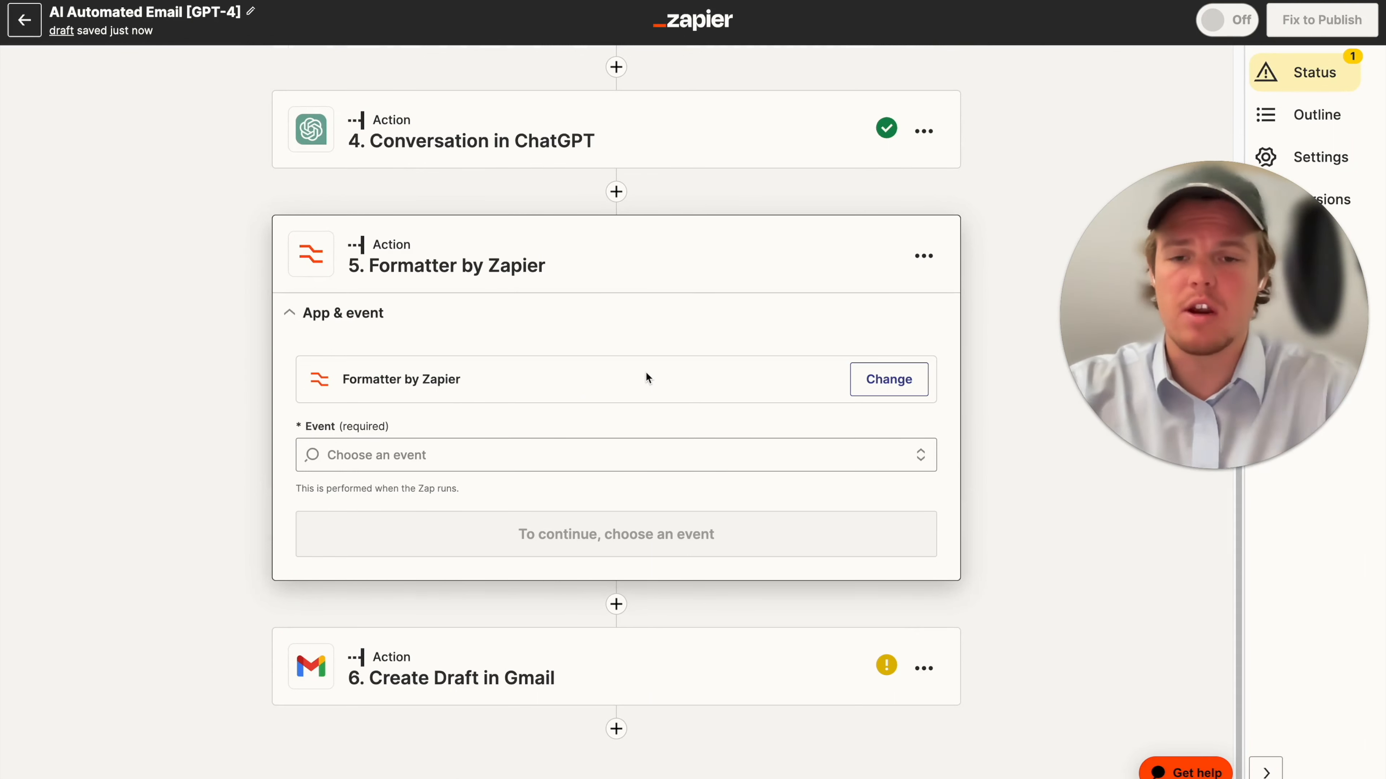
pyautogui.click(553, 450)
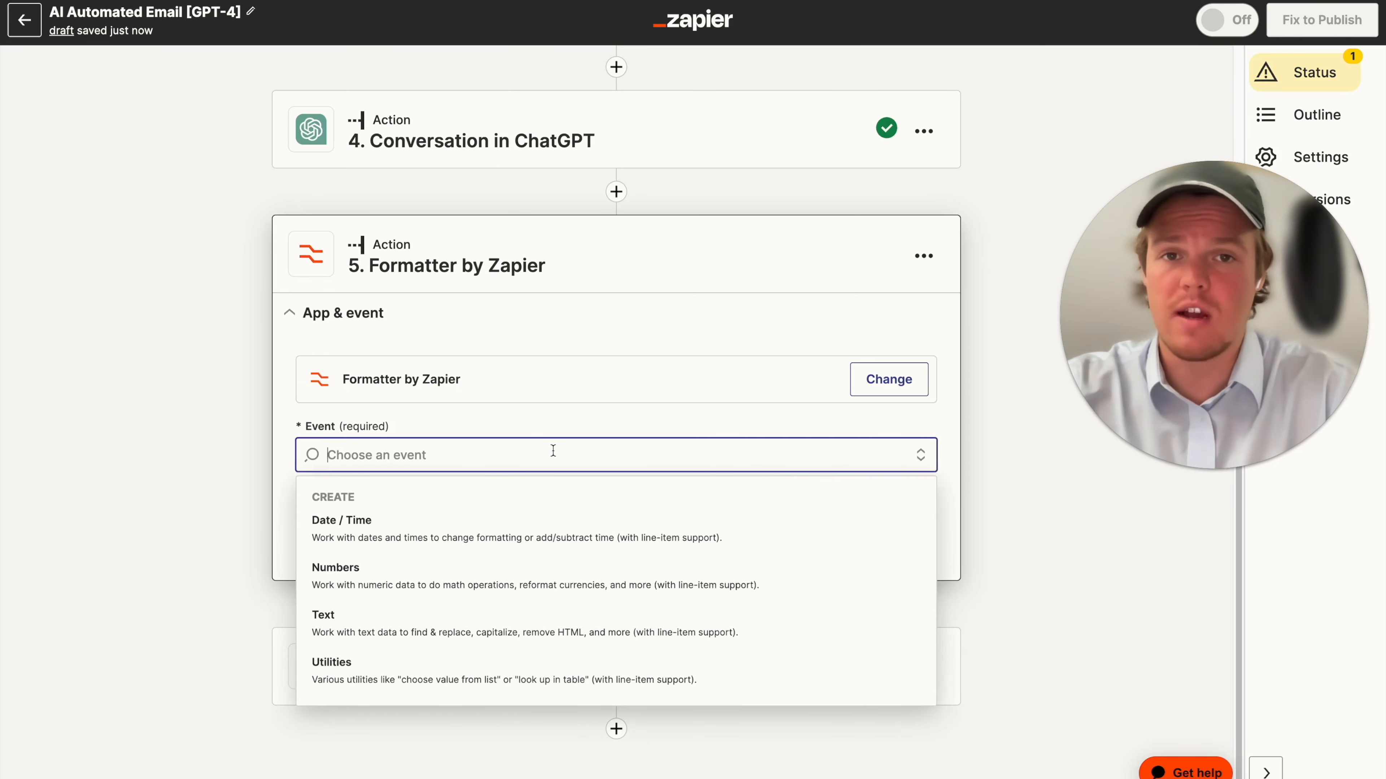
pyautogui.click(476, 606)
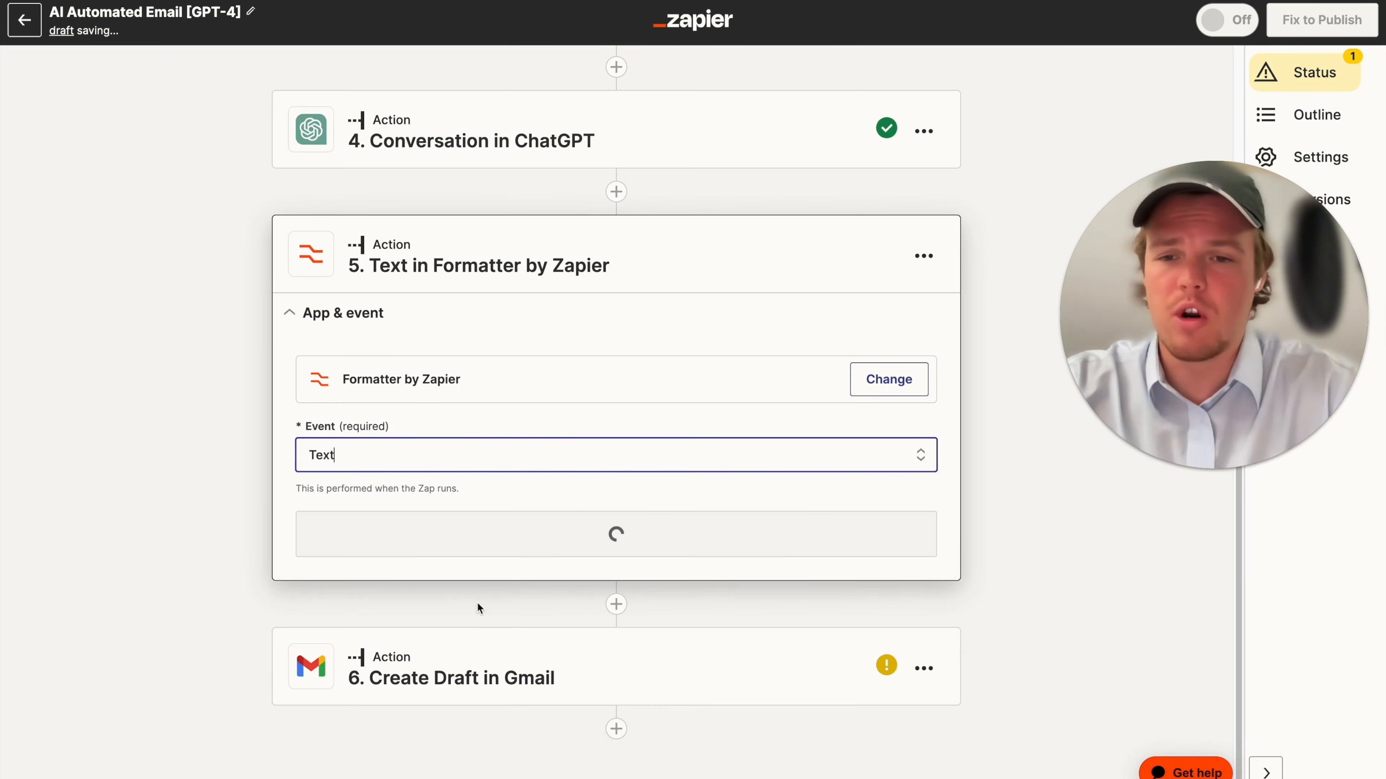
pyautogui.click(583, 539)
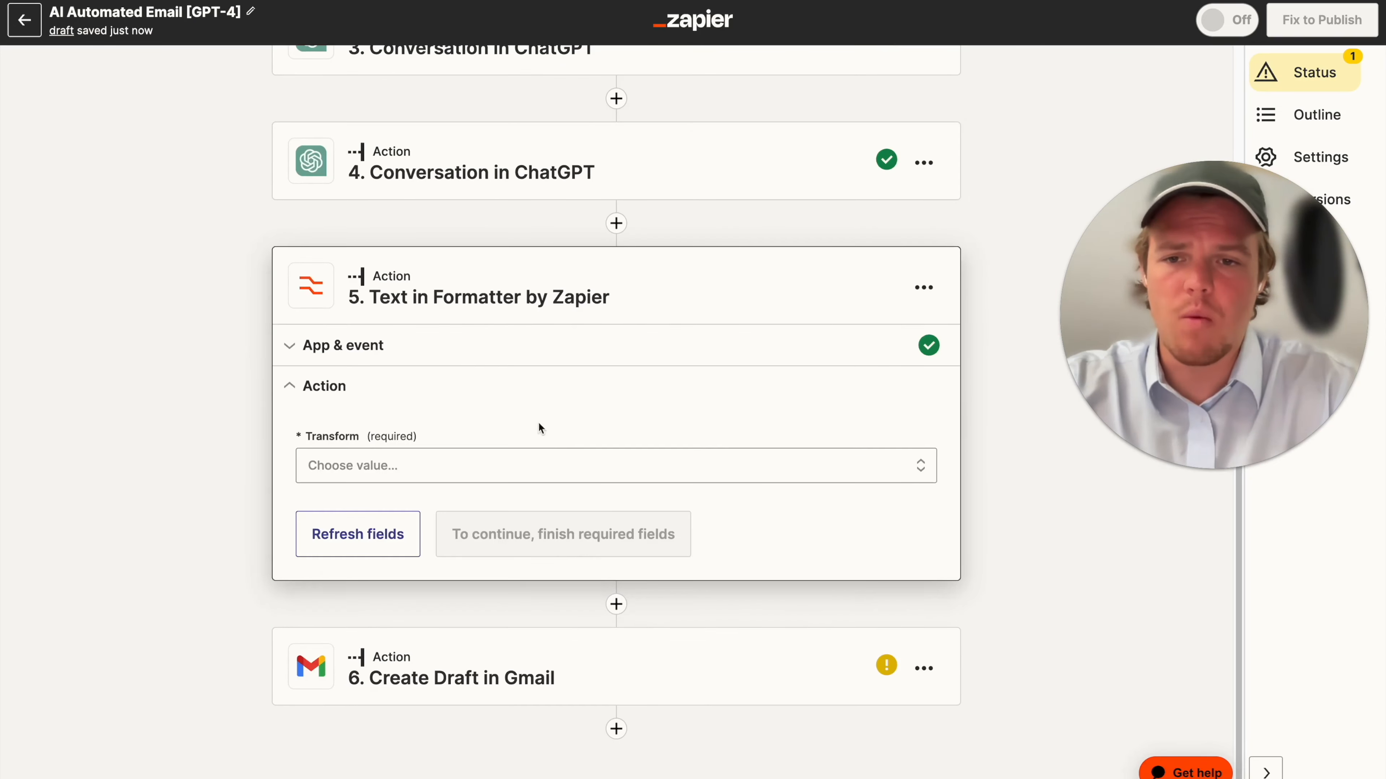
# Step: Set the Formatter's transform to Replace and use the subject-line conversation's Assistant Response Message as its Input
pyautogui.click(470, 467)
pyautogui.write('repla')
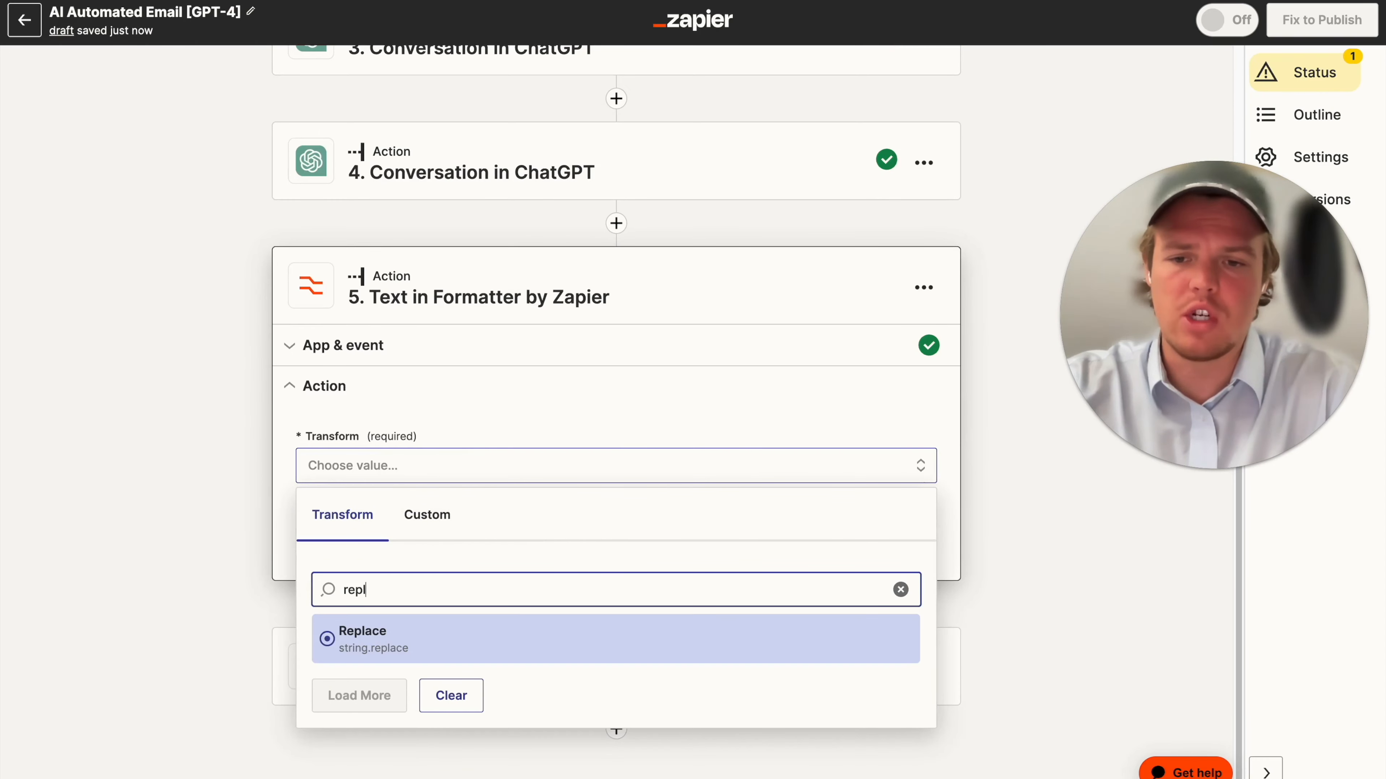
pyautogui.click(404, 617)
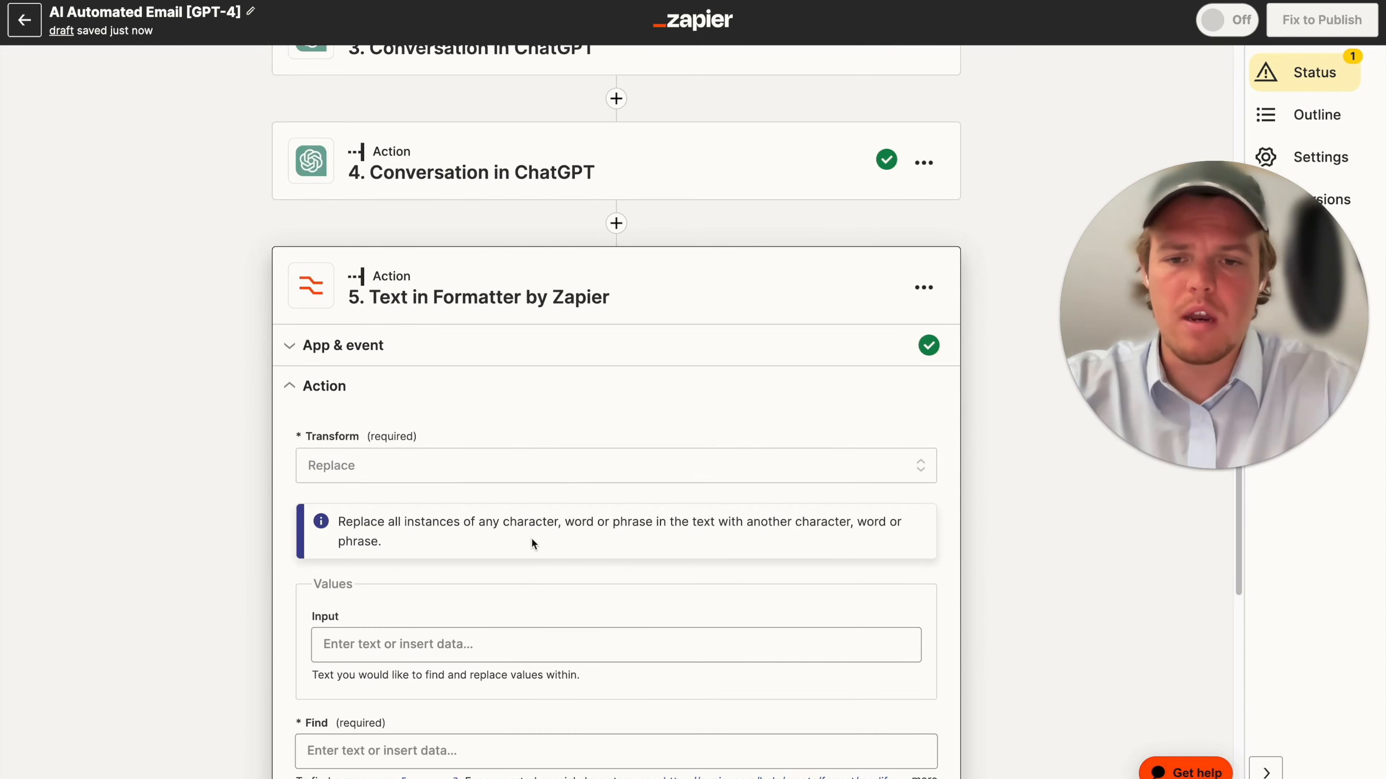
pyautogui.click(492, 638)
pyautogui.scroll(-5, 493, 636)
pyautogui.click(491, 502)
pyautogui.scroll(-8, 486, 687)
pyautogui.click(503, 688)
pyautogui.click(204, 493)
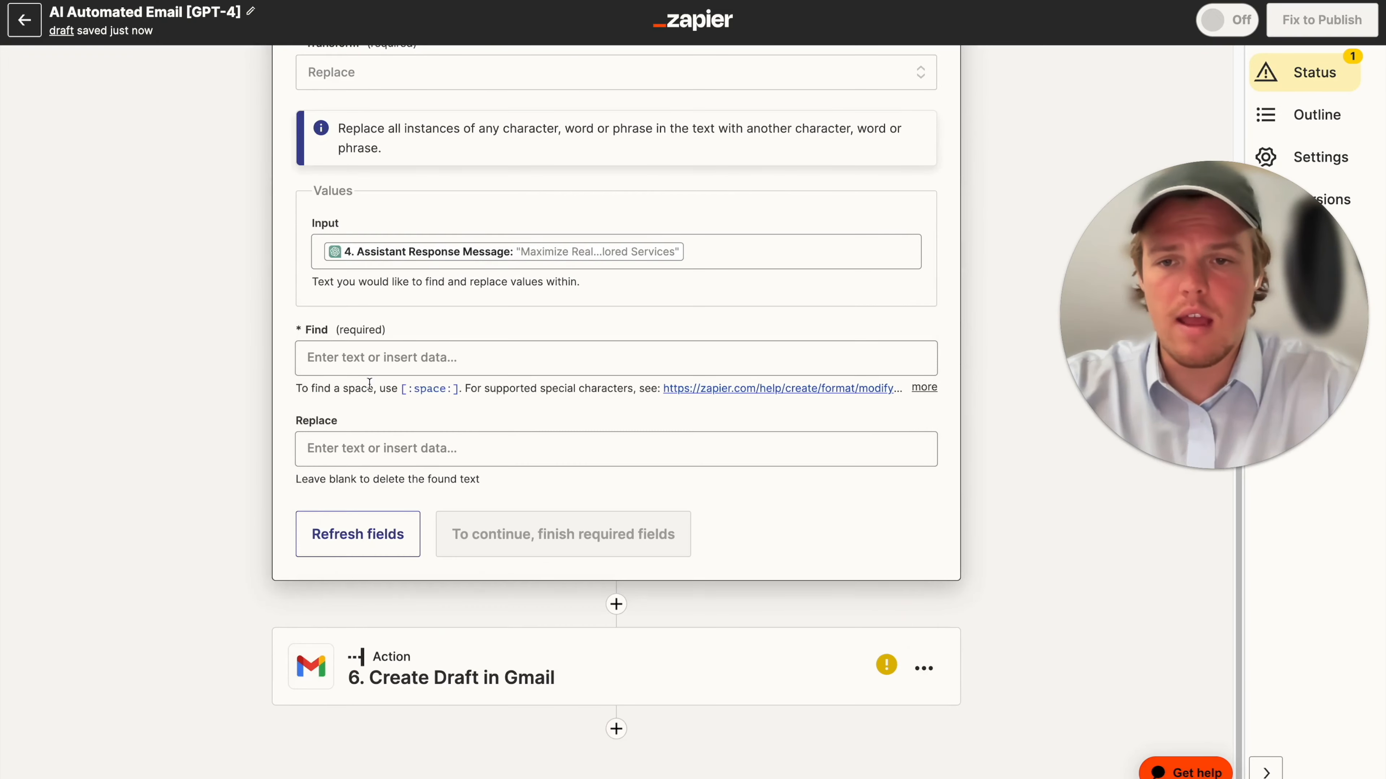
# Step: Set the Formatter's Find value to a double quotation mark, leave Replace blank, and run the action test
pyautogui.click(491, 358)
pyautogui.write('"')
pyautogui.click(166, 366)
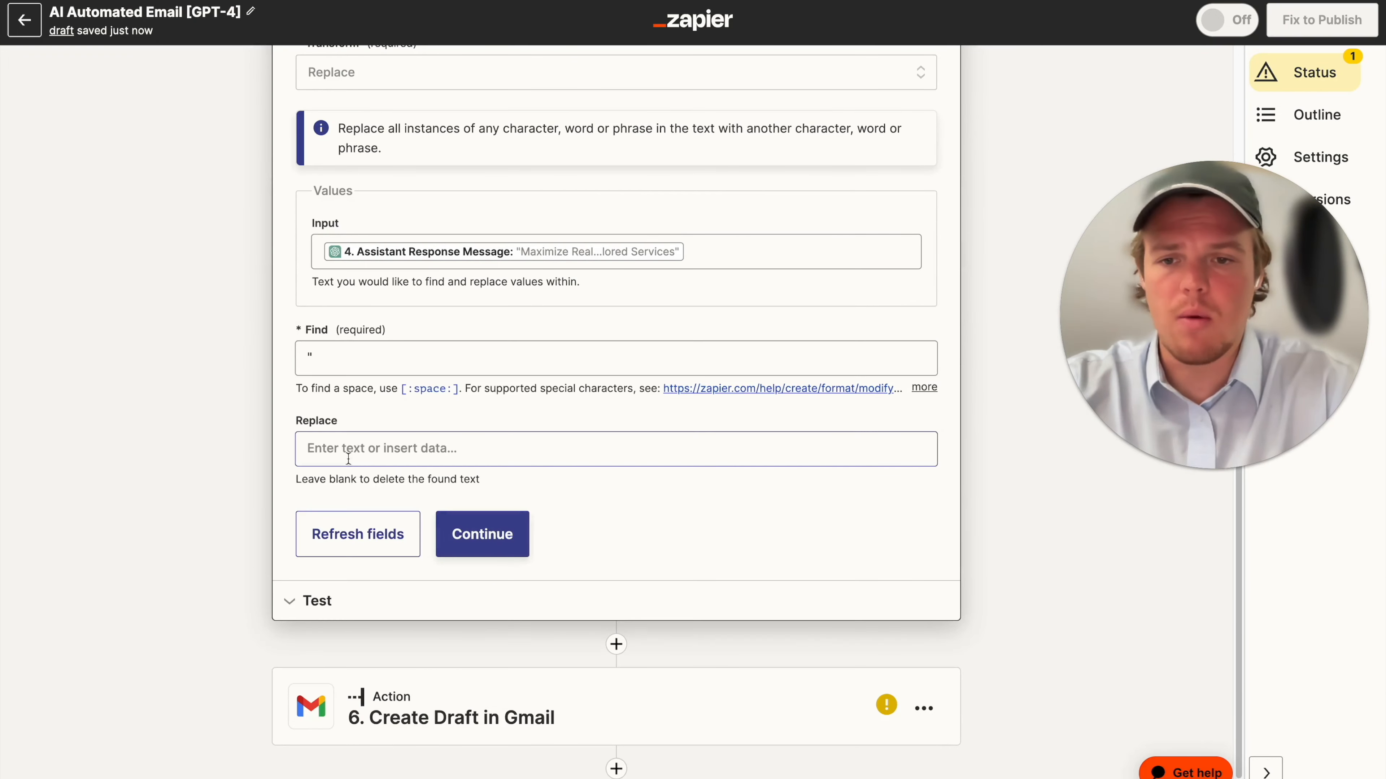
pyautogui.click(476, 516)
pyautogui.click(406, 521)
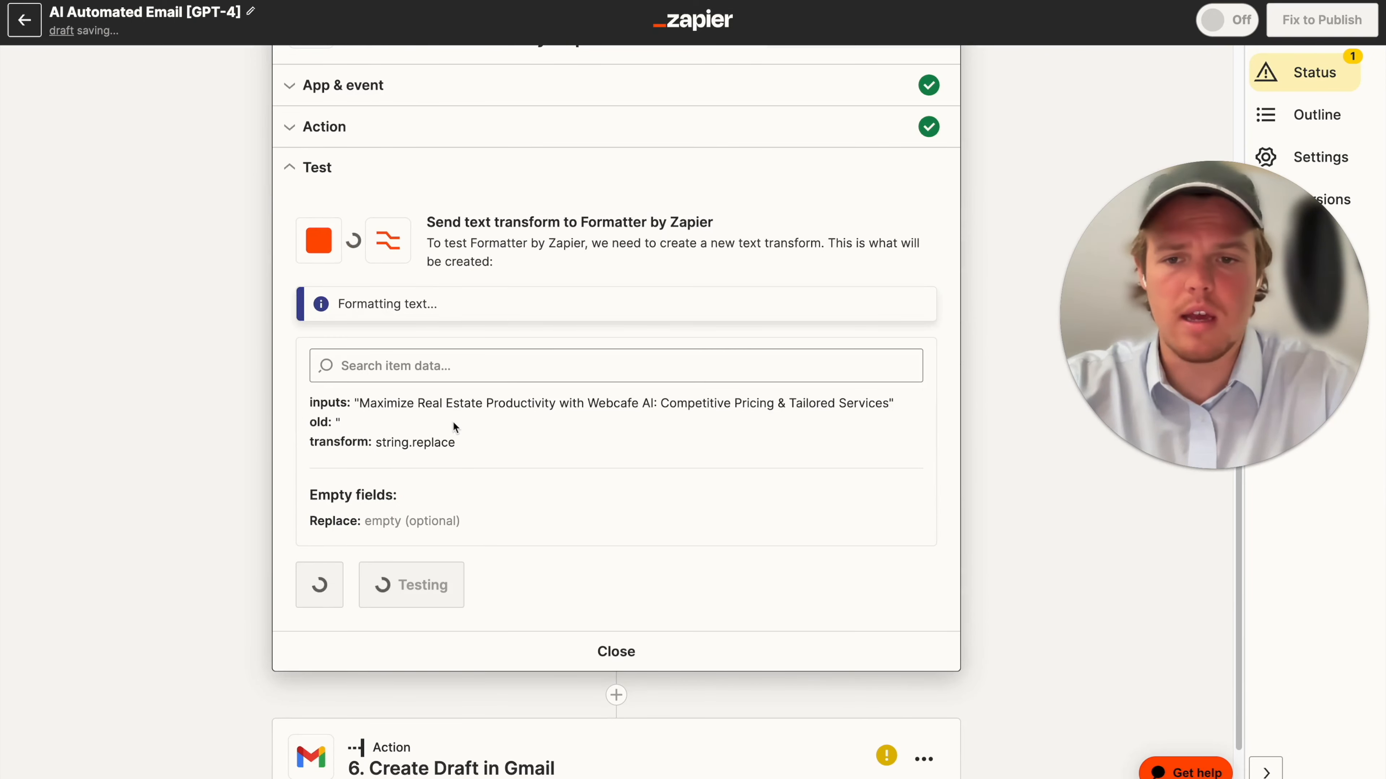
# Step: Open the Create Draft in Gmail action and set its Subject to the Formatter's Output
pyautogui.click(666, 679)
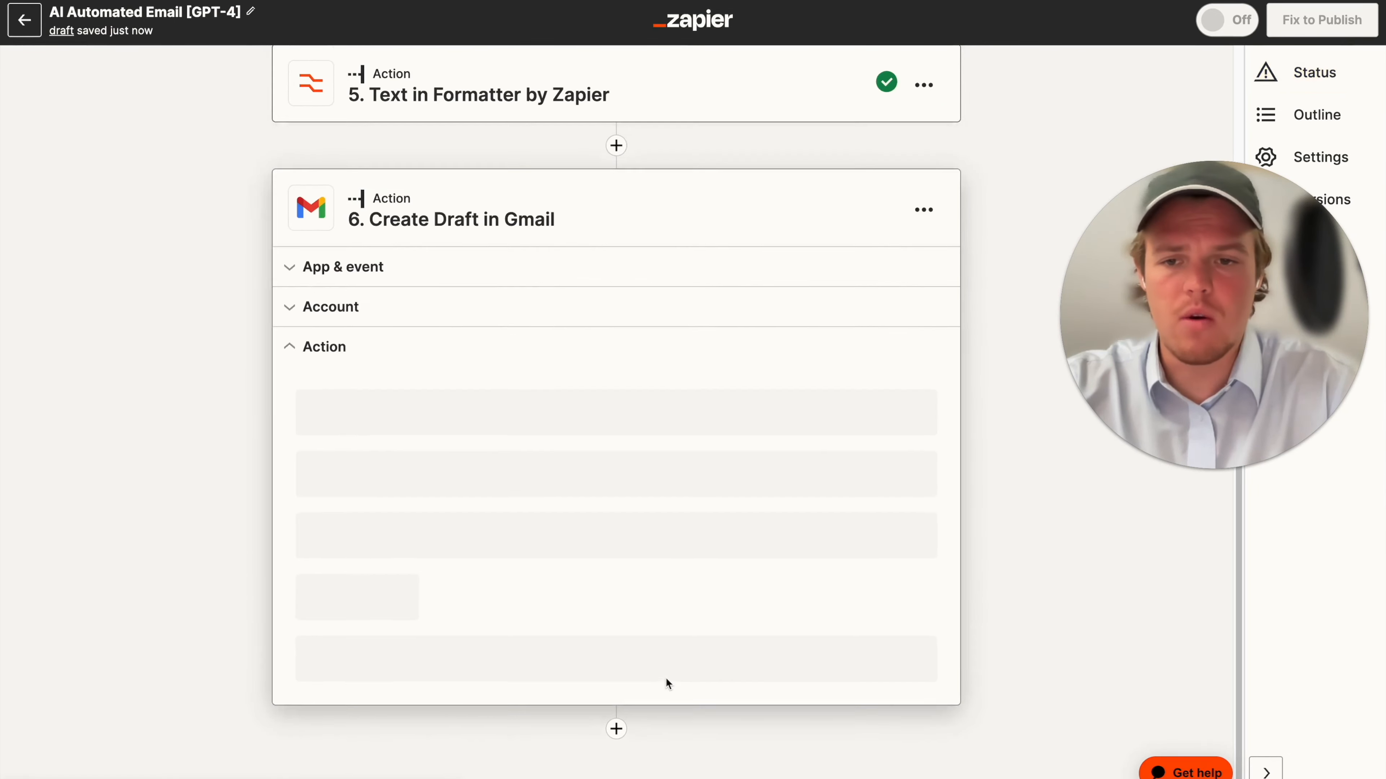
pyautogui.click(489, 409)
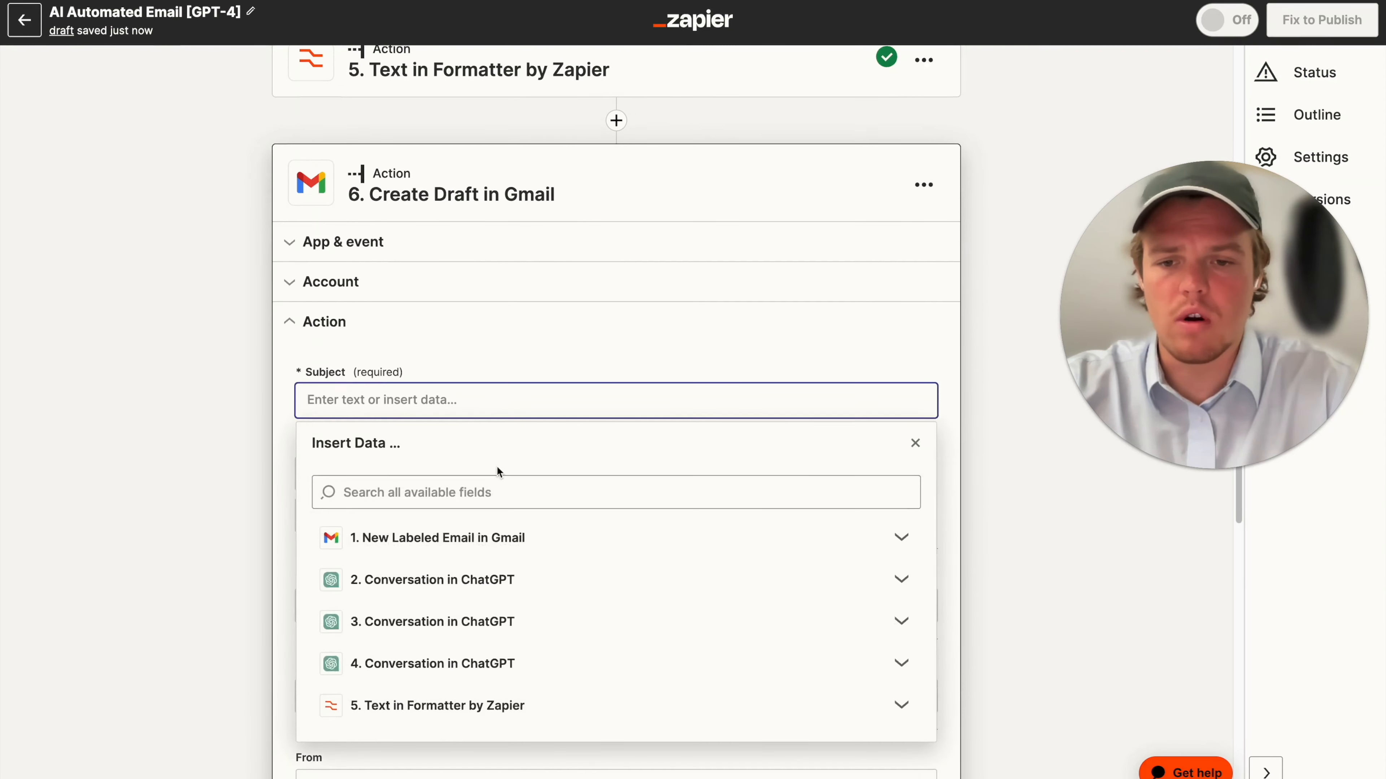
pyautogui.scroll(-3, 493, 469)
pyautogui.click(472, 547)
pyautogui.click(466, 606)
pyautogui.click(176, 475)
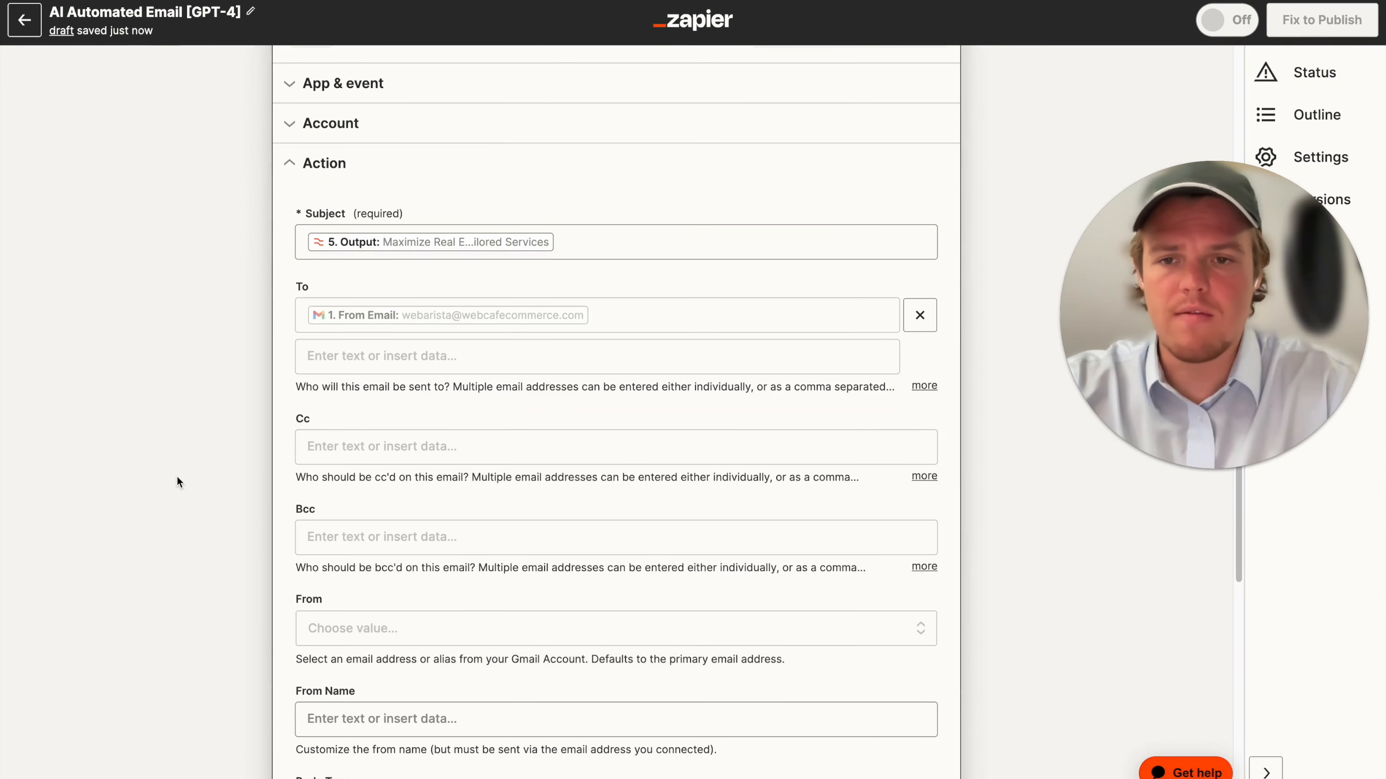
# Step: Check the Gmail draft's To and Body fields, keep their existing data, and continue to the action's test
pyautogui.click(516, 320)
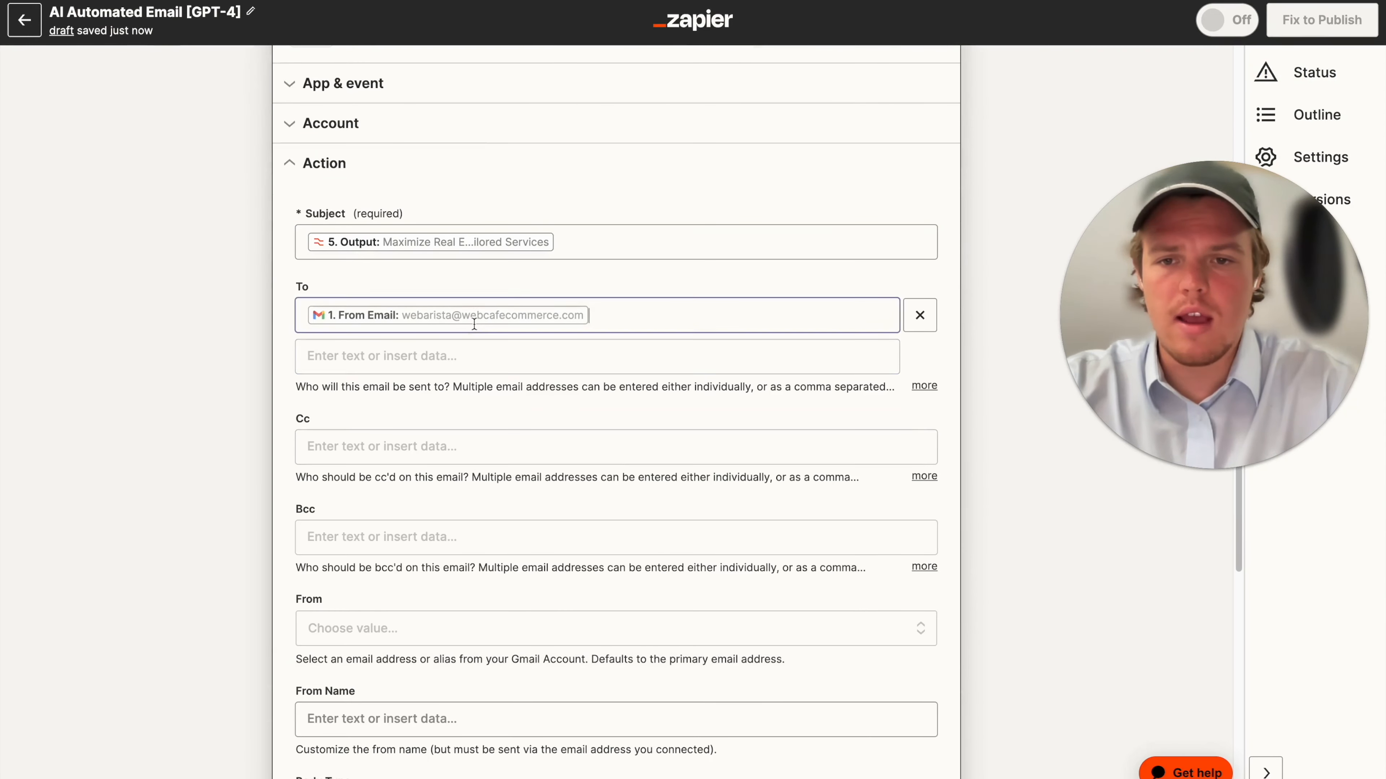
pyautogui.click(214, 318)
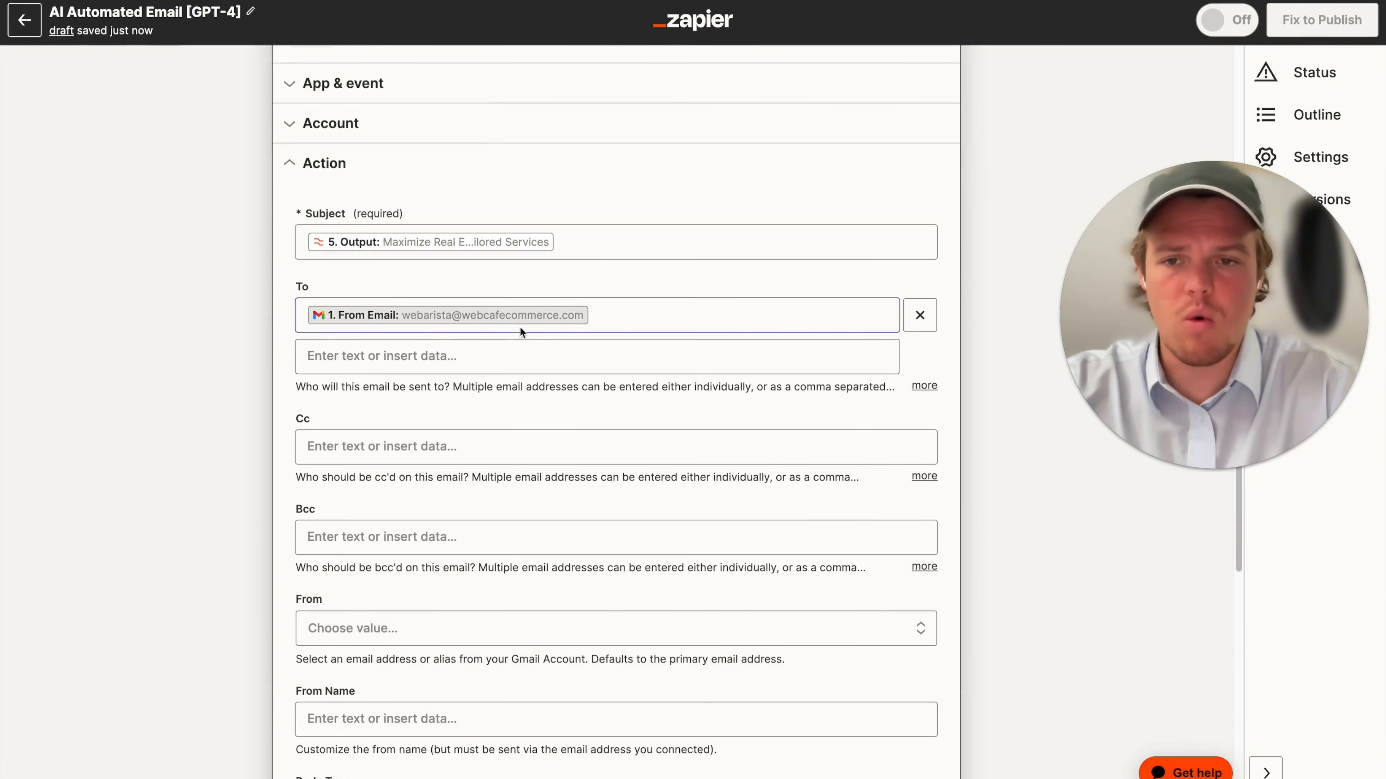
pyautogui.scroll(-5, 251, 337)
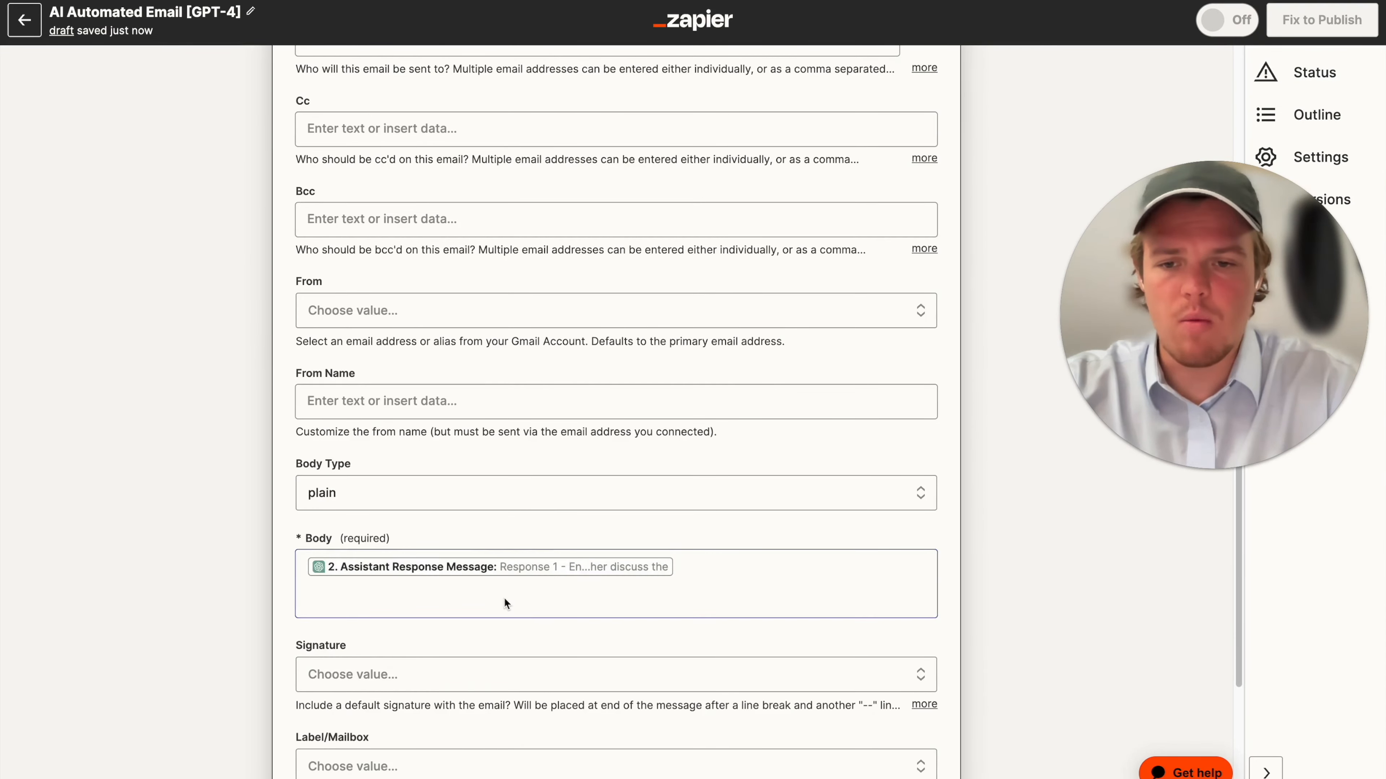
pyautogui.scroll(-5, 504, 596)
pyautogui.click(509, 615)
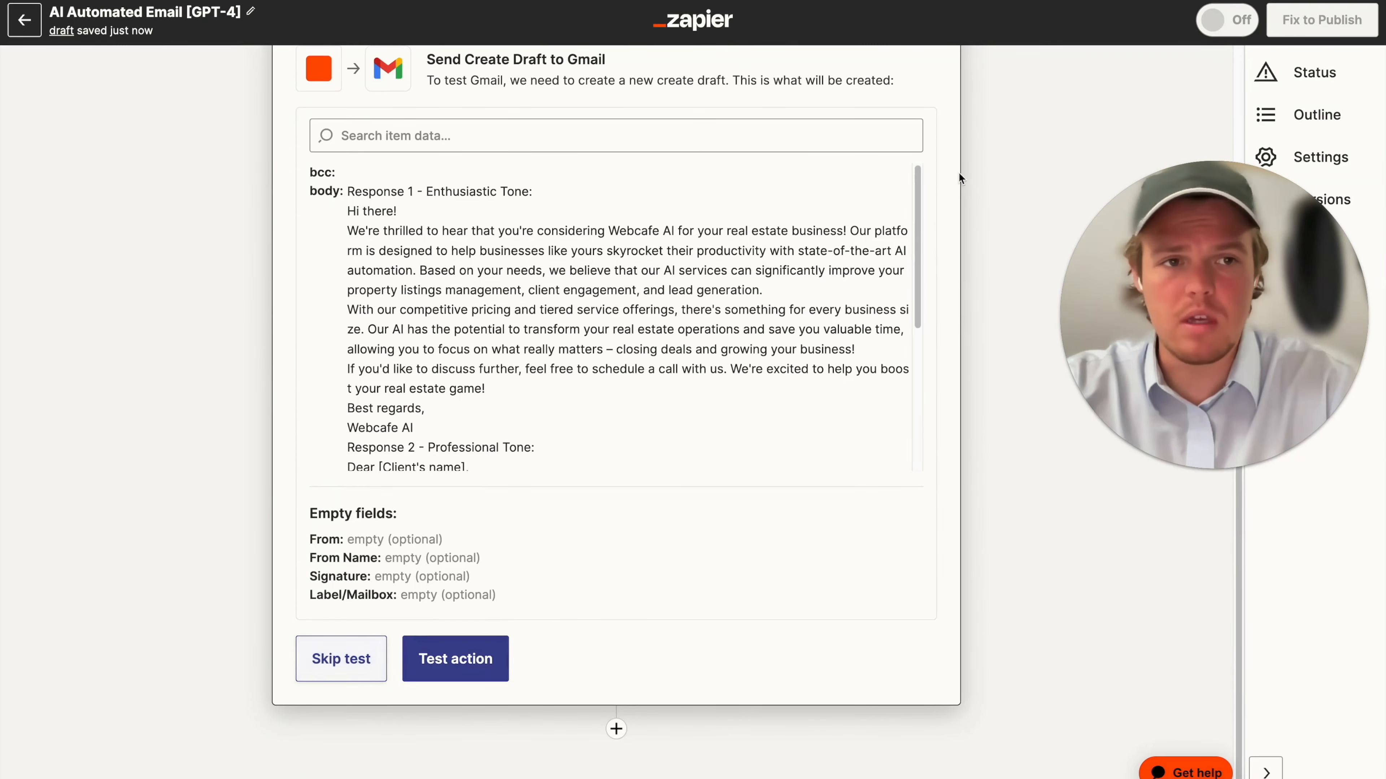
# Step: Skip the Create Draft in Gmail action's test, publish the Zap, and dismiss the publishing messages
pyautogui.click(371, 650)
pyautogui.click(756, 438)
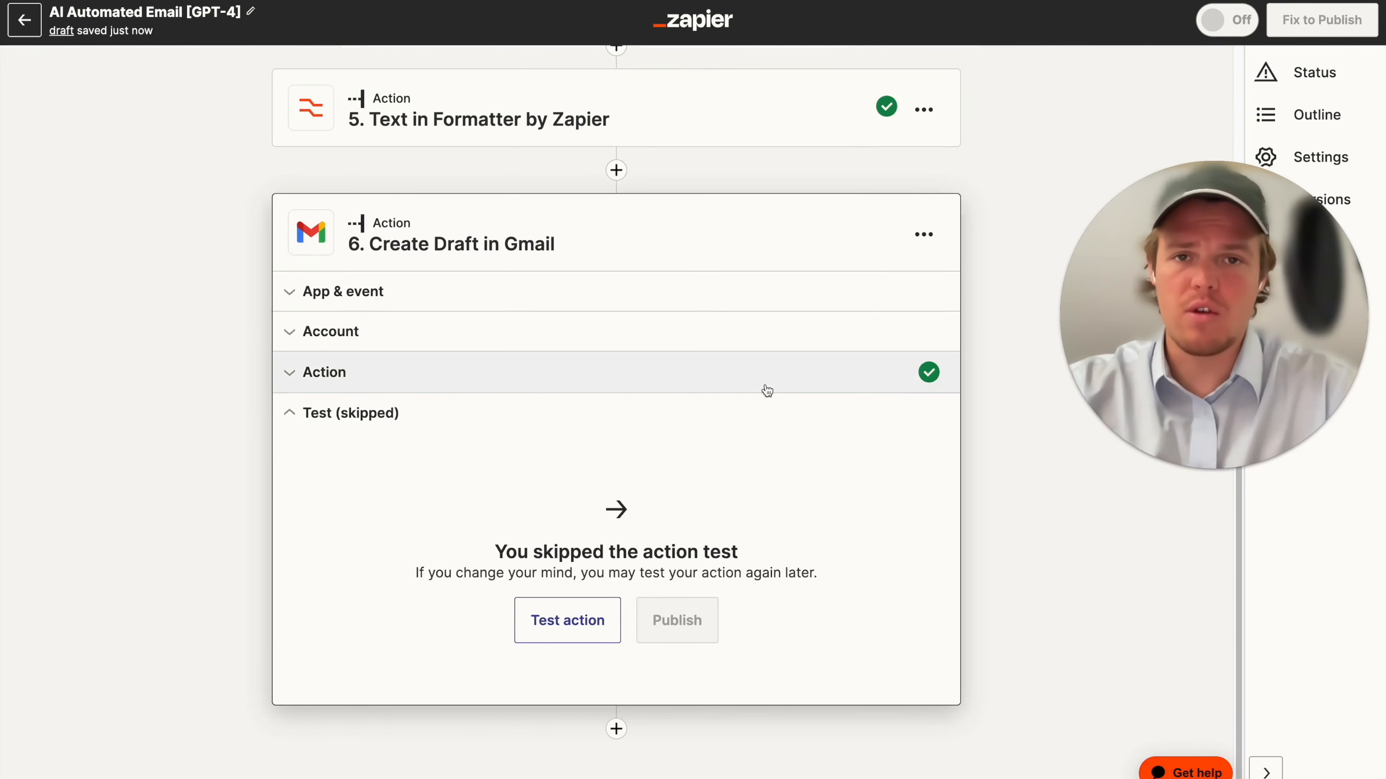
pyautogui.click(1342, 28)
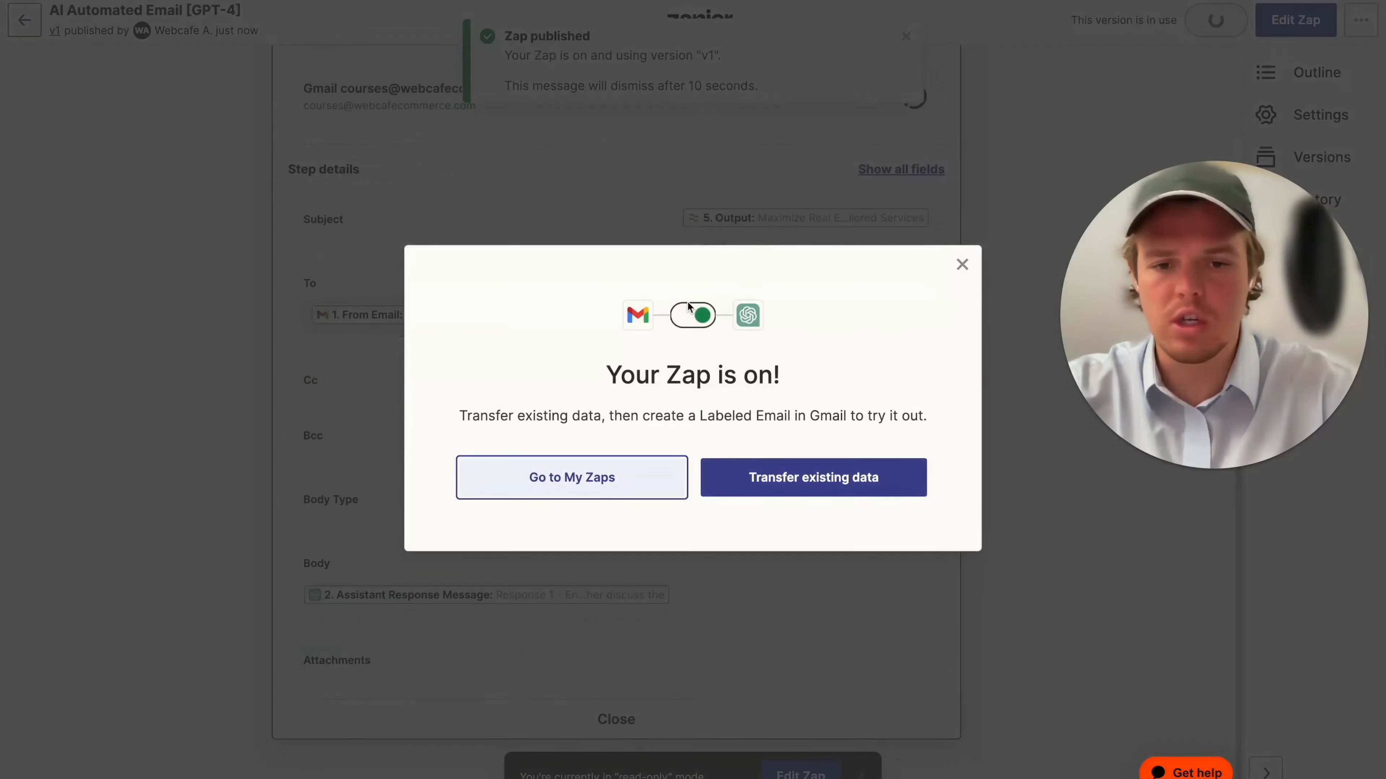
pyautogui.click(961, 266)
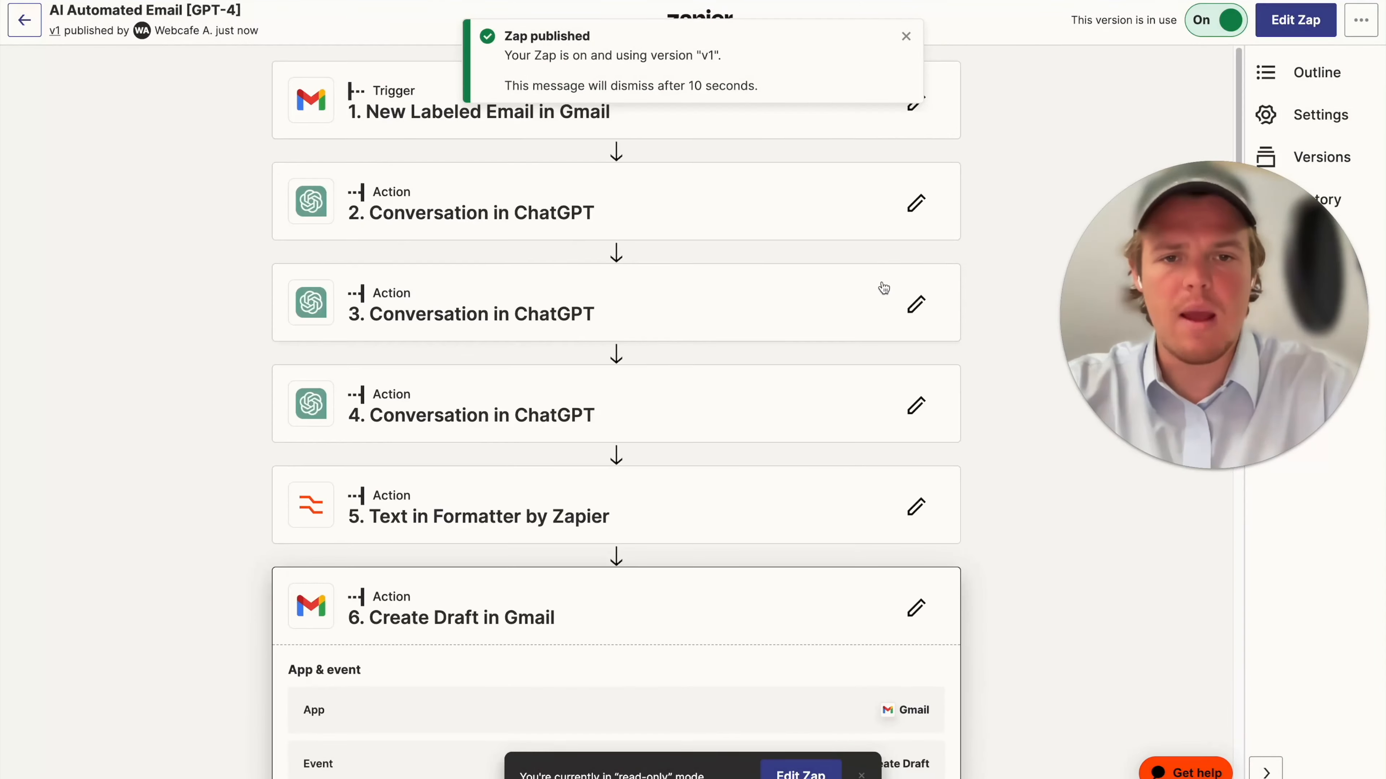
pyautogui.click(906, 37)
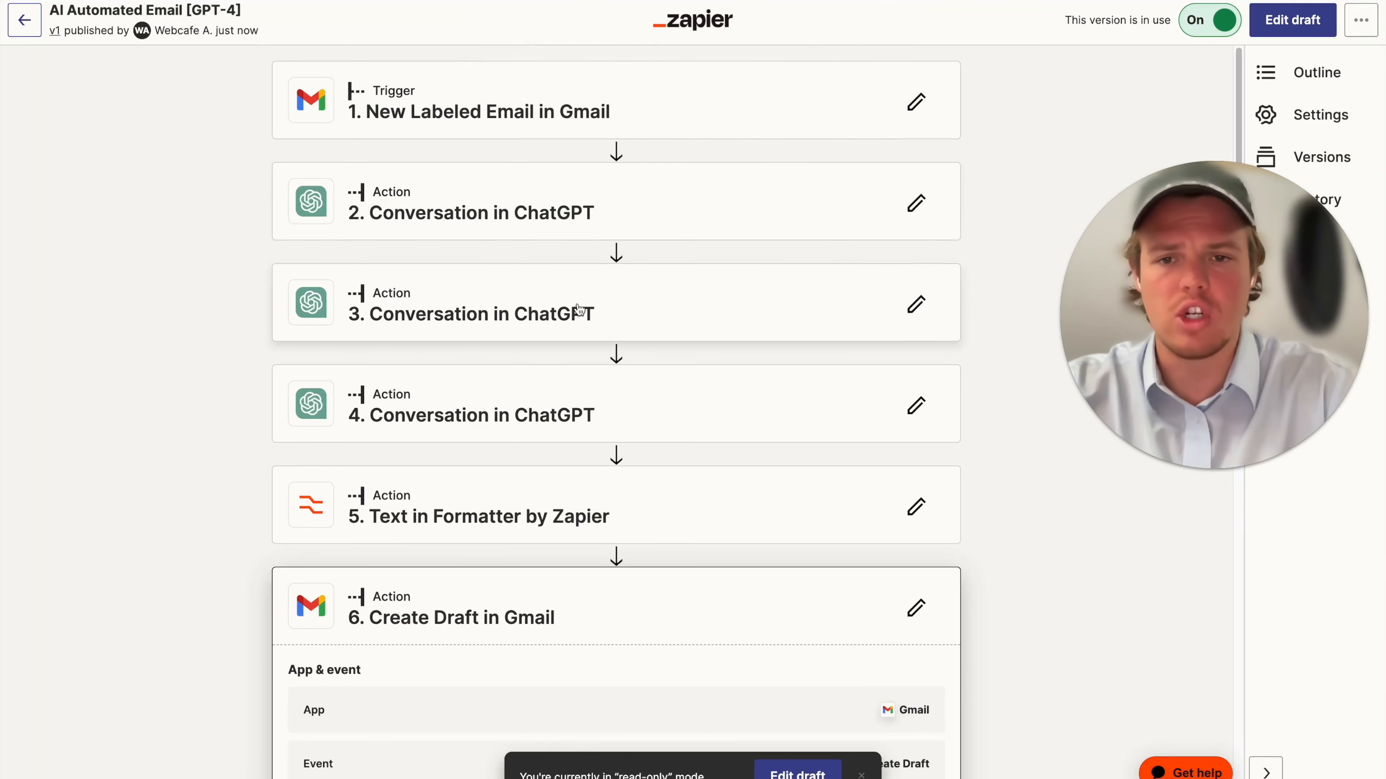
# Step: Edit the first ChatGPT conversation action, replacing the existing draft with v1, and rename the action "Body of the Email"
pyautogui.click(917, 203)
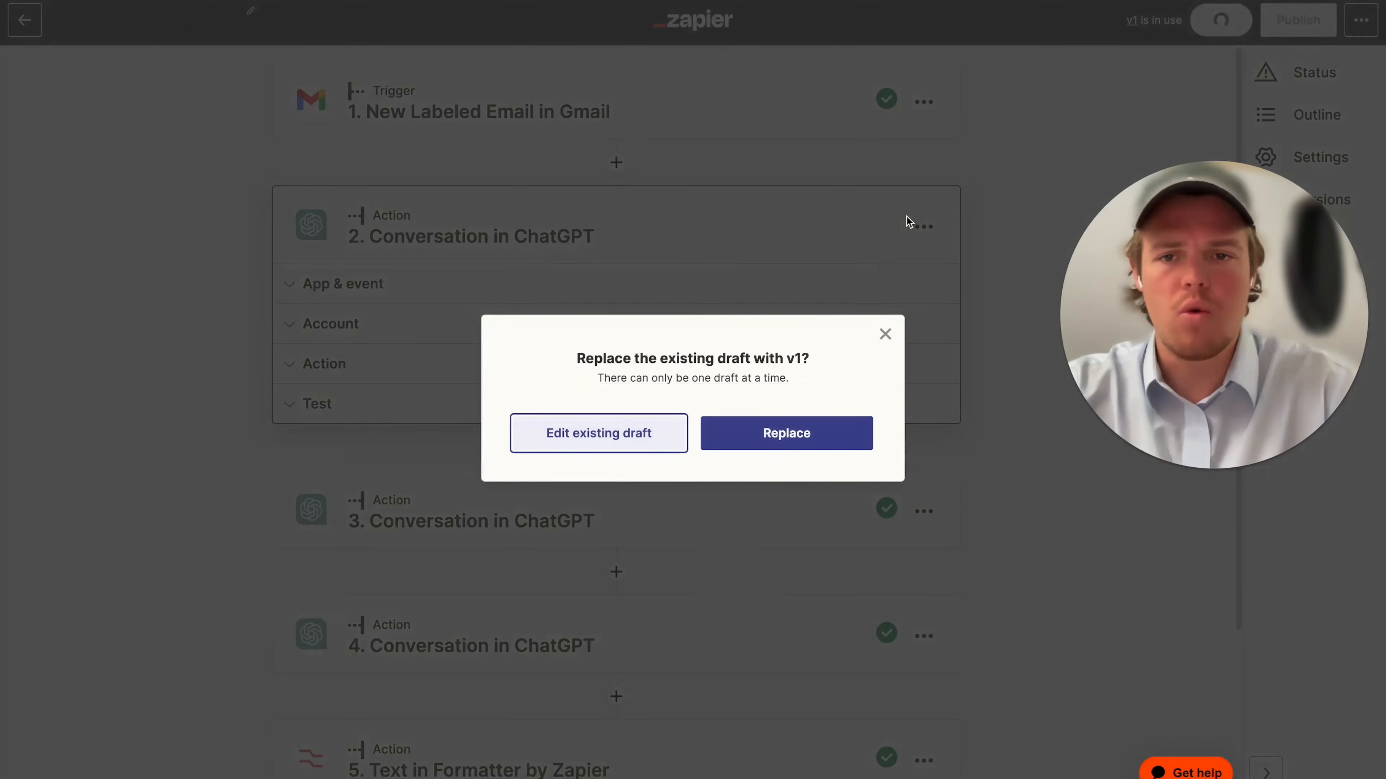
pyautogui.click(750, 439)
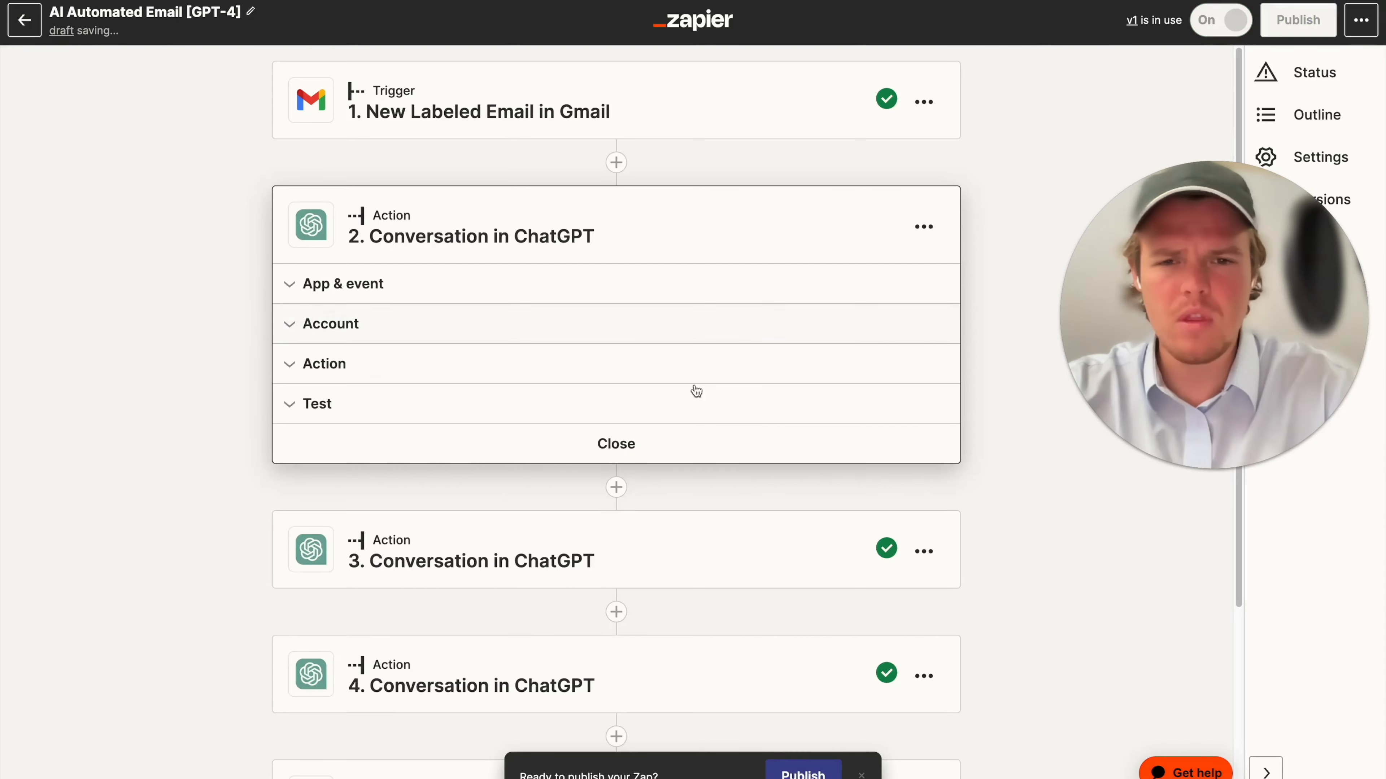
pyautogui.click(923, 227)
pyautogui.click(895, 270)
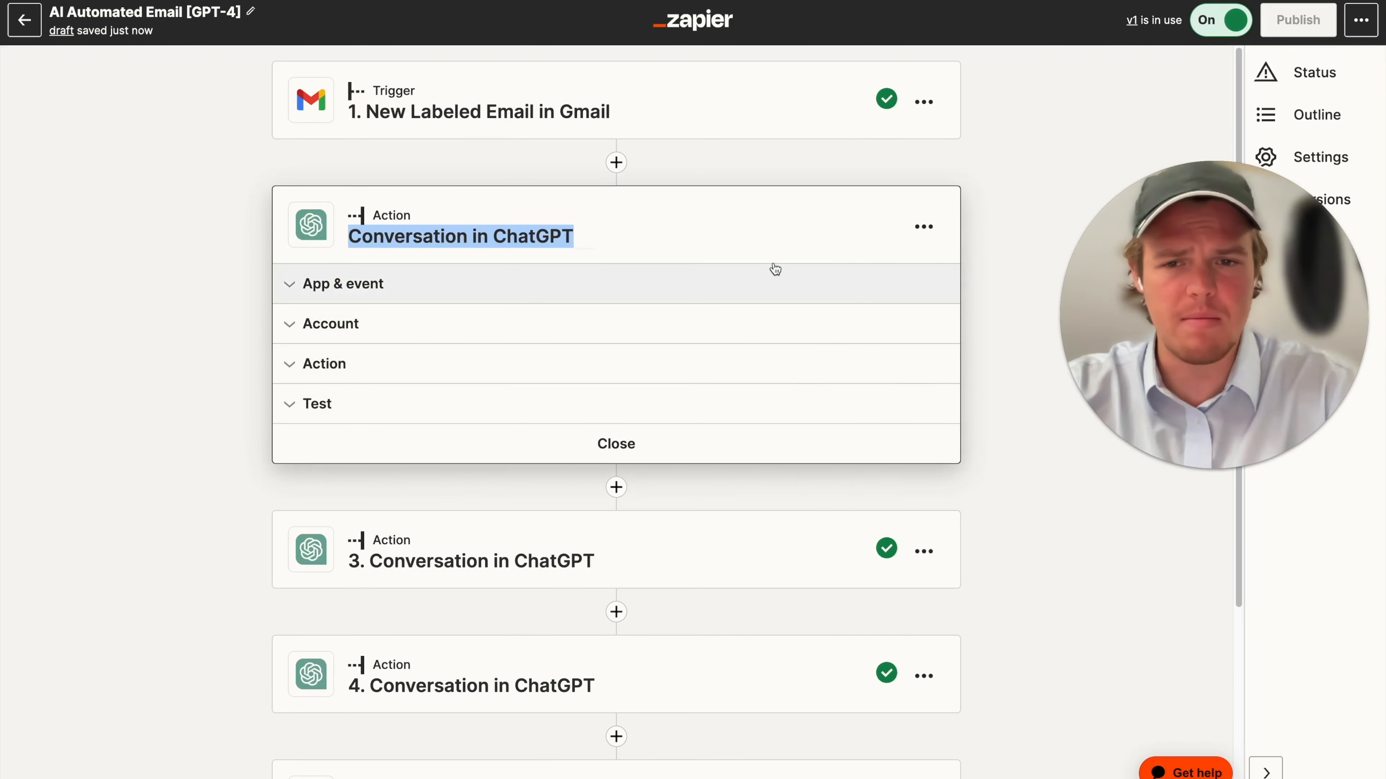
pyautogui.write('Body of the Email')
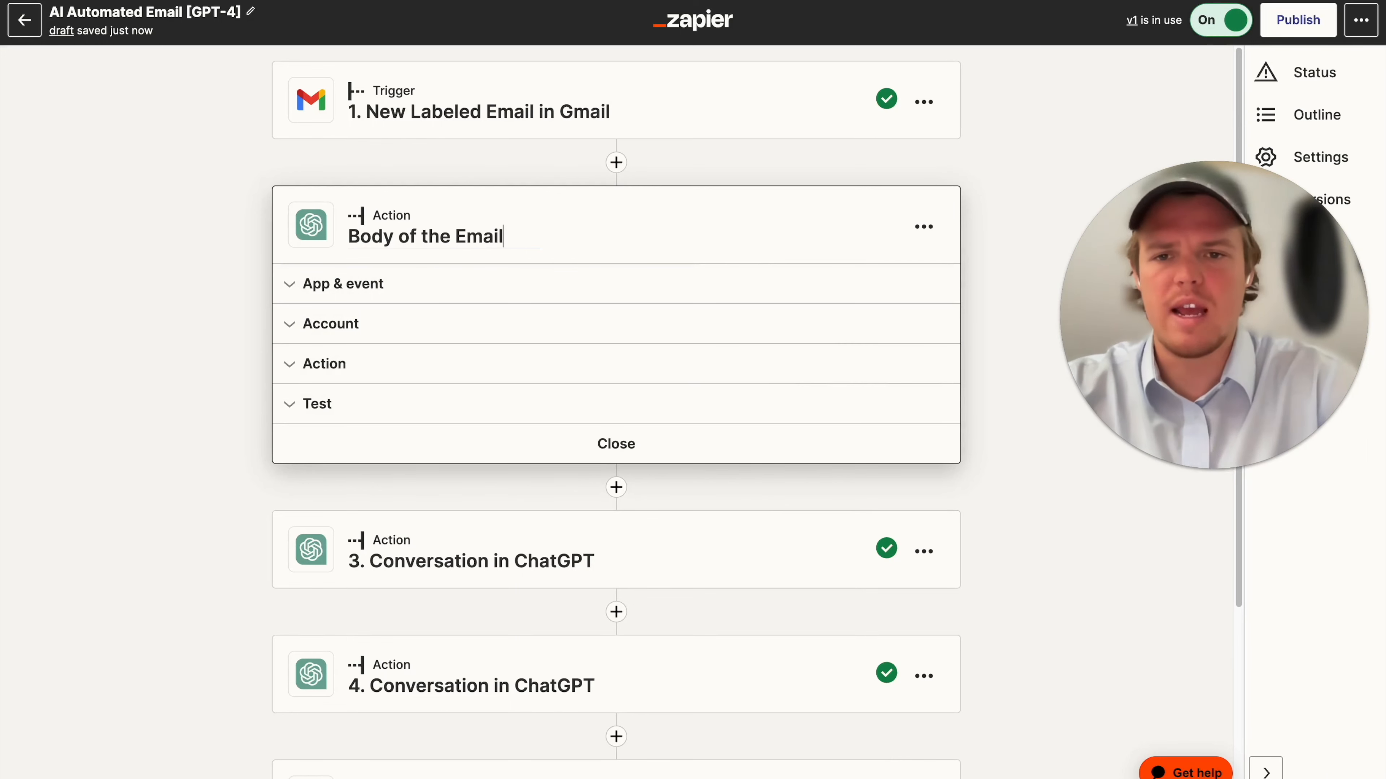
pyautogui.press('Return')
# Step: Review the Zap's action names and publish a new version with the version name left blank
pyautogui.scroll(-4, 687, 334)
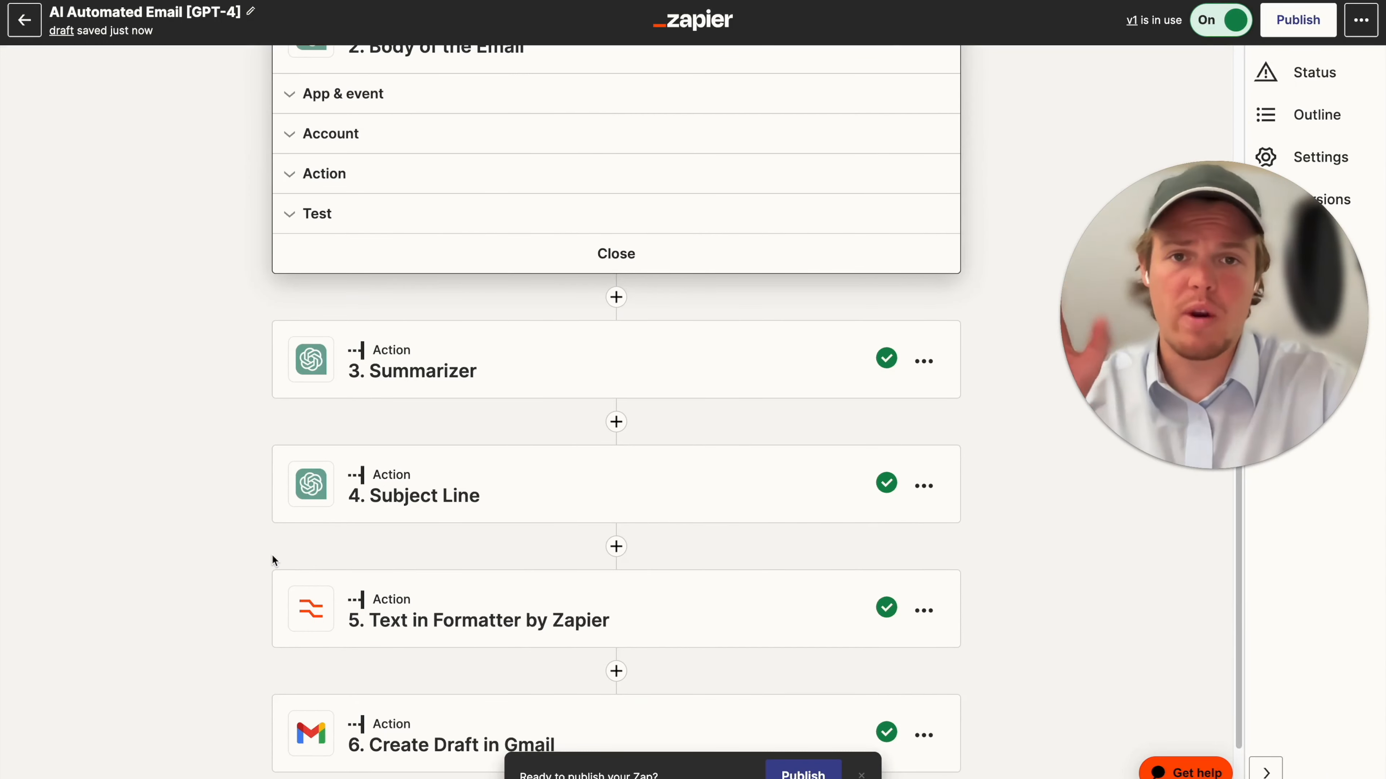
pyautogui.scroll(-1, 272, 557)
pyautogui.scroll(5, 272, 556)
pyautogui.scroll(-4, 272, 556)
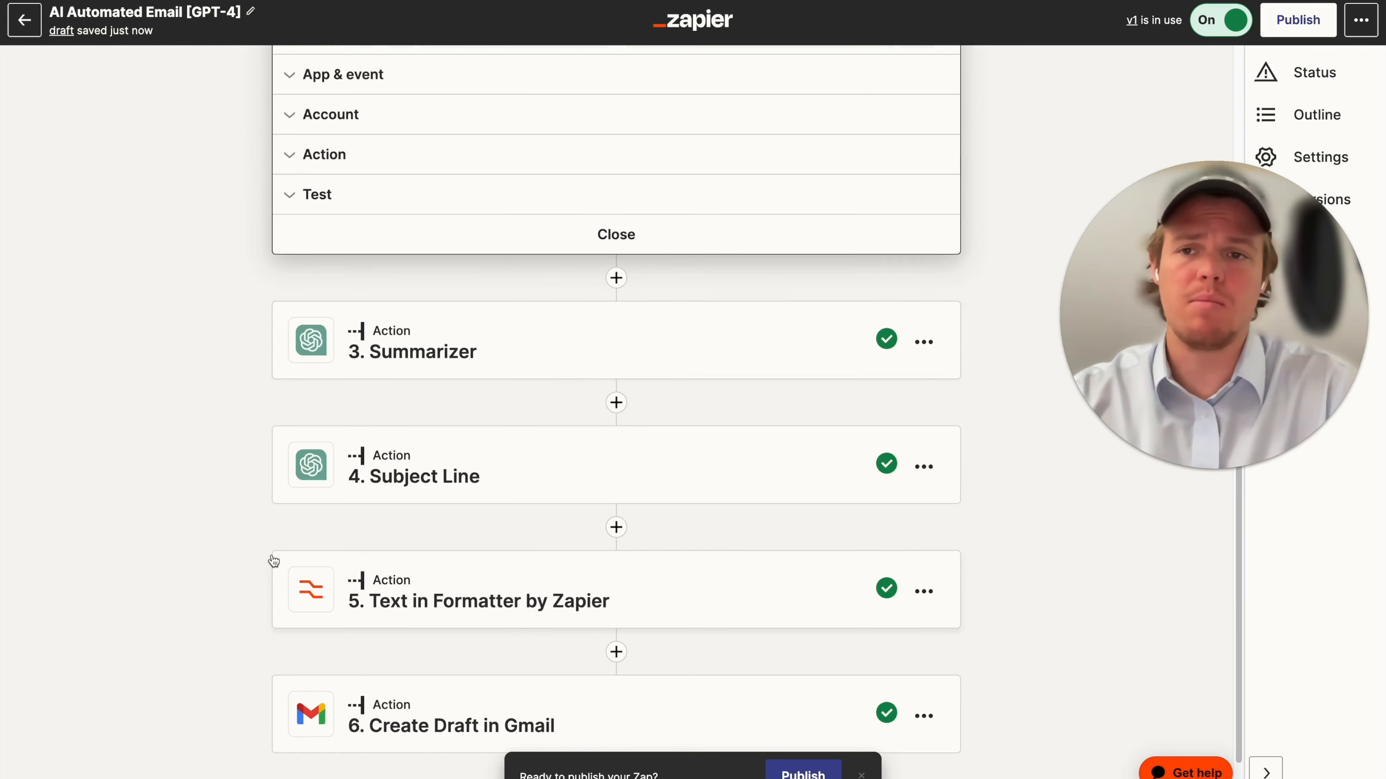
pyautogui.scroll(-1, 274, 561)
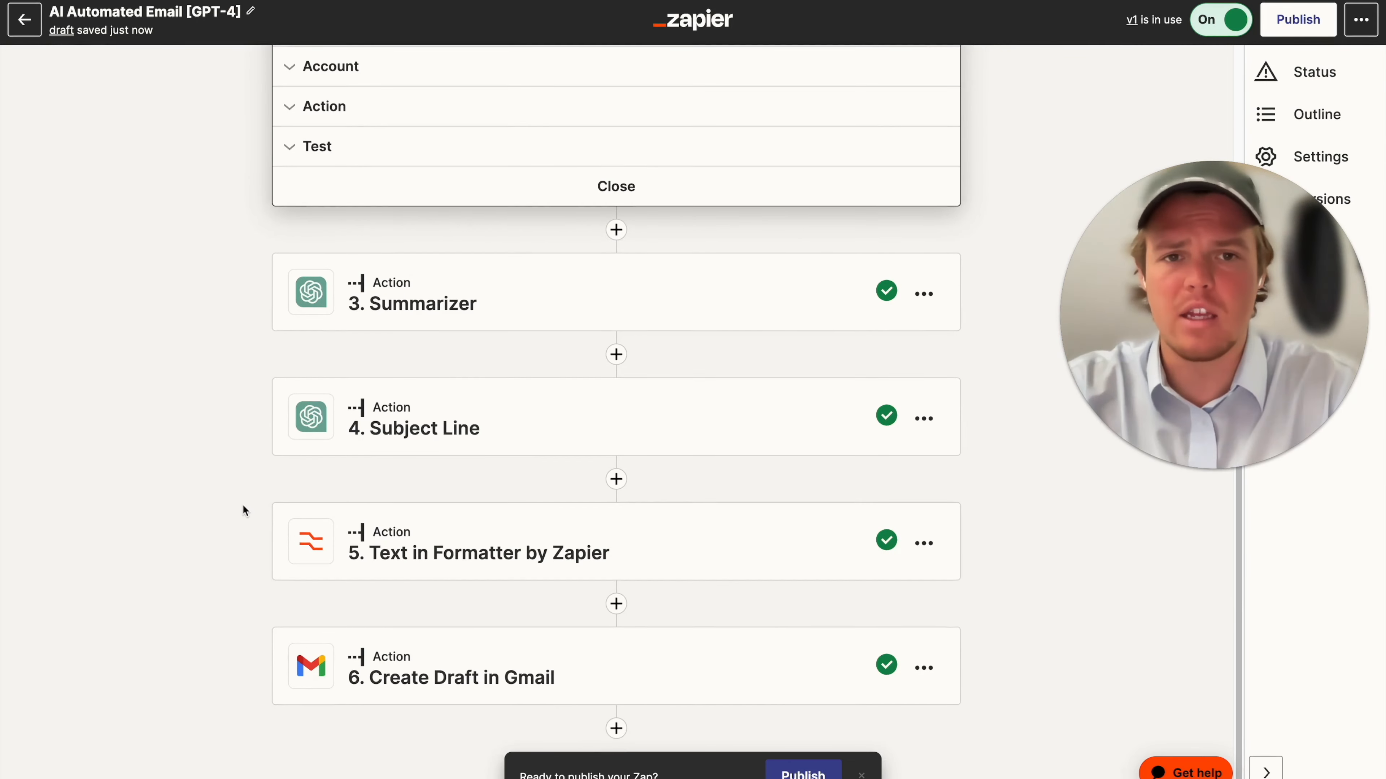
pyautogui.scroll(5, 250, 502)
pyautogui.click(1298, 20)
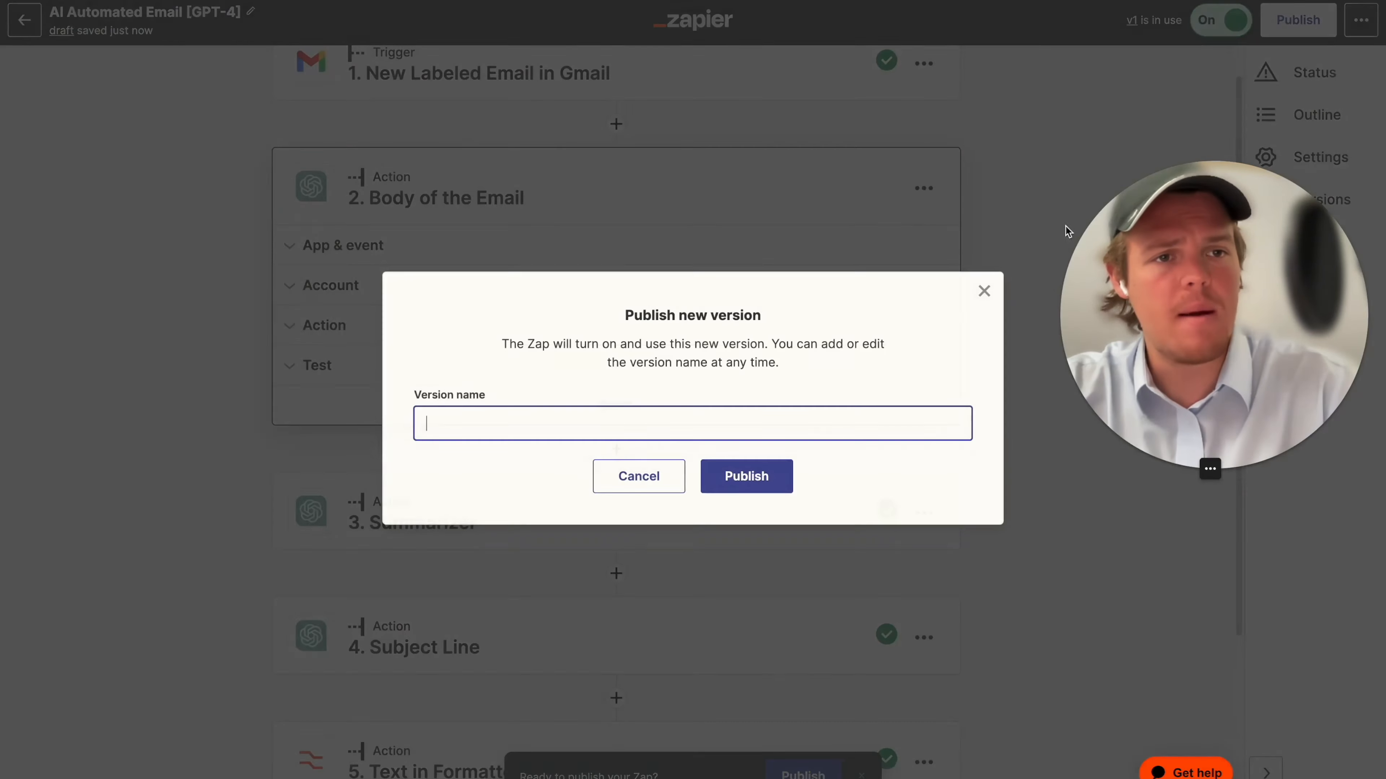
pyautogui.click(746, 477)
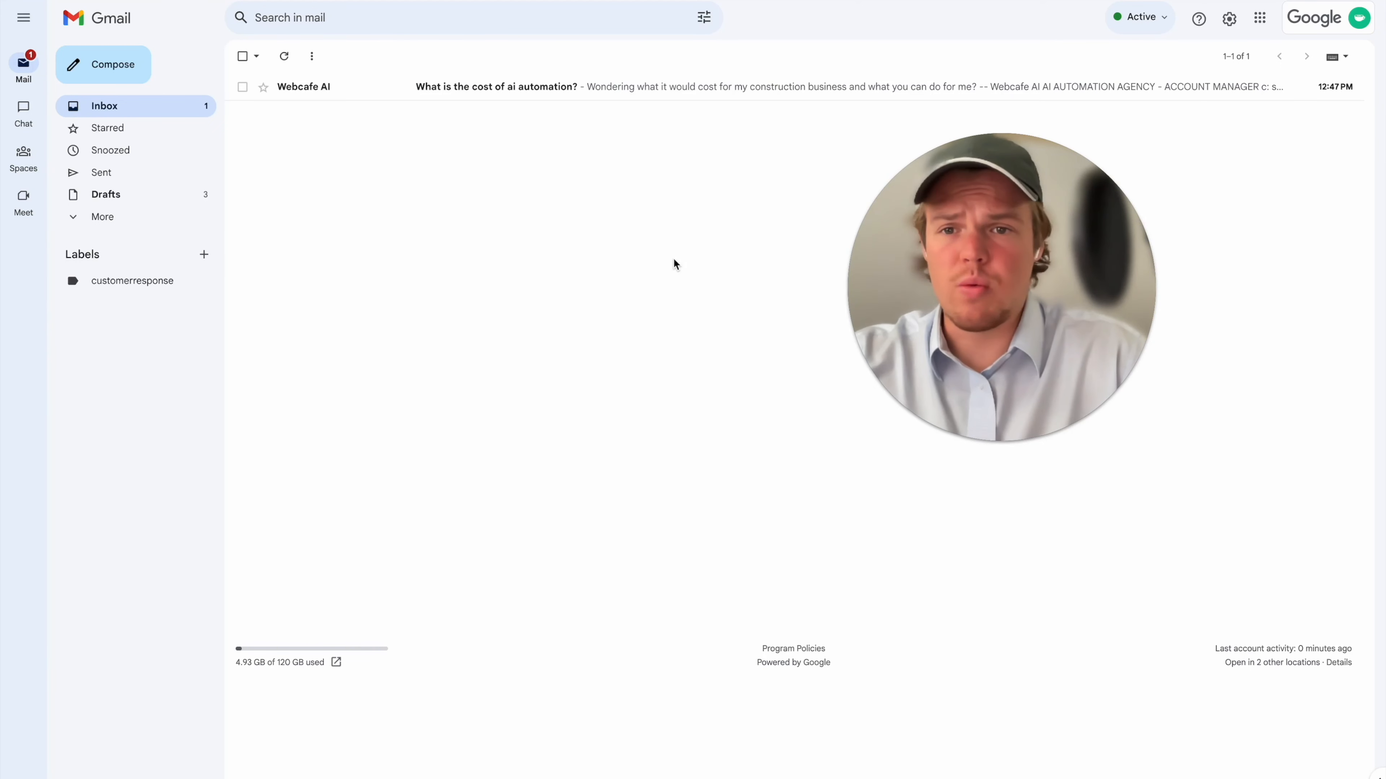
# Step: Switch to Gmail, open the "What is the cost of ai automation?" email, and apply the customerresponse label
pyautogui.click(545, 87)
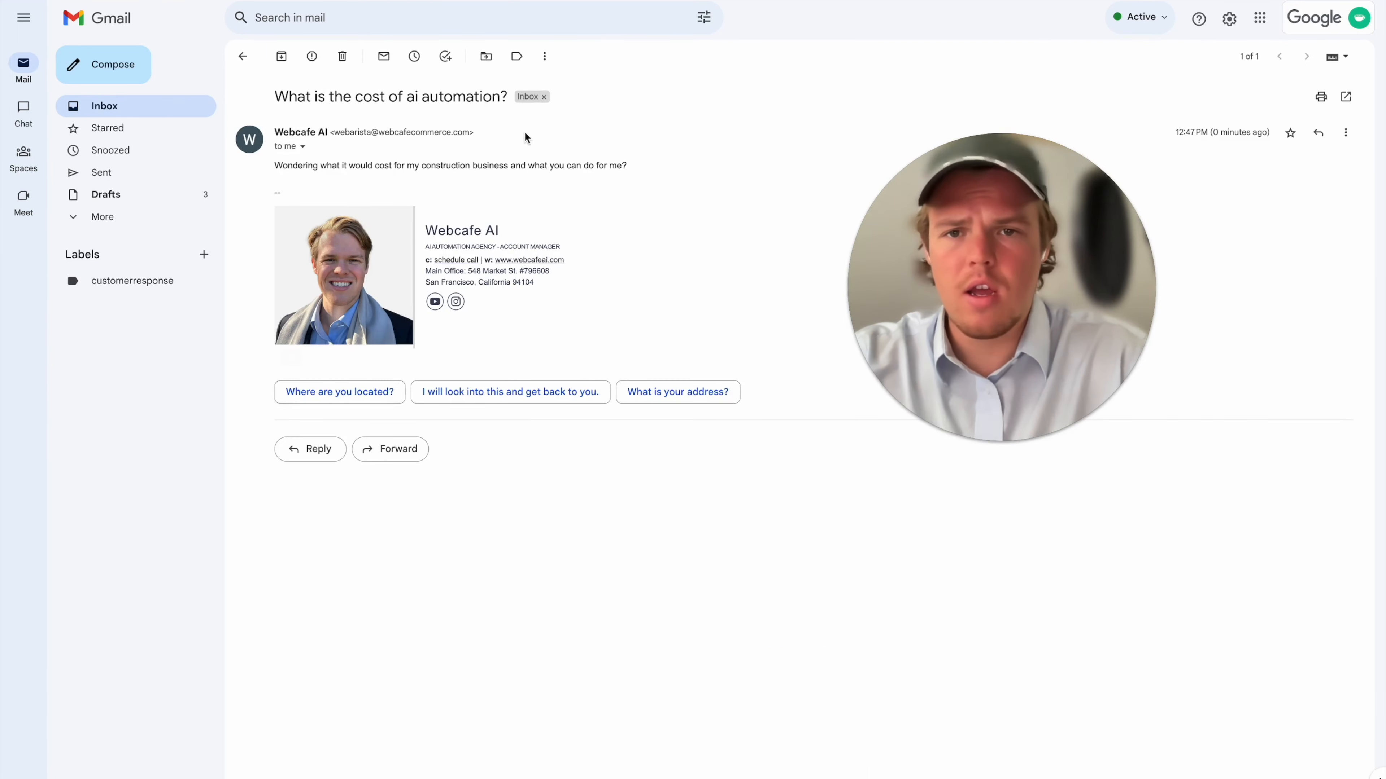
pyautogui.click(517, 57)
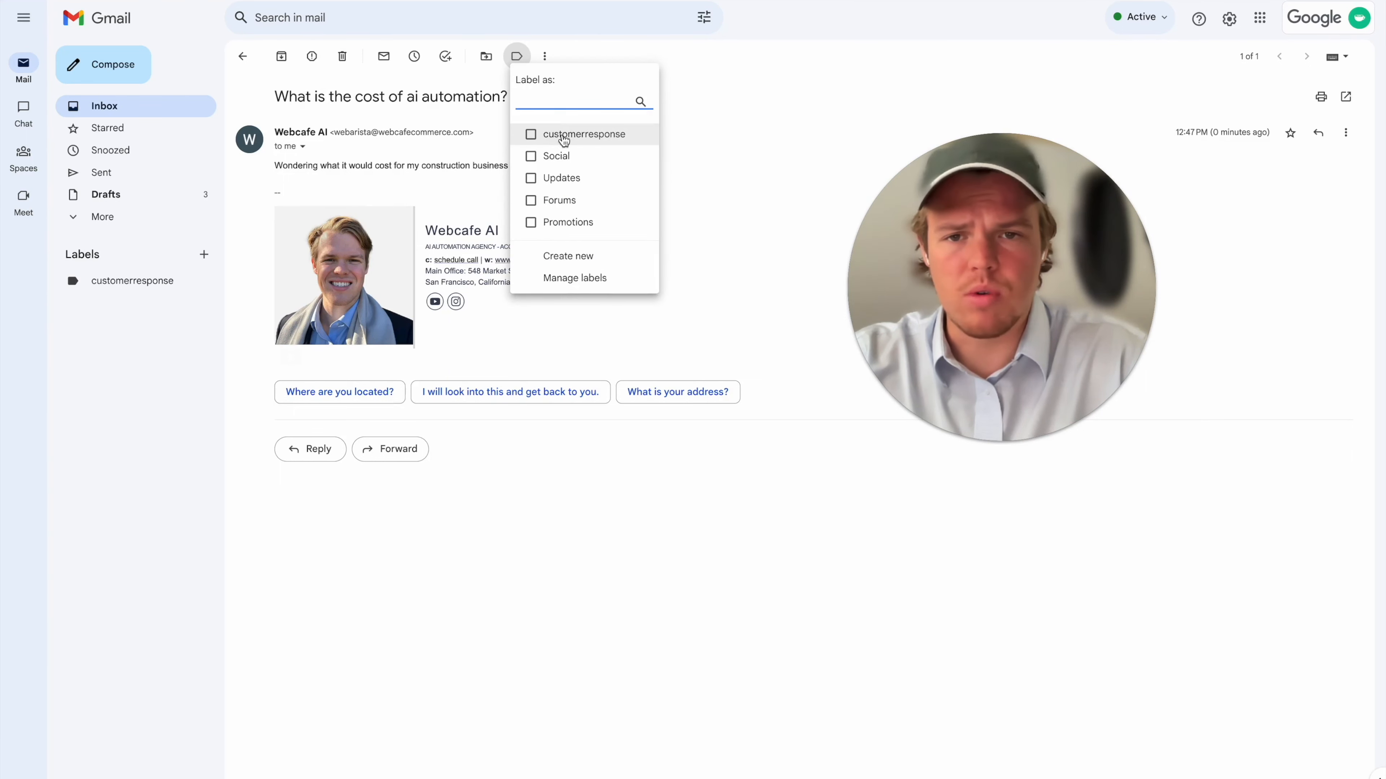
pyautogui.click(562, 134)
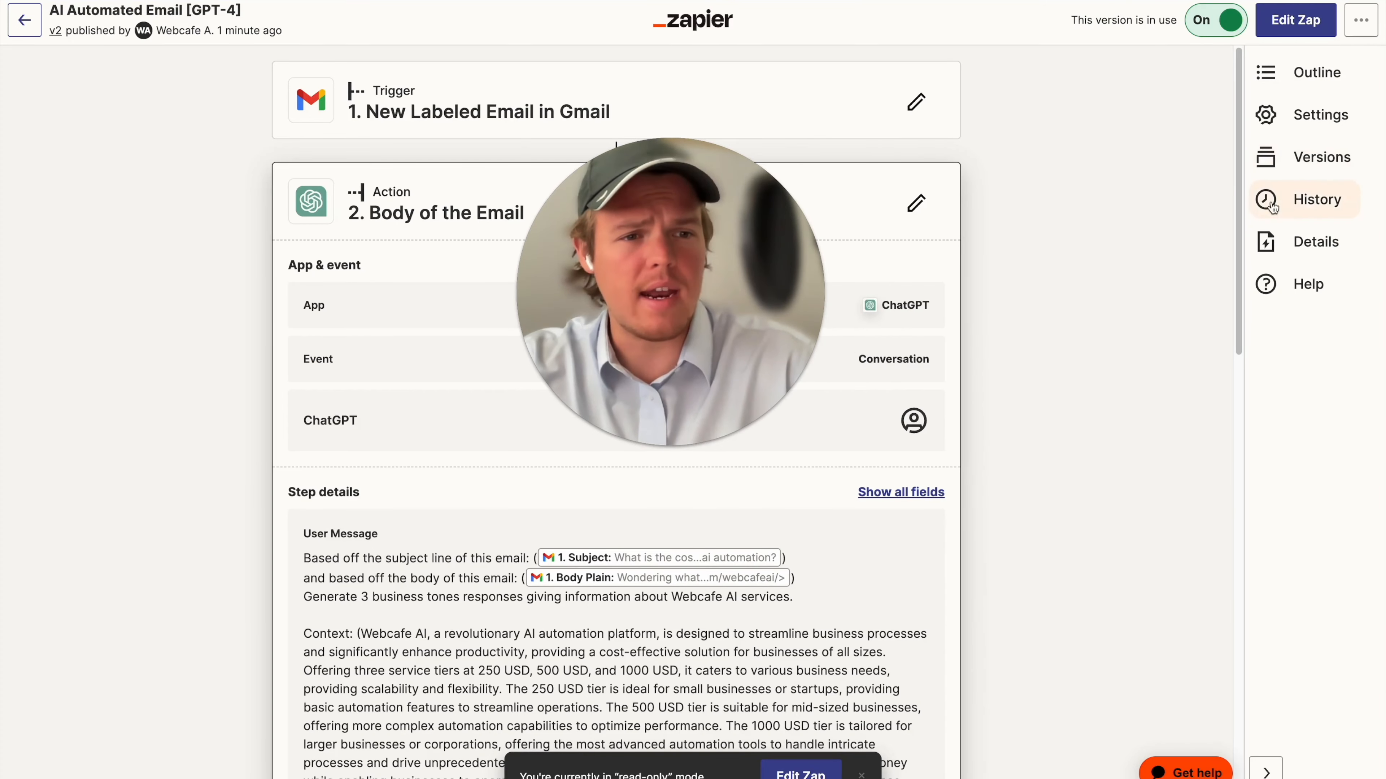
# Step: Switch to Zapier, refresh the Zap's run history, open the latest run, and examine the status of each step
pyautogui.click(1318, 198)
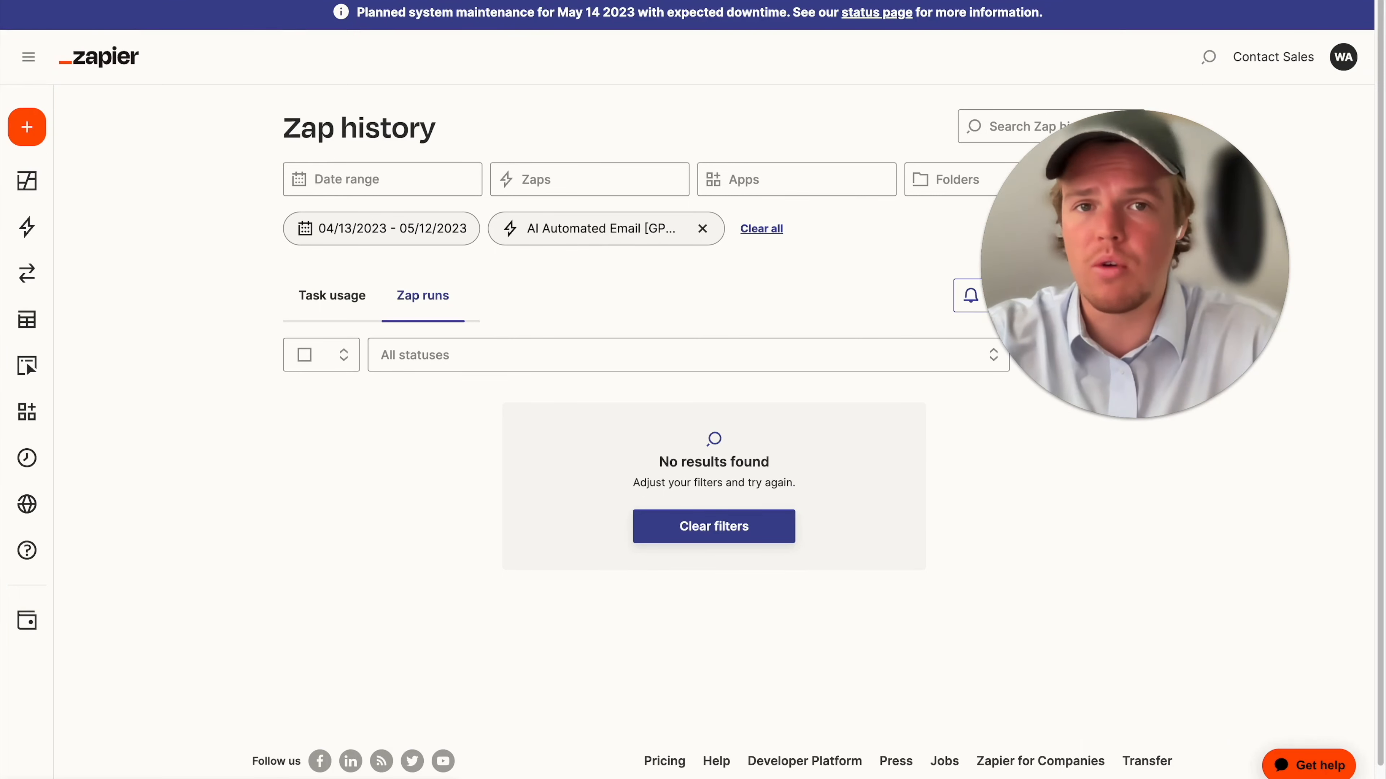
pyautogui.press('super+r')
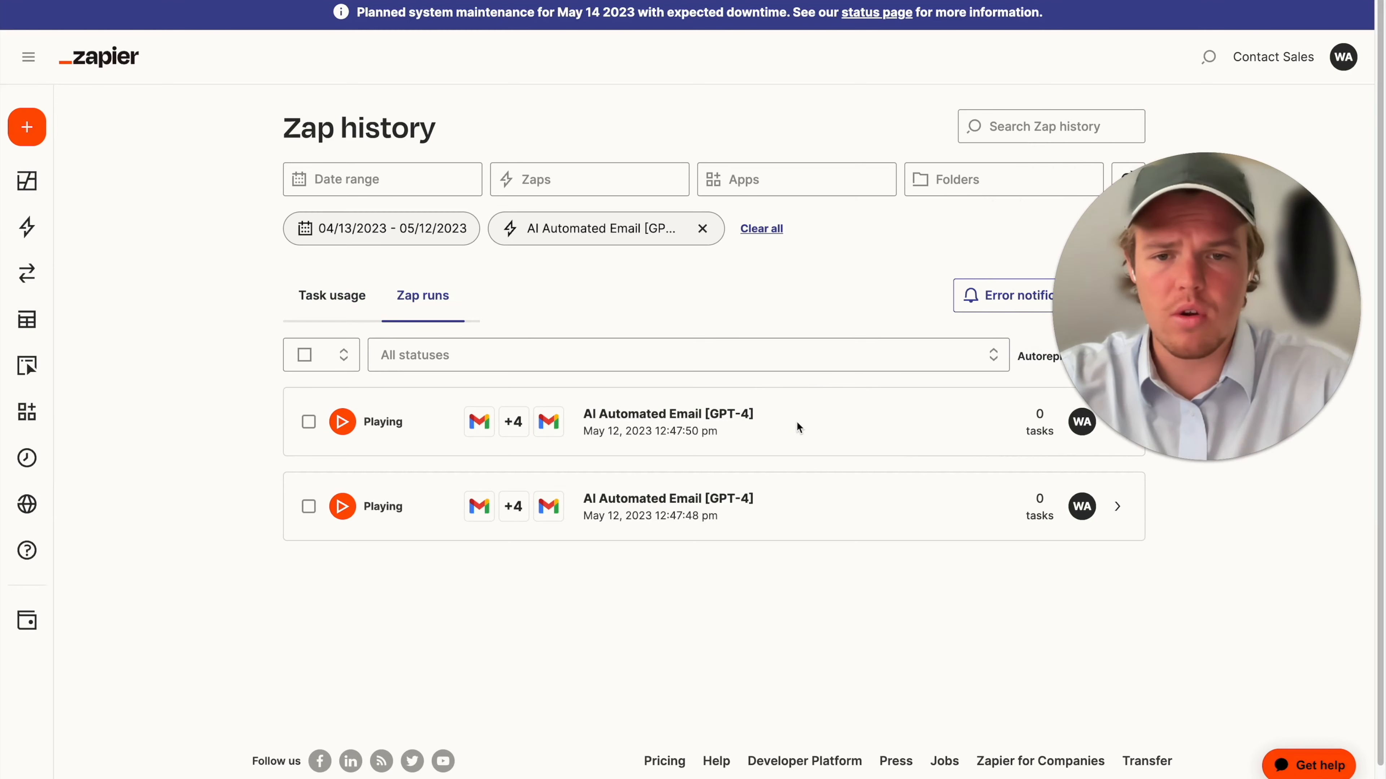
pyautogui.click(783, 452)
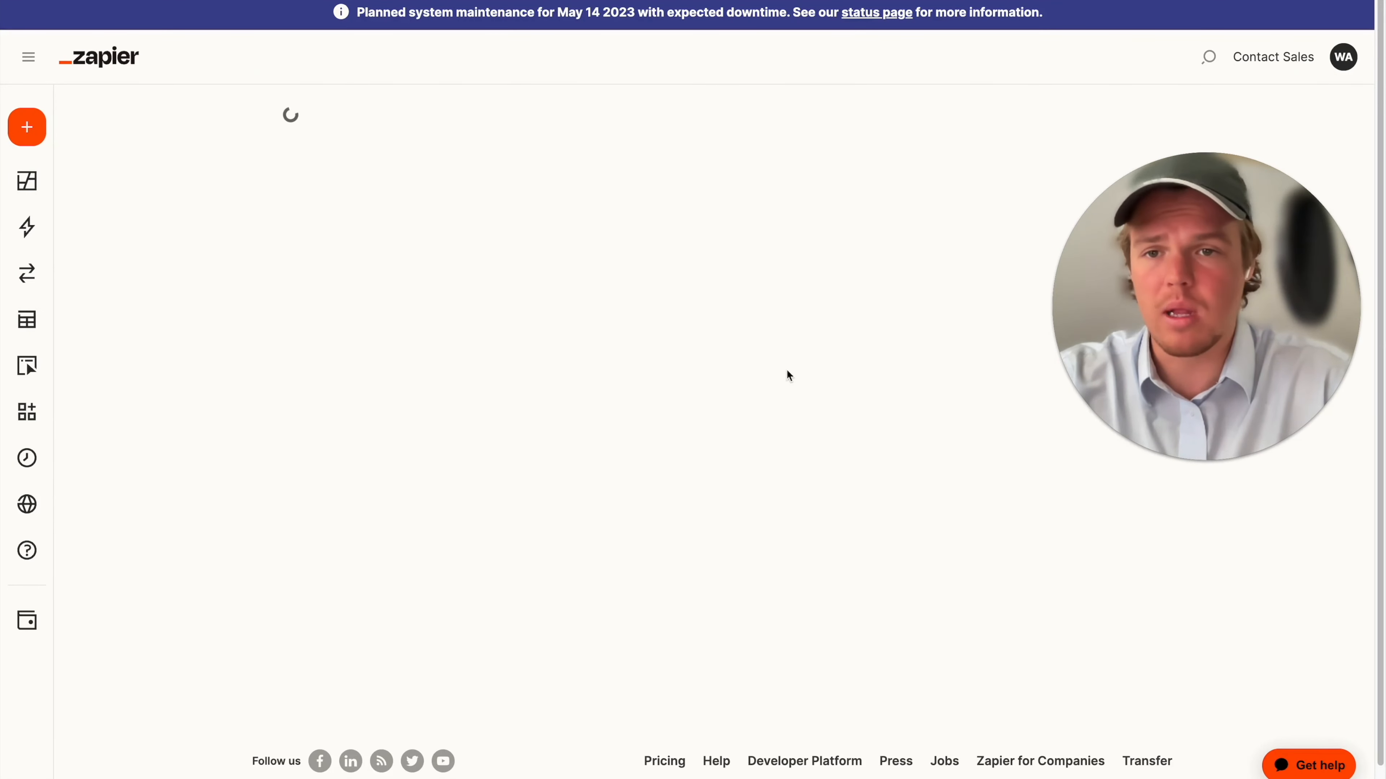
pyautogui.scroll(-5, 620, 359)
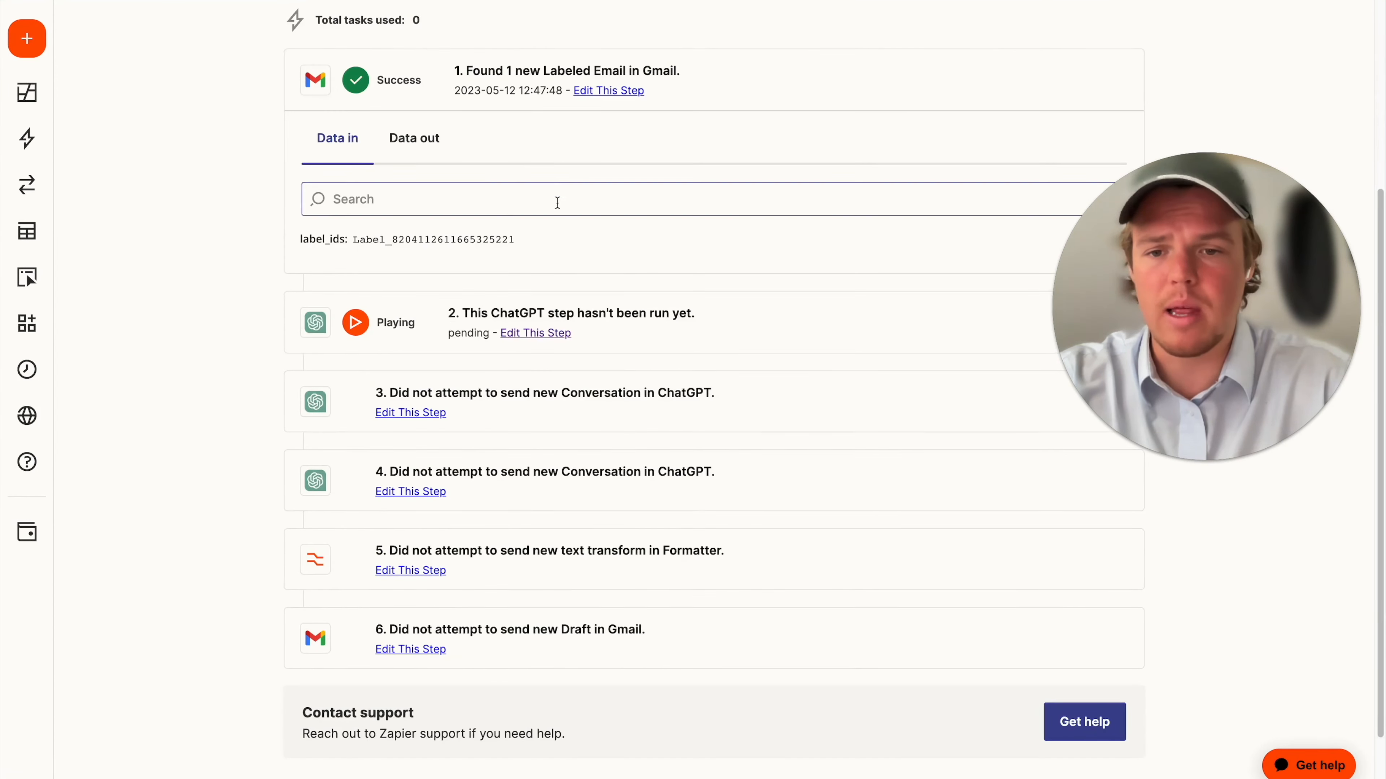
pyautogui.scroll(5, 569, 369)
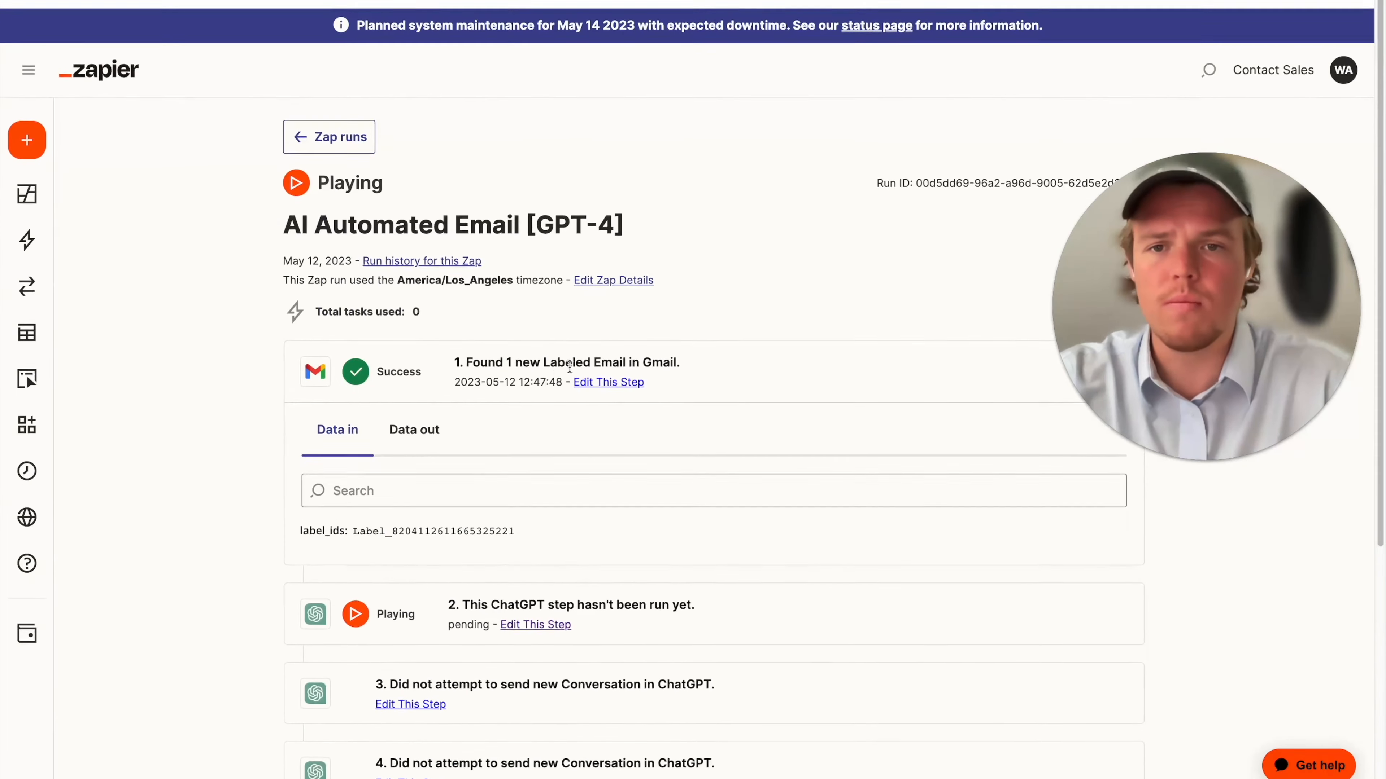
pyautogui.scroll(-2, 501, 377)
pyautogui.scroll(-5, 475, 461)
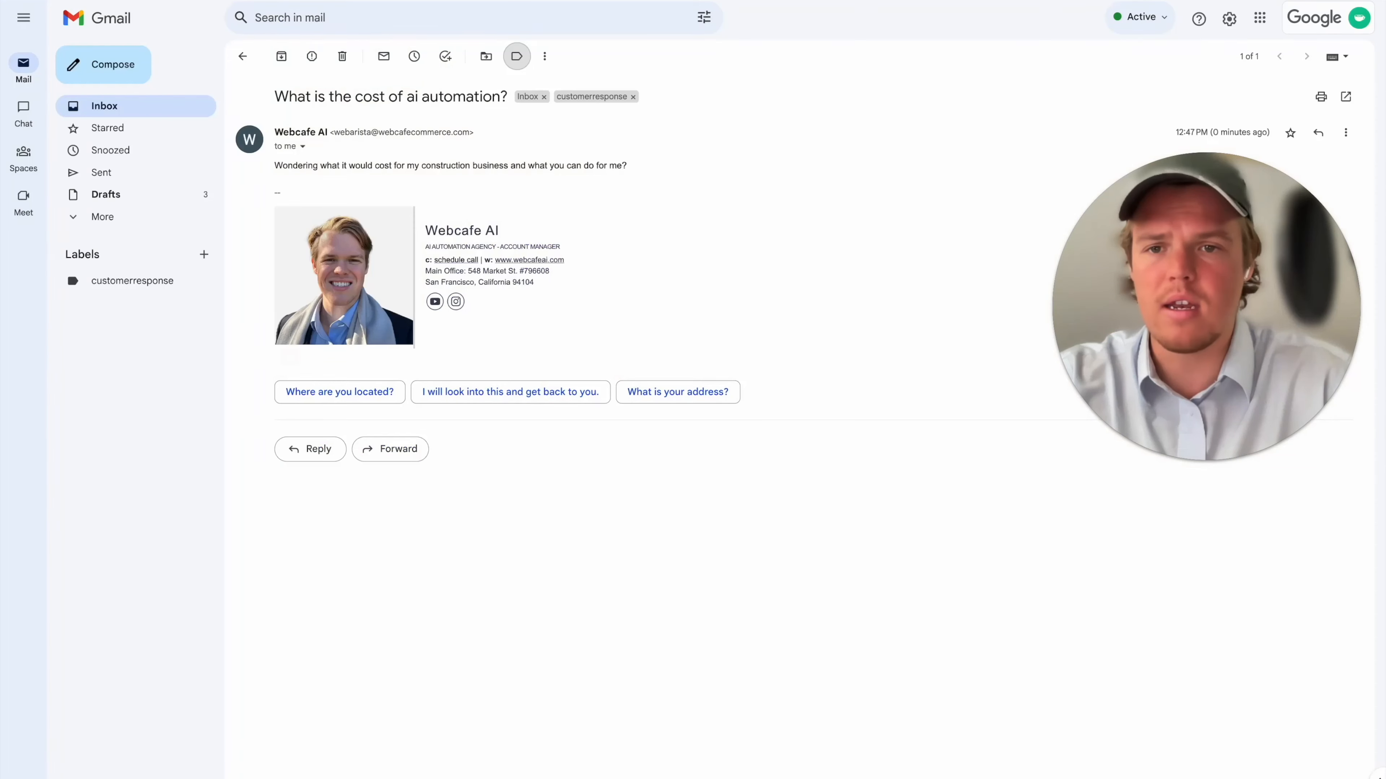
# Step: Return to Gmail, close the empty compose window, and open the generated "Revolutionize Your Construction Business with Webcafe AI" draft
pyautogui.click(181, 109)
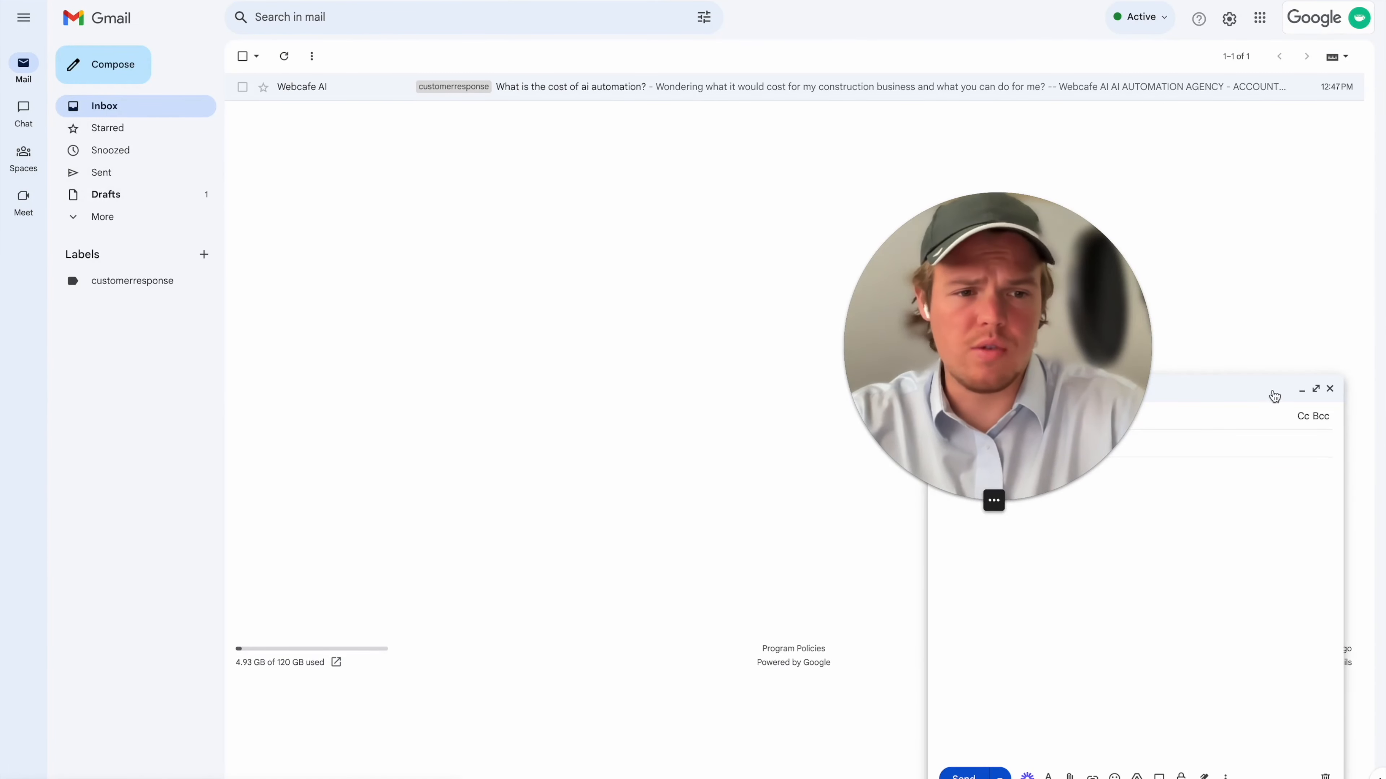
pyautogui.click(1330, 389)
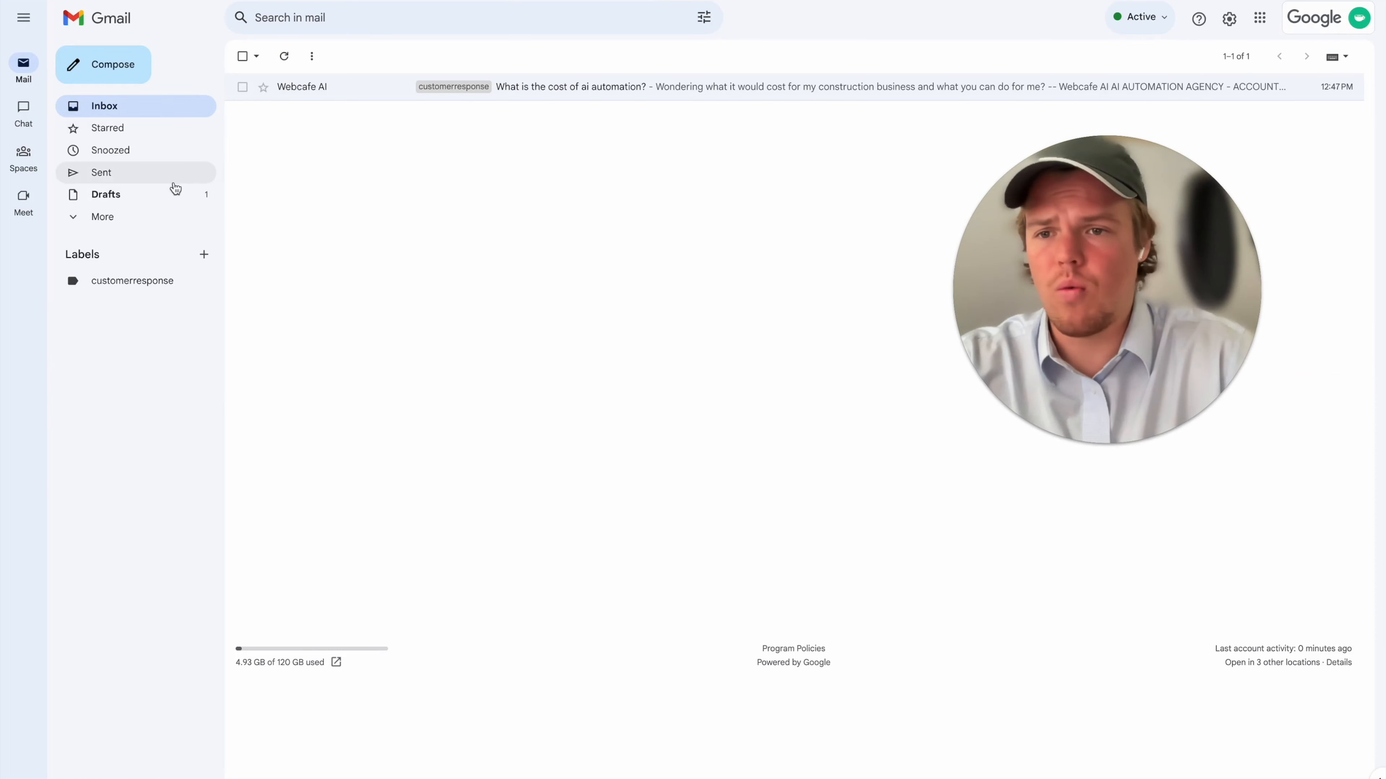
pyautogui.click(234, 193)
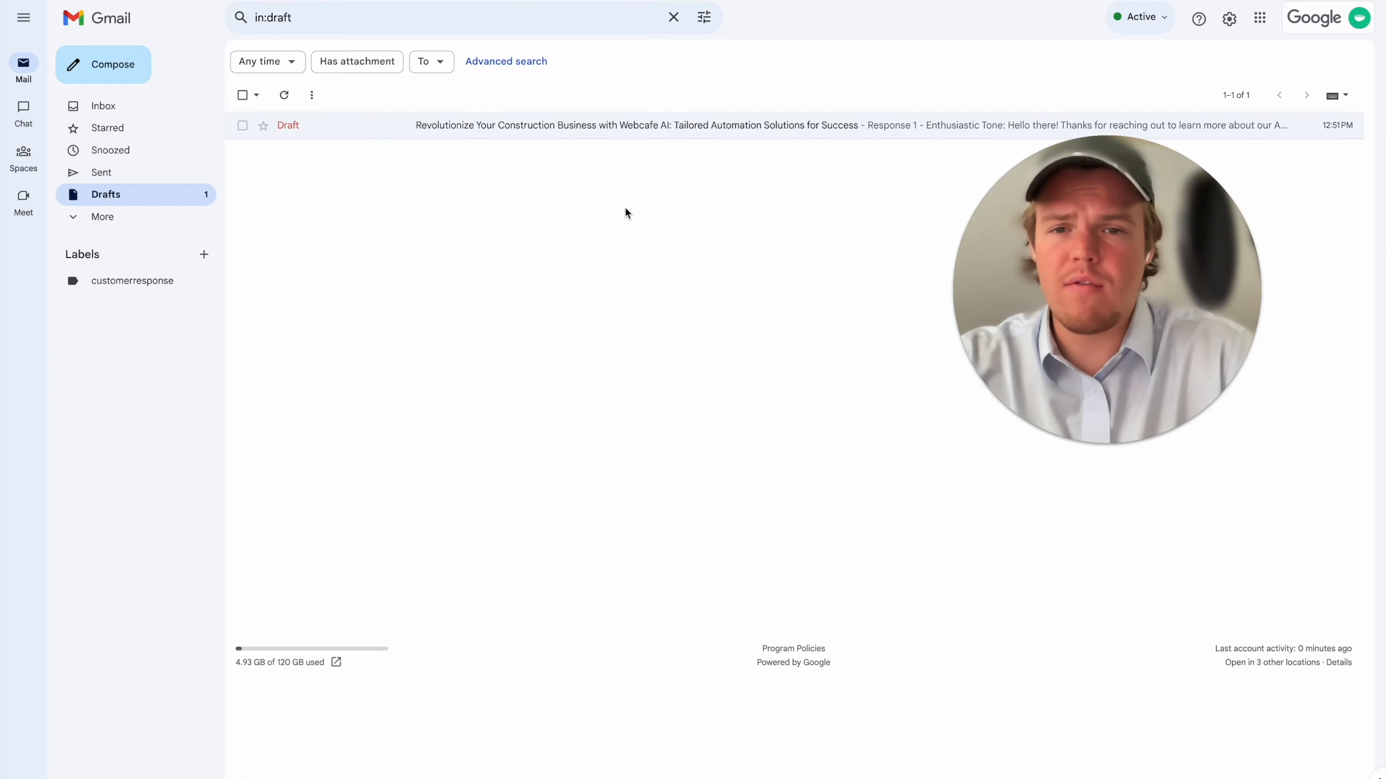
pyautogui.moveTo(1006, 290); pyautogui.dragTo(752, 362)
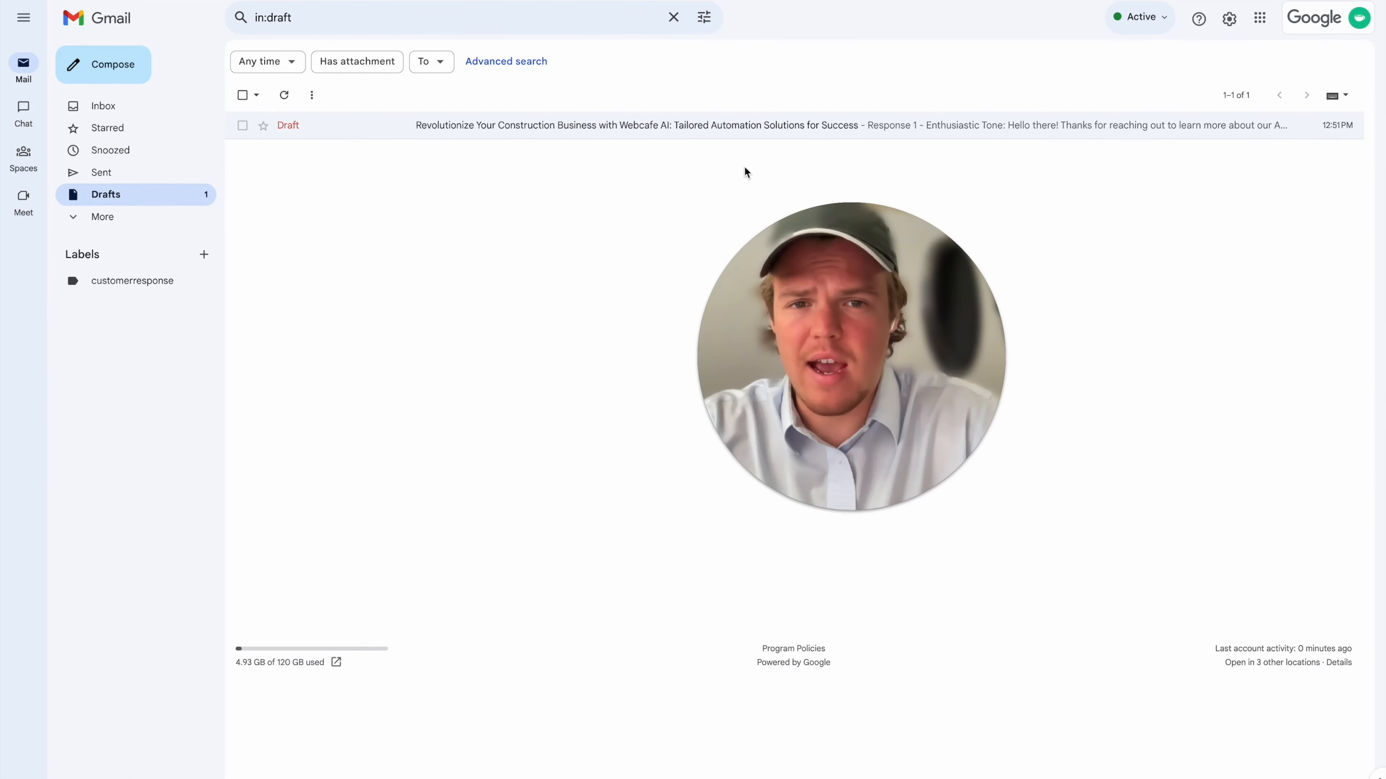
pyautogui.click(766, 126)
pyautogui.moveTo(868, 262); pyautogui.dragTo(670, 330)
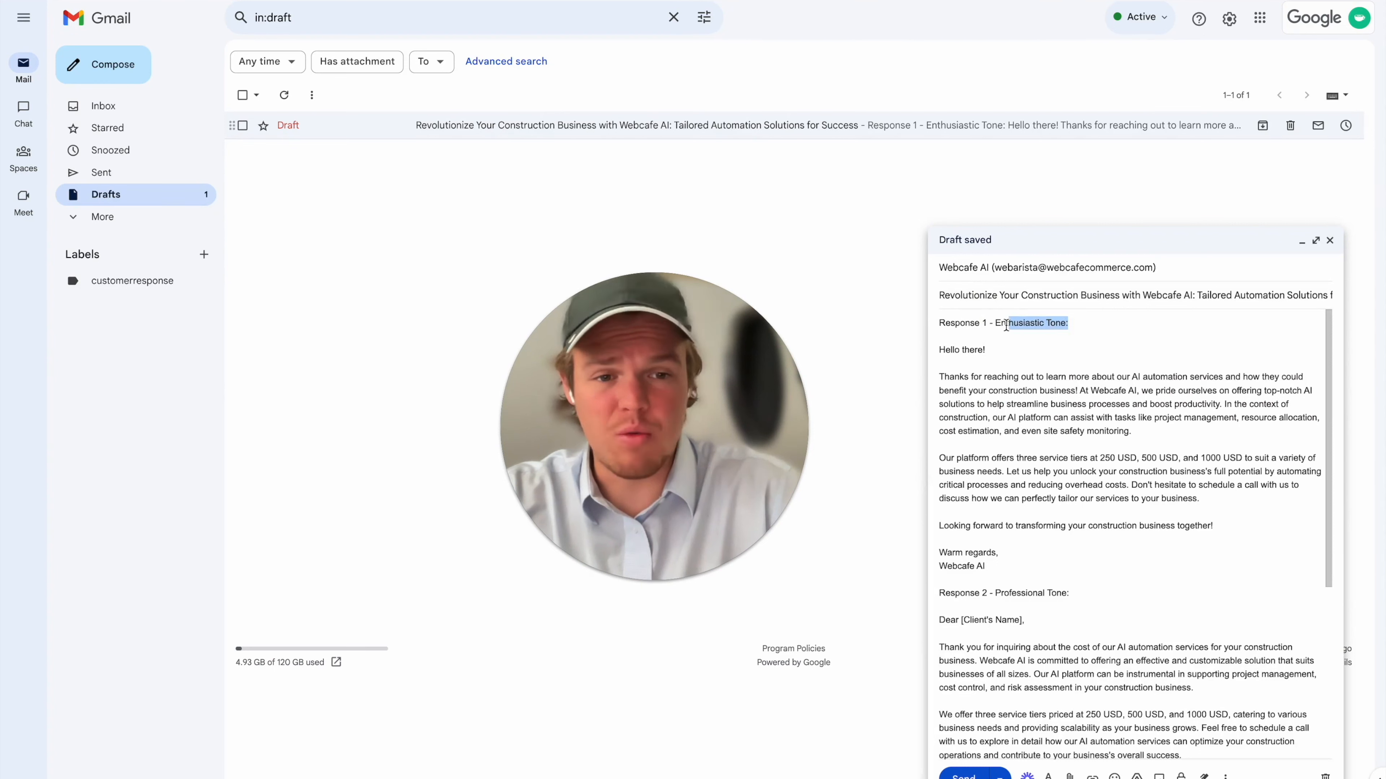
# Step: Read through the draft's enthusiastic, professional and helpful responses to compare their tone and content
pyautogui.scroll(-3, 1031, 415)
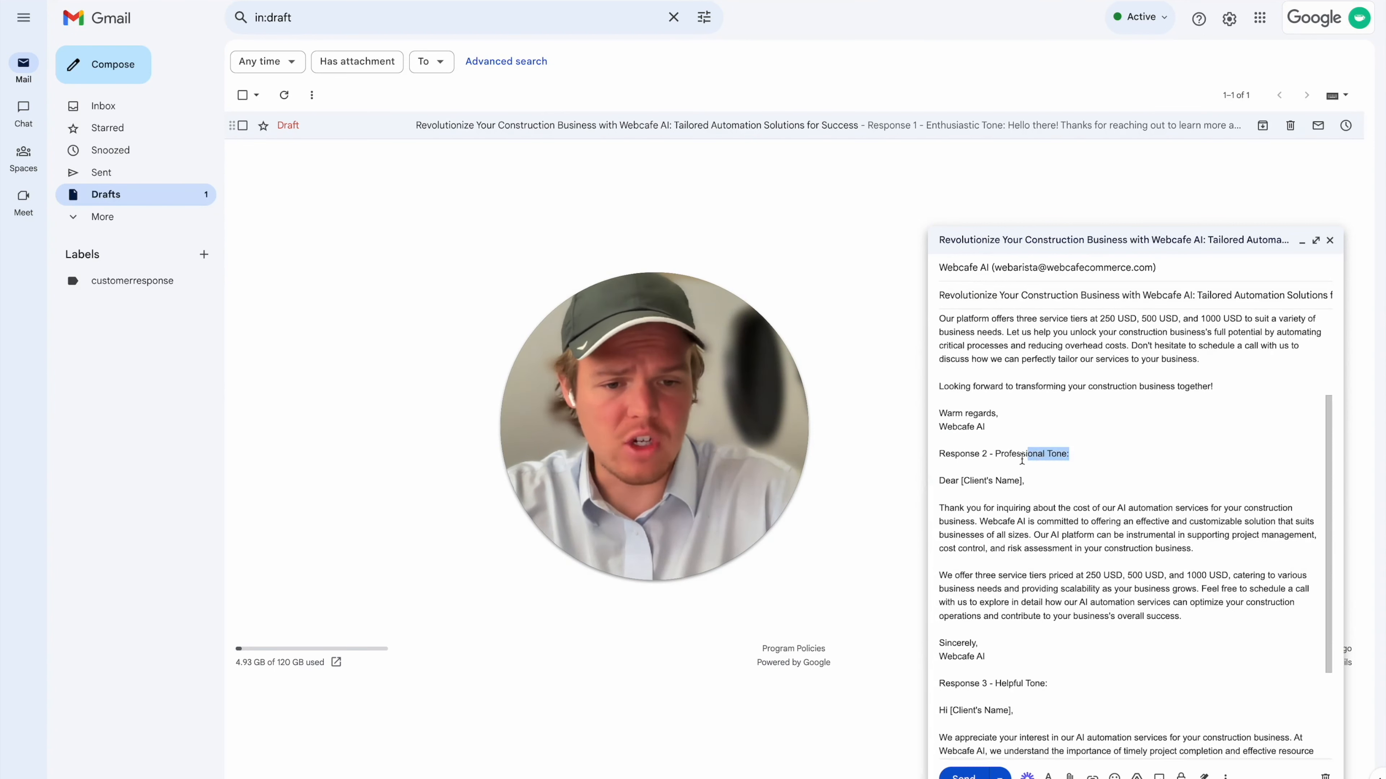
pyautogui.click(1019, 490)
pyautogui.scroll(-3, 1025, 513)
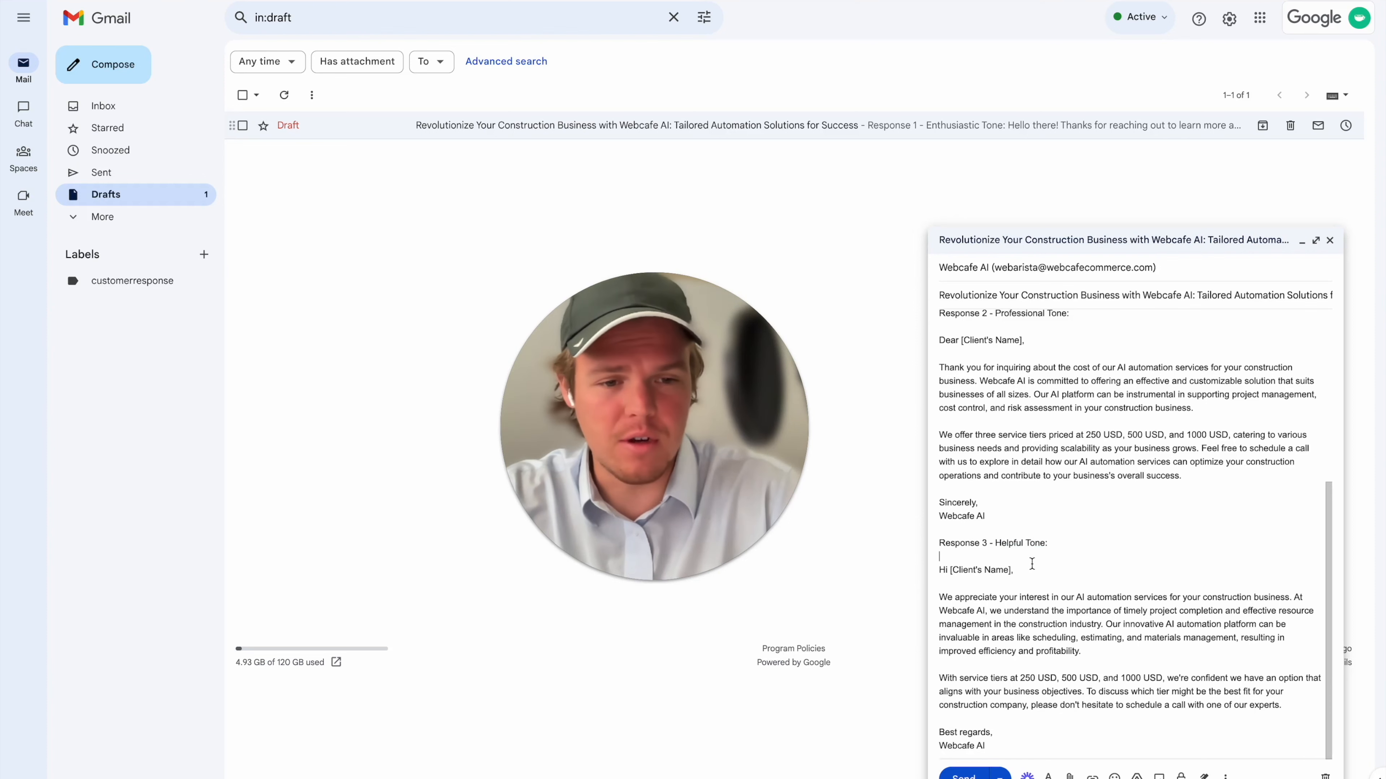
pyautogui.scroll(6, 1032, 564)
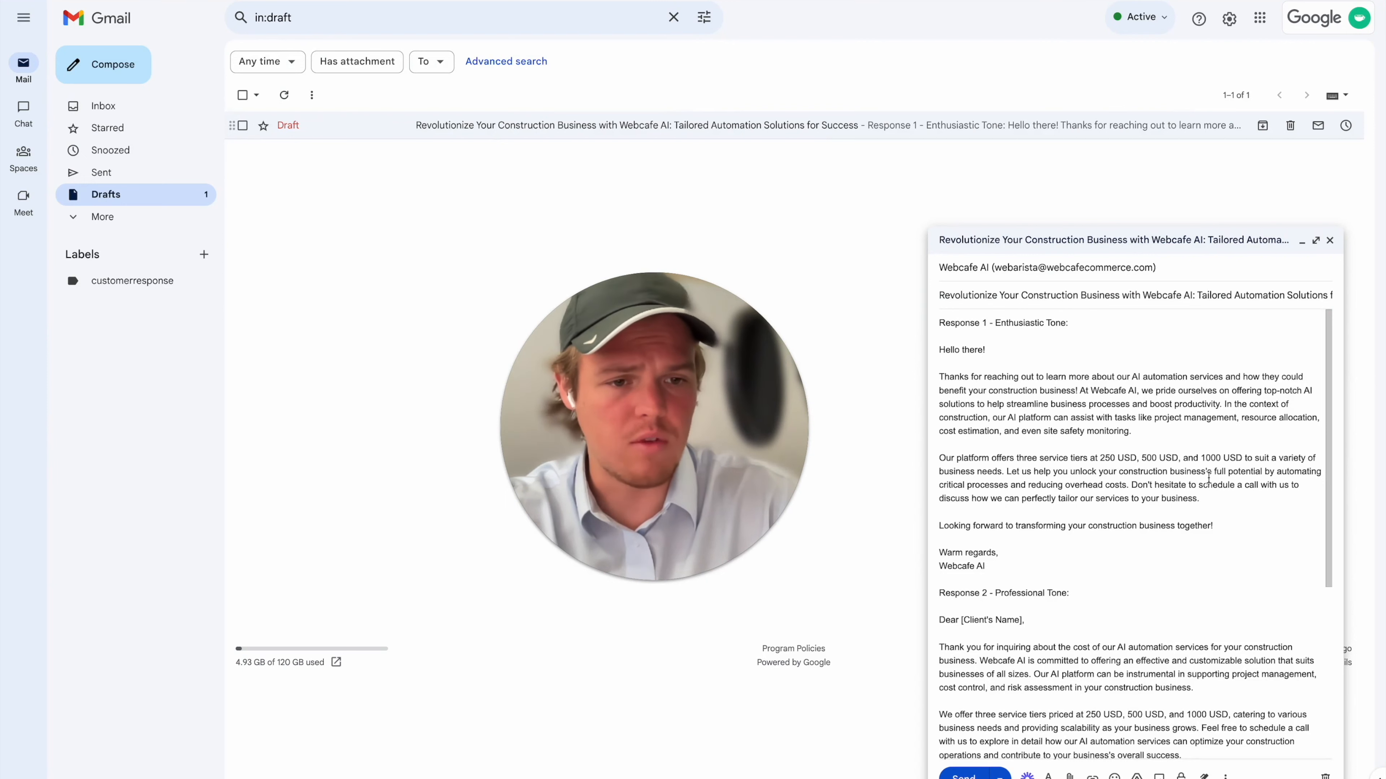
pyautogui.scroll(-5, 1230, 500)
pyautogui.scroll(5, 1230, 500)
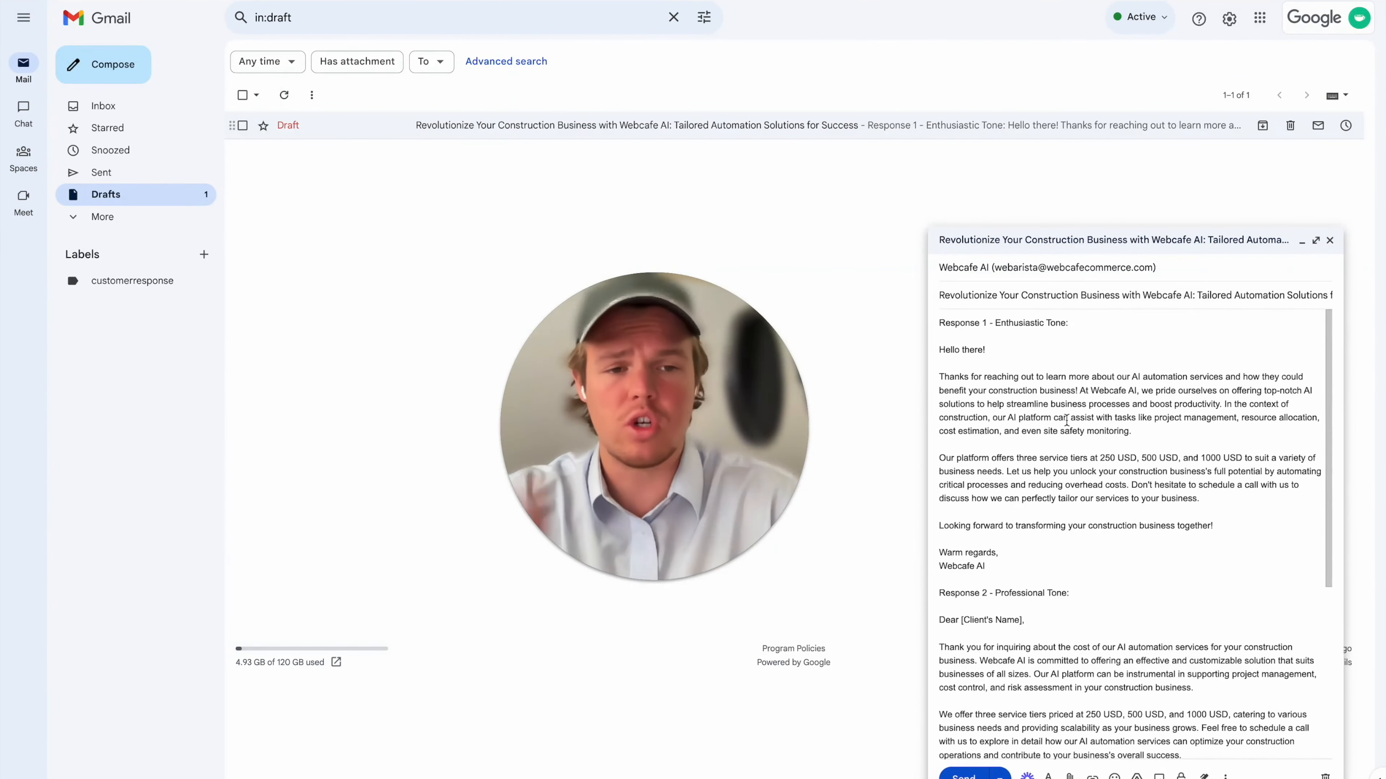
pyautogui.scroll(-3, 1075, 410)
pyautogui.scroll(-2, 1066, 420)
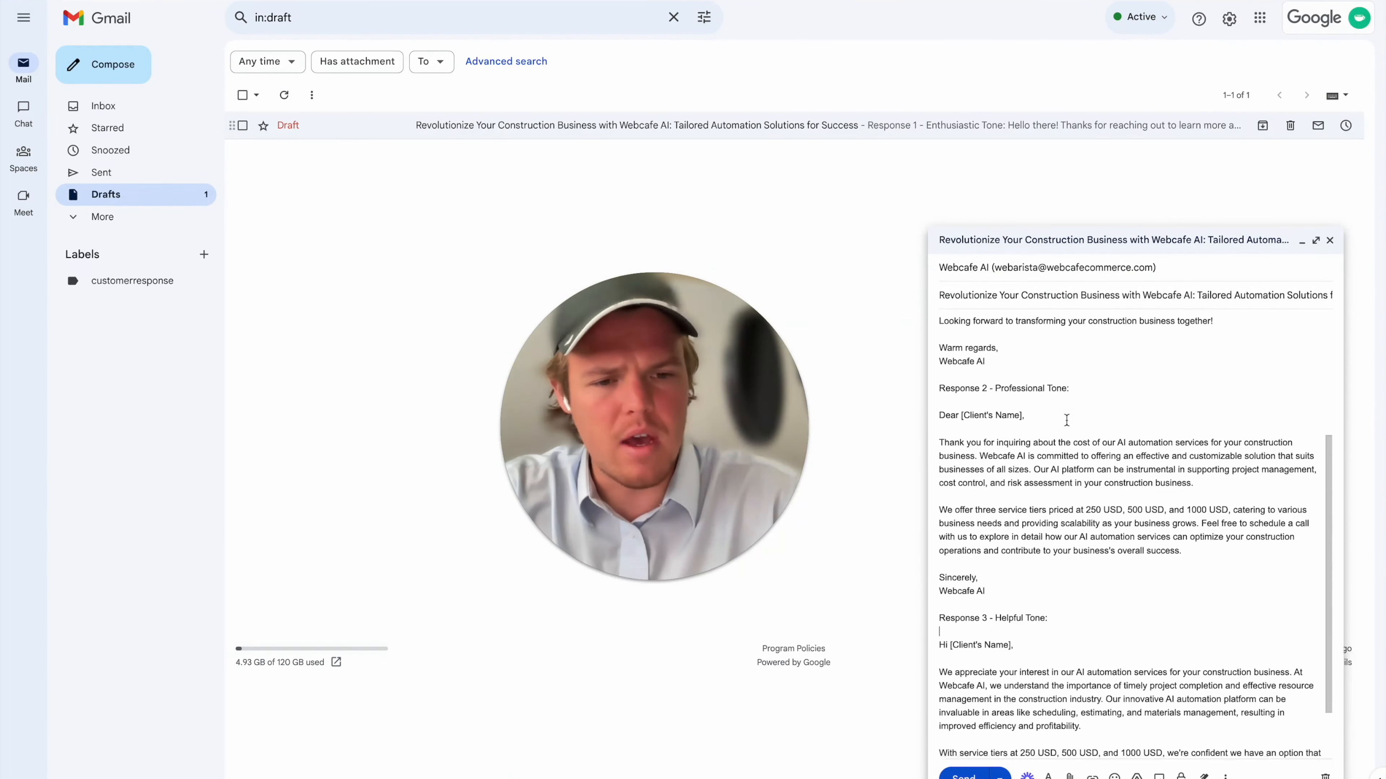
pyautogui.scroll(2, 1066, 420)
pyautogui.scroll(3, 1067, 420)
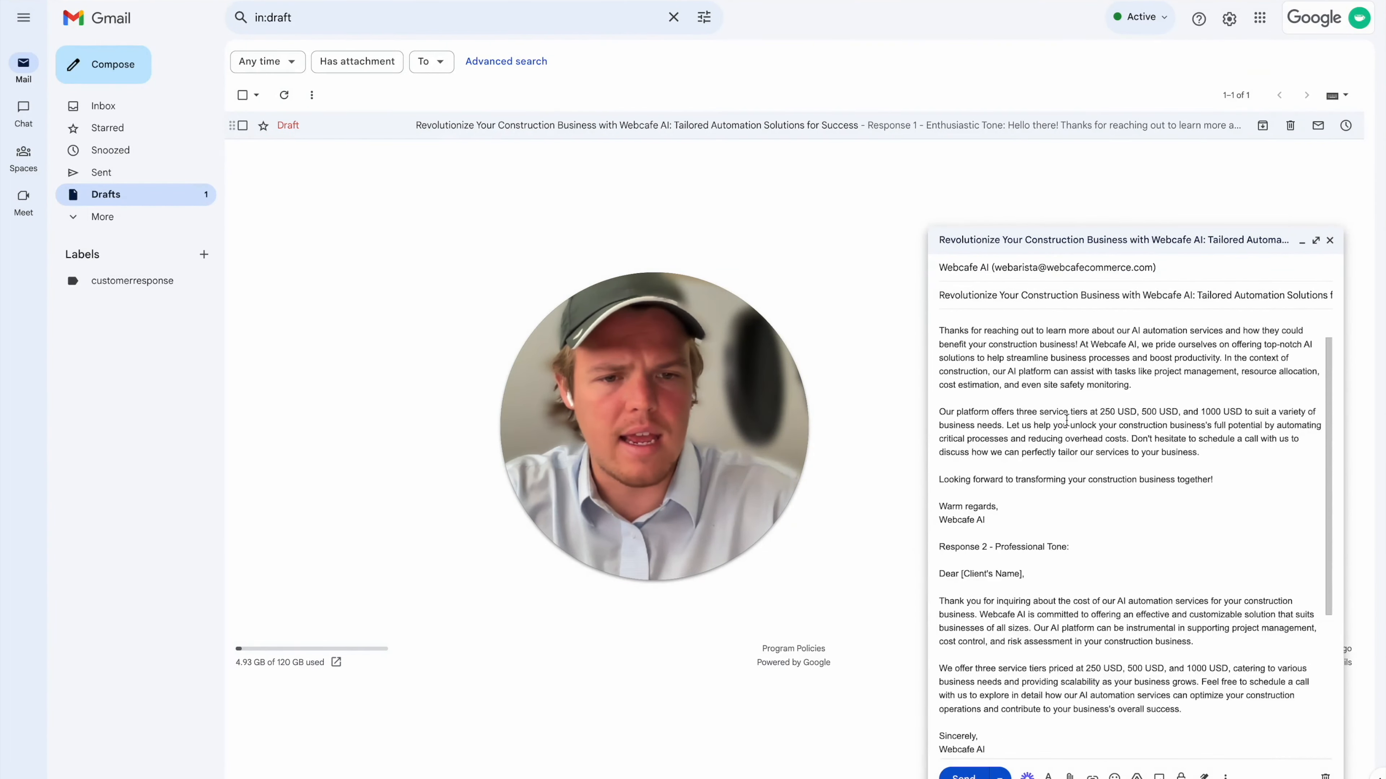
# Step: Delete the Response 1 heading and all of Responses 2 and 3, keeping only the enthusiastic reply in the draft
pyautogui.hotkey('shift', 'Up')
pyautogui.press('BackSpace')
pyautogui.press('BackSpace')
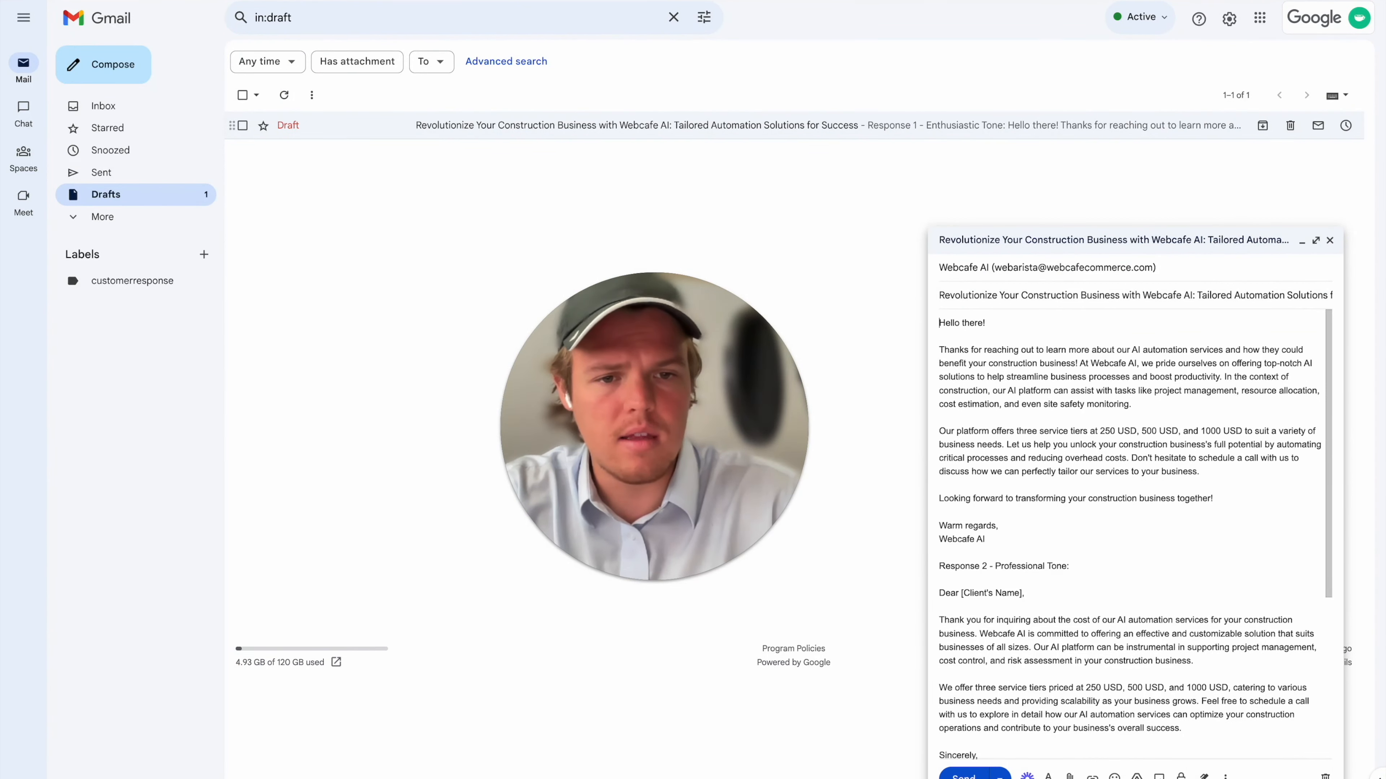
pyautogui.moveTo(960, 556); pyautogui.dragTo(1098, 746)
pyautogui.press('BackSpace')
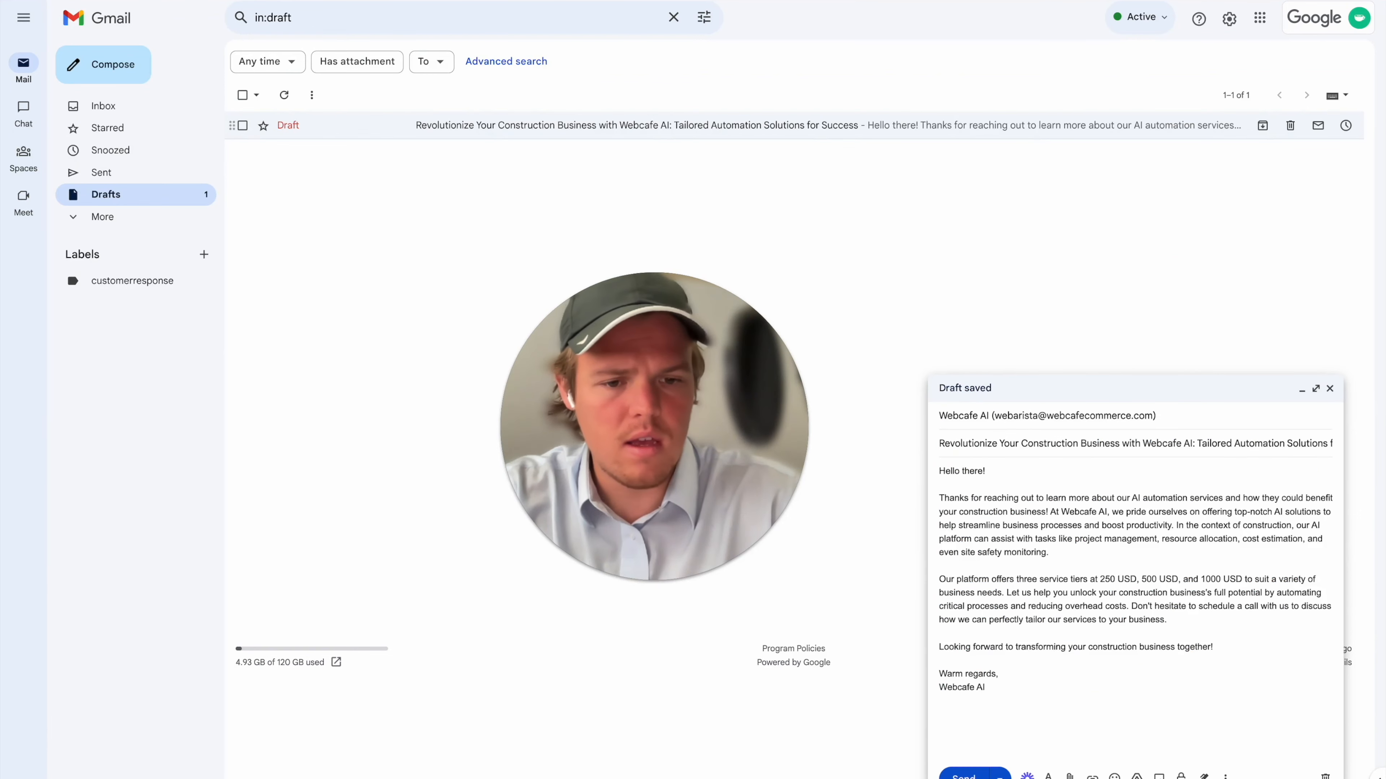